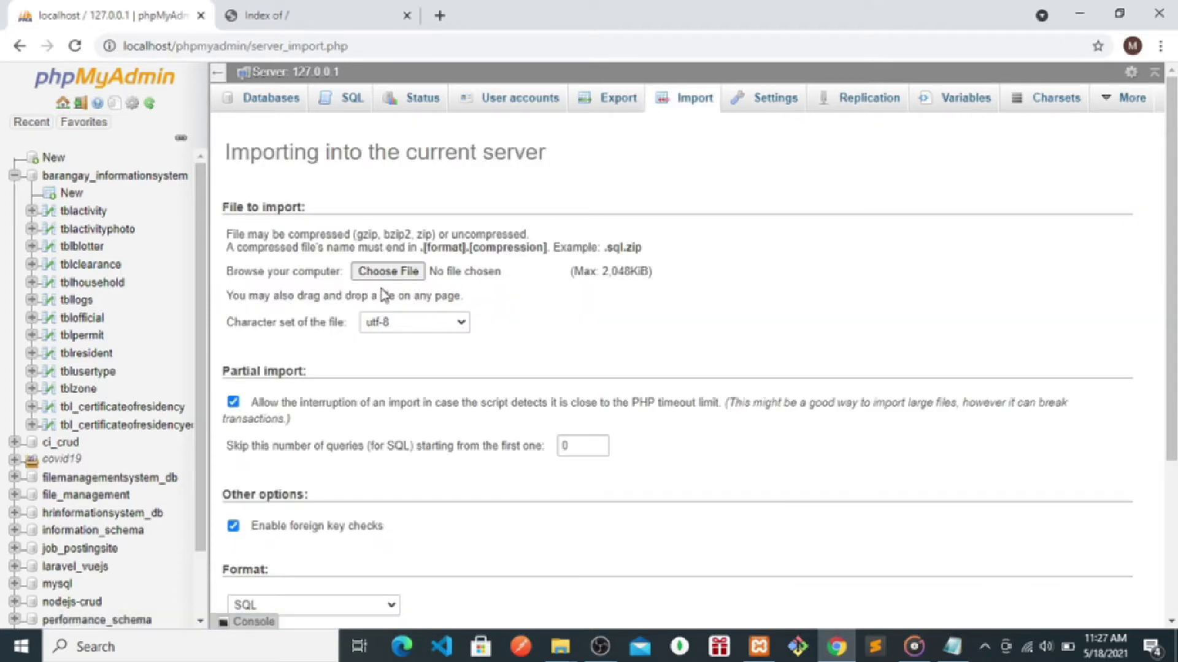
# - List the 13 tables of barangay_informationsystem in phpMyAdmin, then switch to C:\xampp in File Explorer
pyautogui.click(405, 275)
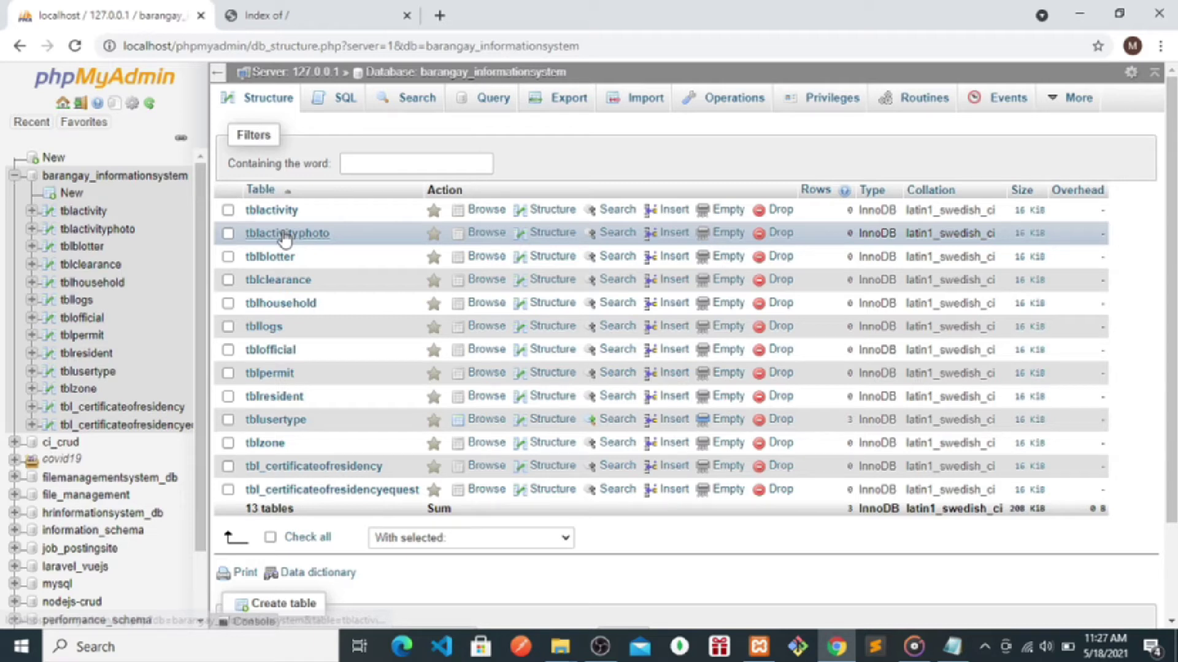
pyautogui.hotkey('alt', 'Tab')
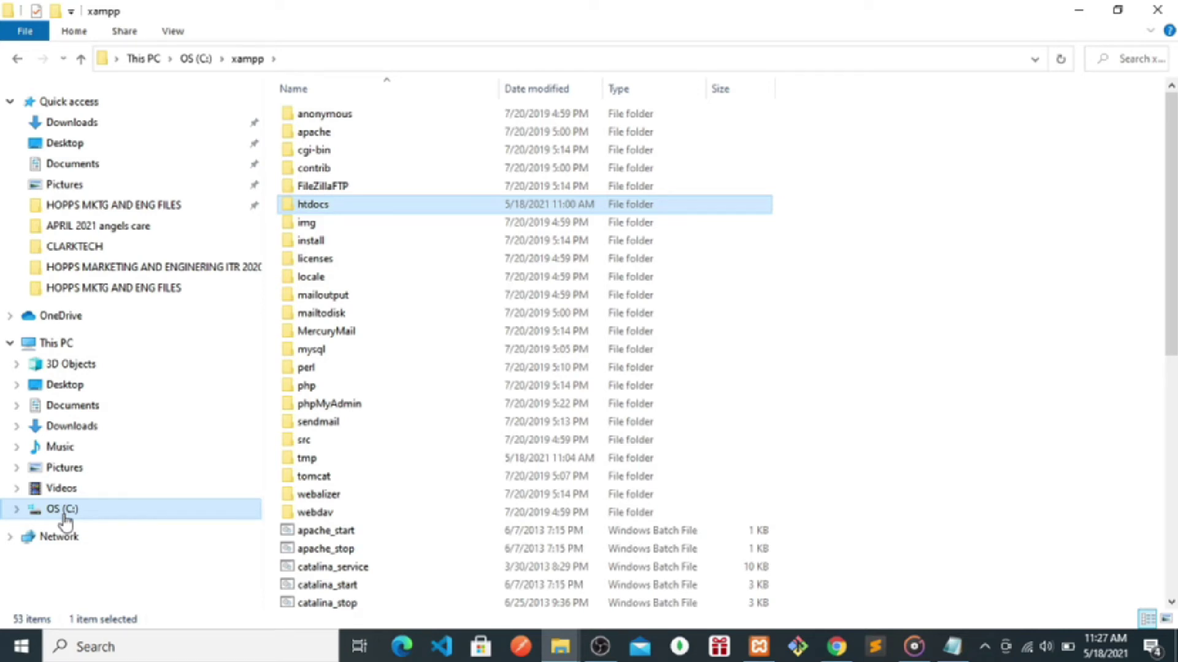
# - Locate the Barangay_Information_System folder in htdocs, then return to the browser and the role-login notes
pyautogui.doubleClick(319, 204)
pyautogui.click(337, 194)
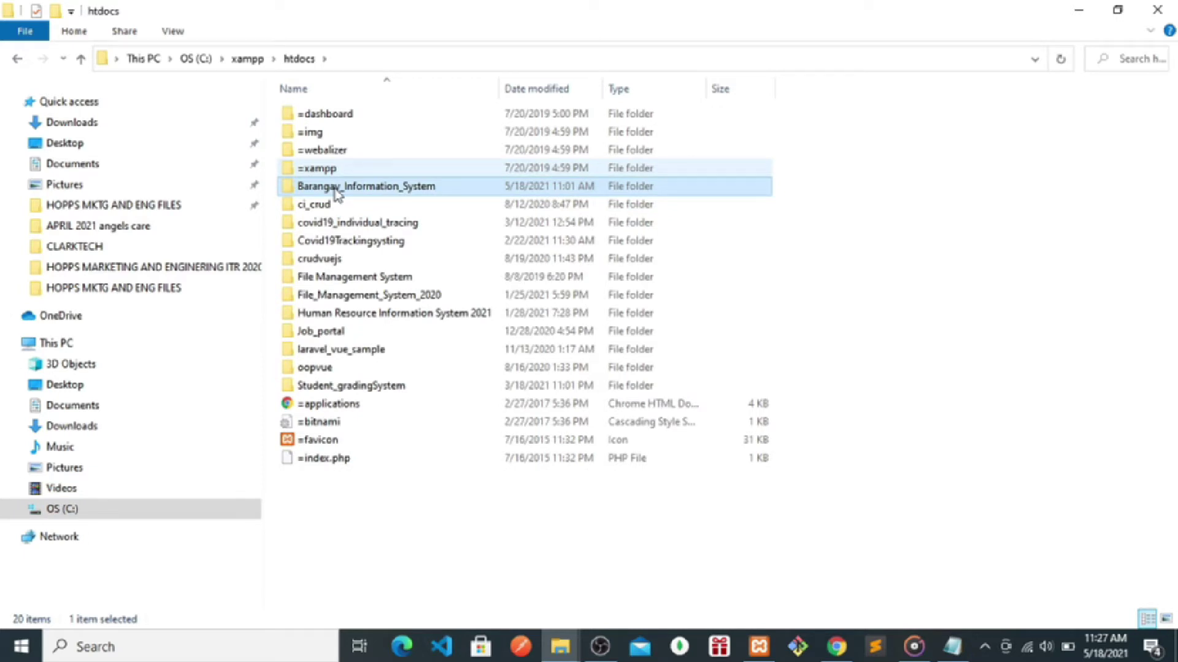
pyautogui.click(1083, 15)
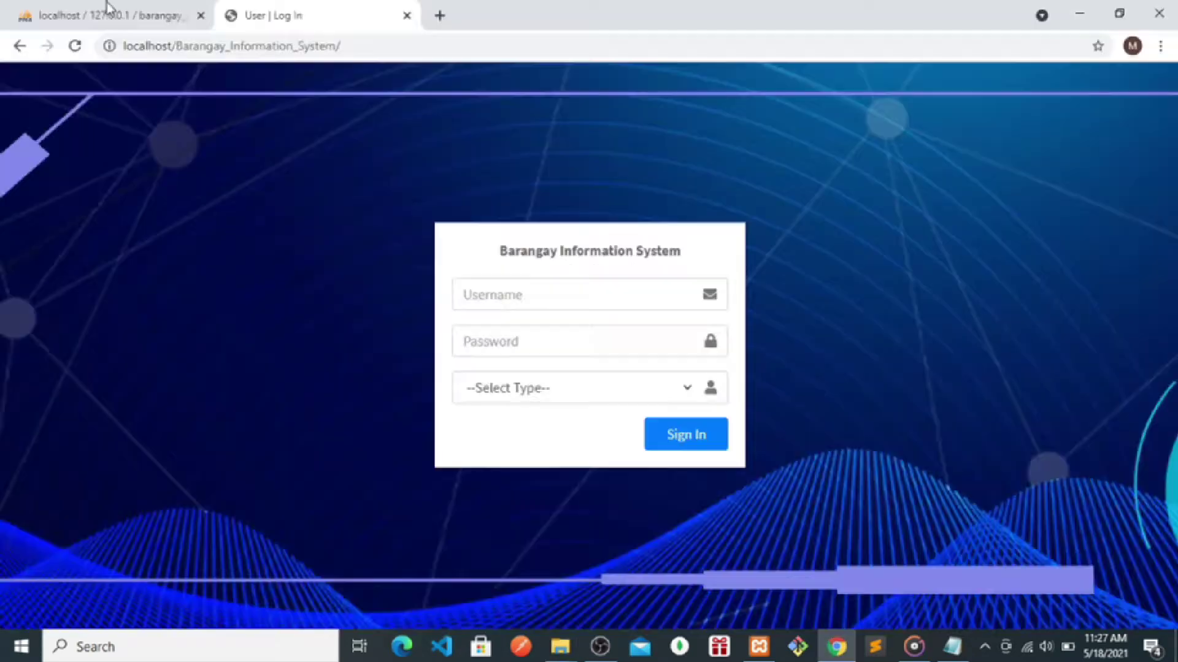
pyautogui.click(58, 13)
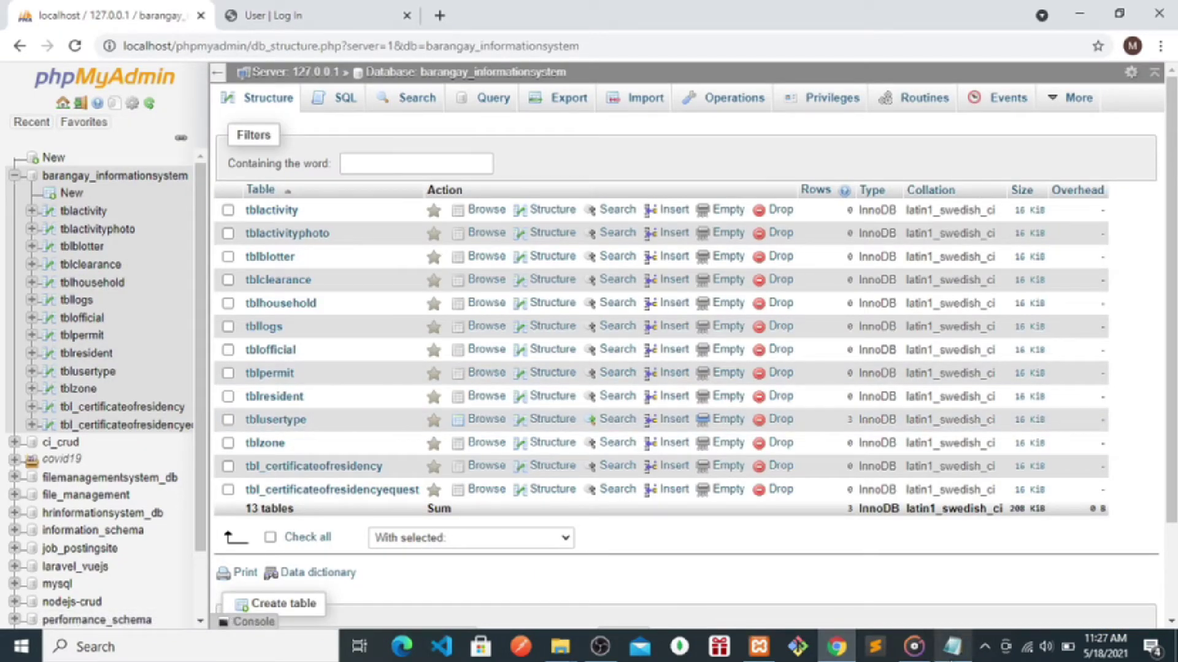
pyautogui.click(960, 656)
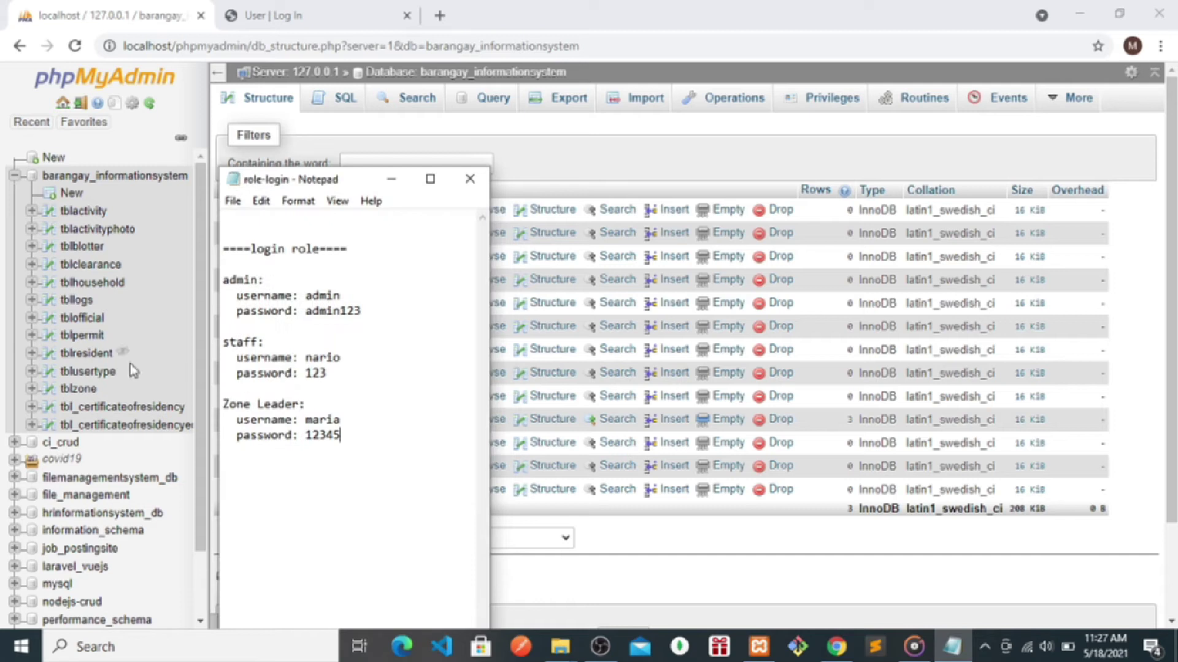
# - Compare the admin, staff and Zone Leader credentials in the notes with tblusertype's accounts
pyautogui.moveTo(371, 322); pyautogui.dragTo(243, 297)
pyautogui.moveTo(353, 378); pyautogui.dragTo(237, 358)
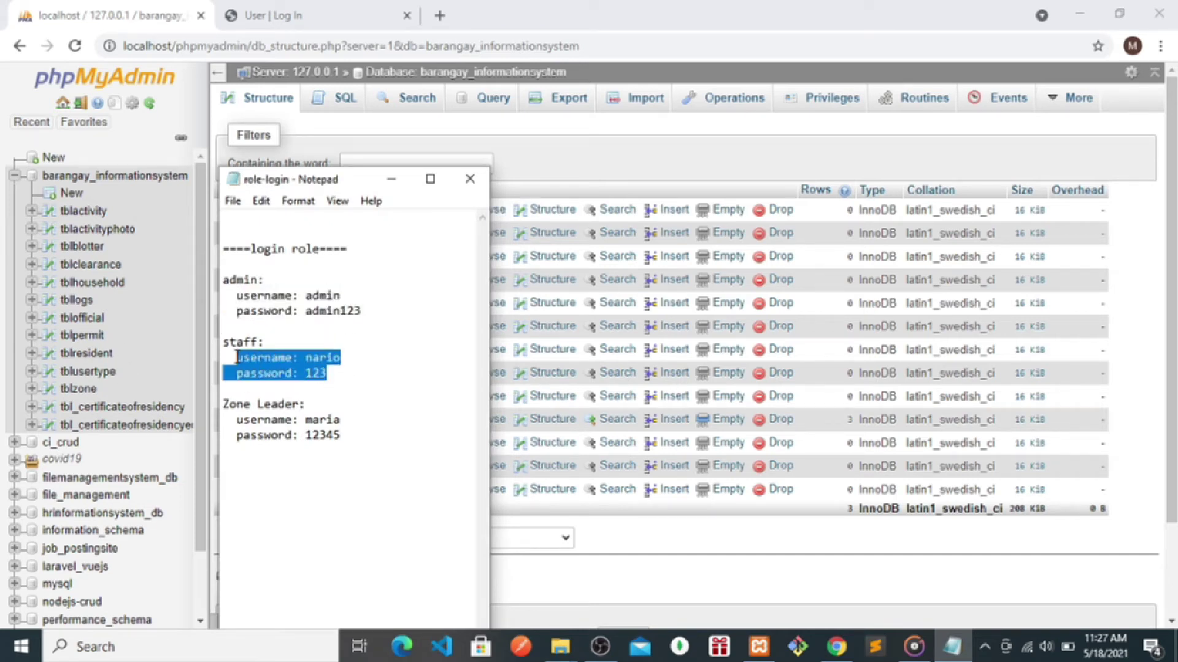
pyautogui.moveTo(360, 446); pyautogui.dragTo(250, 419)
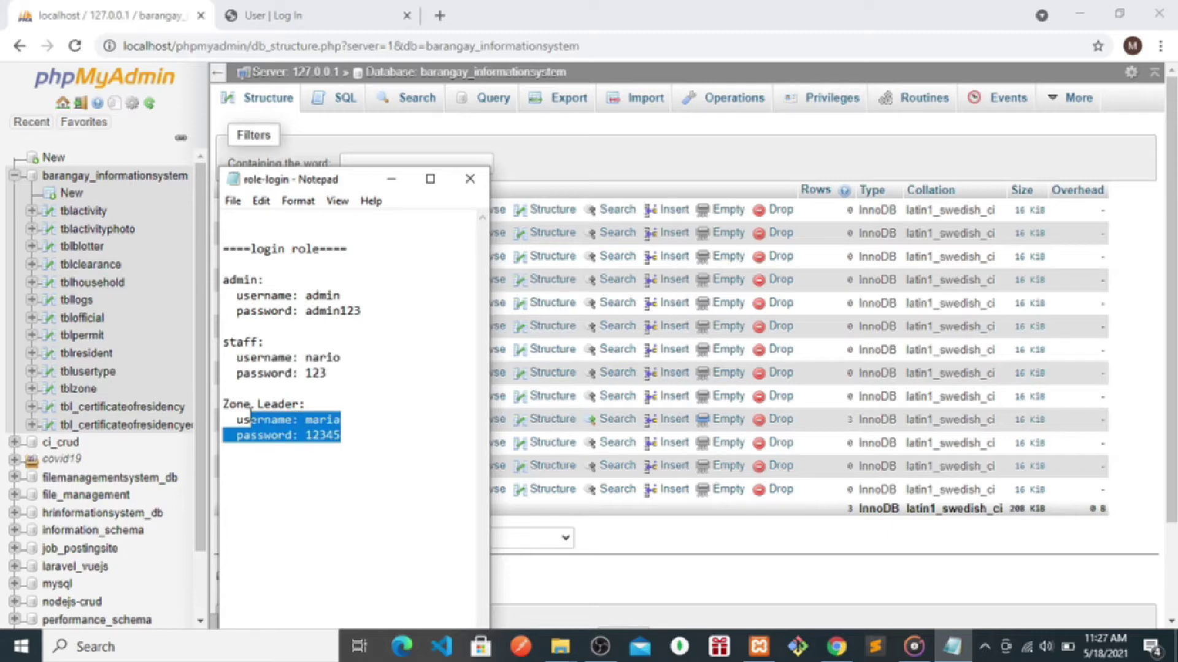
pyautogui.click(77, 371)
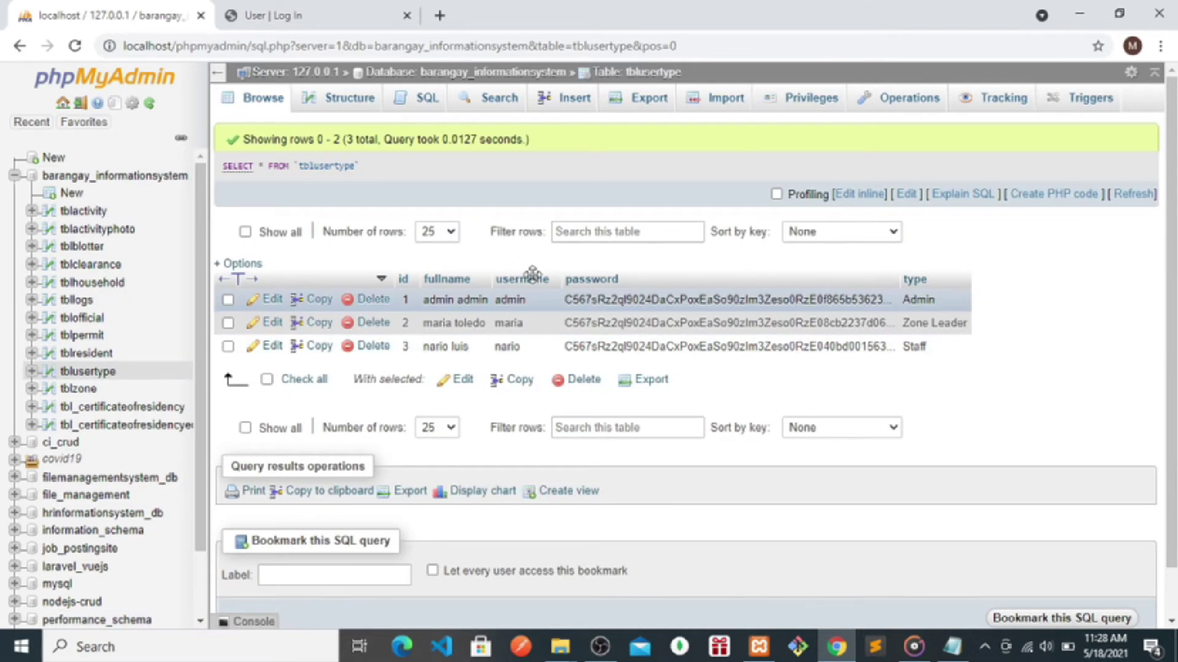
pyautogui.moveTo(534, 304); pyautogui.dragTo(445, 303)
pyautogui.moveTo(535, 325); pyautogui.dragTo(580, 348)
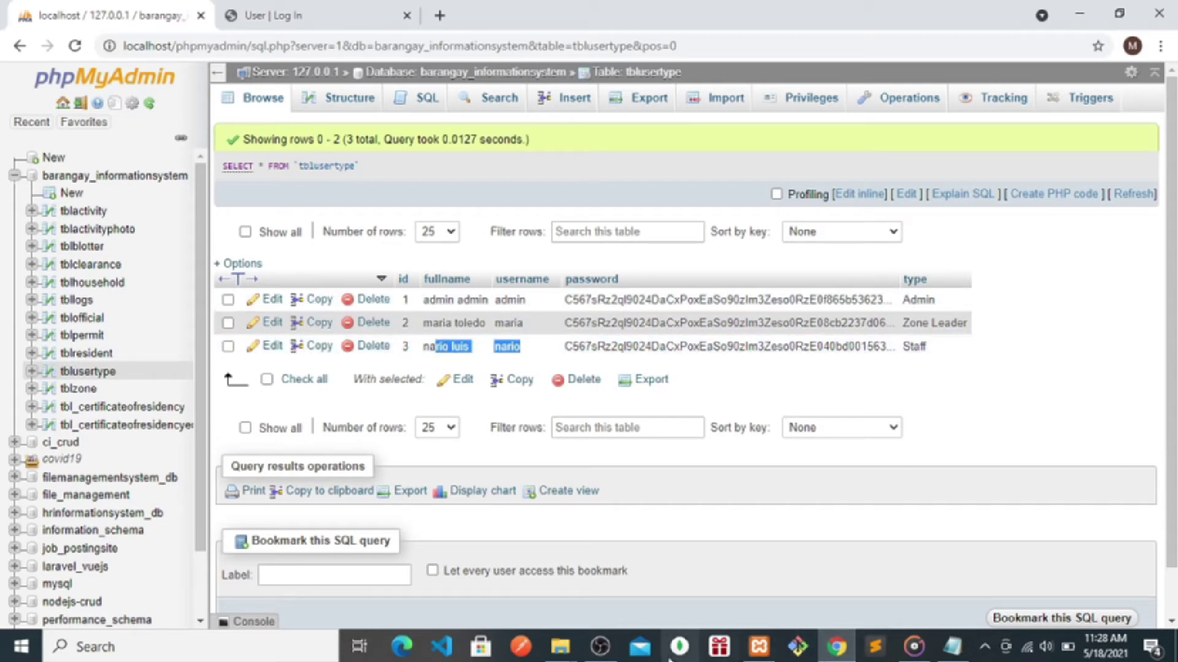
# - Return to the browser and reload the Barangay Information System login page
pyautogui.click(601, 647)
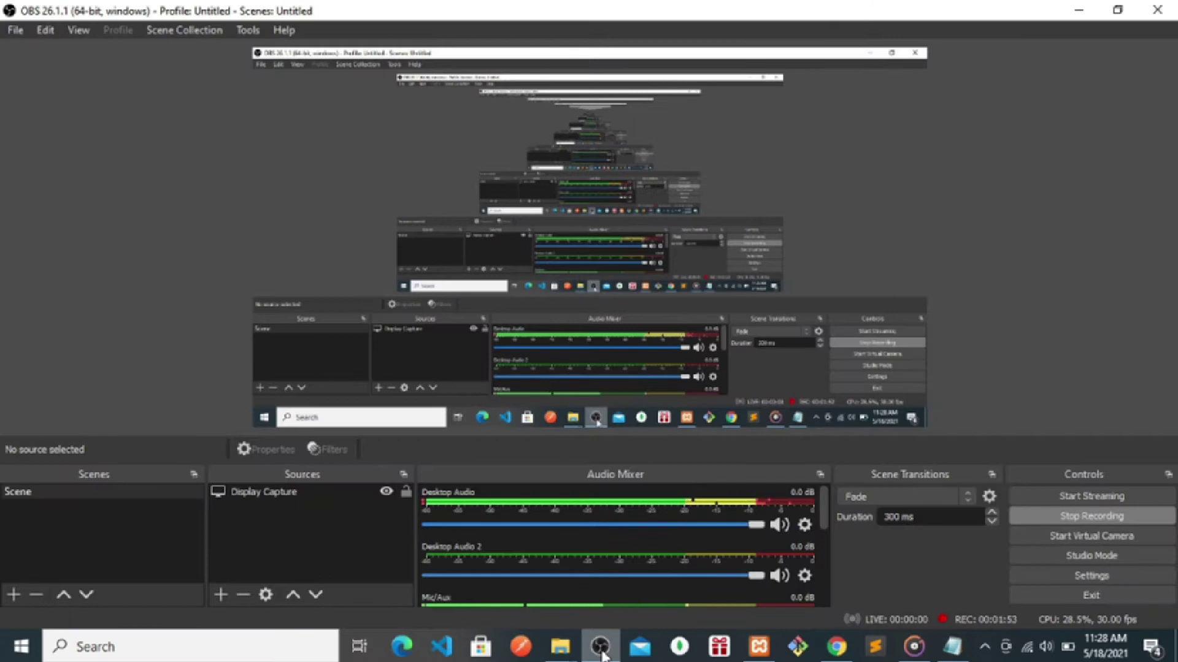
pyautogui.click(601, 647)
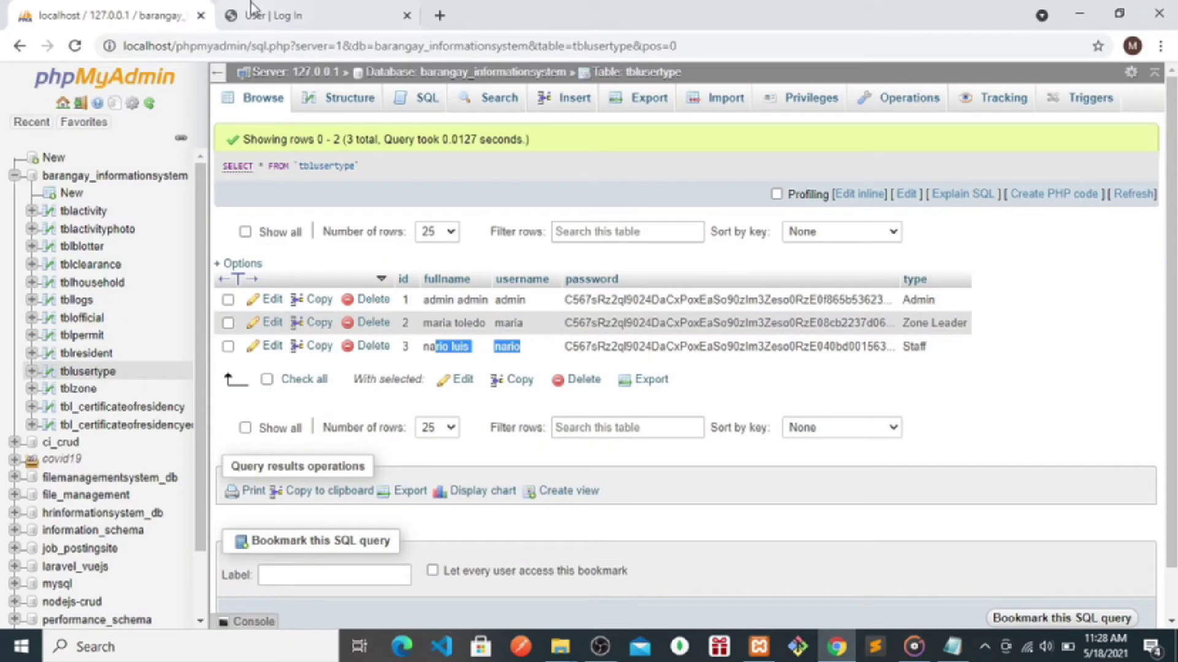
pyautogui.click(254, 11)
pyautogui.press('F5')
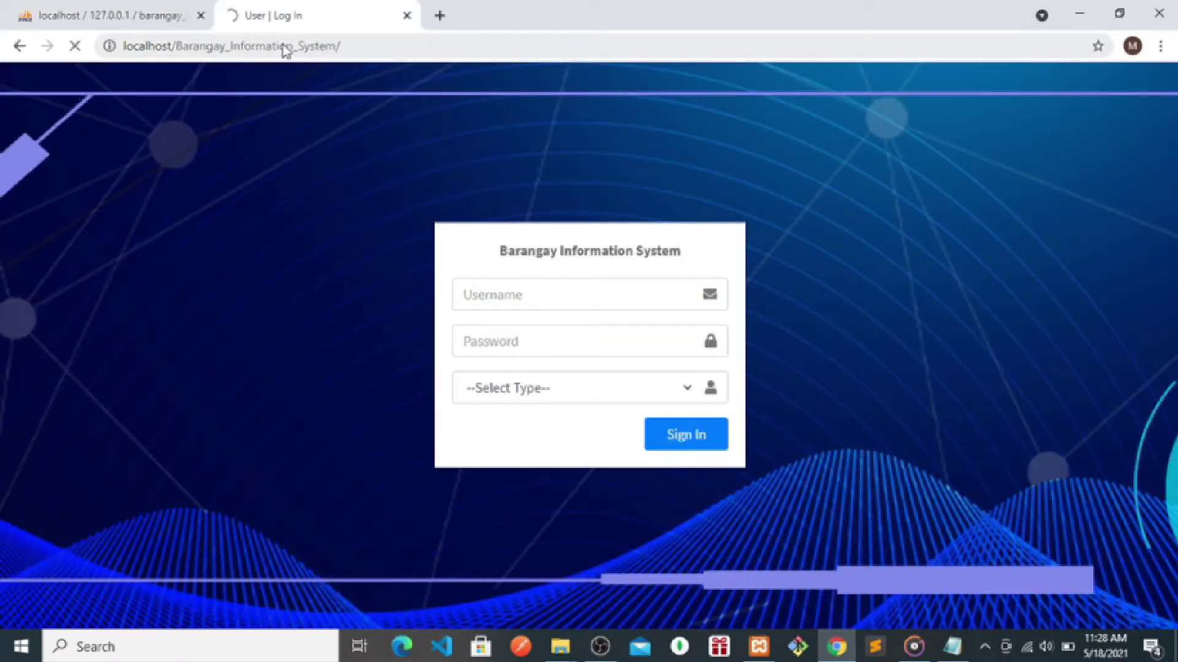
# - Copy the admin username from the notes into the login form's username field
pyautogui.click(952, 646)
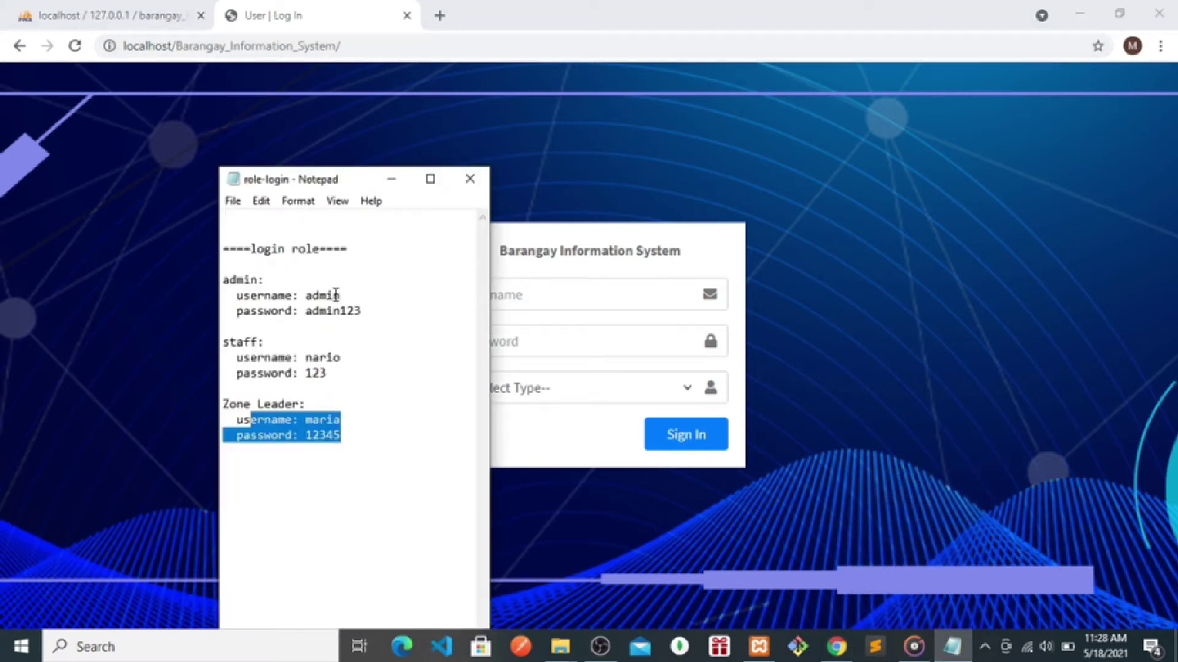
pyautogui.doubleClick(337, 295)
pyautogui.rightClick(336, 296)
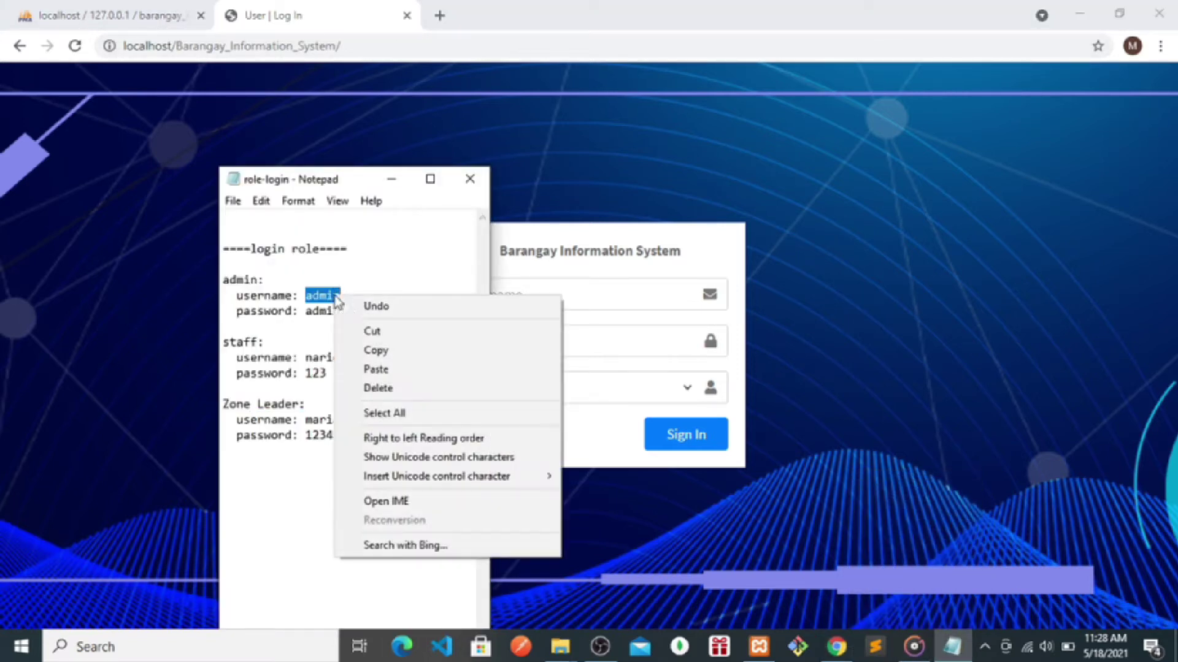
pyautogui.click(377, 354)
pyautogui.click(533, 295)
pyautogui.hotkey('ctrl', 'v')
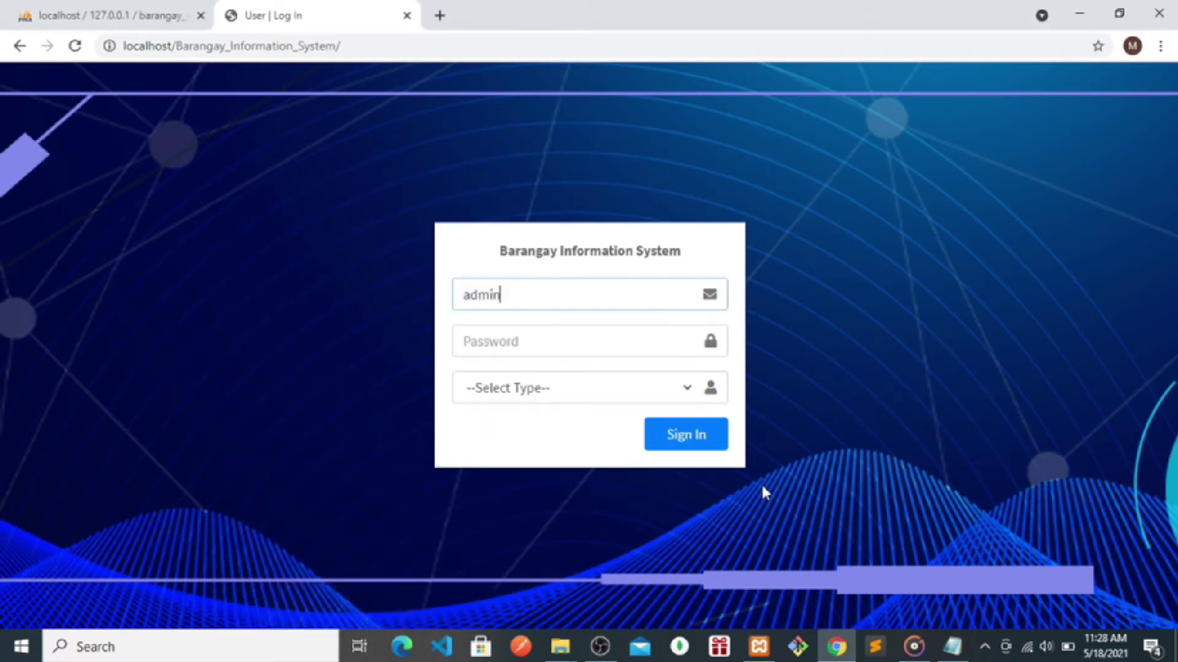
# - Paste the admin password from the notes, choose Admin as the user type, and sign in
pyautogui.click(952, 647)
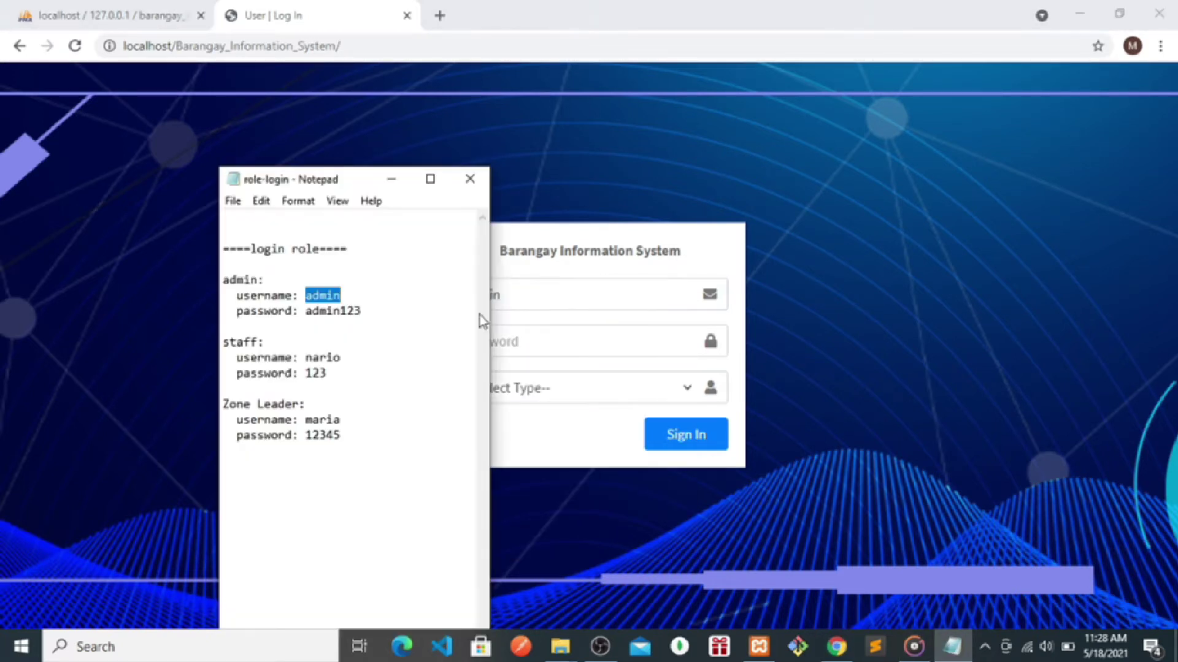
pyautogui.doubleClick(337, 311)
pyautogui.rightClick(337, 310)
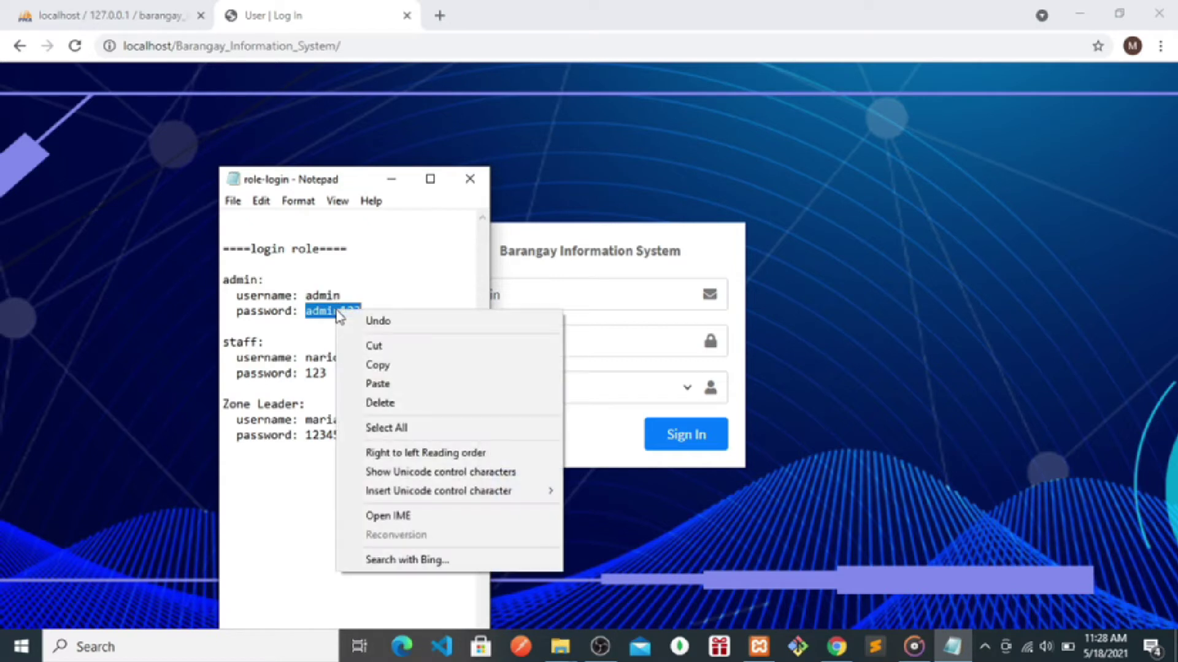
pyautogui.click(375, 366)
pyautogui.click(514, 350)
pyautogui.hotkey('ctrl', 'v')
pyautogui.click(510, 388)
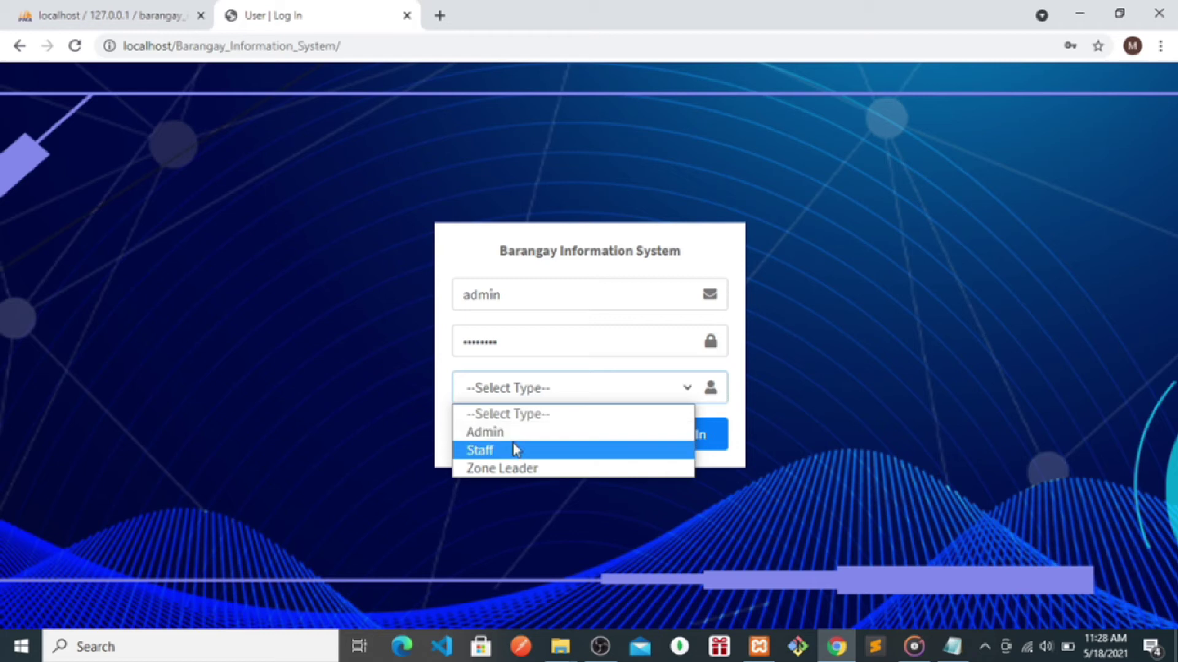
pyautogui.click(495, 433)
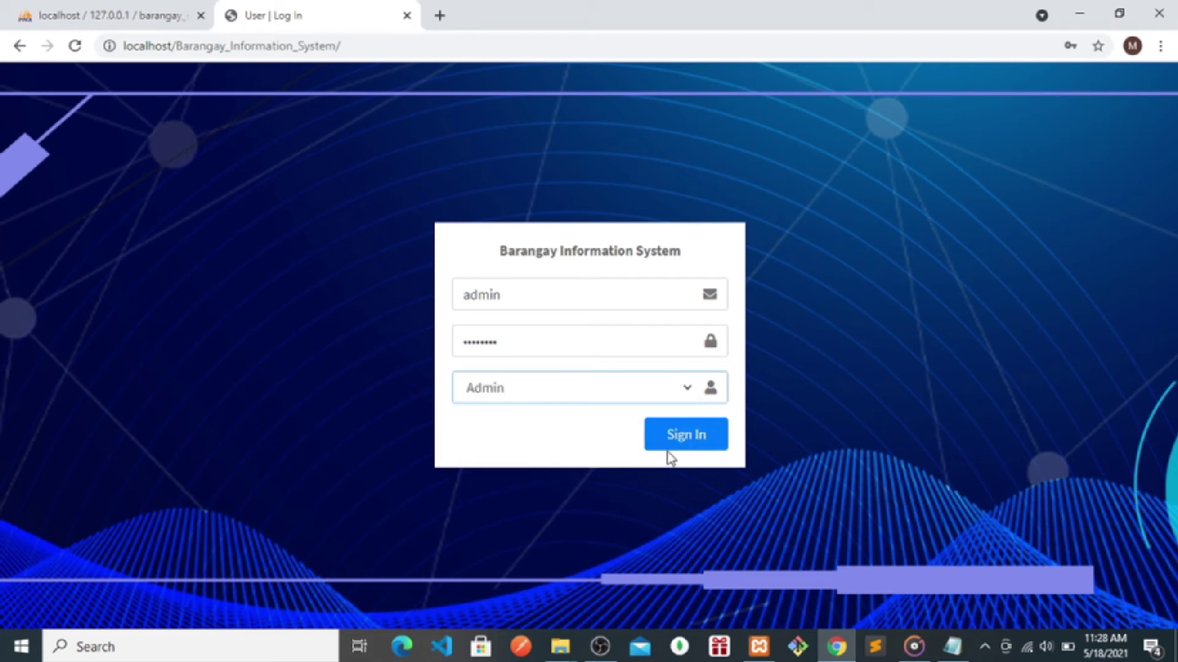
pyautogui.click(673, 447)
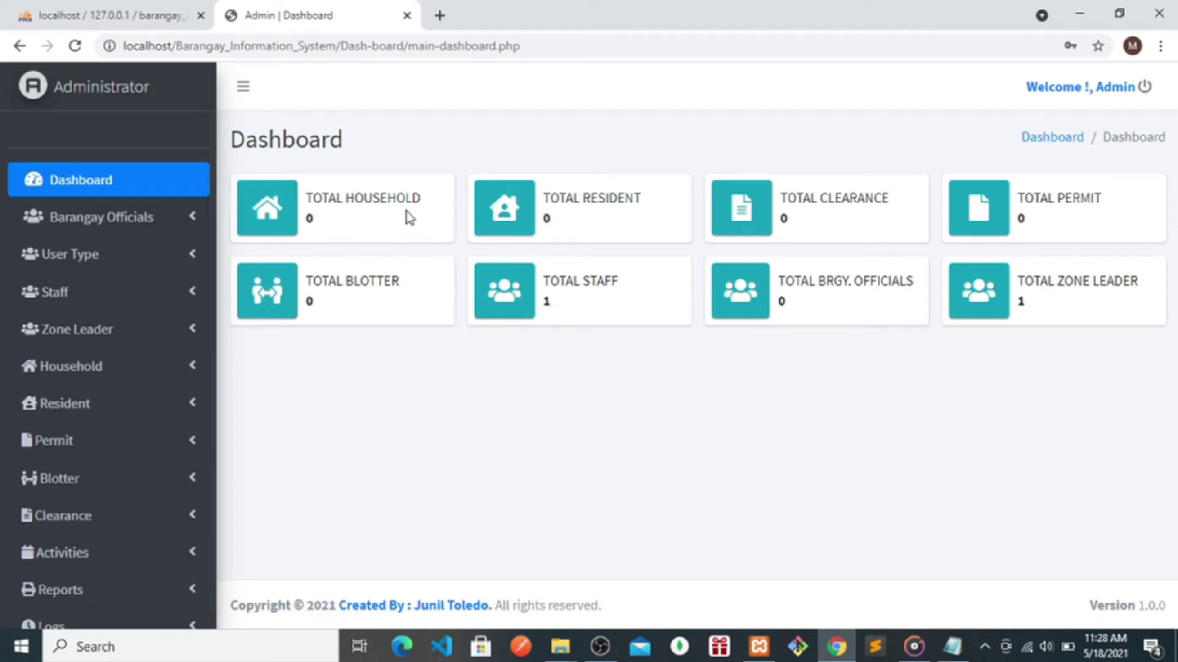
# - Highlight the TOTAL HOUSEHOLD and TOTAL RESIDENT counts on the Admin dashboard
pyautogui.tripleClick(303, 219)
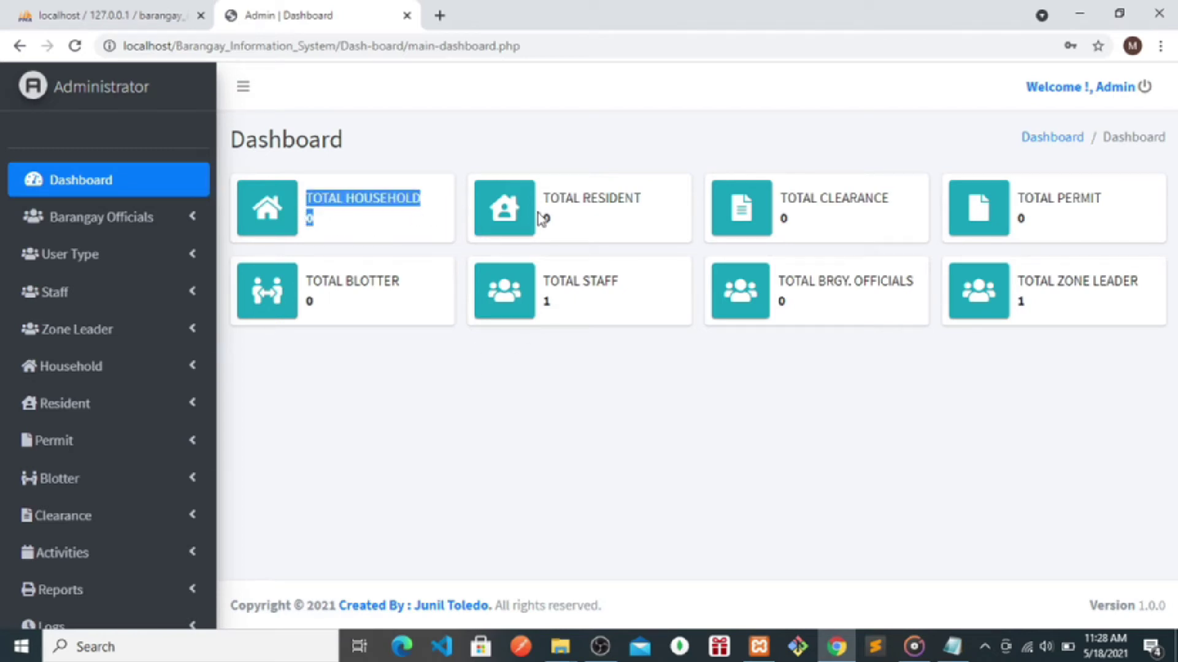
pyautogui.click(577, 228)
pyautogui.moveTo(576, 228); pyautogui.dragTo(531, 209)
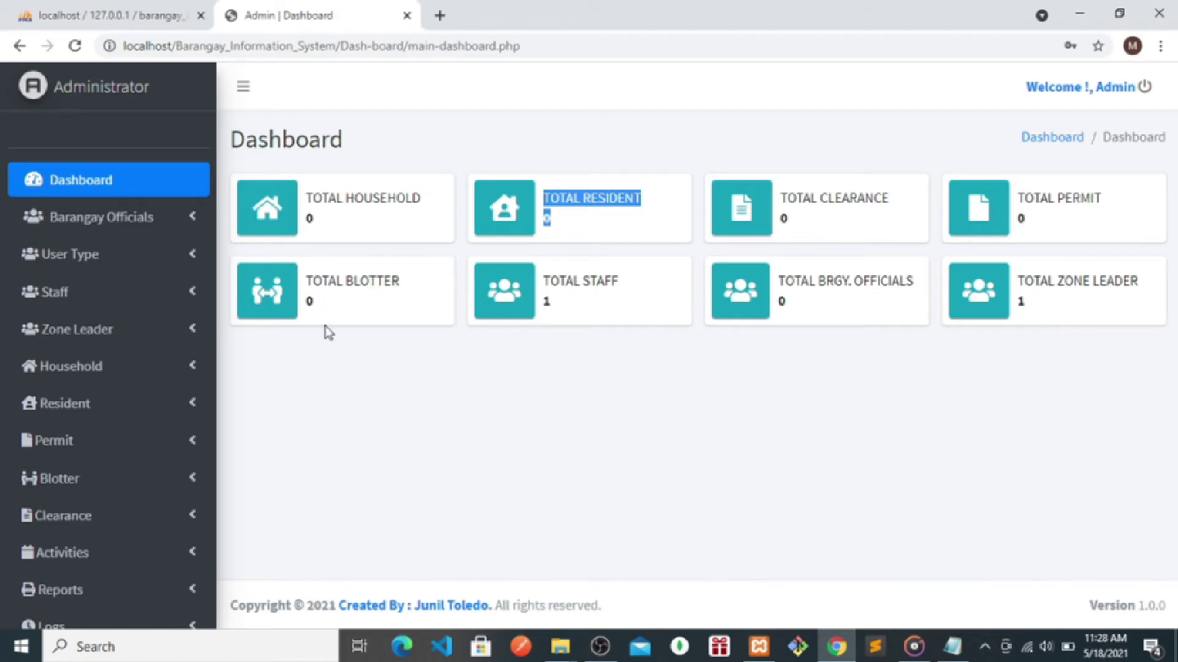
# - Visit the Barangay Officials and User Type pages and dismiss Chrome's change-password warning
pyautogui.click(86, 233)
pyautogui.click(83, 258)
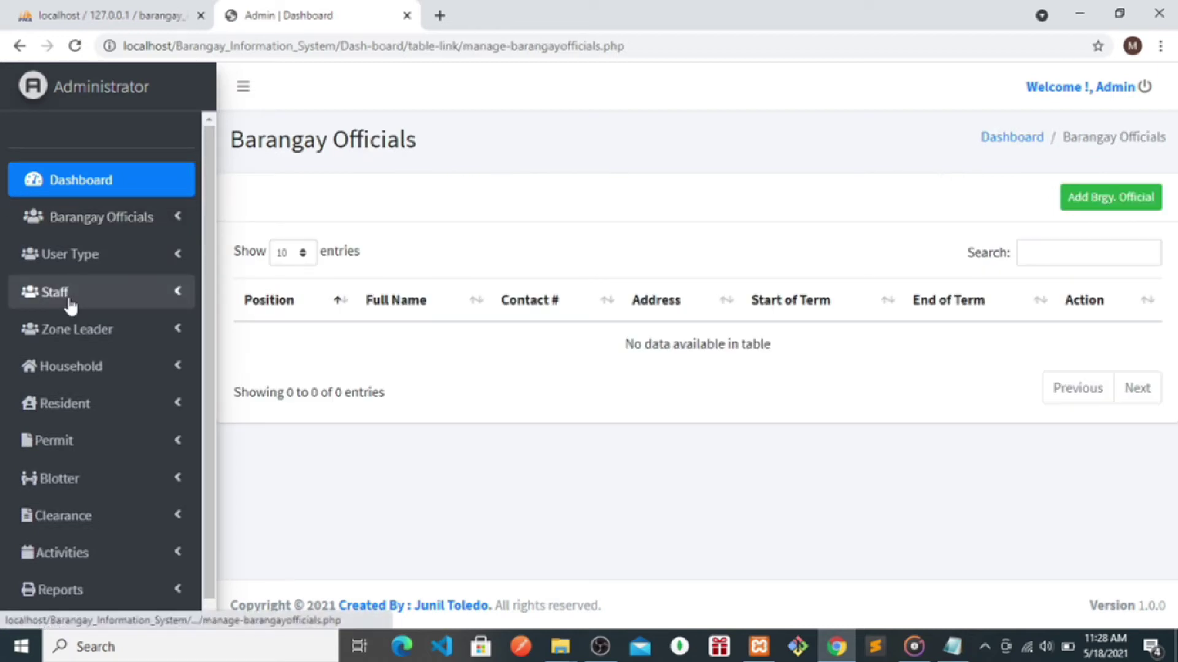
pyautogui.click(80, 256)
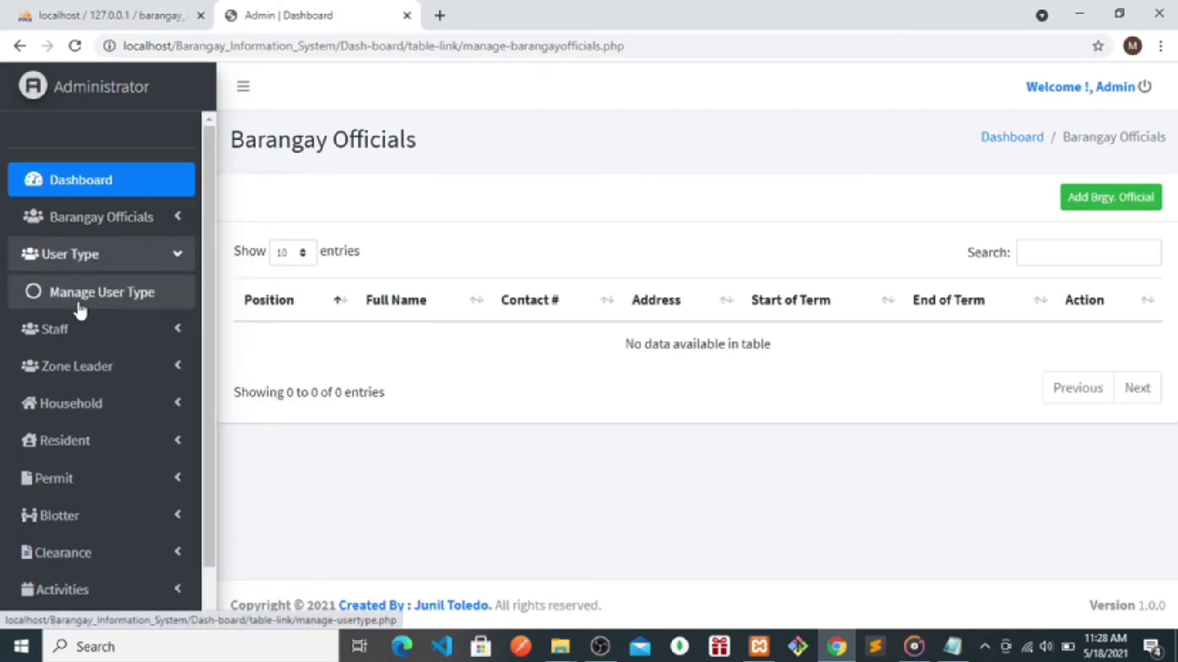
pyautogui.click(80, 293)
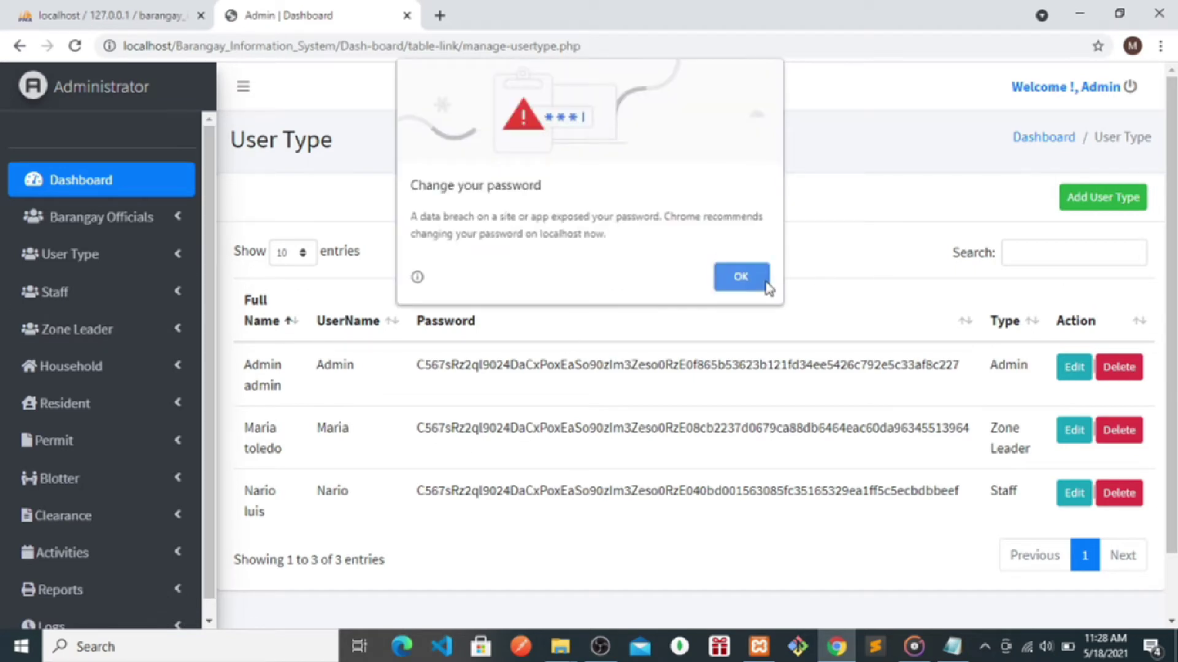
pyautogui.click(745, 276)
pyautogui.click(102, 331)
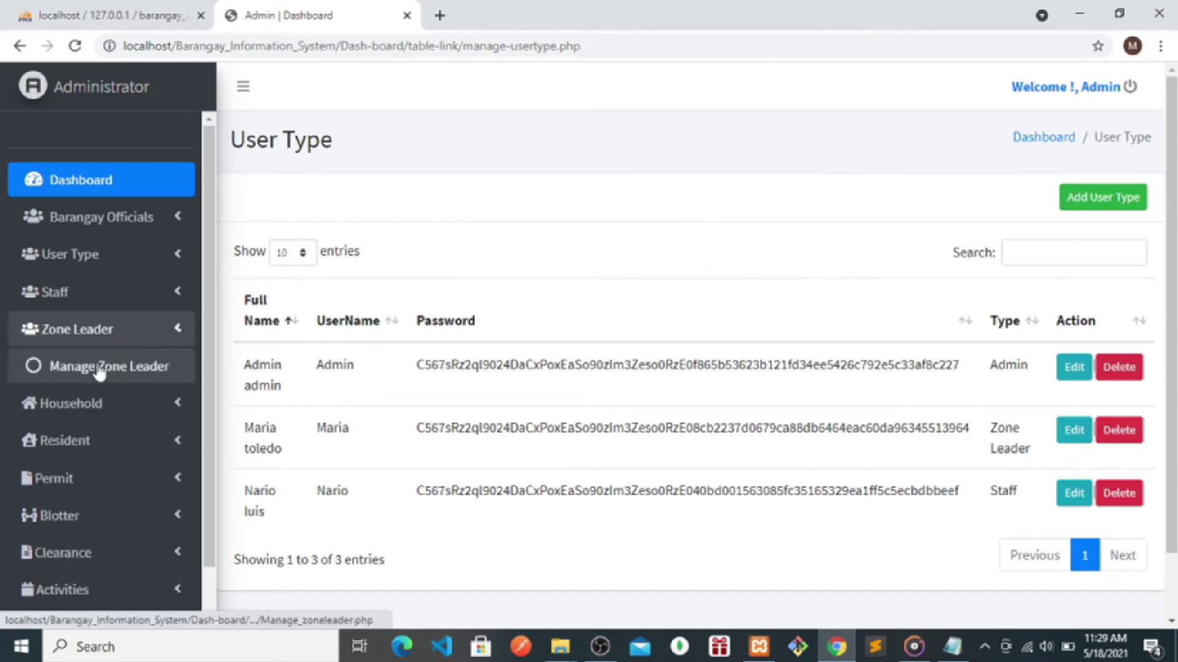
# - Browse the Zone Leader, Resident and Blotter management pages
pyautogui.click(99, 368)
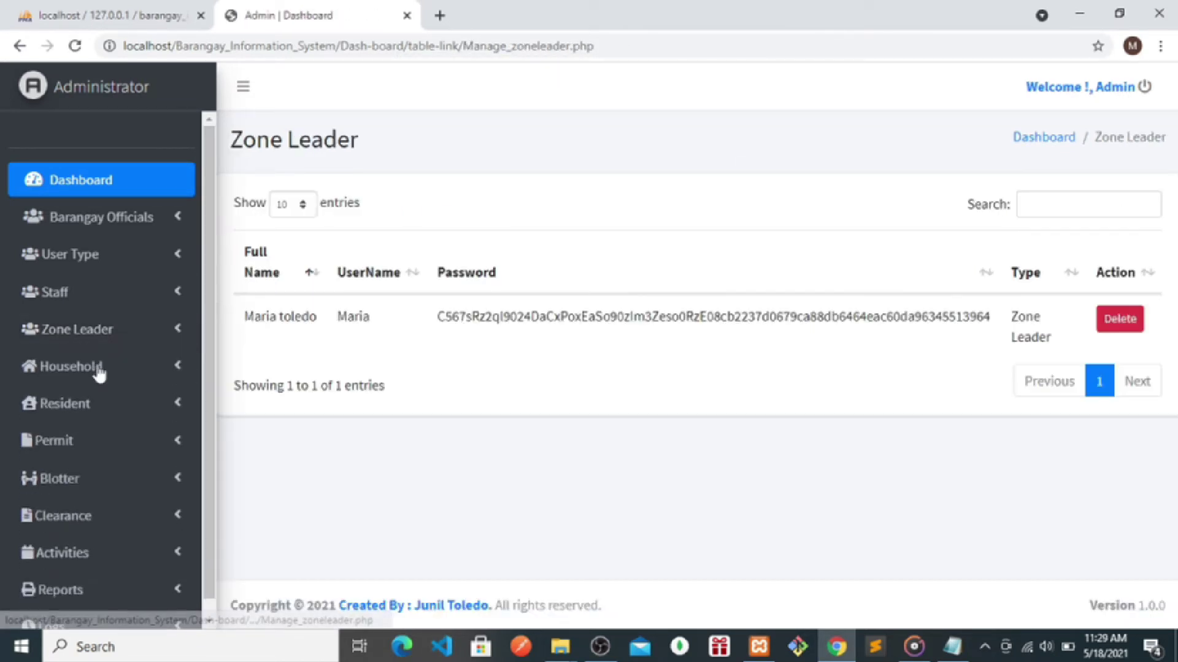
pyautogui.click(66, 420)
pyautogui.click(69, 440)
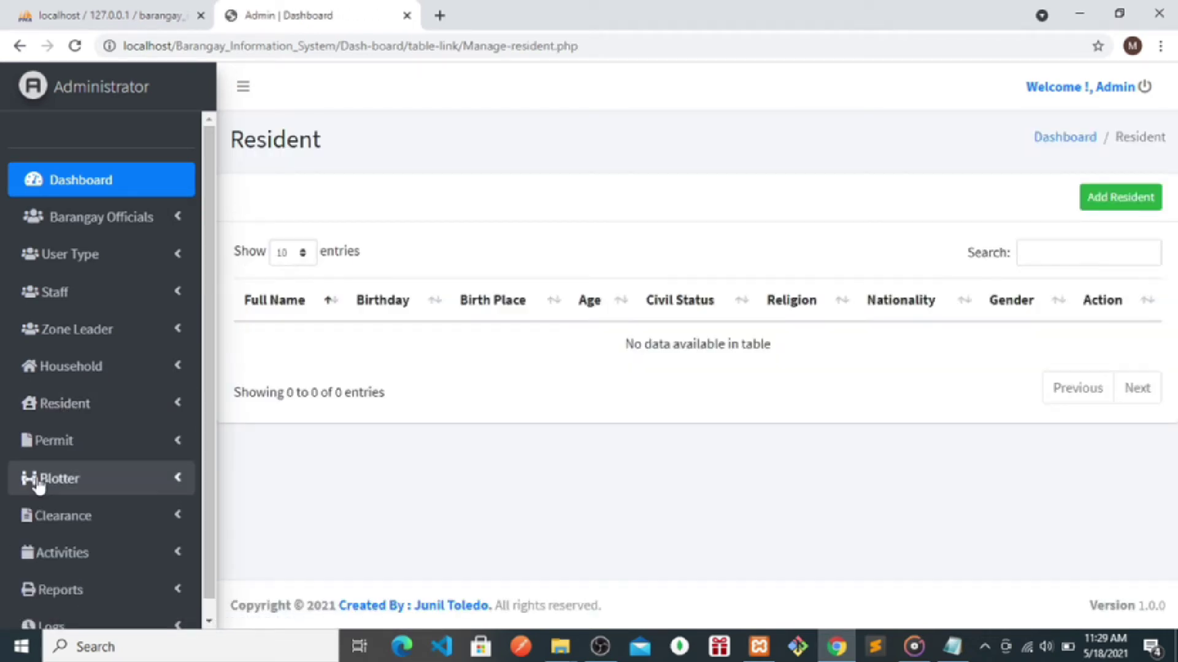
pyautogui.click(34, 479)
pyautogui.click(70, 520)
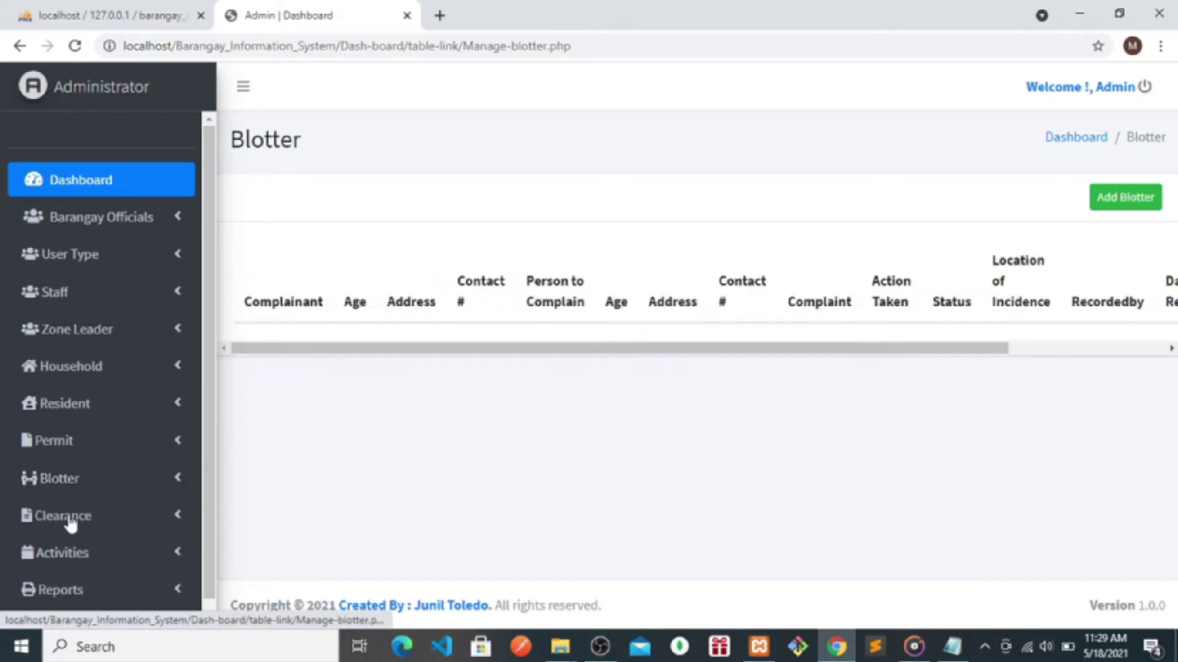
pyautogui.scroll(-1, 211, 414)
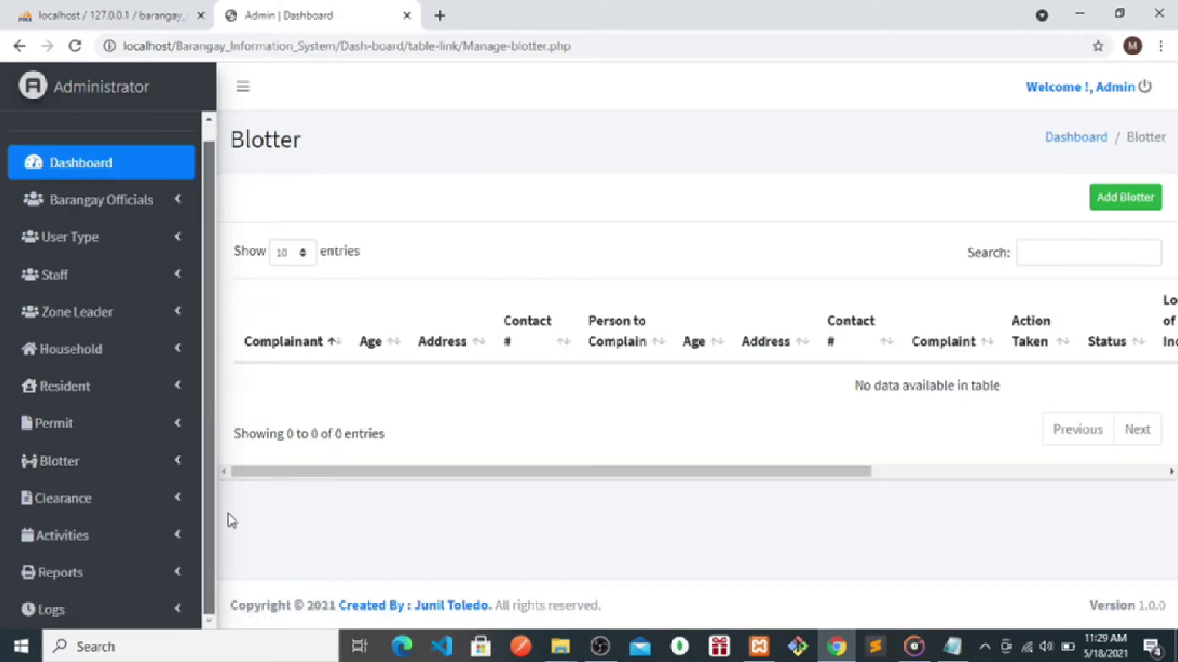
# - Check the empty Permit Clearance page and the empty Logs table, then bring up the notes
pyautogui.click(66, 505)
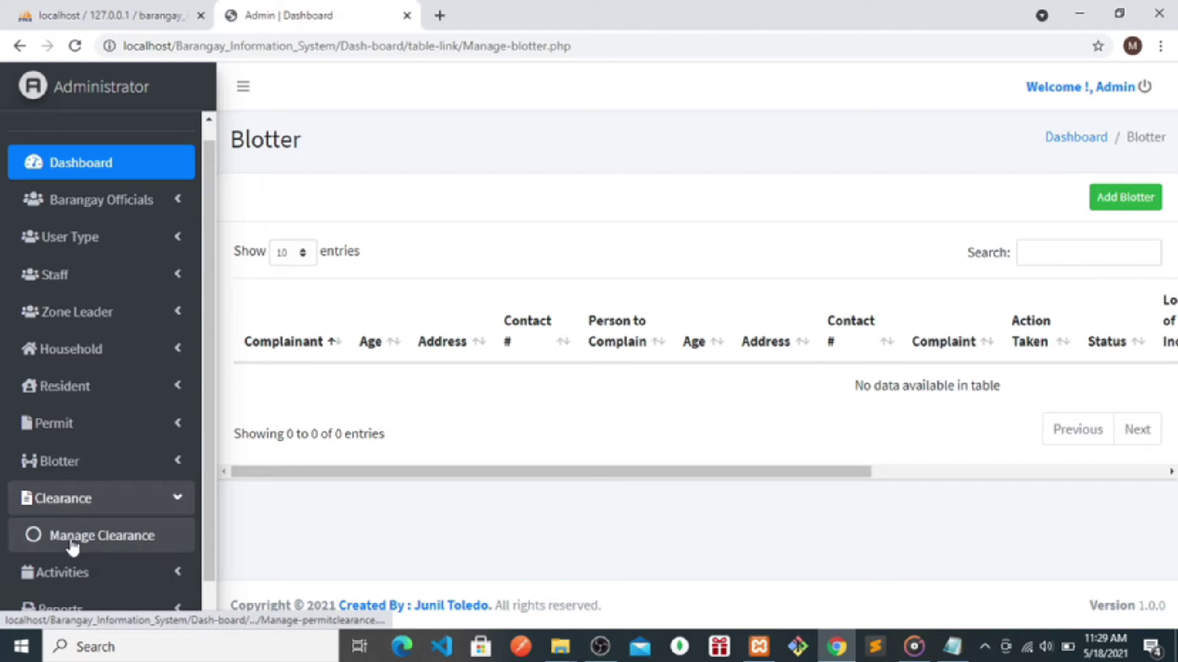
pyautogui.click(71, 538)
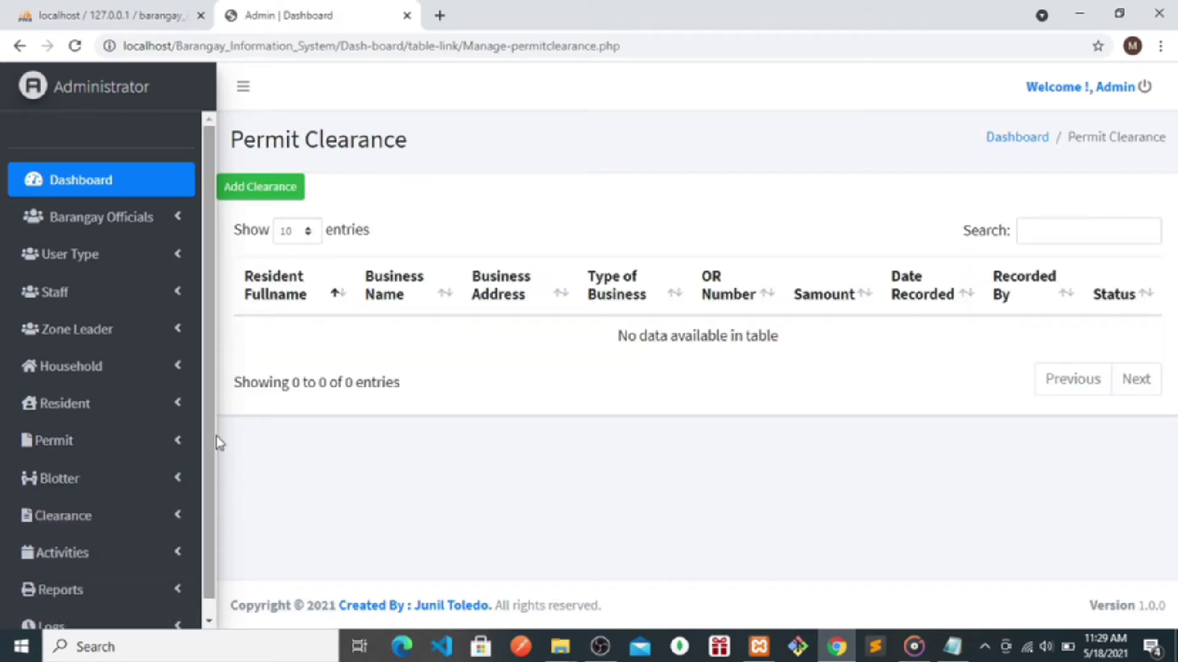
pyautogui.scroll(-1, 209, 466)
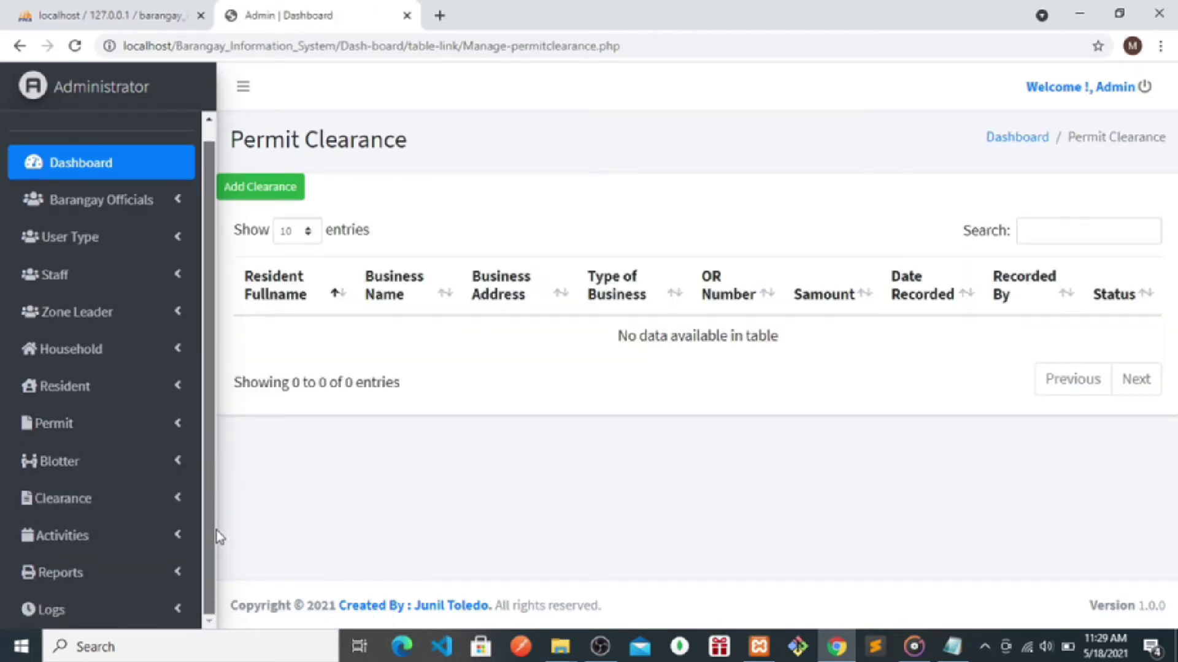
pyautogui.click(83, 609)
pyautogui.scroll(-2, 211, 552)
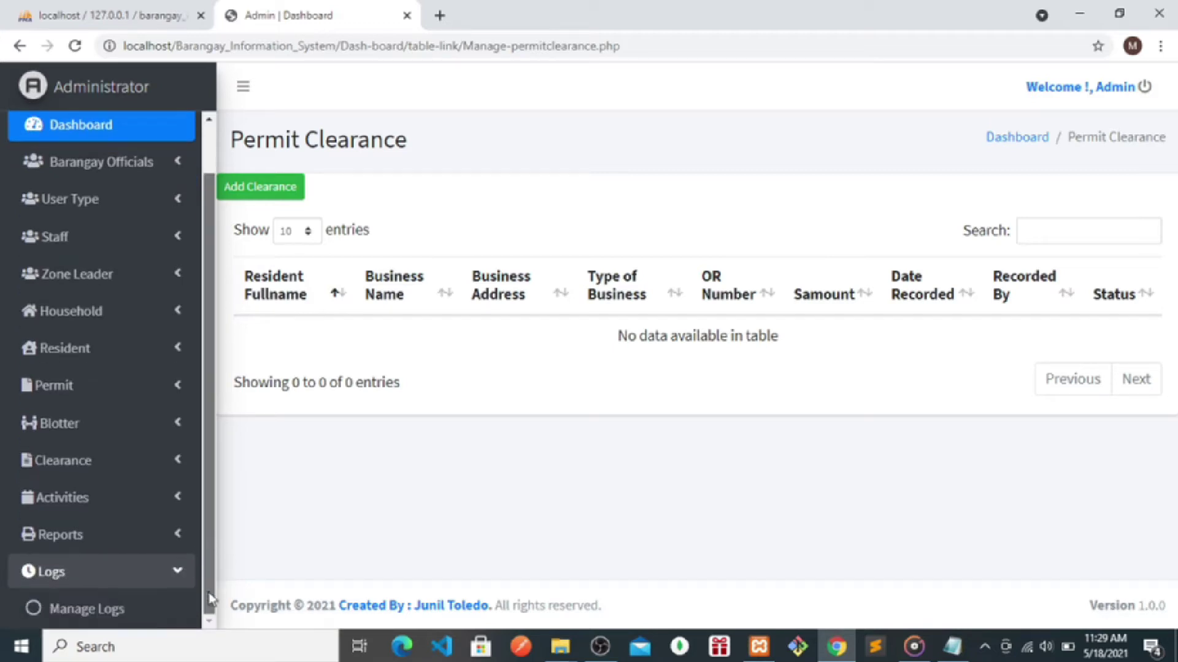
pyautogui.click(126, 609)
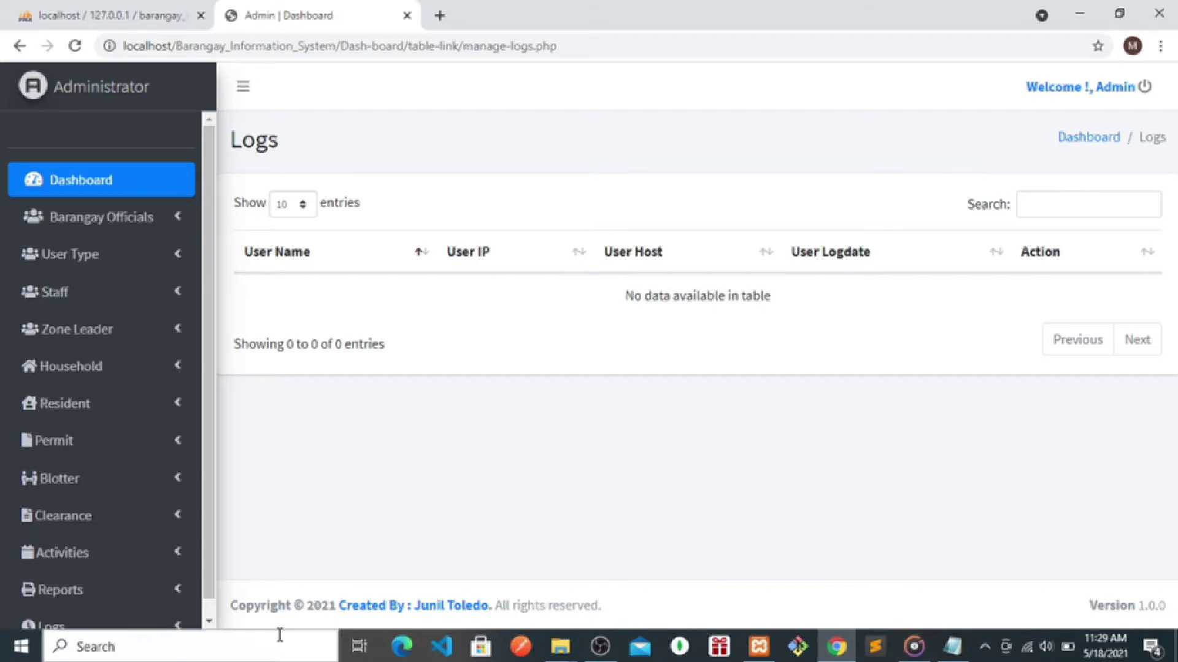
pyautogui.scroll(-1, 211, 584)
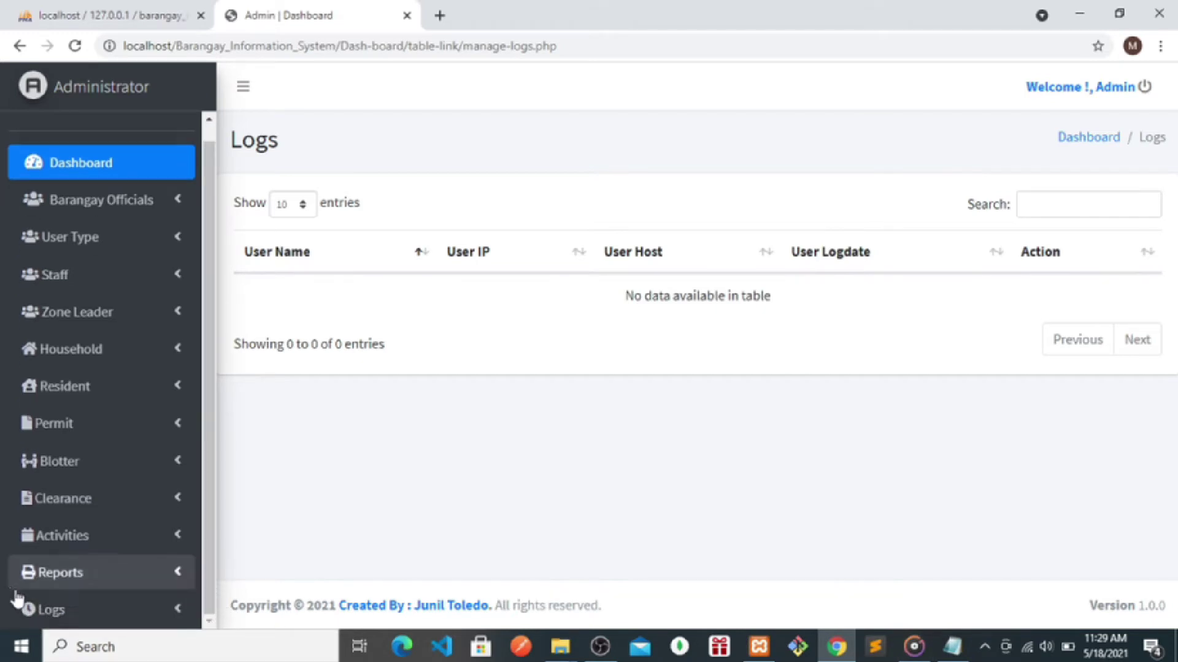
pyautogui.click(952, 647)
pyautogui.click(384, 439)
pyautogui.press('Return')
pyautogui.press('Return')
pyautogui.press('Return')
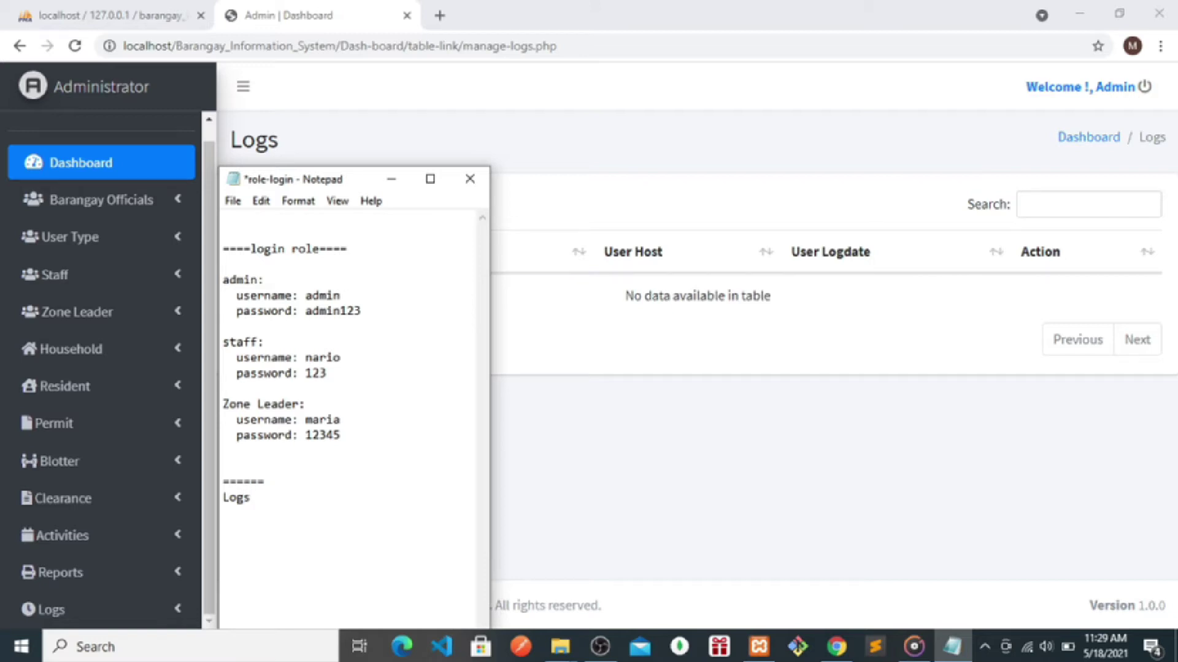
pyautogui.write('my audit trailk')
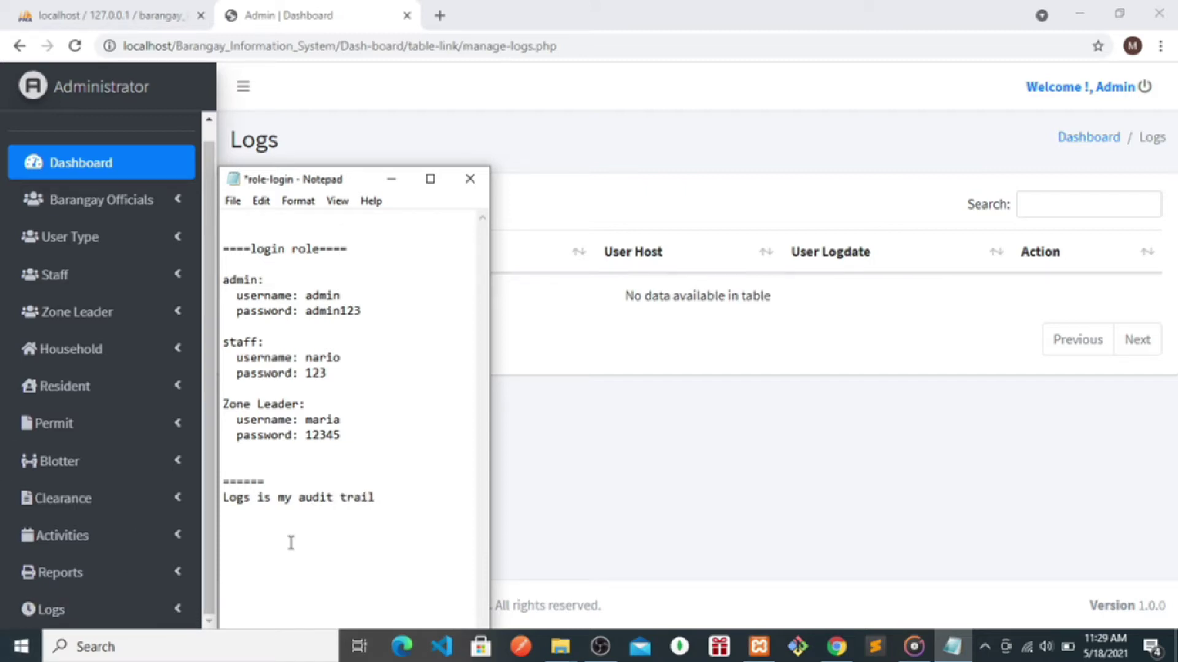
pyautogui.moveTo(400, 496); pyautogui.dragTo(213, 500)
pyautogui.doubleClick(239, 498)
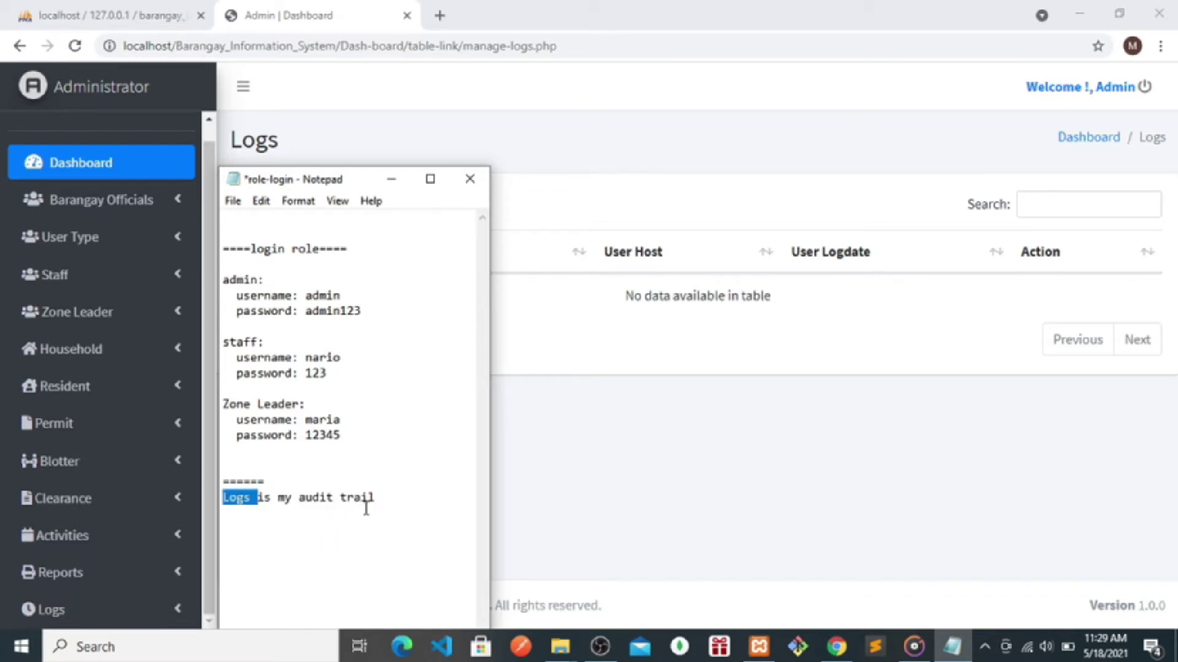
pyautogui.moveTo(392, 500); pyautogui.dragTo(299, 503)
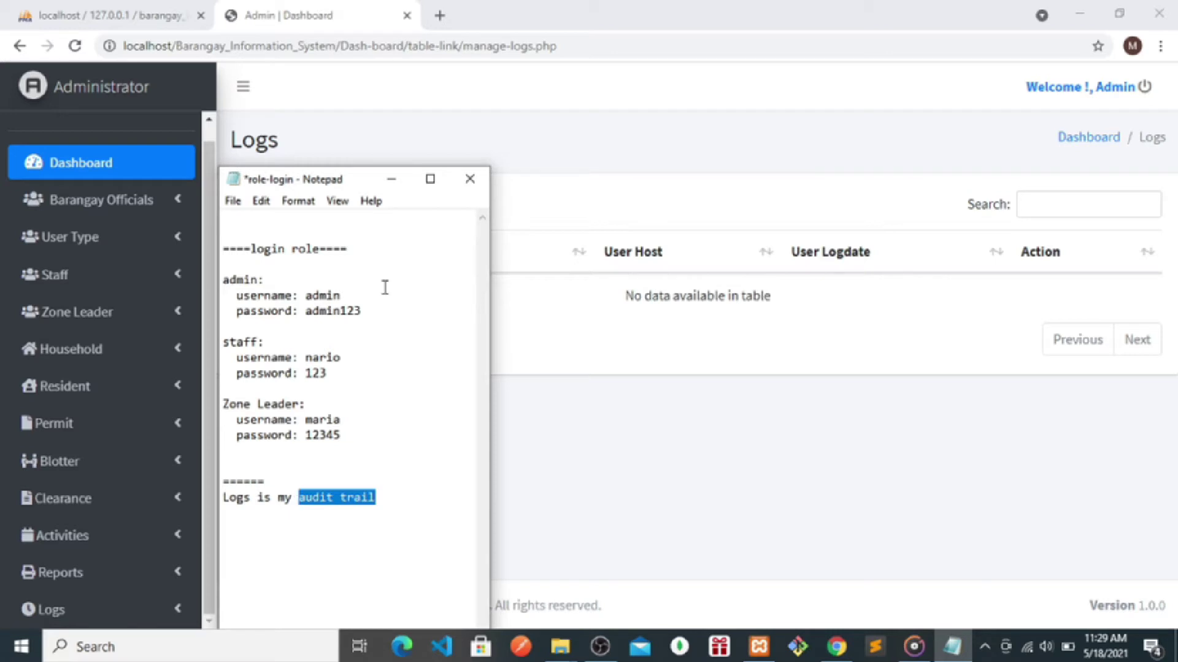
pyautogui.click(371, 489)
pyautogui.tripleClick(387, 491)
pyautogui.click(387, 498)
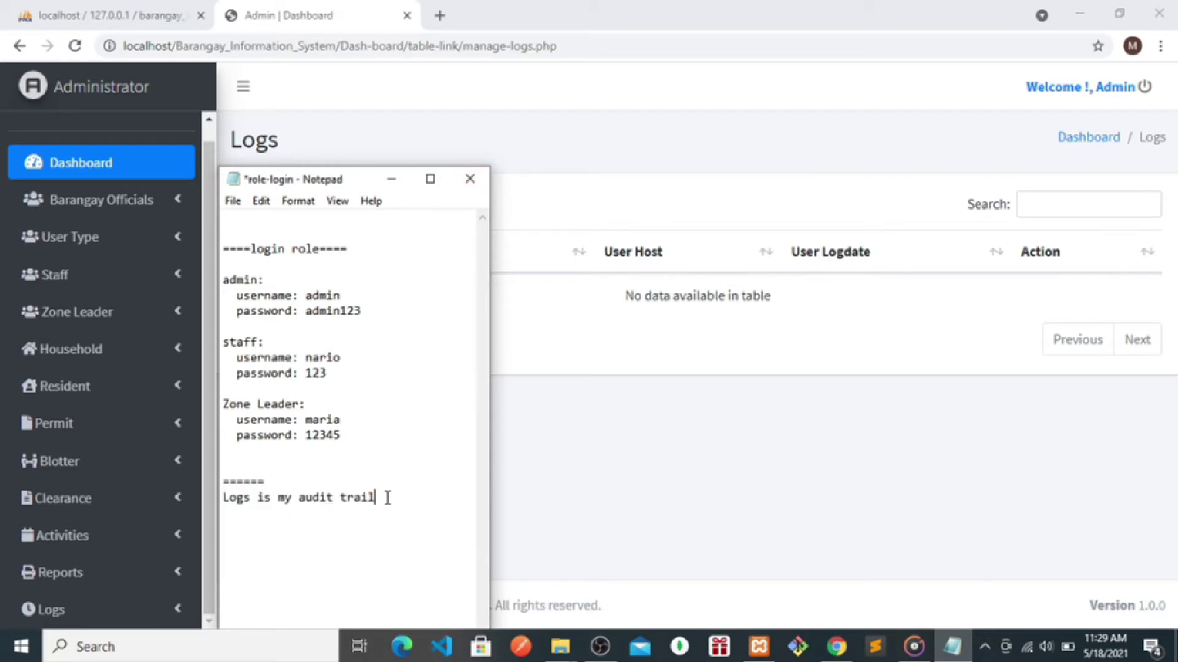
pyautogui.click(392, 178)
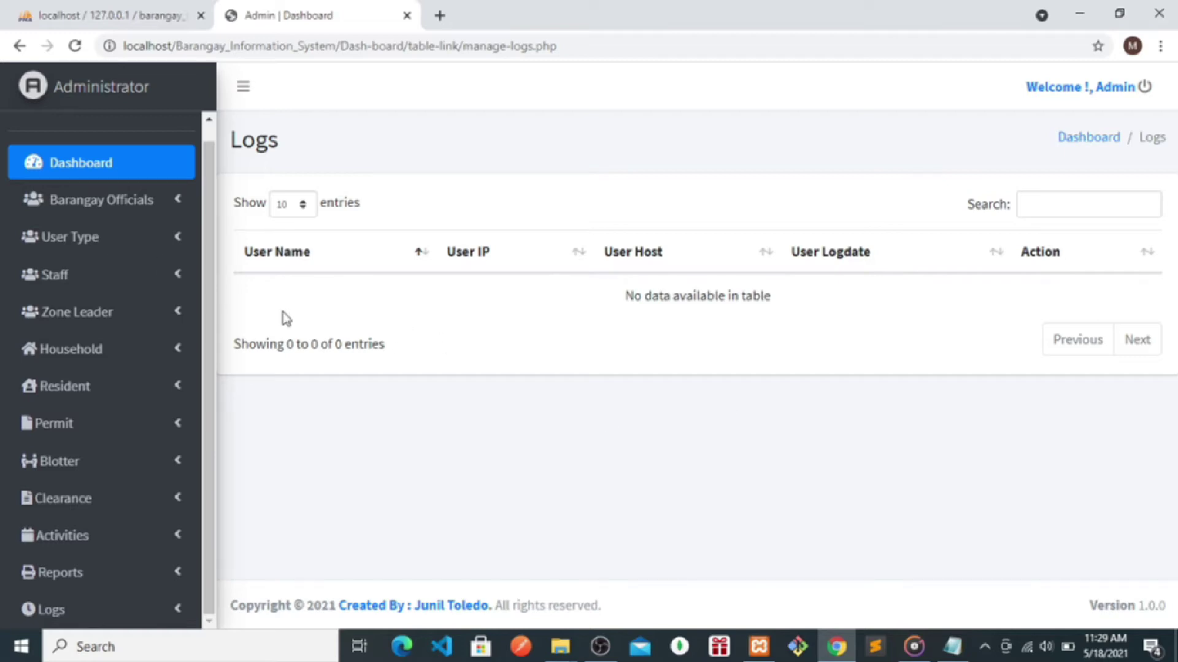
pyautogui.click(953, 647)
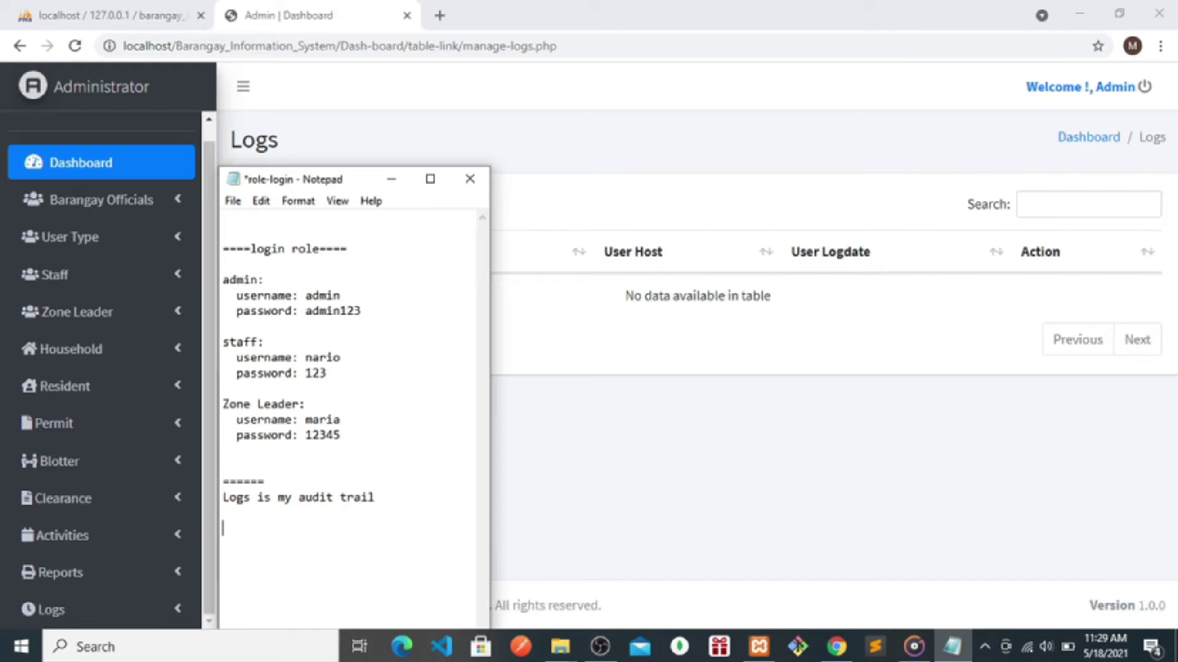
pyautogui.write('to v')
pyautogui.moveTo(344, 542); pyautogui.dragTo(205, 479)
pyautogui.press('BackSpace')
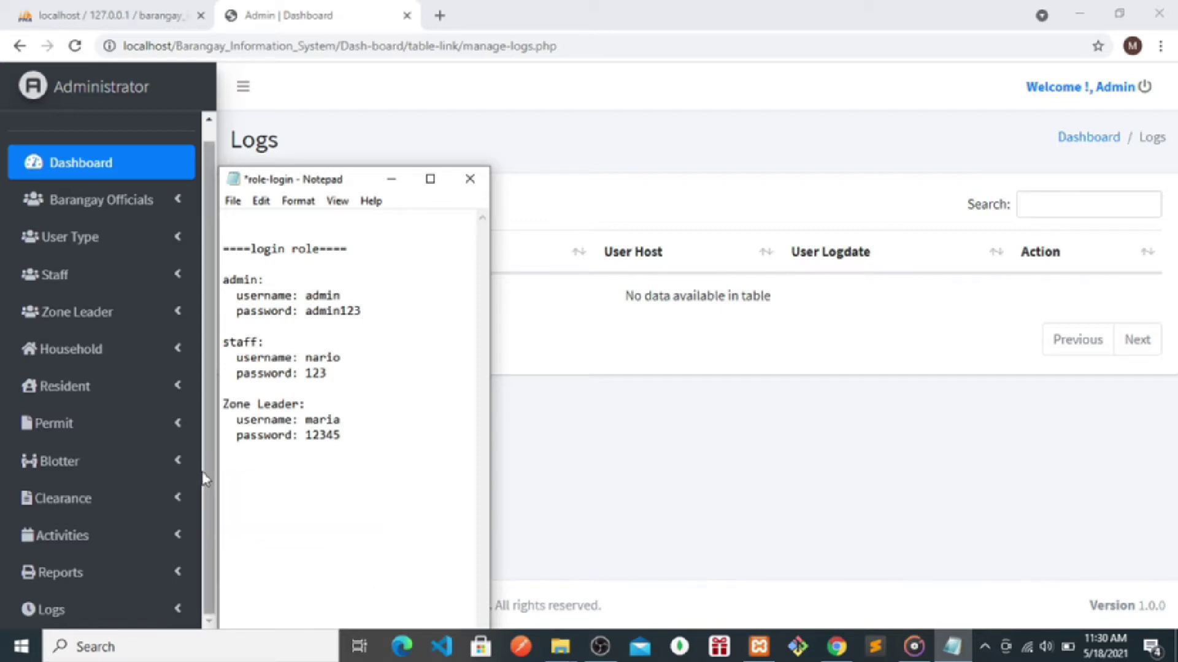
# - Hide the notes and open the Barangay Officials management page
pyautogui.click(392, 179)
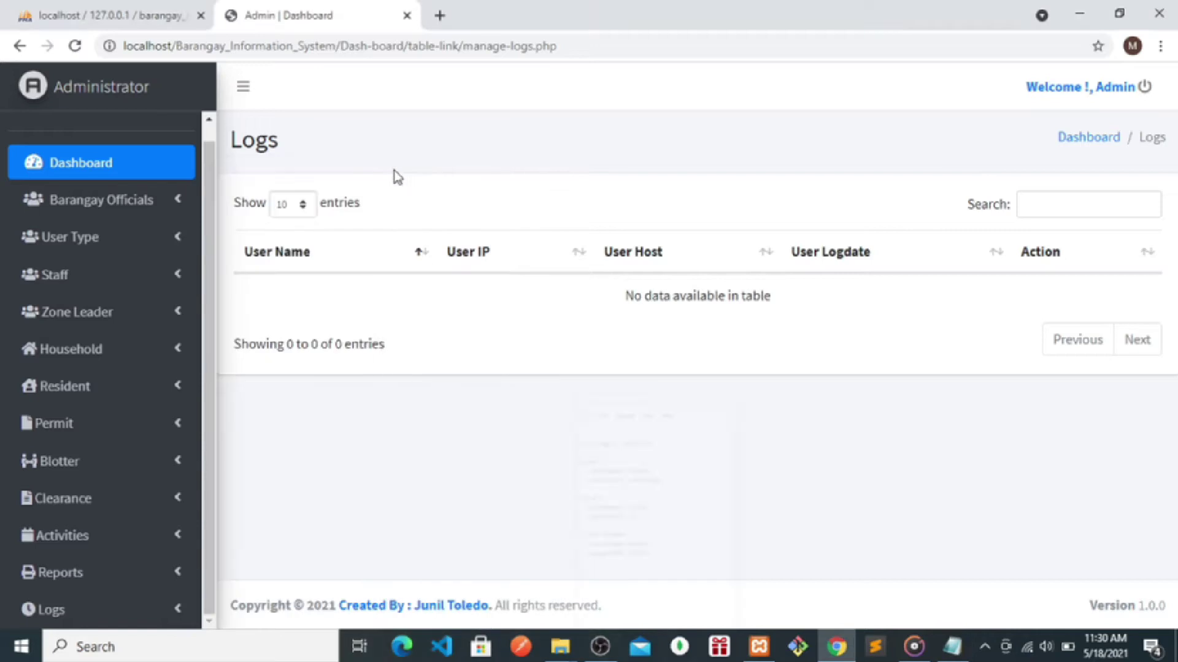
pyautogui.click(85, 207)
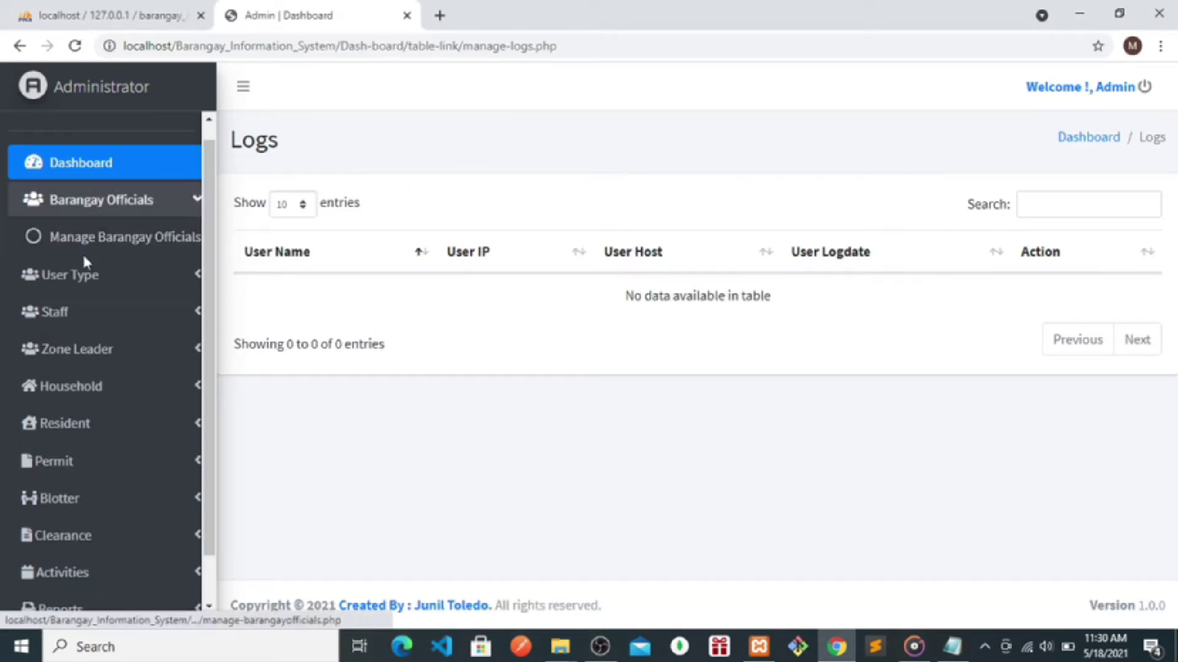
pyautogui.click(105, 237)
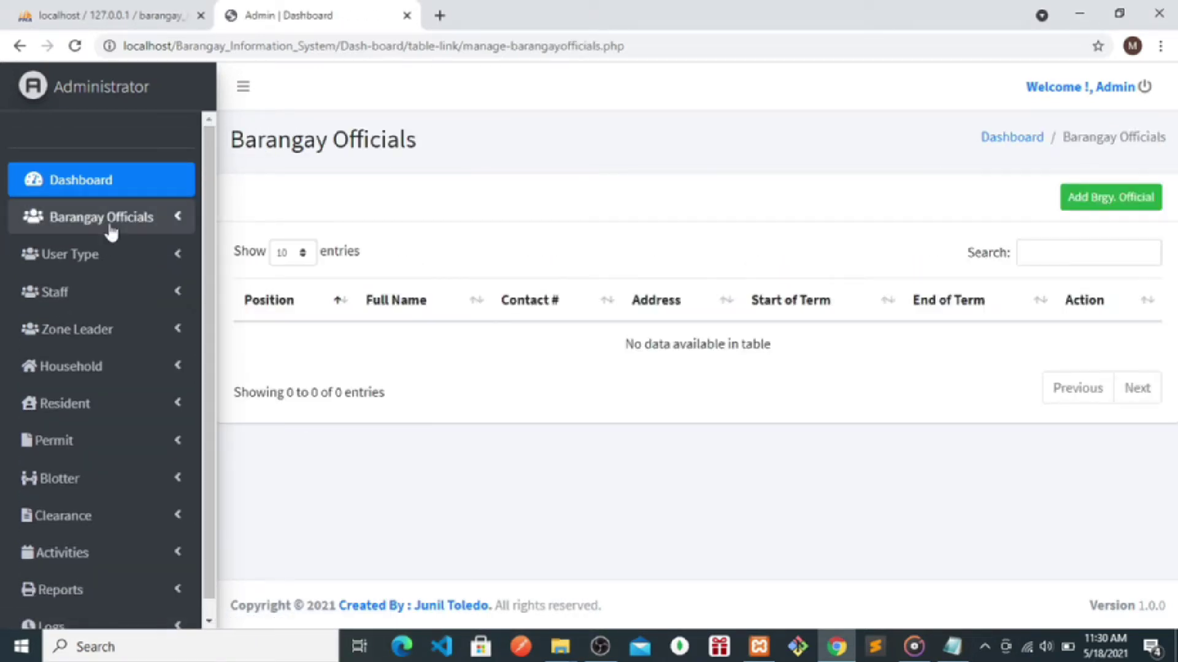
pyautogui.click(111, 232)
pyautogui.click(94, 258)
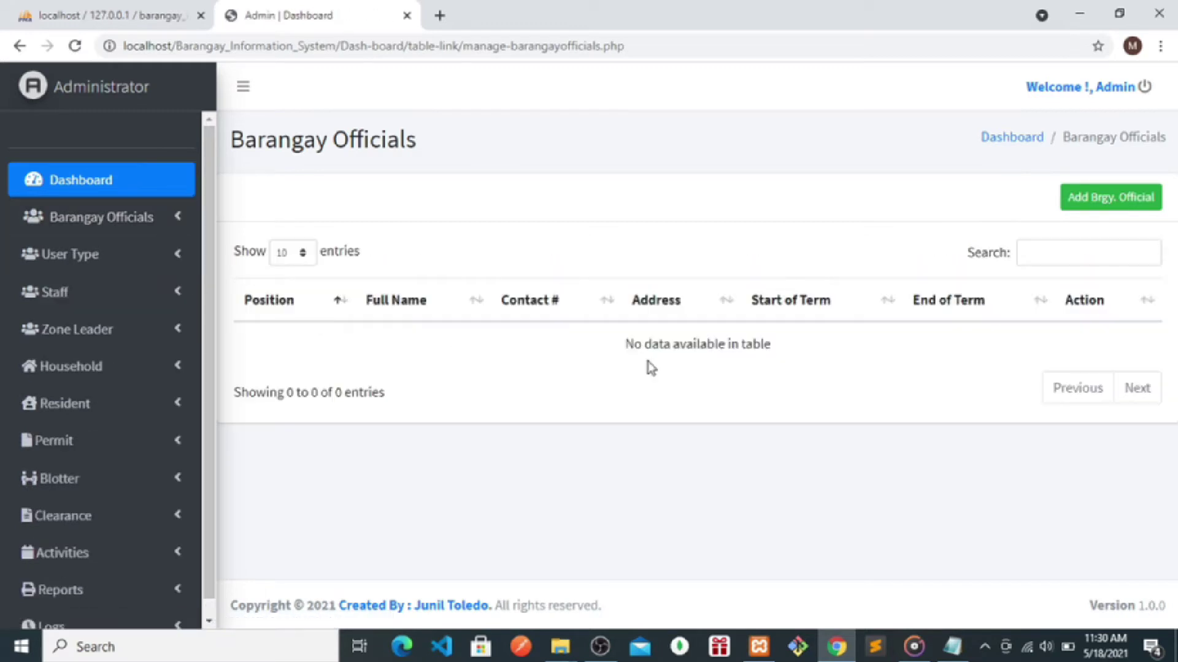
# - Start a Punong Barangay/Barangay Captain entry with the official's full name, contact number and address
pyautogui.click(1089, 201)
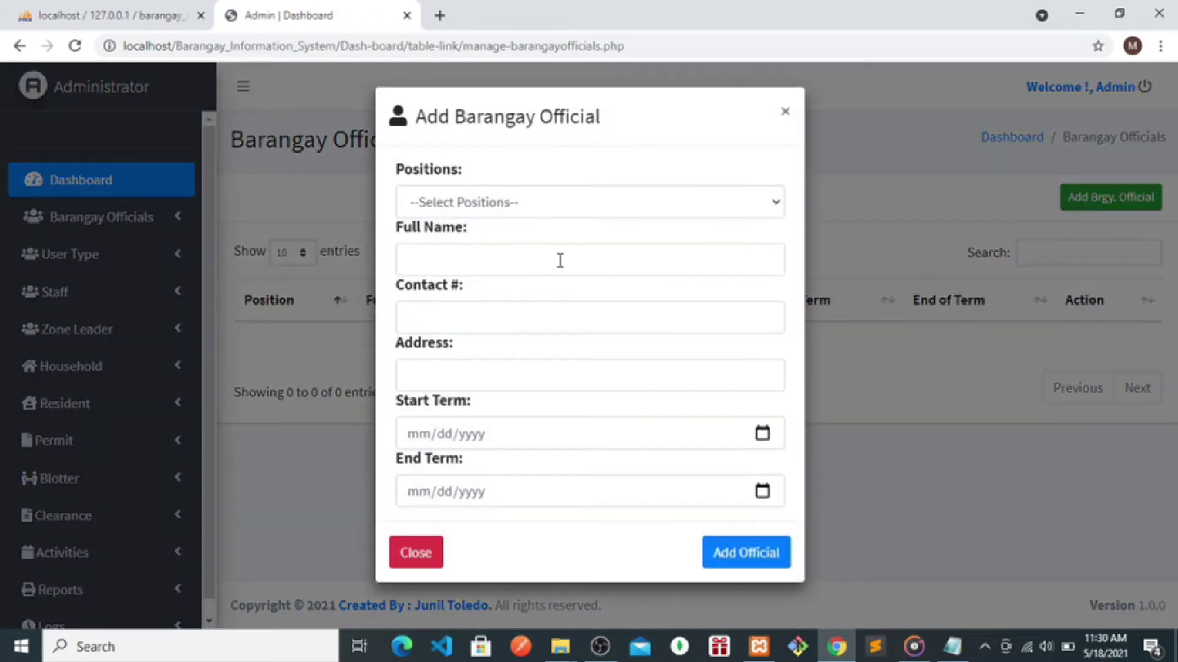
pyautogui.click(483, 203)
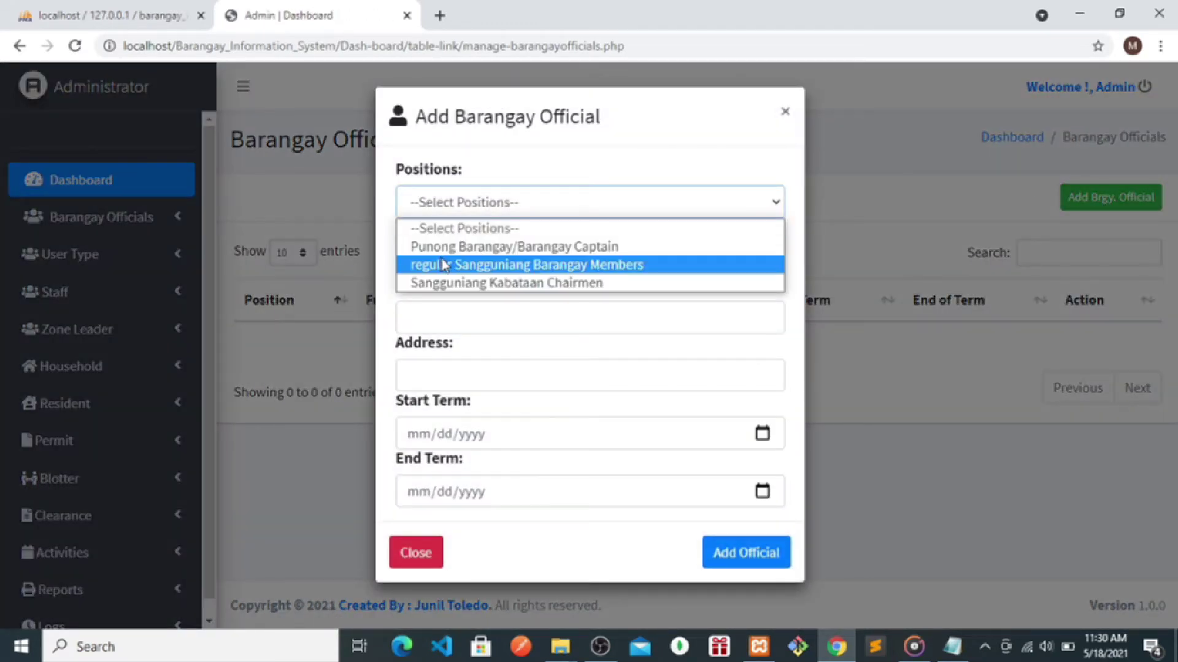
pyautogui.click(424, 249)
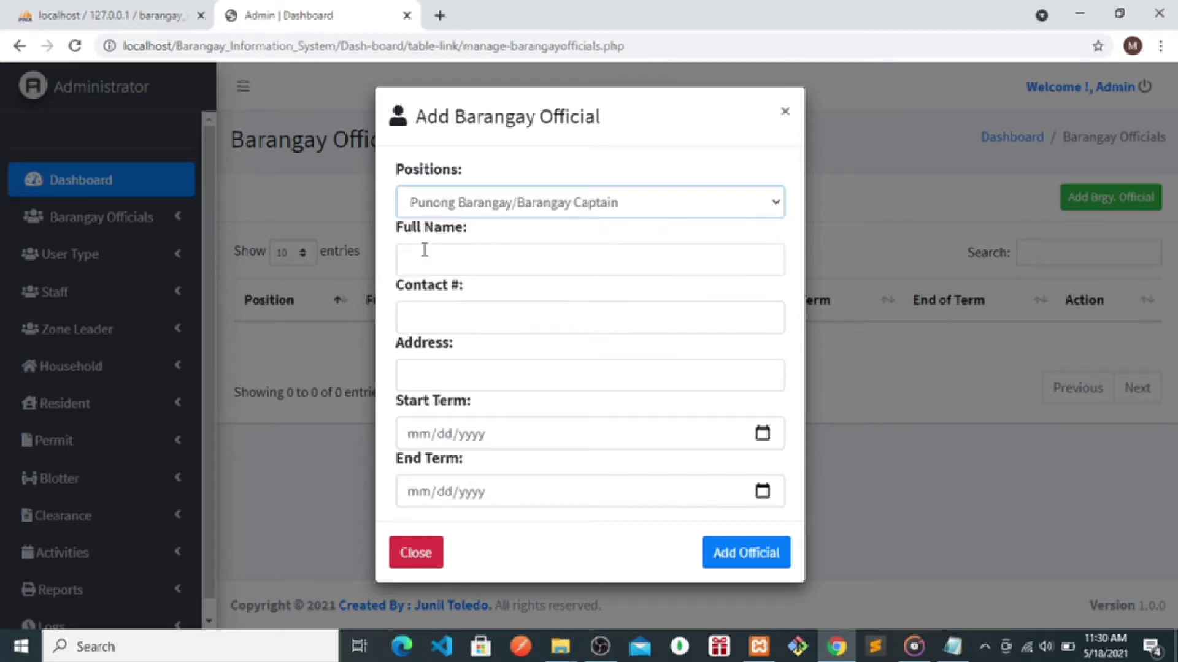
pyautogui.click(459, 268)
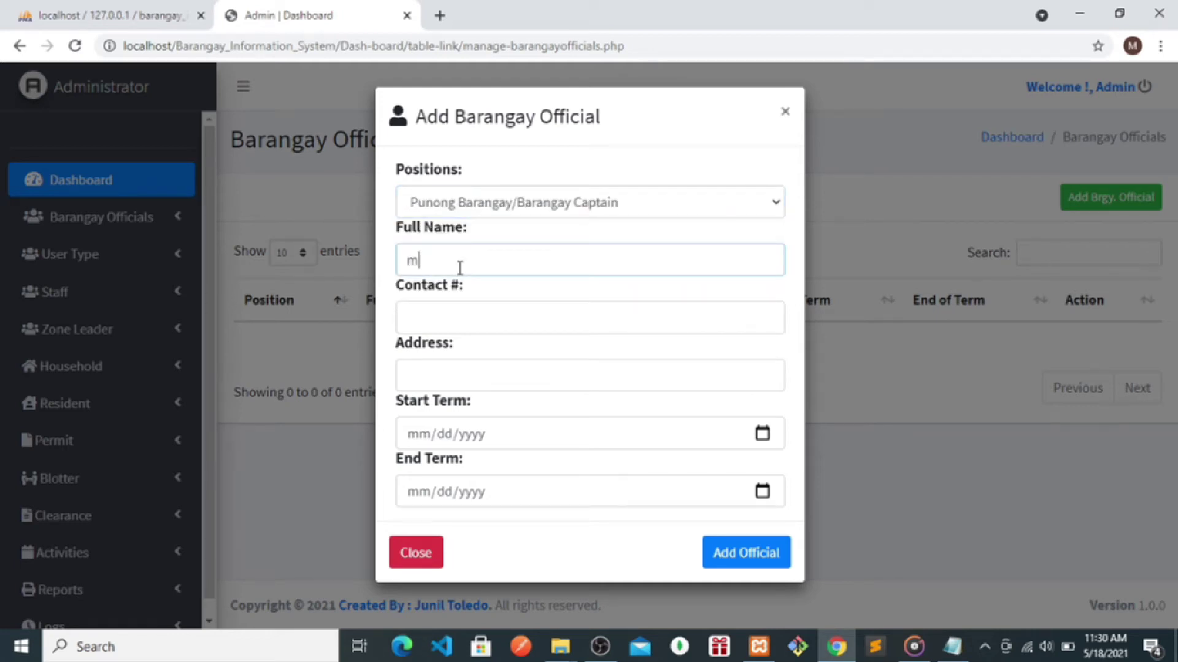
pyautogui.write('jho')
pyautogui.press('BackSpace')
pyautogui.write('ohn')
pyautogui.write(' doe')
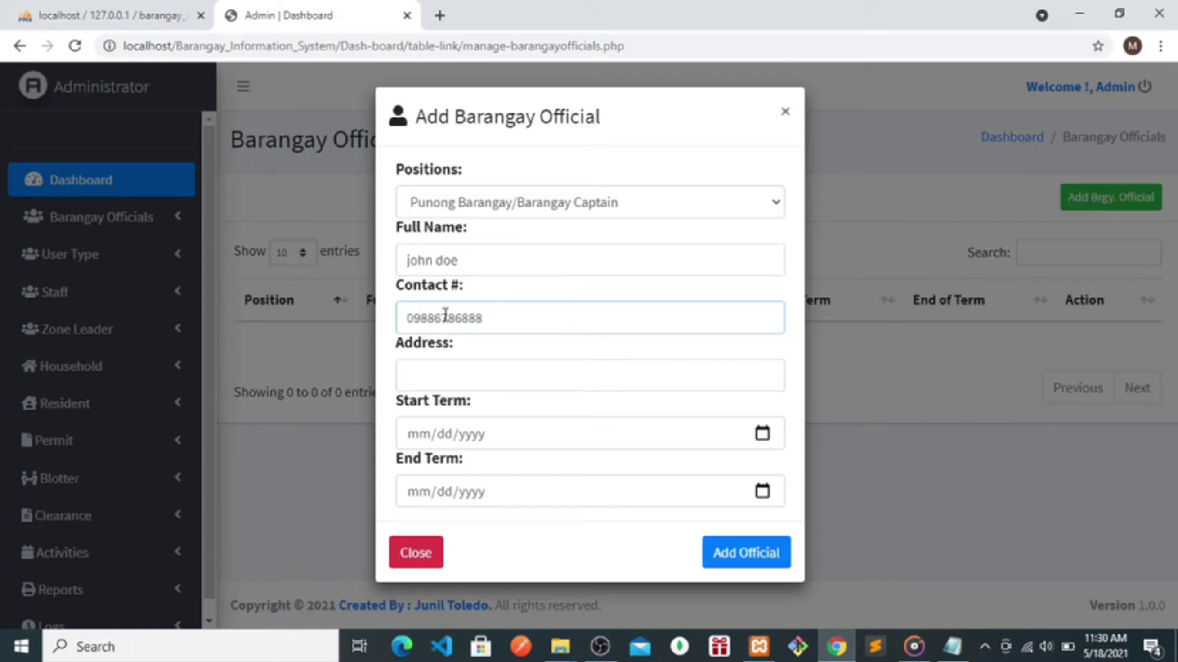
pyautogui.click(435, 377)
pyautogui.write('m')
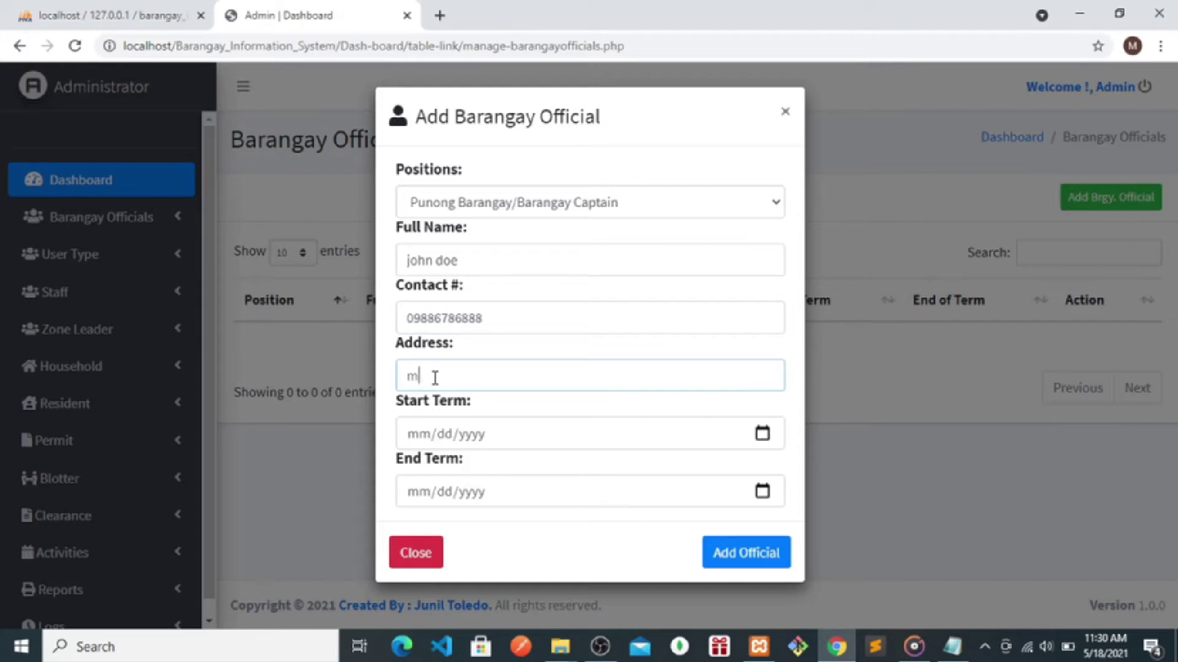
pyautogui.write('arikian')
pyautogui.write('na')
pyautogui.write(' city')
# - Set the term from 05/10/2021 to 05/28/2021 and add the official
pyautogui.click(762, 433)
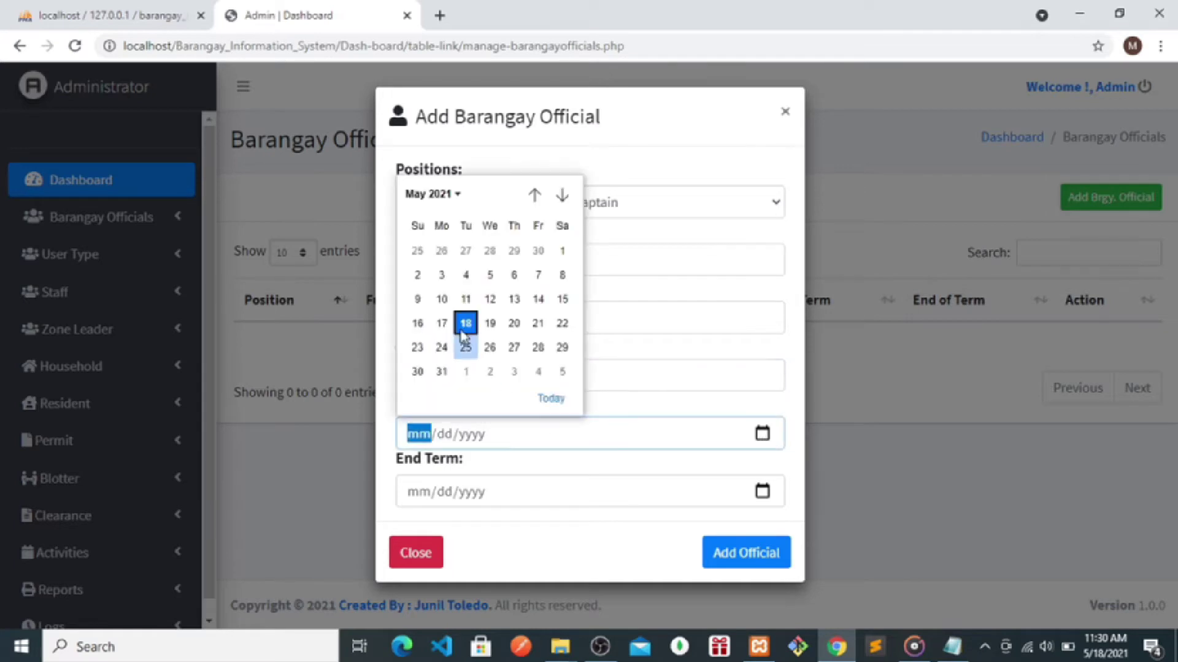
pyautogui.click(442, 298)
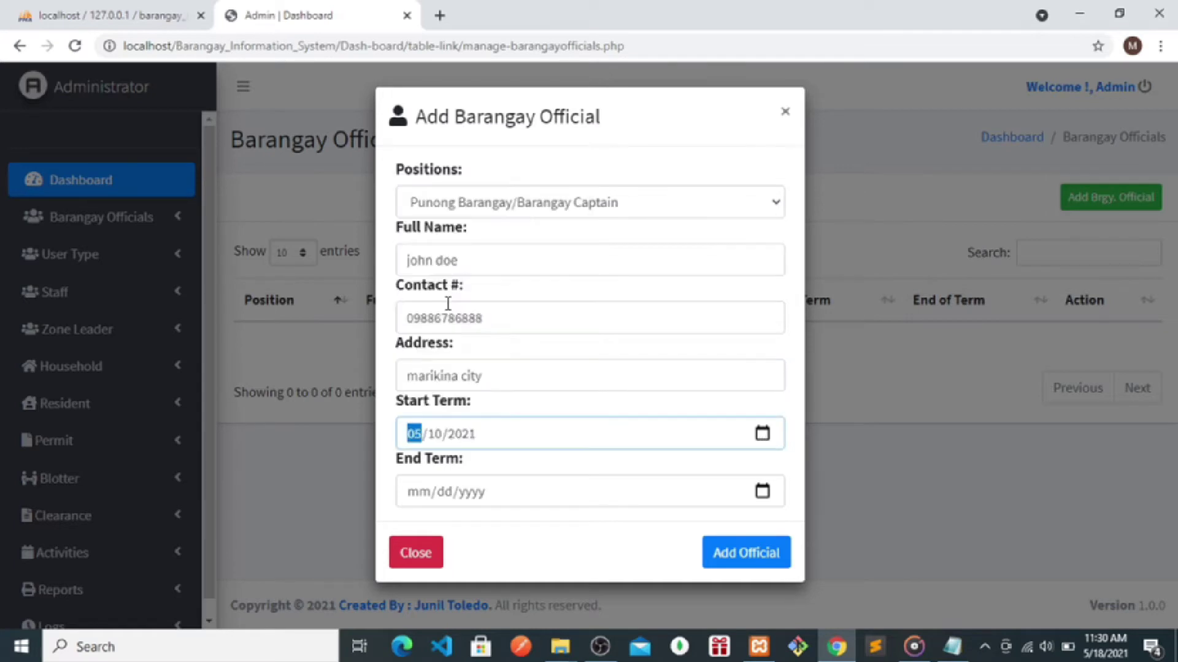
pyautogui.click(762, 493)
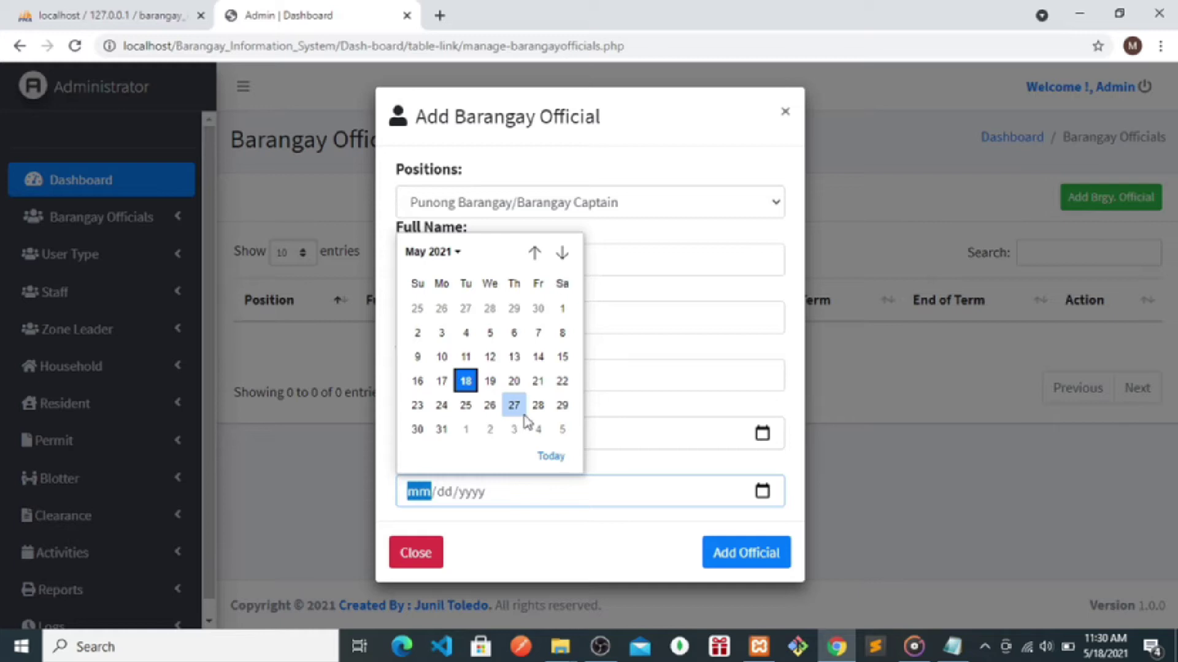
pyautogui.click(538, 405)
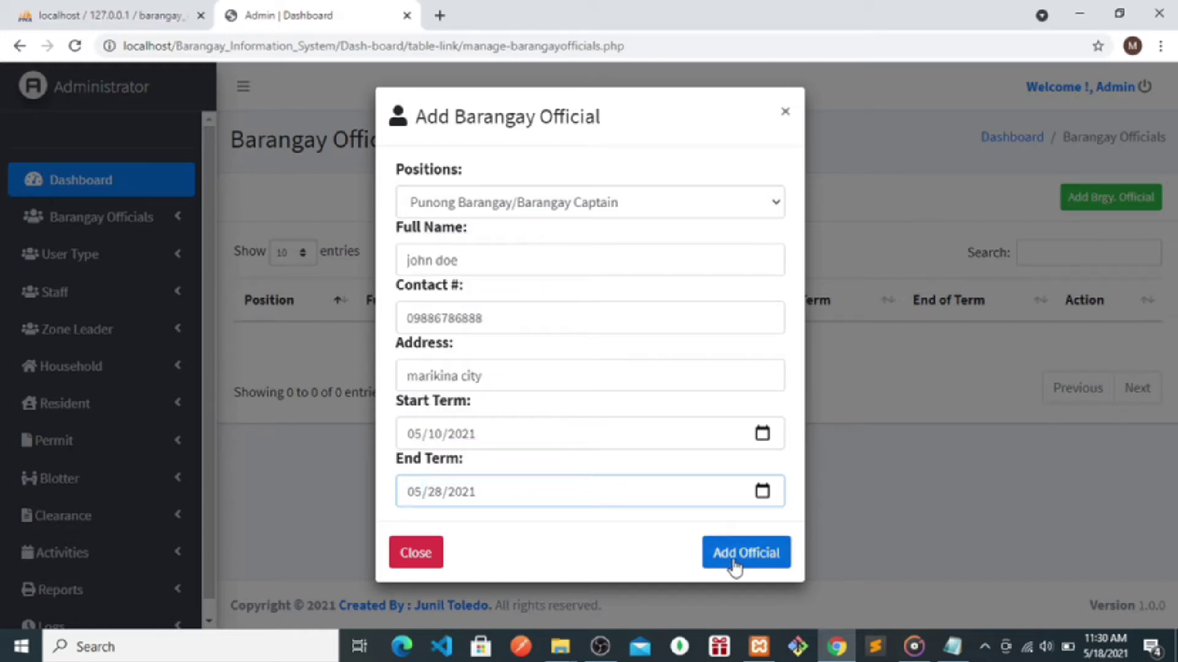
pyautogui.click(734, 568)
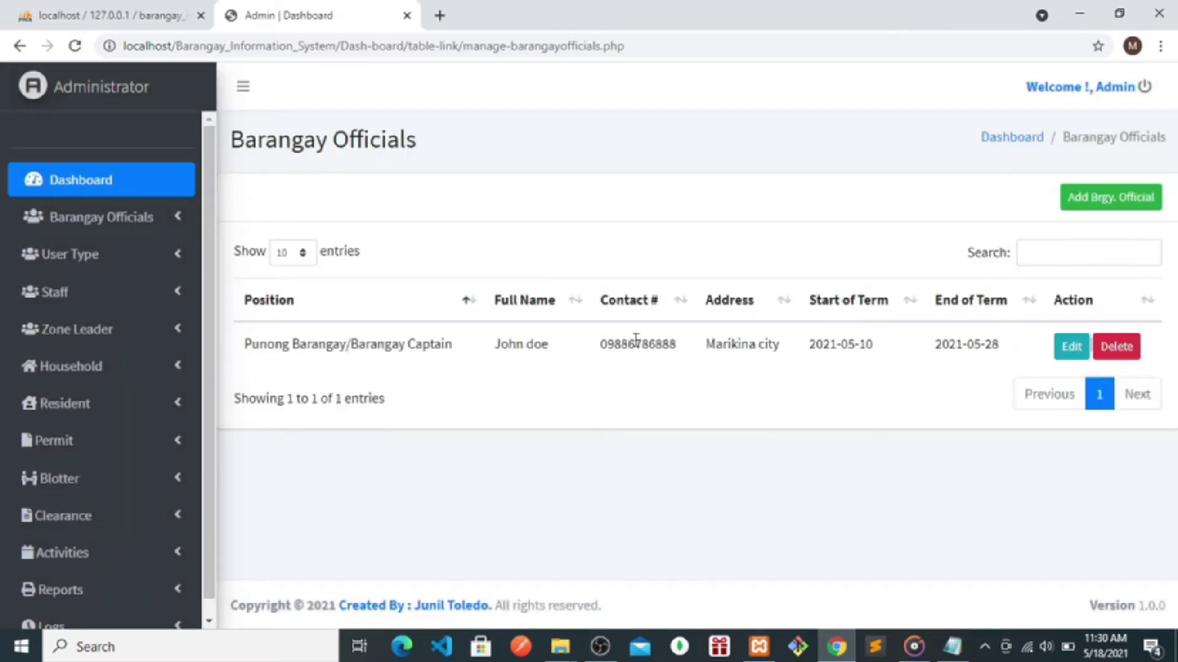
# - Highlight the new official's position, name and contact number in the officials list
pyautogui.moveTo(470, 352); pyautogui.dragTo(231, 355)
pyautogui.moveTo(559, 351); pyautogui.dragTo(513, 345)
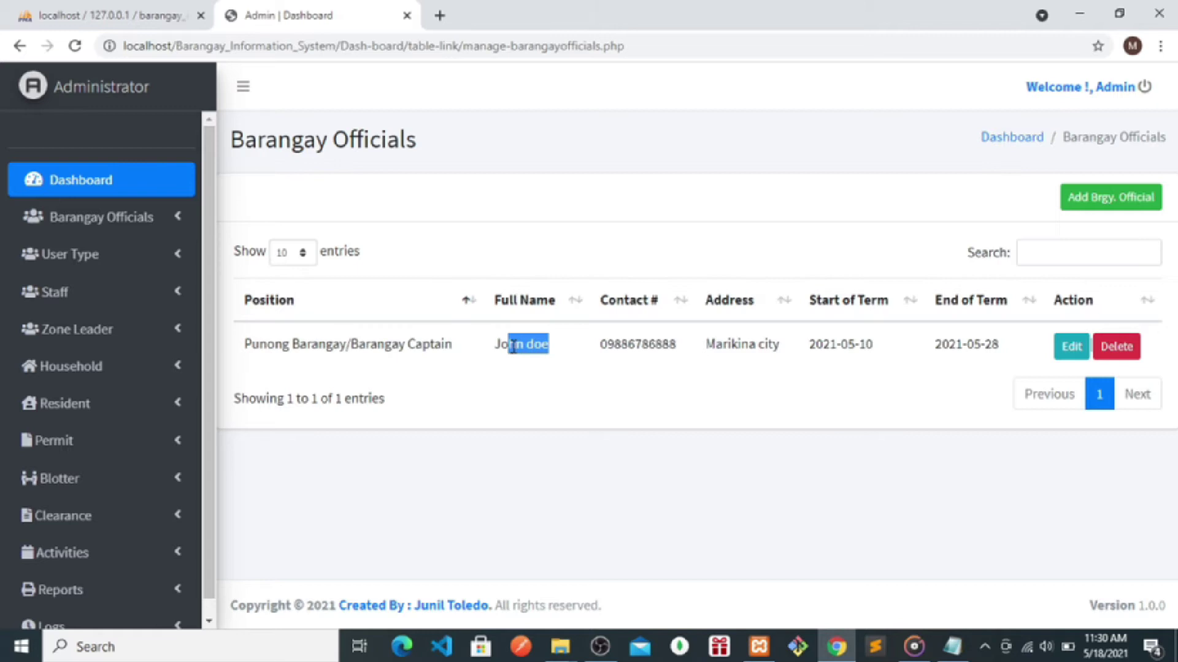
pyautogui.moveTo(689, 347); pyautogui.dragTo(607, 345)
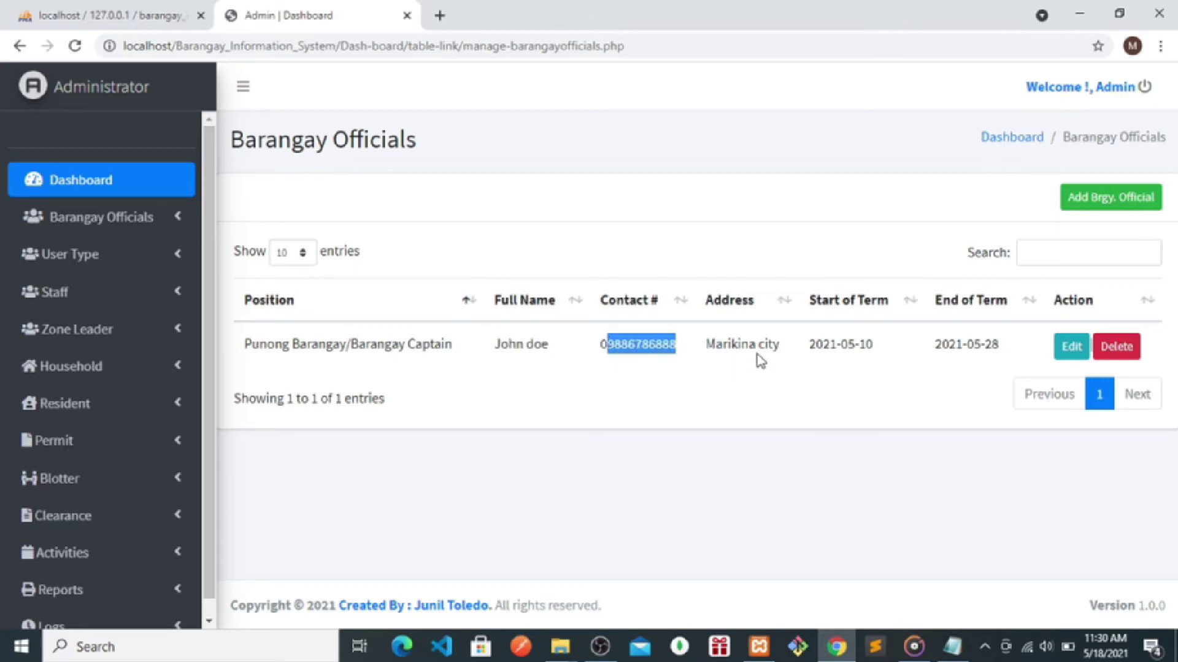
# - Insert the middle initial 'r.' before the surname in the official's Full Name and update
pyautogui.click(1067, 352)
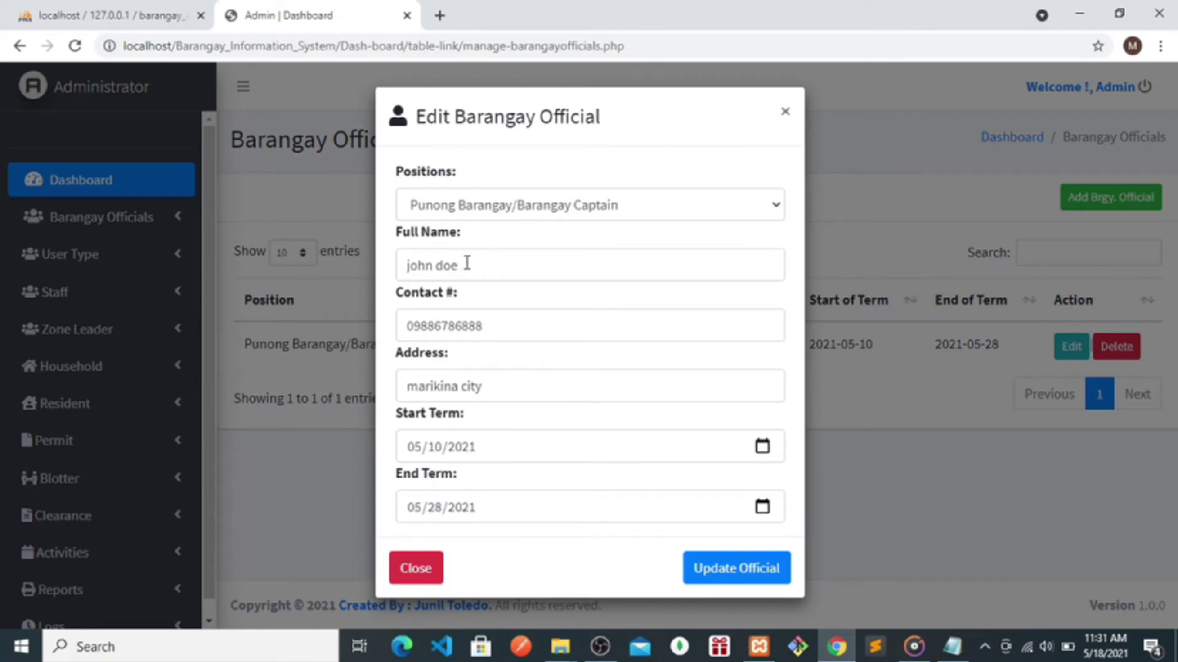
pyautogui.click(437, 267)
pyautogui.write('r')
pyautogui.write('.')
pyautogui.click(728, 570)
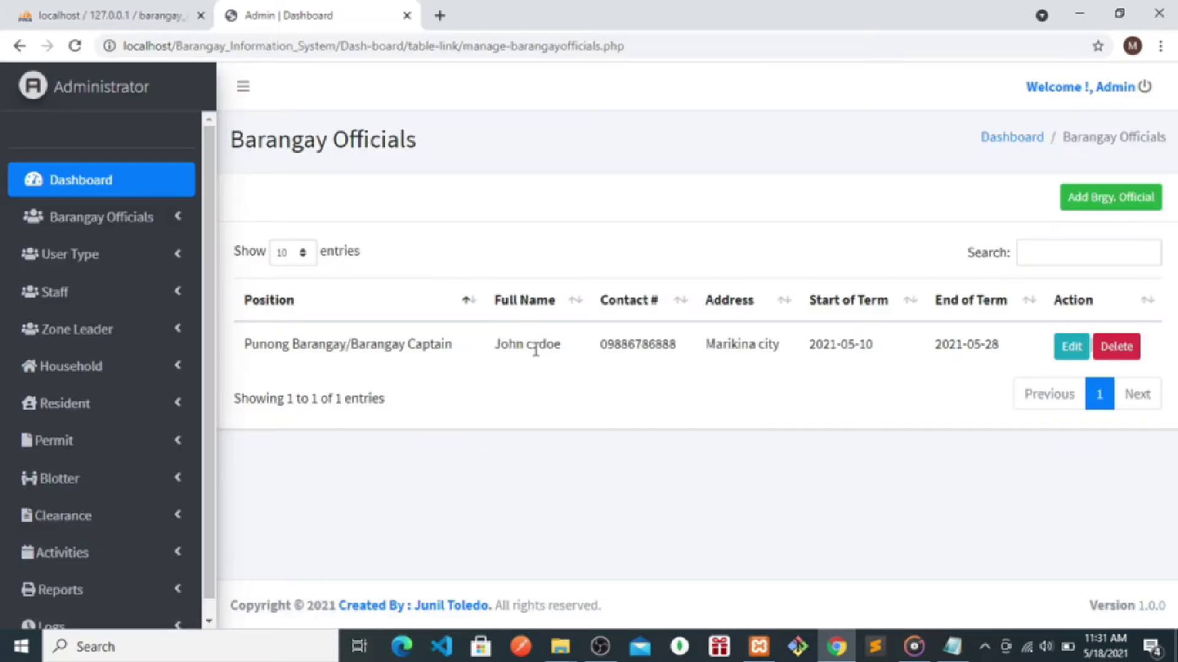
pyautogui.click(72, 267)
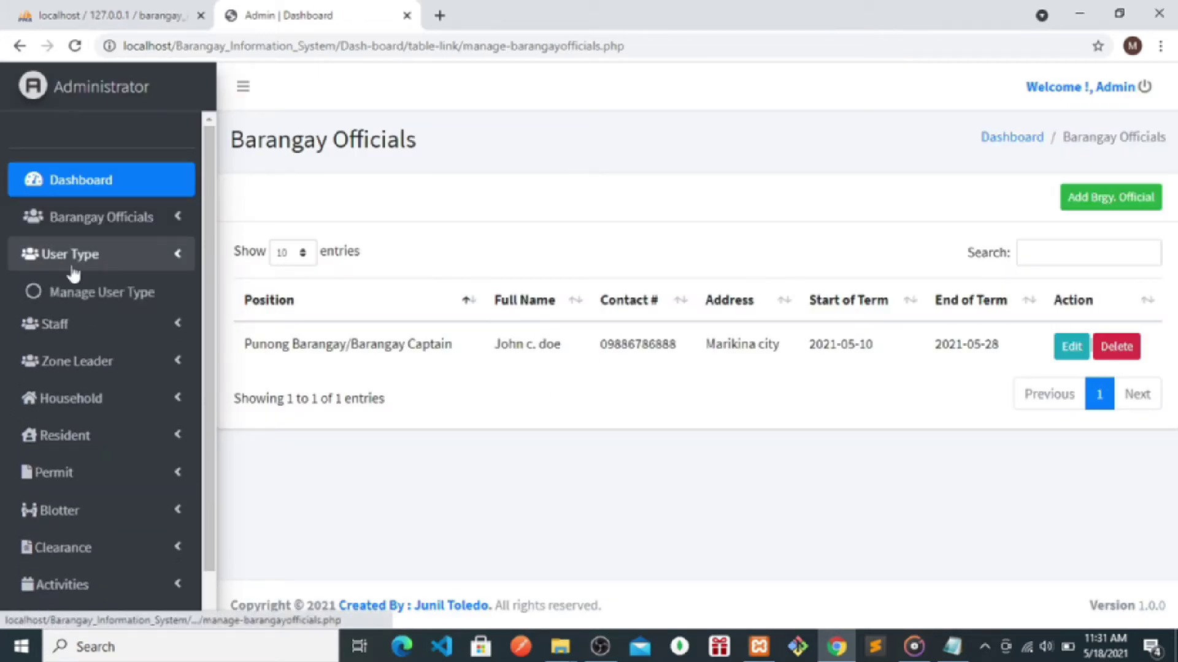
# - On the User Type page, start a new user with full name, username and password
pyautogui.click(89, 292)
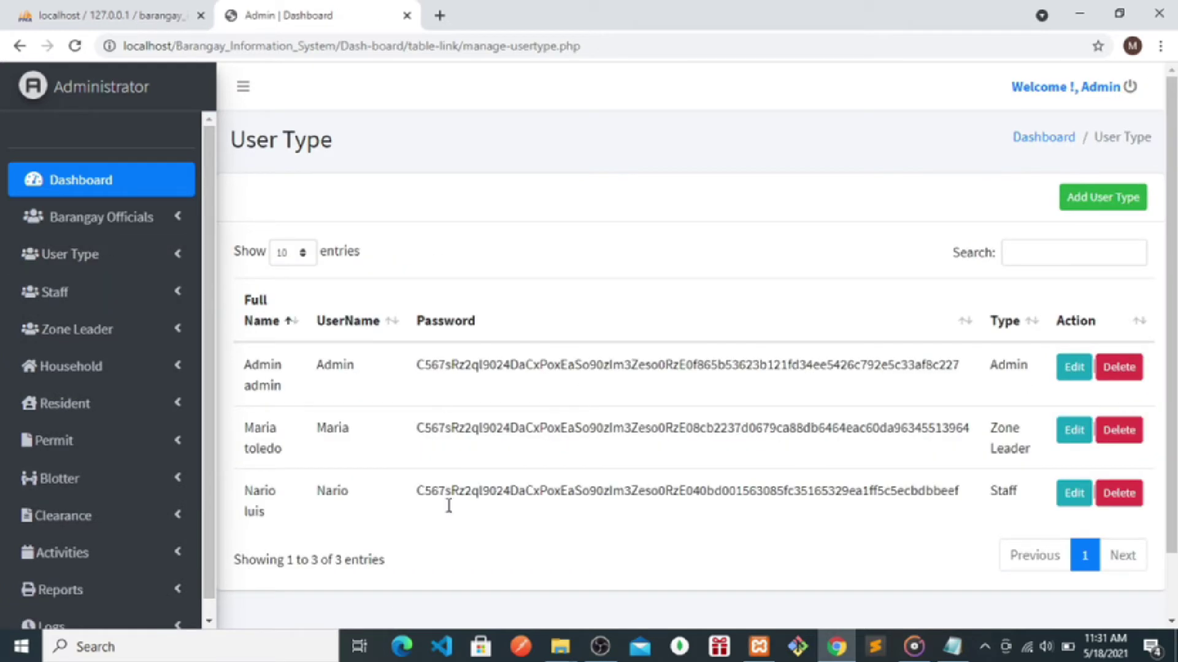
pyautogui.moveTo(301, 385); pyautogui.dragTo(251, 364)
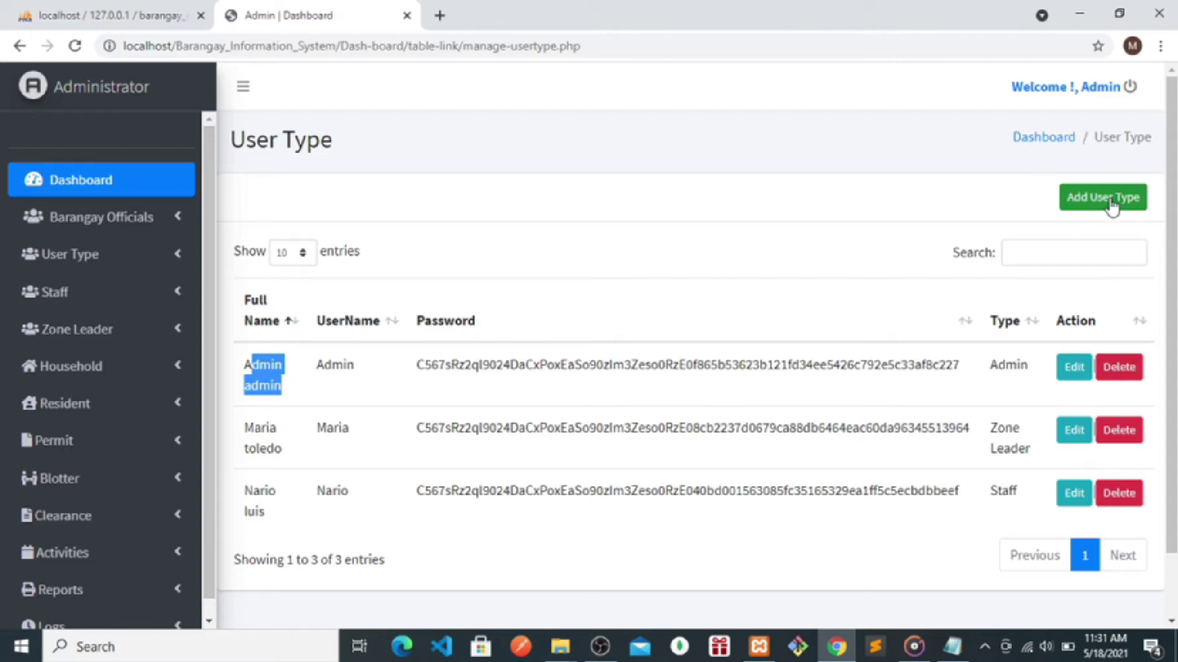
pyautogui.click(1111, 208)
pyautogui.click(484, 203)
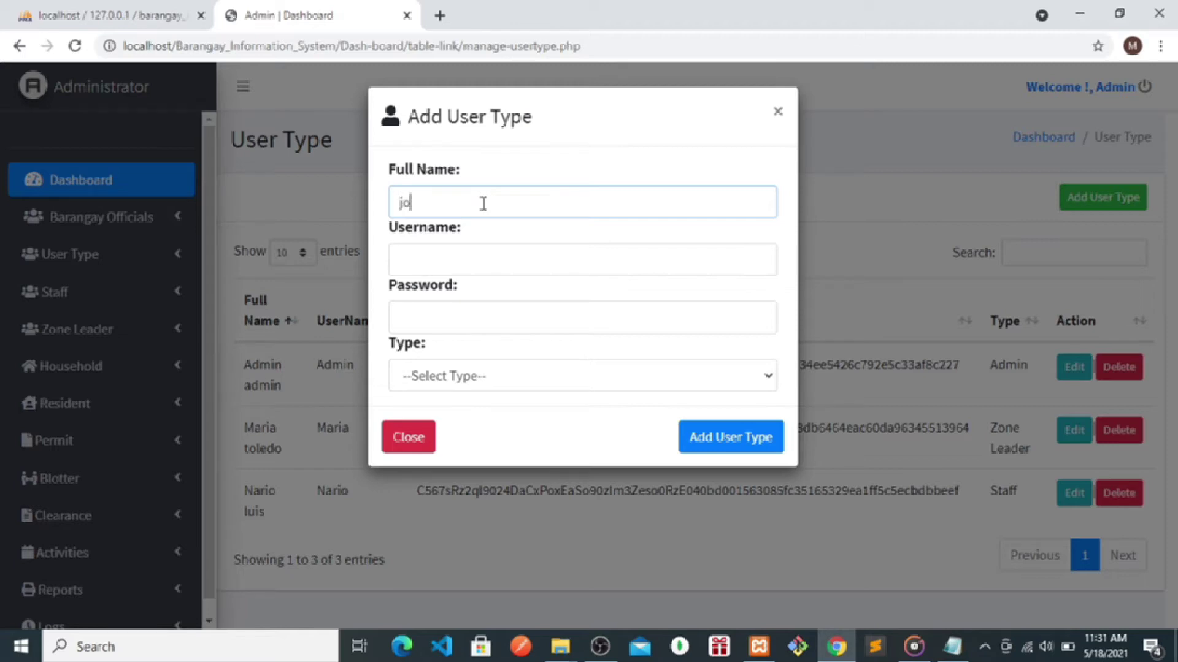
pyautogui.click(455, 260)
pyautogui.write('joan')
pyautogui.write('na')
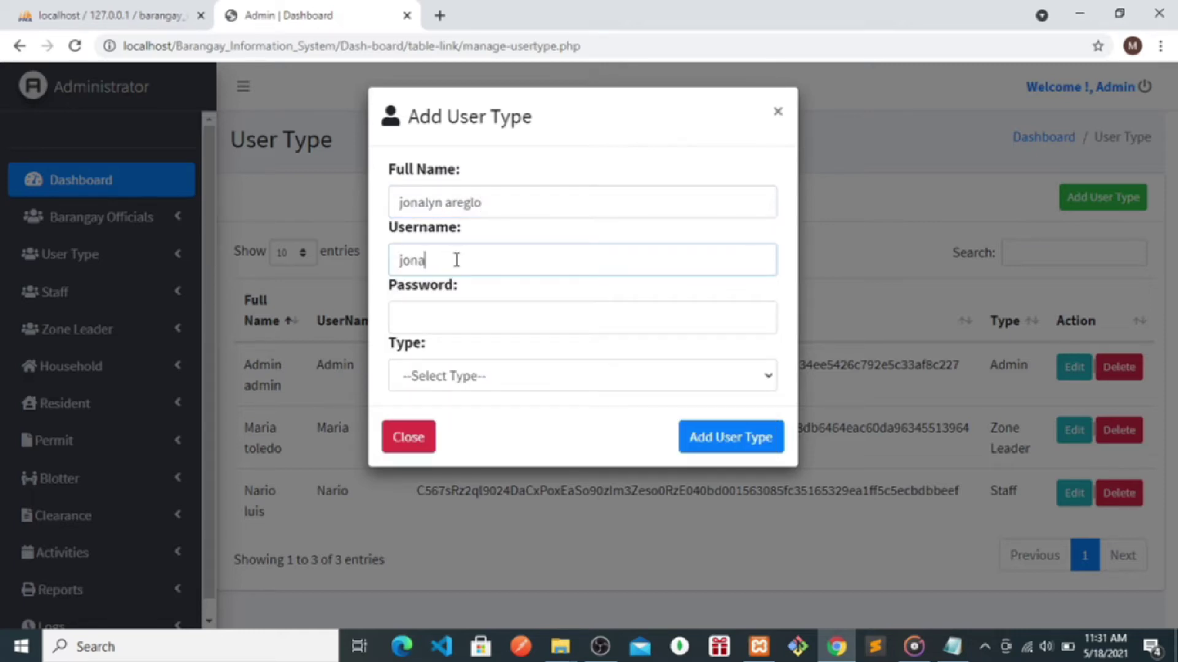
pyautogui.click(432, 315)
pyautogui.write('j')
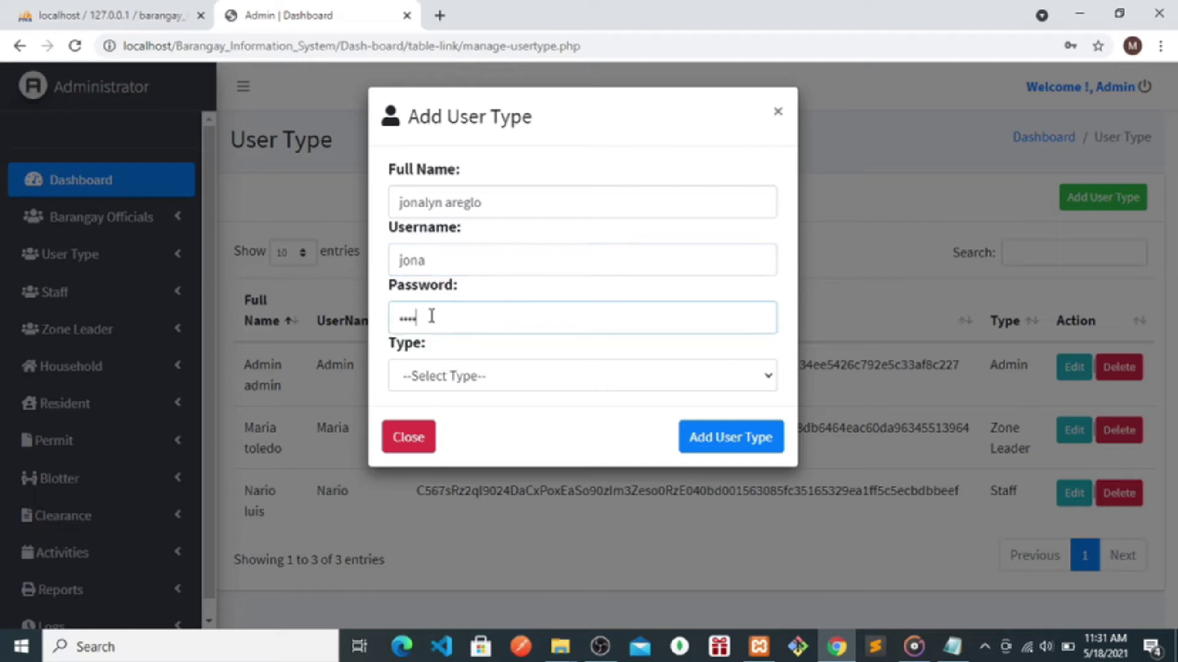
# - Choose Staff as the type and save, bringing the user list to four accounts
pyautogui.click(442, 376)
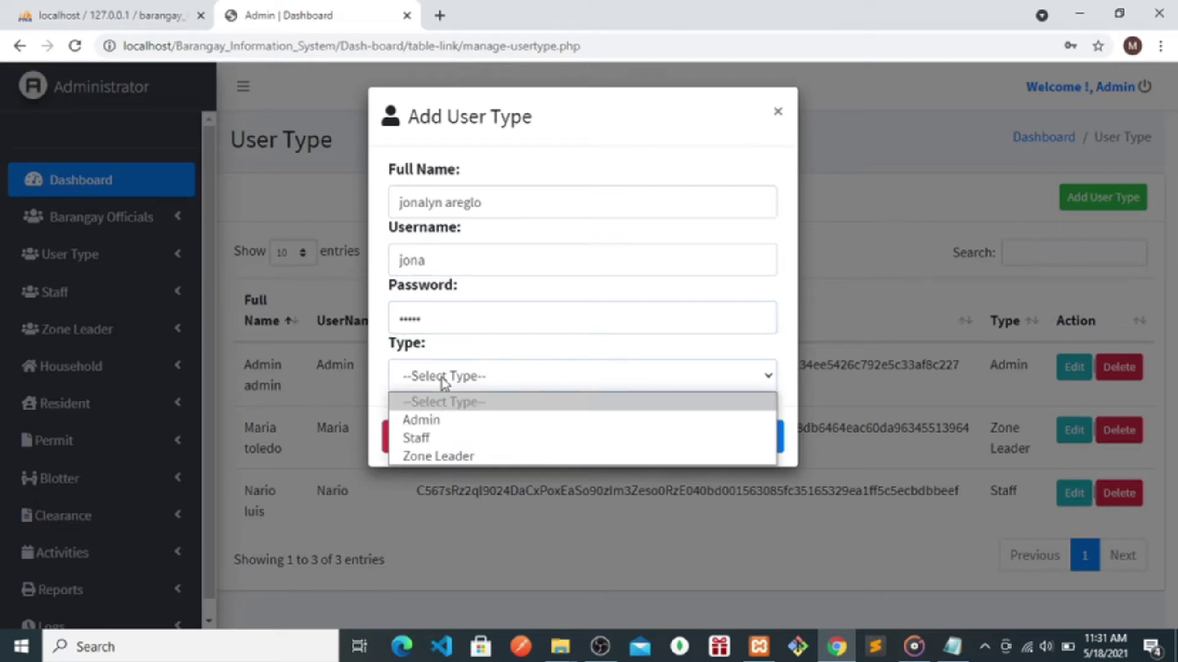
pyautogui.click(420, 438)
pyautogui.click(727, 438)
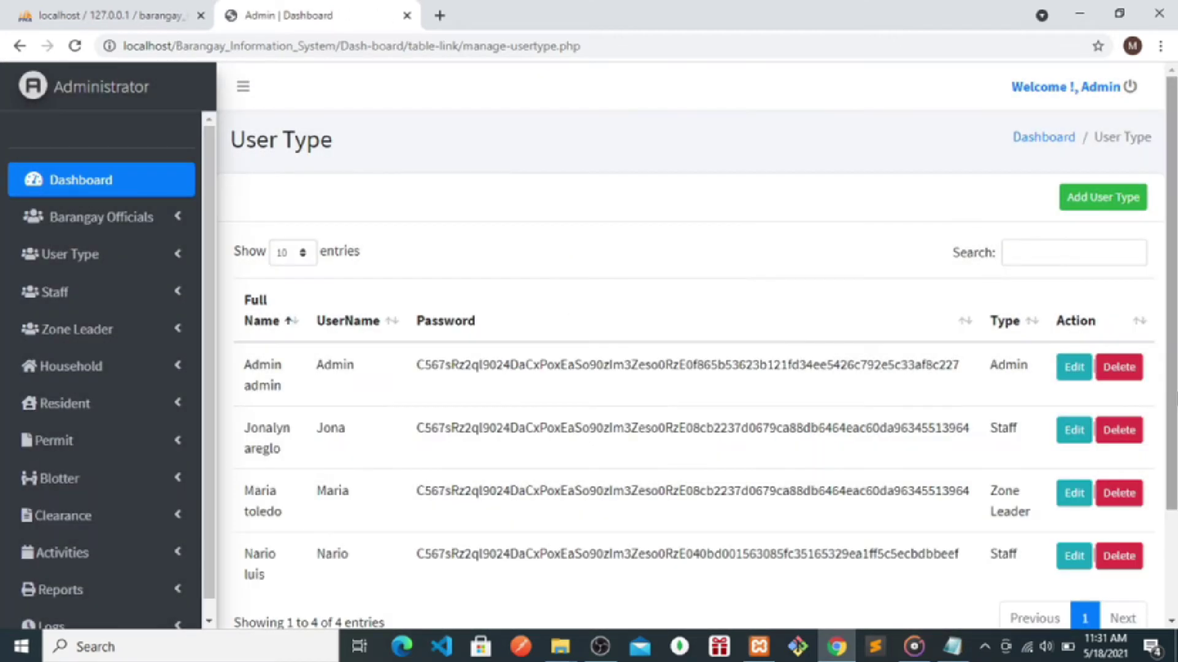
pyautogui.scroll(-2, 540, 435)
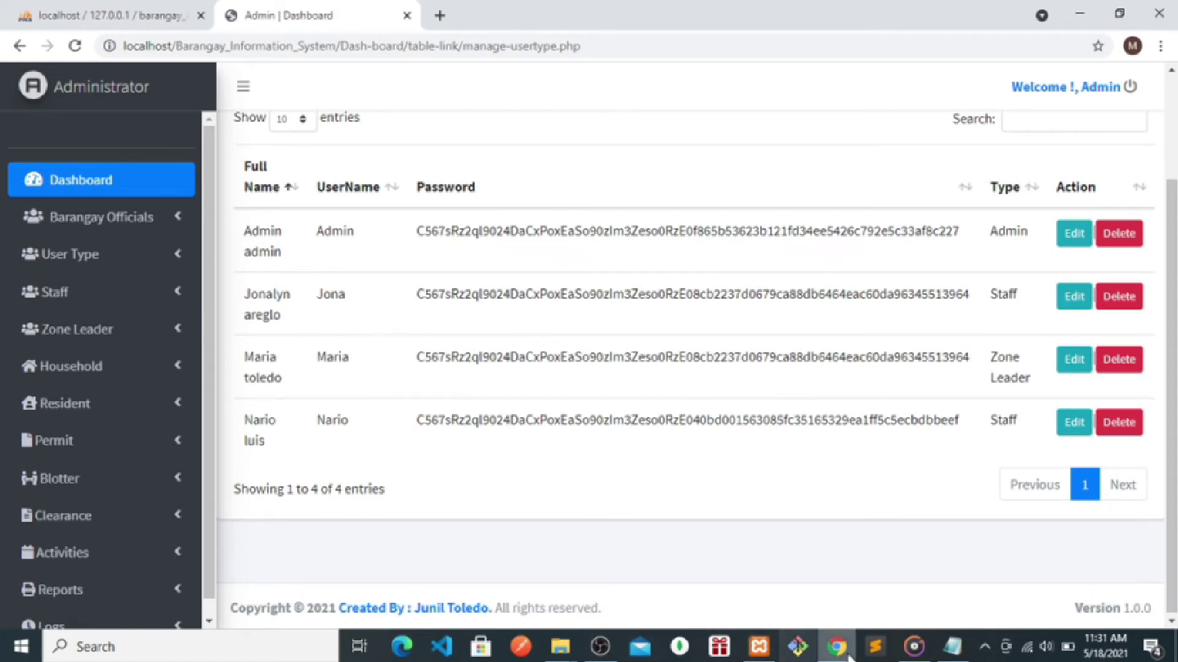
pyautogui.click(955, 654)
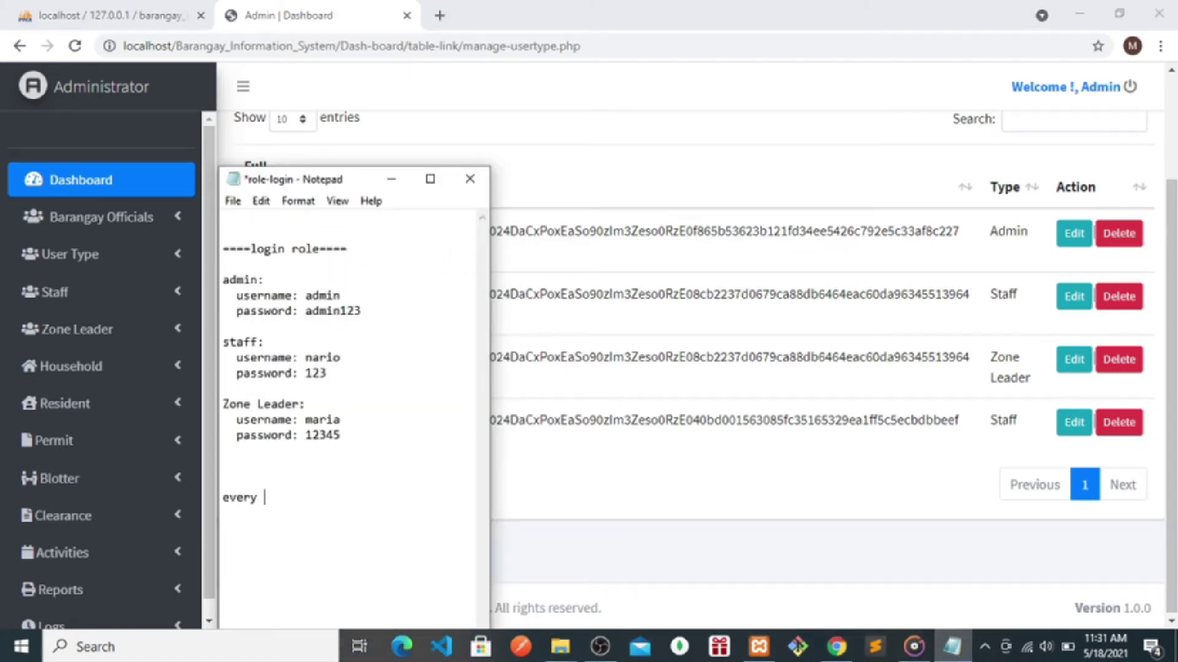
# - Type a note line about logs or audit trail into the role-login notes
pyautogui.write('er')
pyautogui.write('ad')
pyautogui.write('rt')
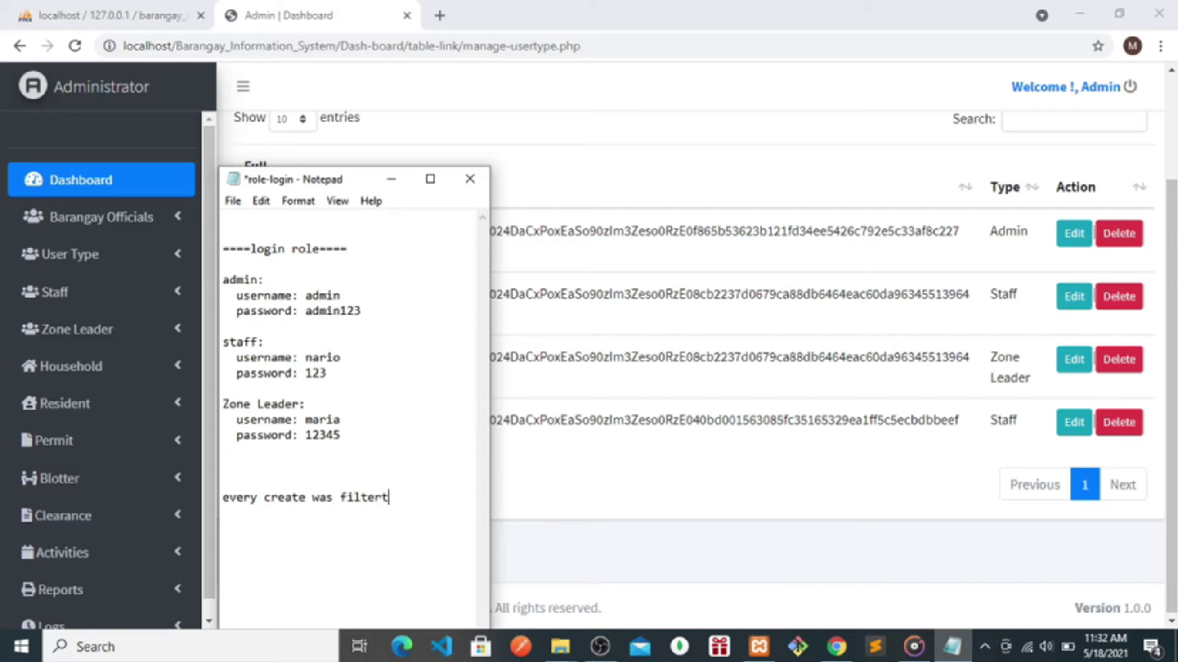
pyautogui.write('i')
pyautogui.write('ng in auti')
pyautogui.press('BackSpace')
pyautogui.write('logs')
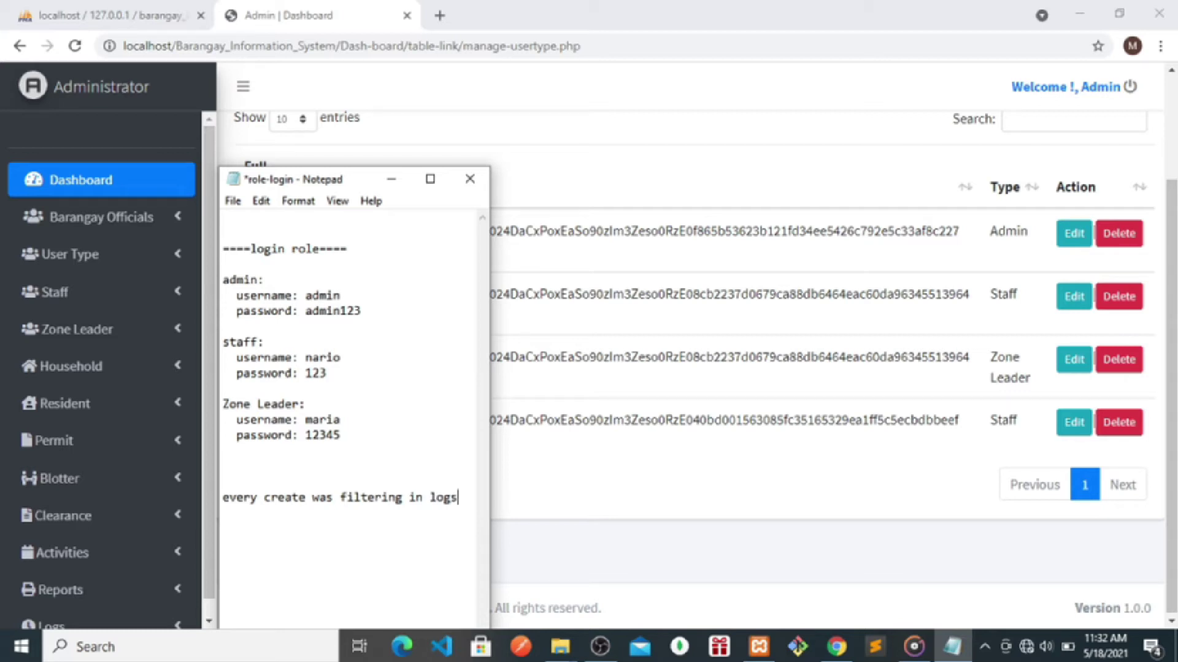
pyautogui.write(' ot')
pyautogui.press('BackSpace')
pyautogui.write('r au')
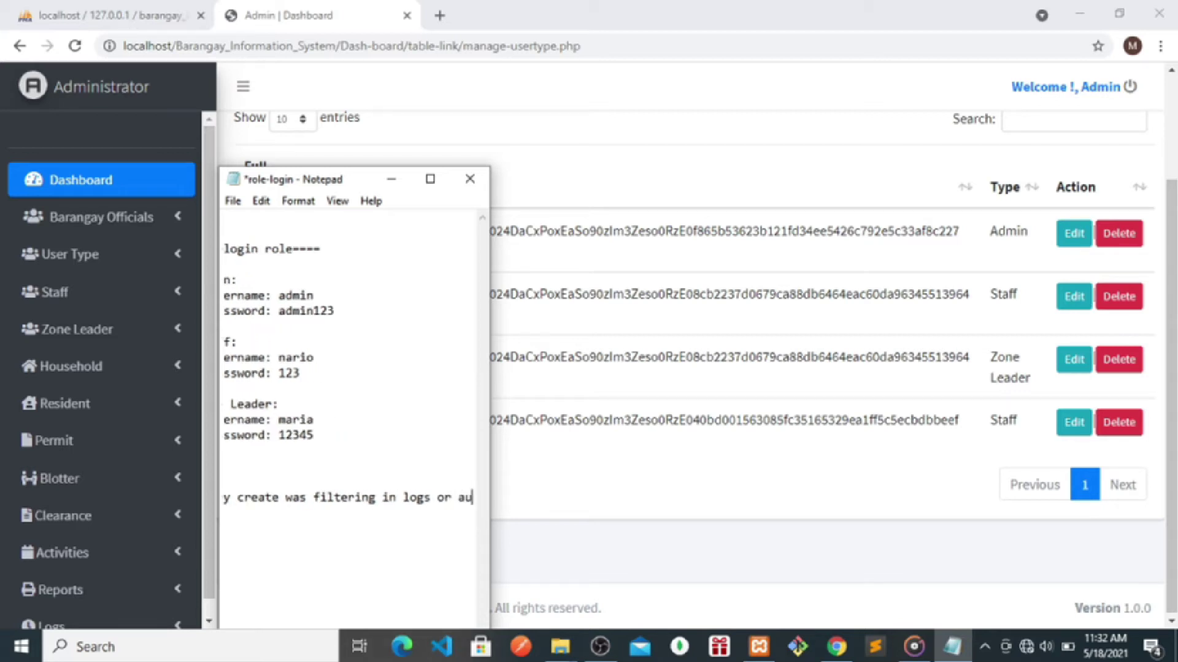
pyautogui.write('dit')
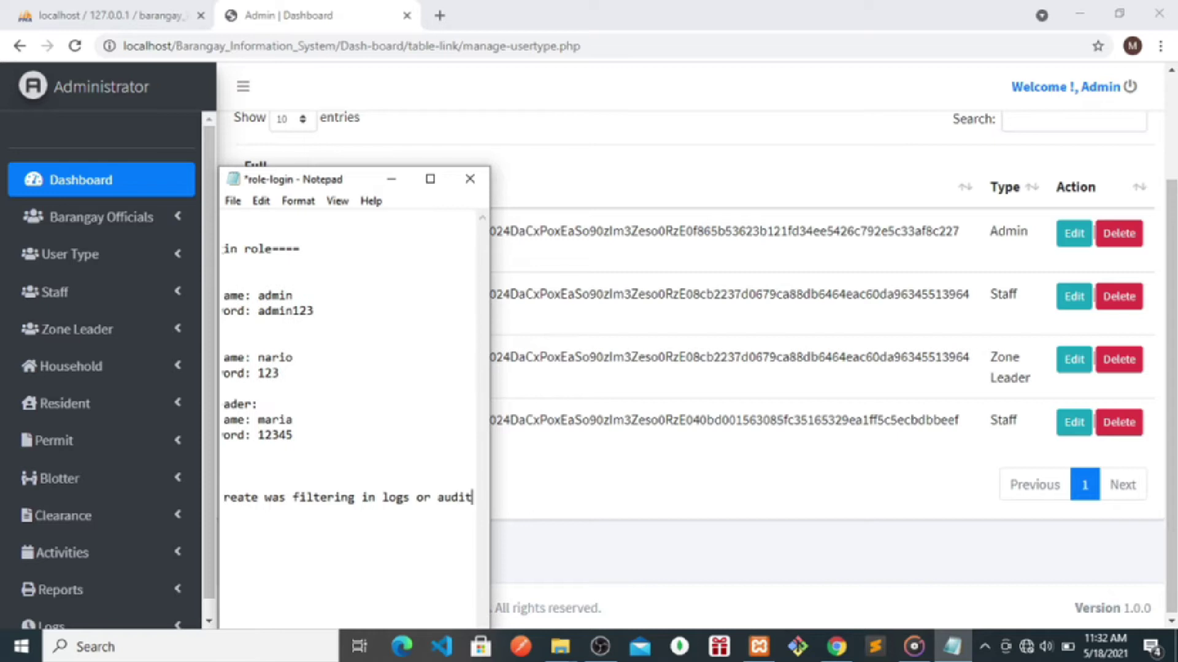
pyautogui.write(' trail')
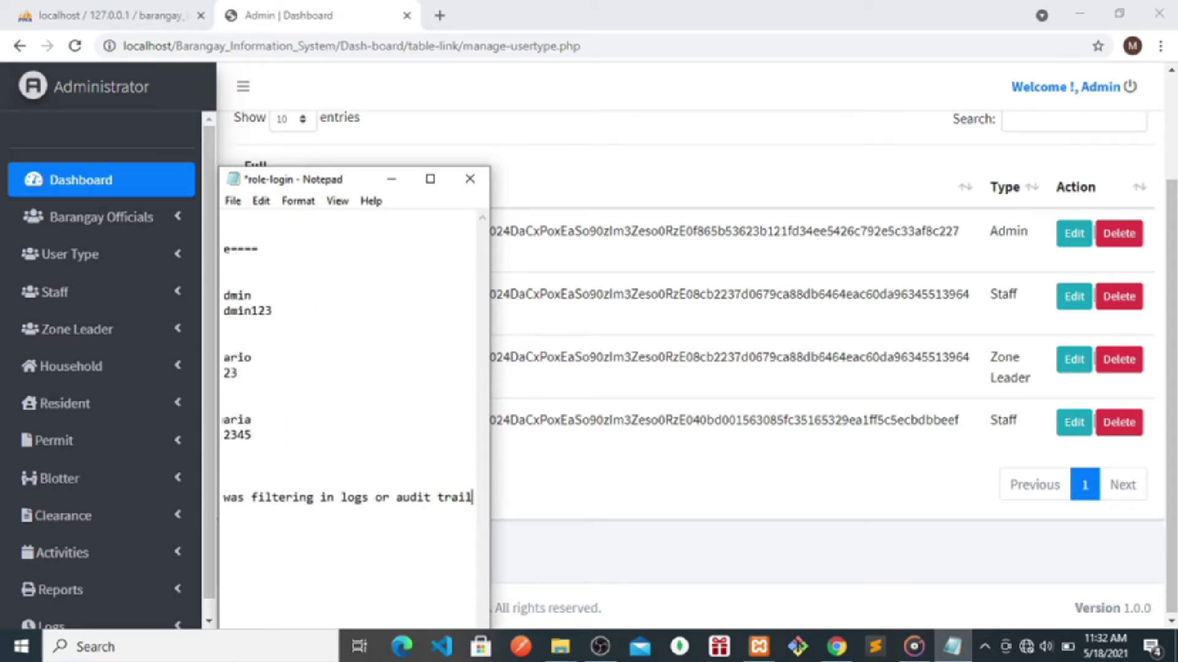
# - Expand Logs in the browser, then reposition the notes and add 'or save' after 'filtering'
pyautogui.click(600, 518)
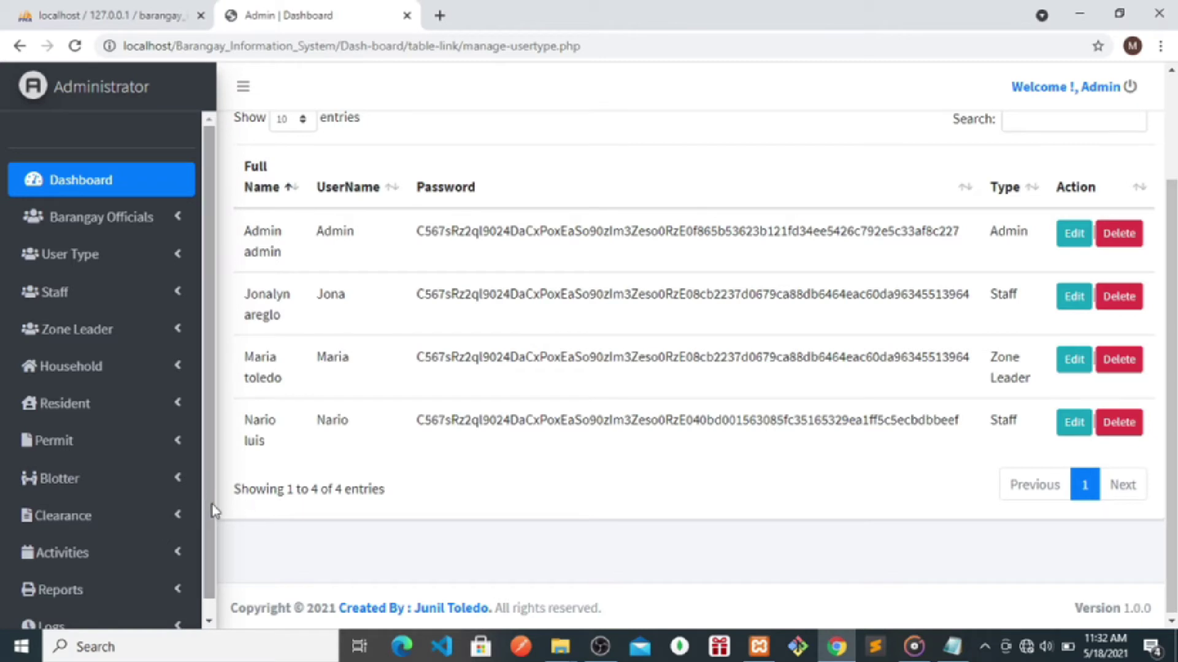
pyautogui.scroll(-1, 213, 506)
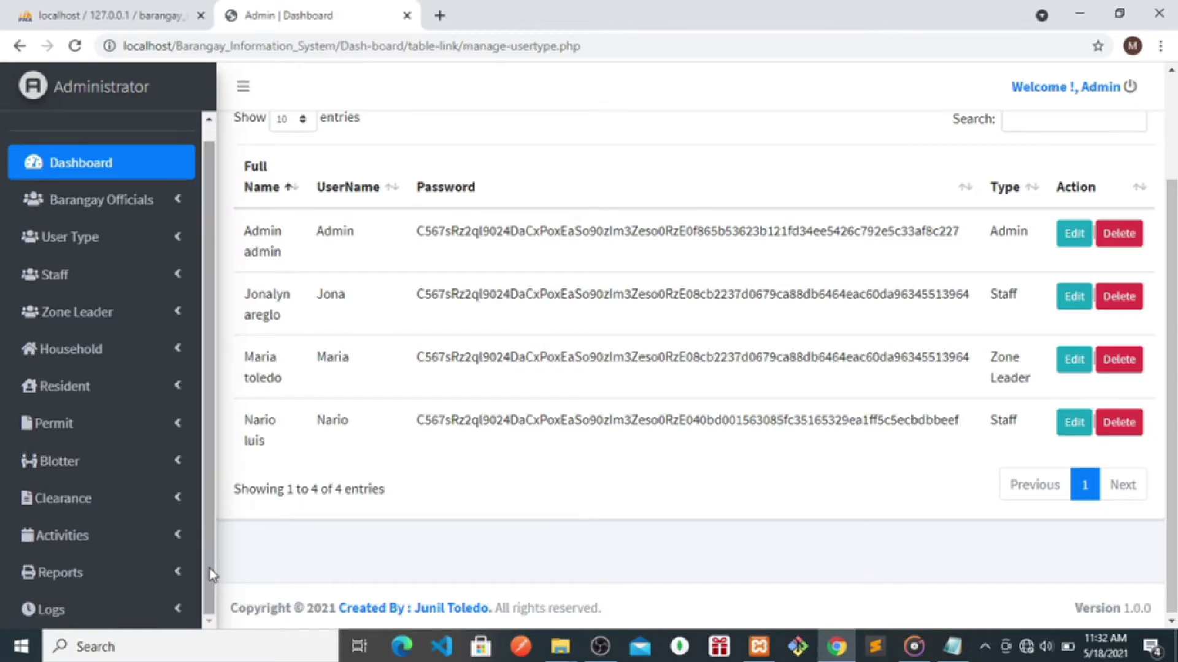
pyautogui.click(90, 611)
pyautogui.click(953, 649)
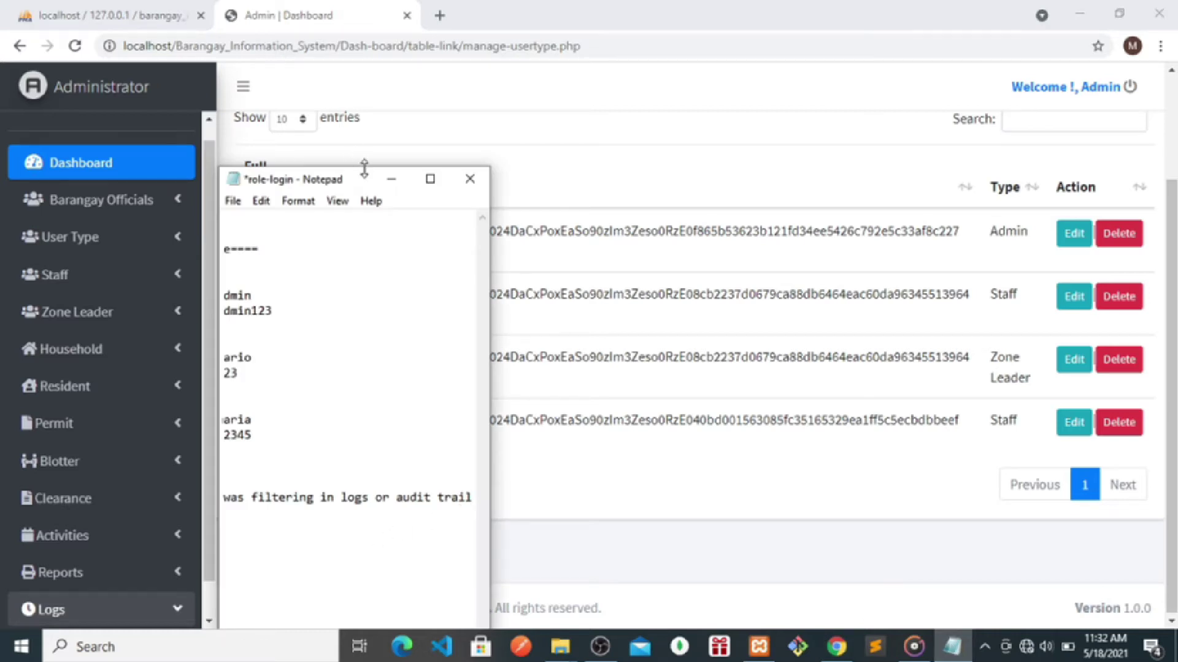
pyautogui.moveTo(366, 185); pyautogui.dragTo(610, 97)
pyautogui.moveTo(641, 572); pyautogui.dragTo(576, 515)
pyautogui.click(648, 409)
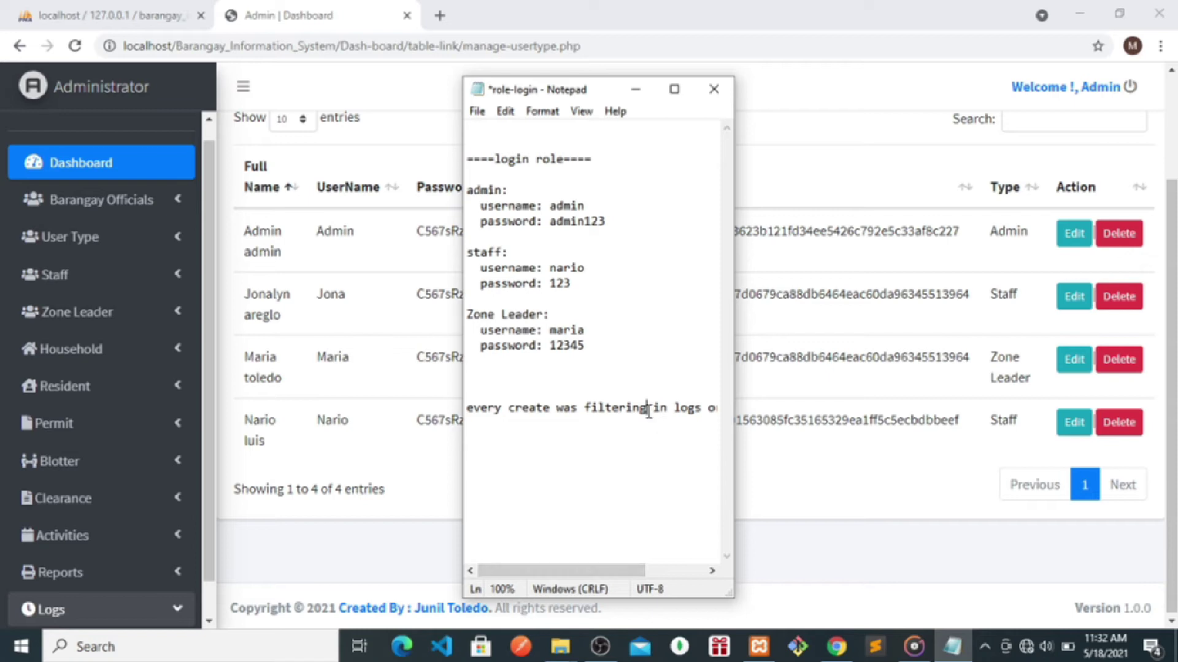
pyautogui.write('/or save')
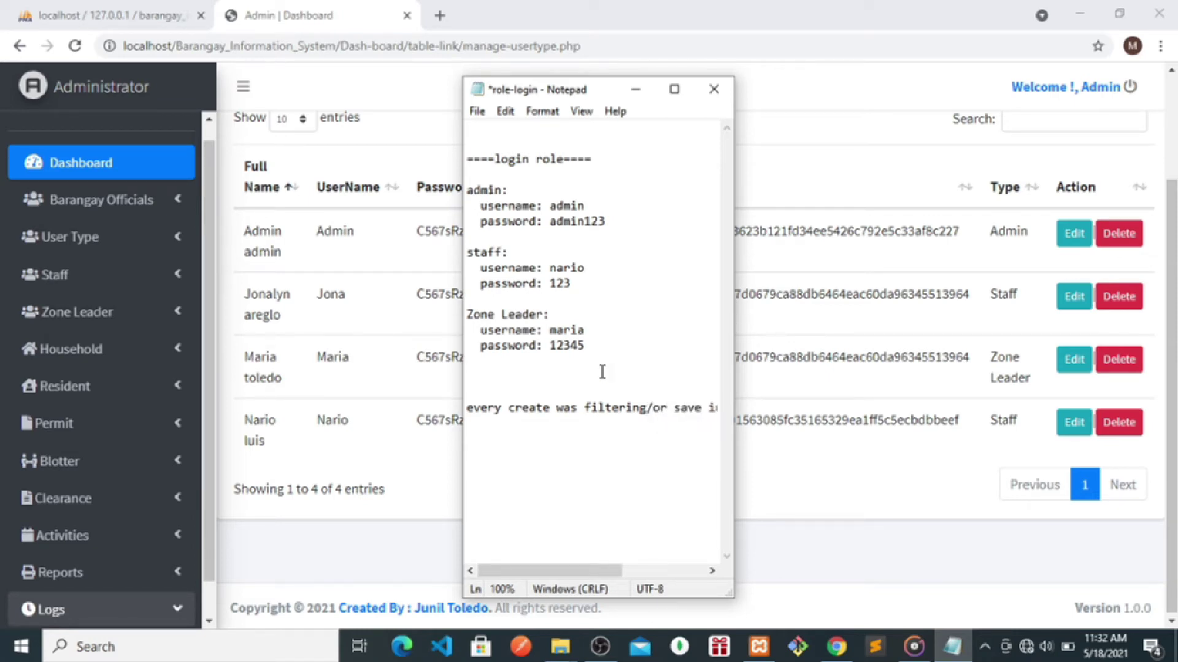
pyautogui.click(654, 406)
pyautogui.press('BackSpace')
# - Maximize Notepad, delete the audit trail note line, and minimize the notes
pyautogui.click(671, 97)
pyautogui.click(3, 359)
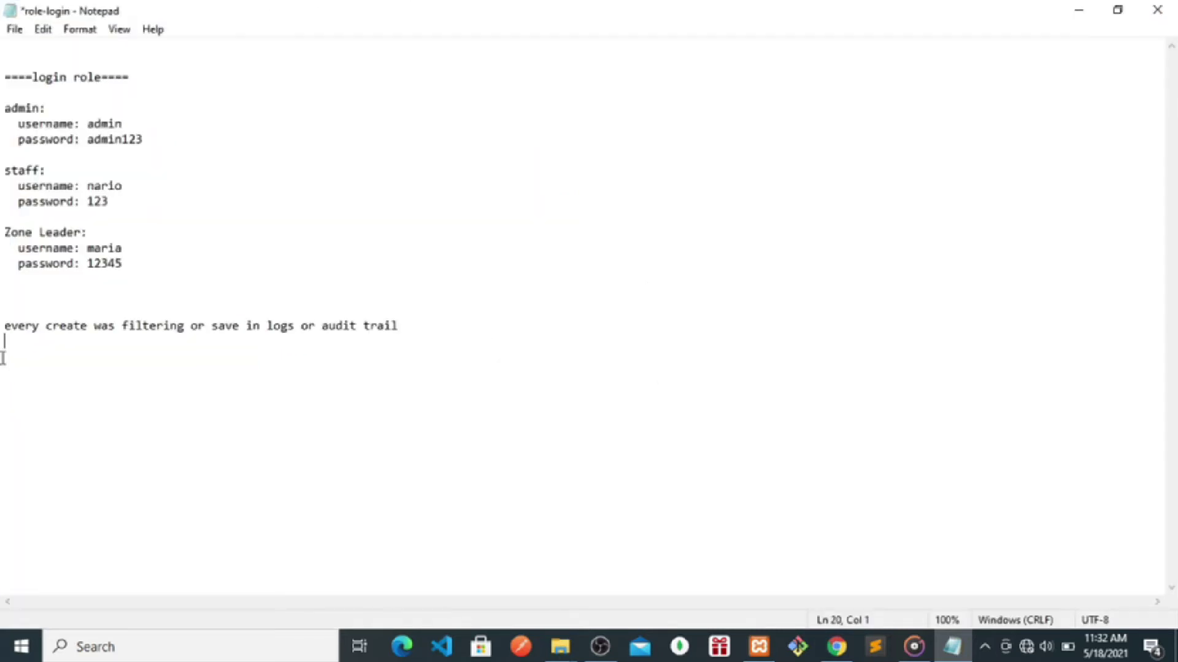
pyautogui.moveTo(3, 359); pyautogui.dragTo(3, 311)
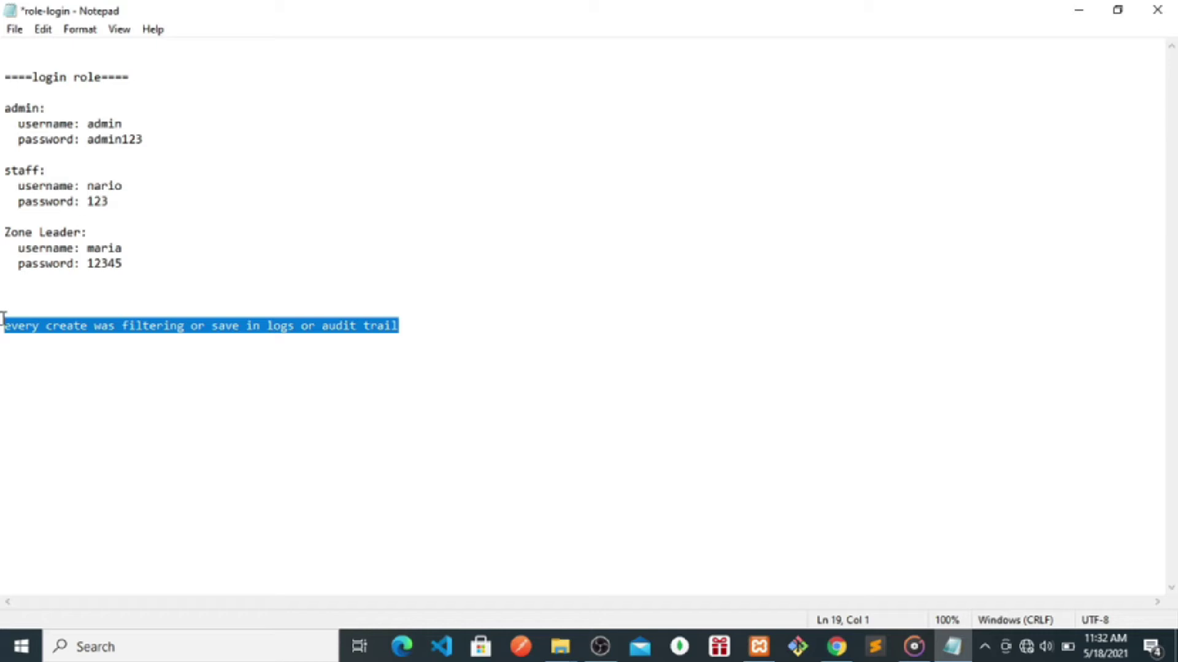
pyautogui.press('BackSpace')
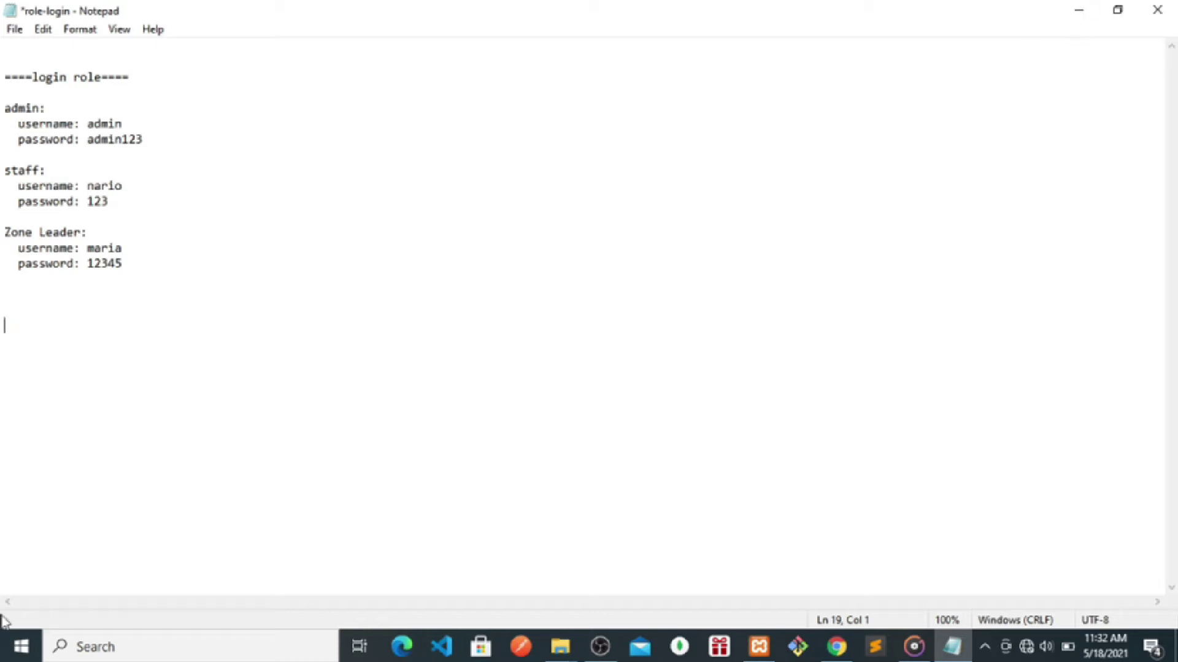
pyautogui.click(1079, 10)
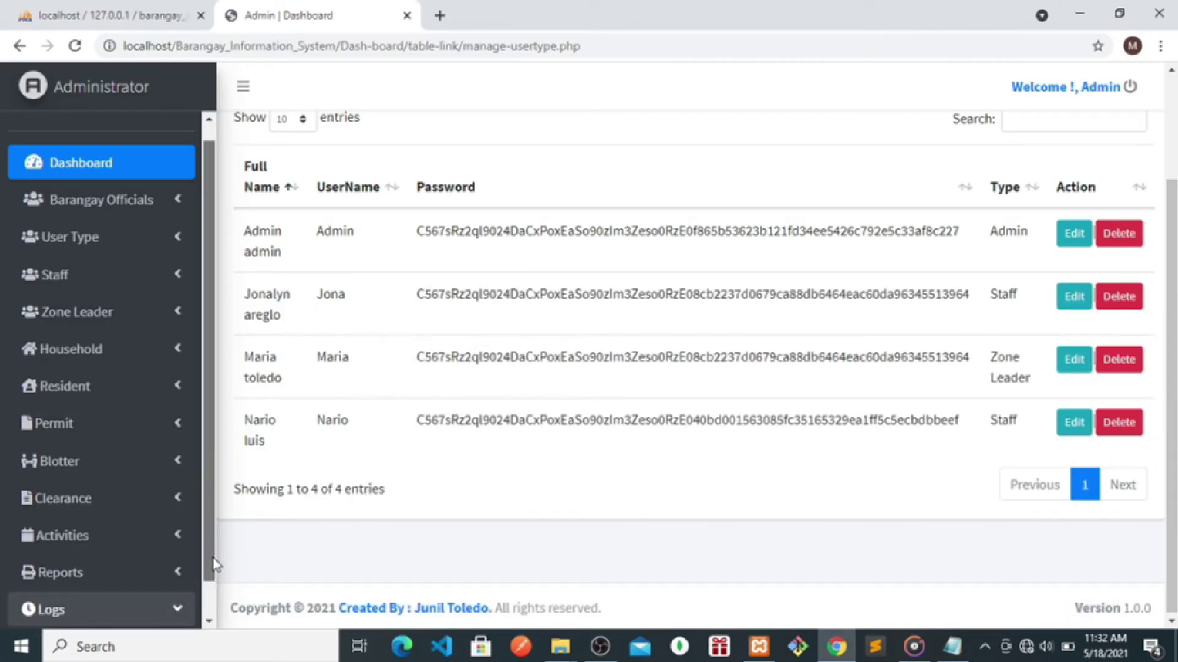
# - Open Manage Logs and highlight the host and the Added and Updating Brgy. Official entries
pyautogui.scroll(-1, 213, 559)
pyautogui.click(92, 610)
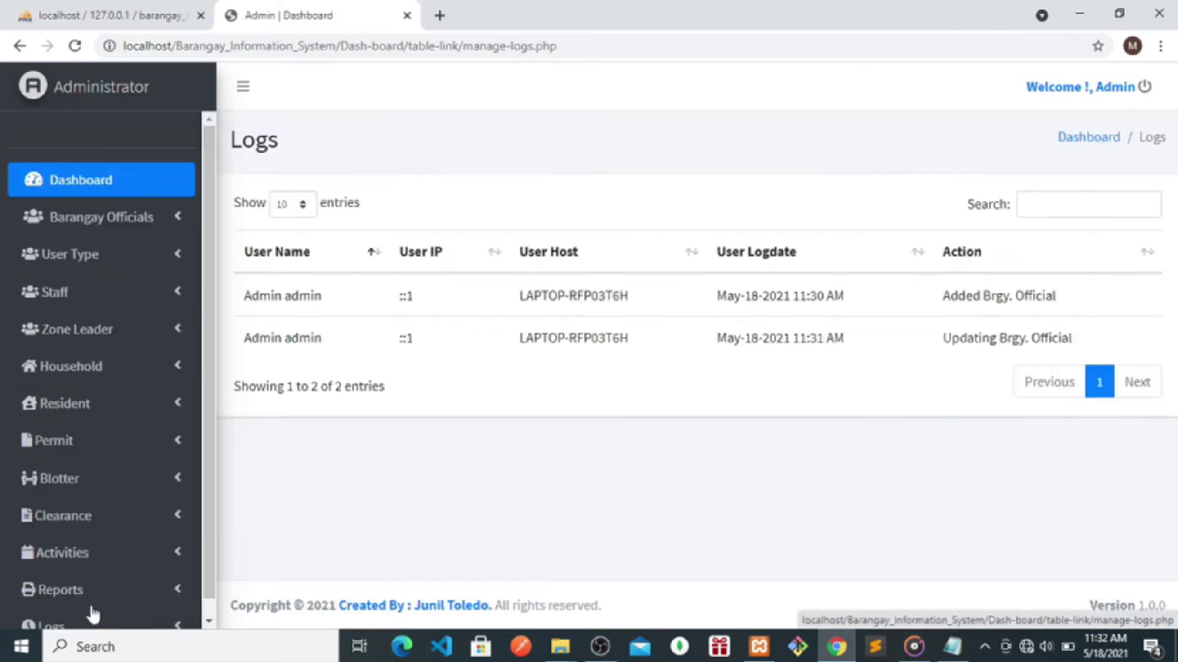
pyautogui.moveTo(652, 296); pyautogui.dragTo(557, 297)
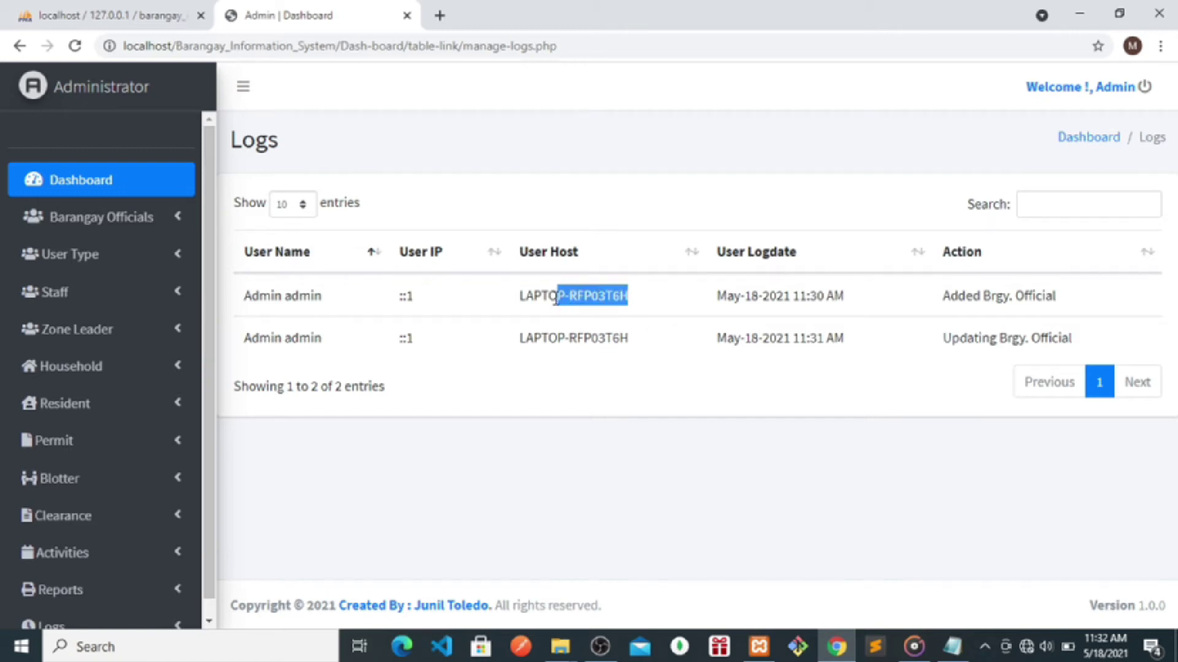
pyautogui.moveTo(1102, 297); pyautogui.dragTo(944, 307)
pyautogui.moveTo(1081, 343); pyautogui.dragTo(945, 348)
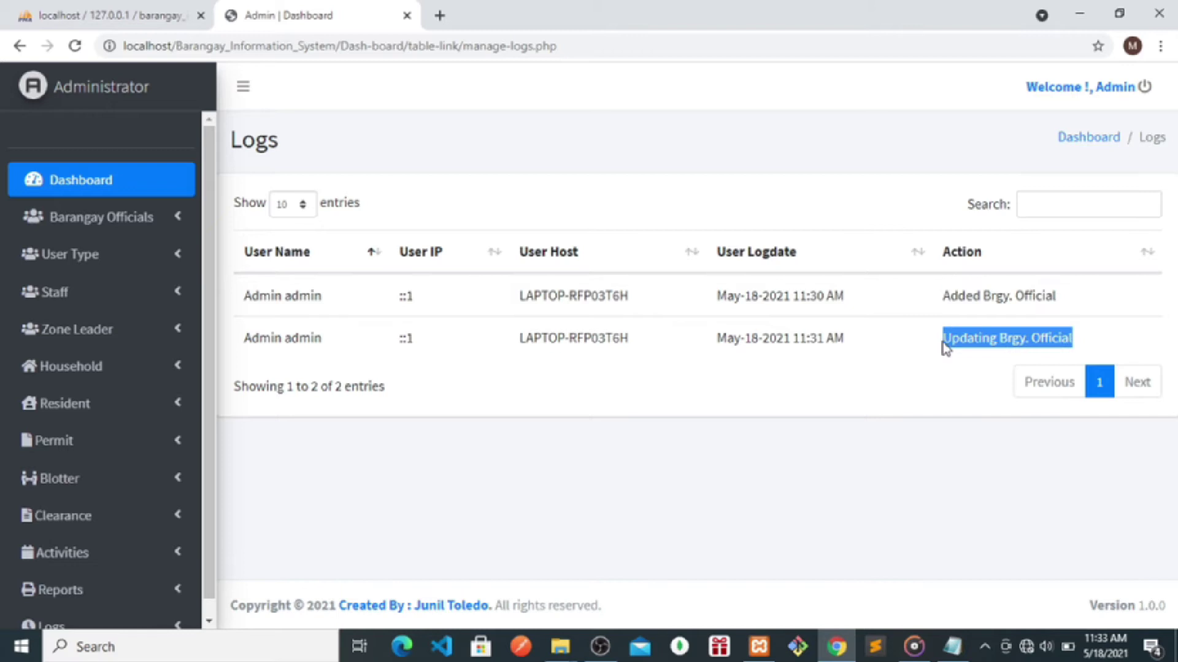
pyautogui.click(814, 443)
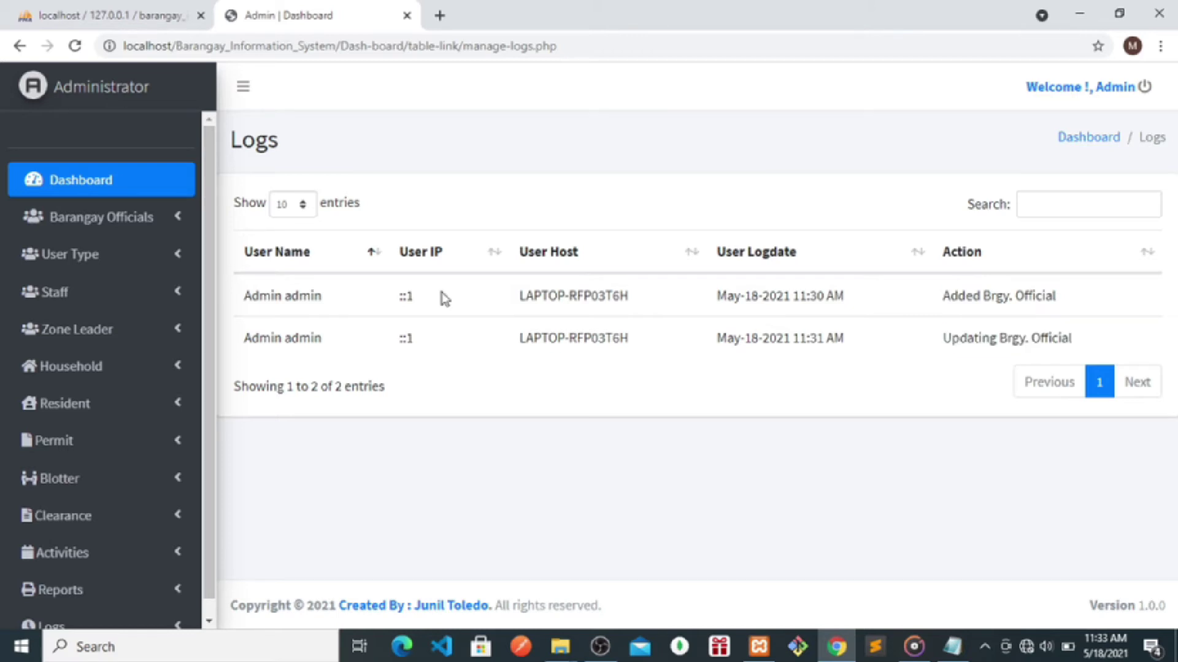
# - View the Manage User Type and Manage Zone Leader pages, then Manage Household
pyautogui.click(63, 263)
pyautogui.click(79, 294)
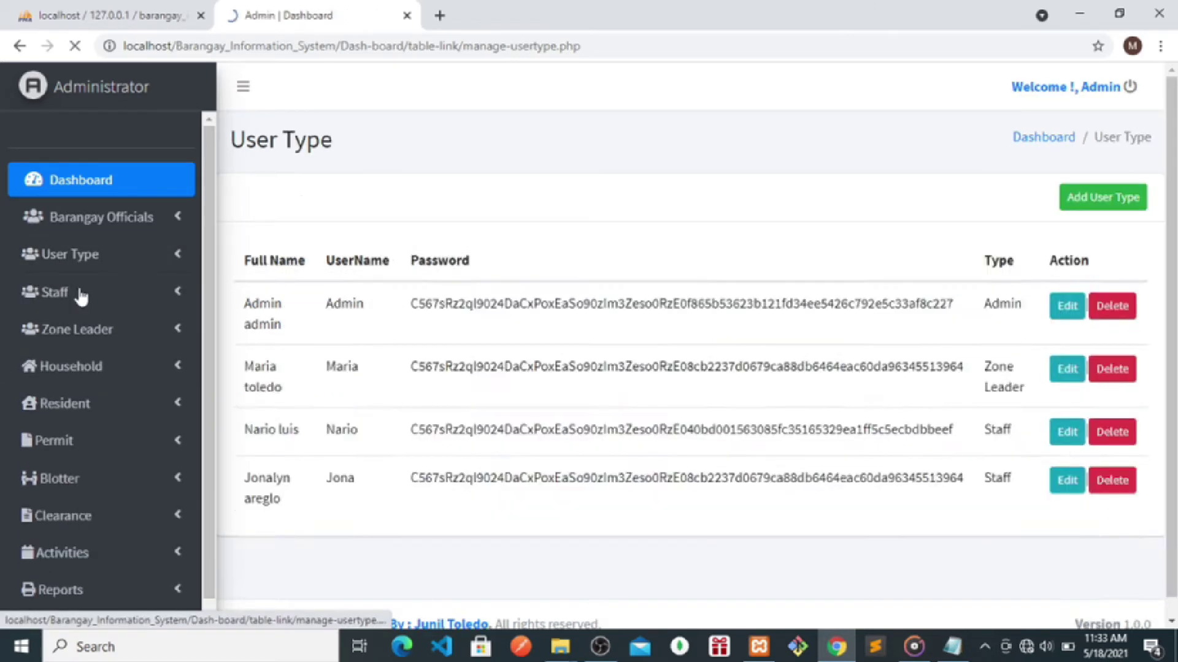
pyautogui.click(62, 332)
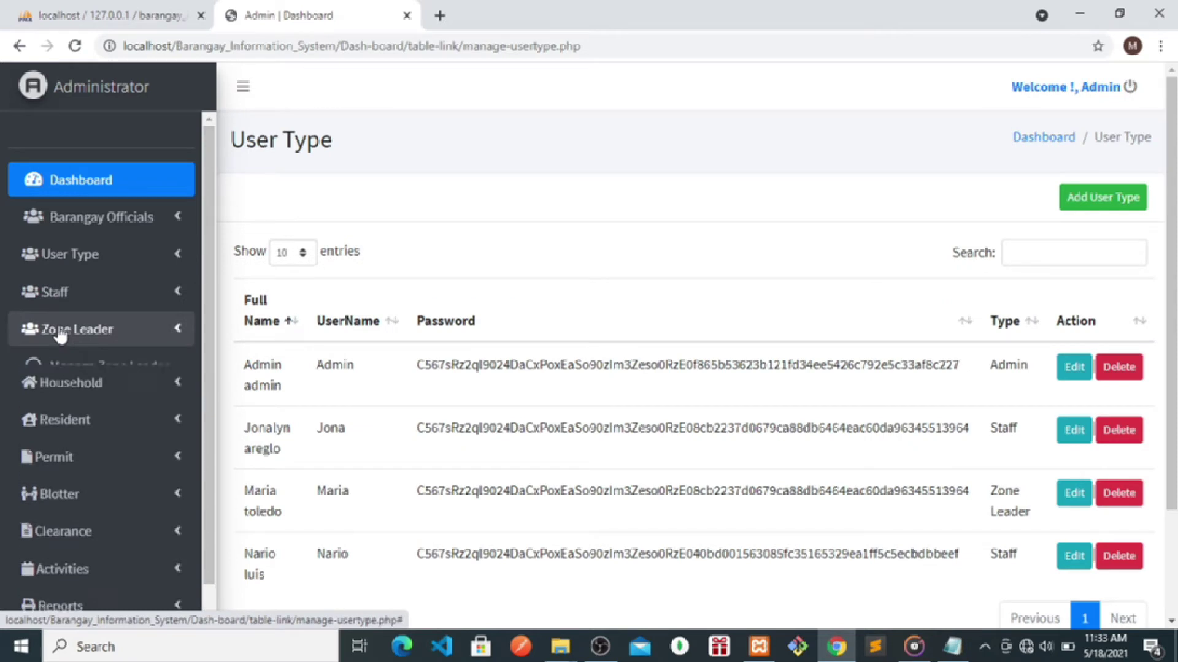
pyautogui.click(80, 368)
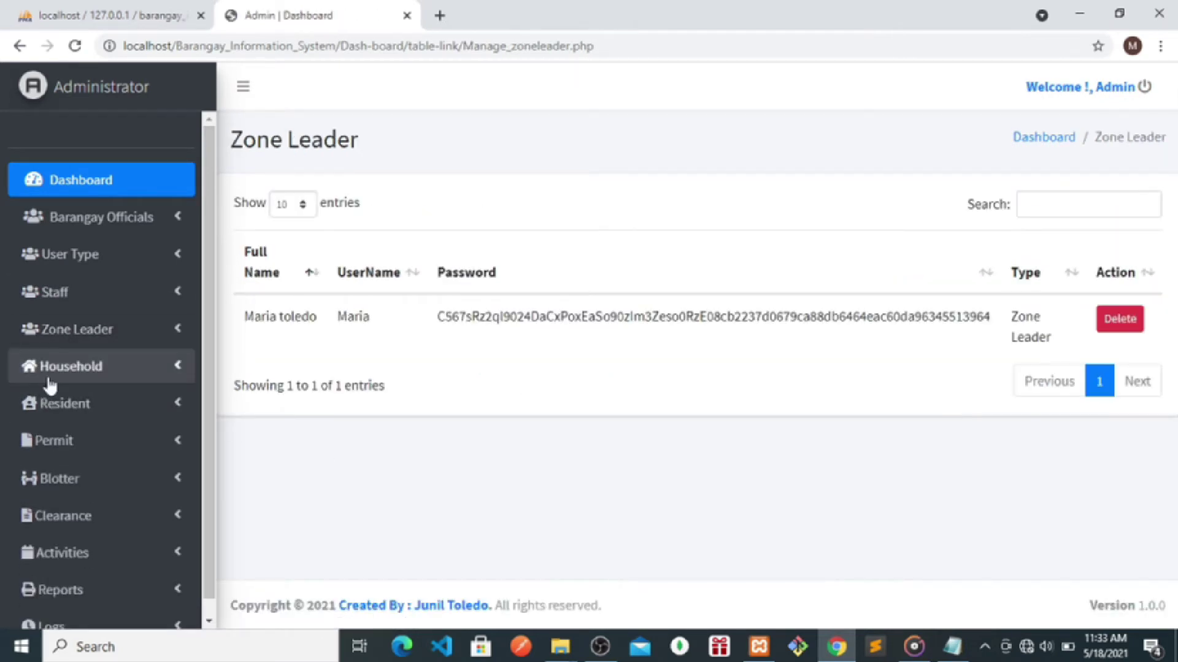
pyautogui.click(52, 378)
pyautogui.click(83, 409)
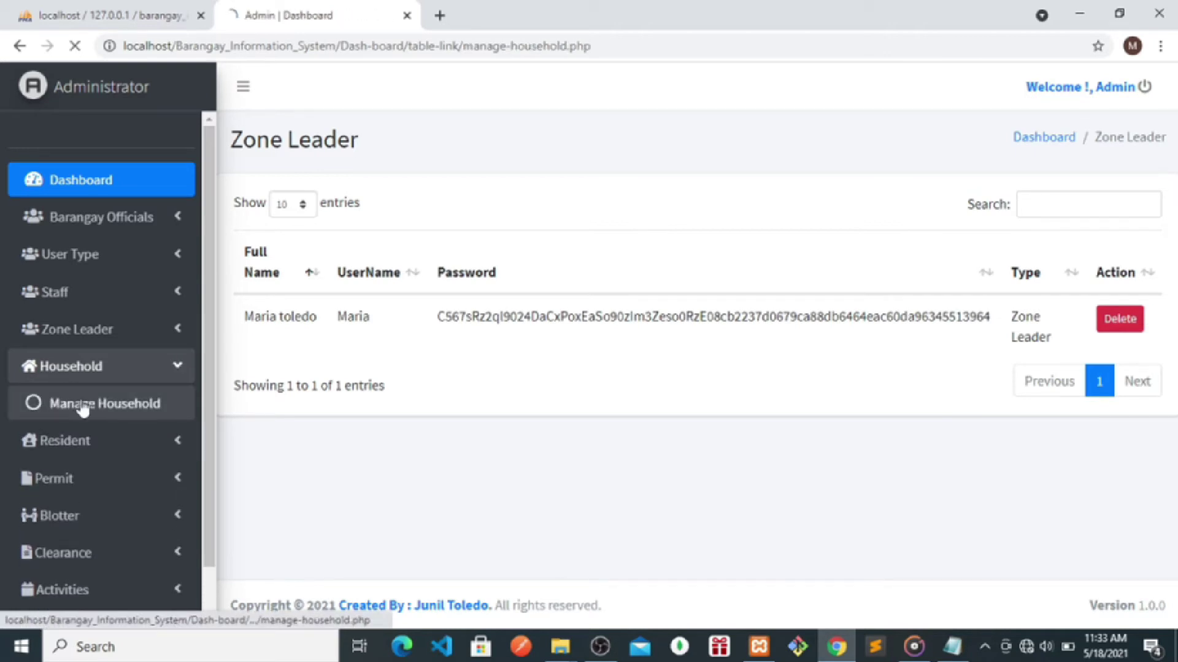
# - Add household 47657777, zone 344, 5 family members, head of family Father
pyautogui.click(1135, 197)
pyautogui.click(465, 202)
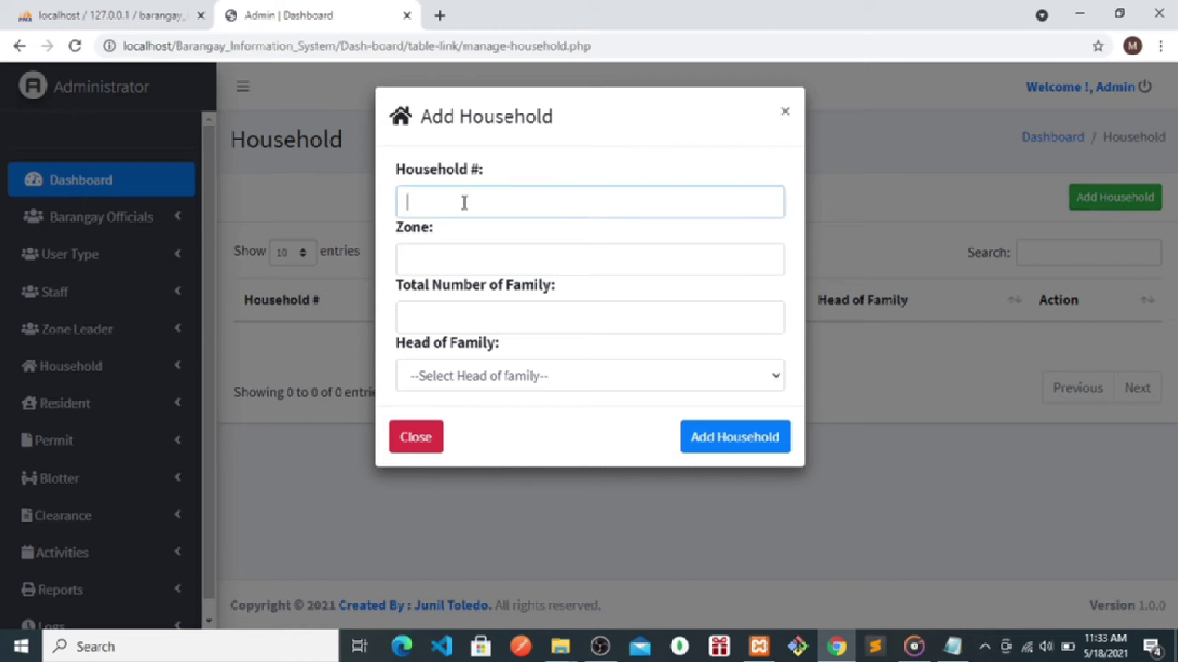
pyautogui.write('47657777')
pyautogui.click(429, 262)
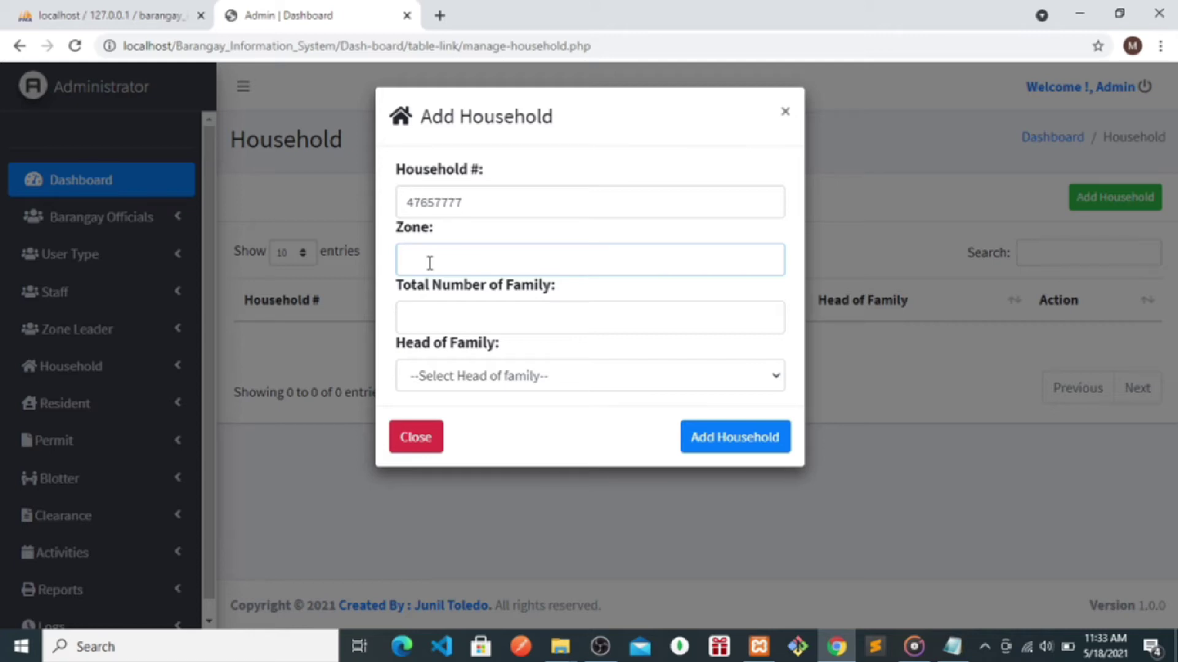
pyautogui.write('344')
pyautogui.press('BackSpace')
pyautogui.press('BackSpace')
pyautogui.press('BackSpace')
pyautogui.write('344')
pyautogui.click(425, 312)
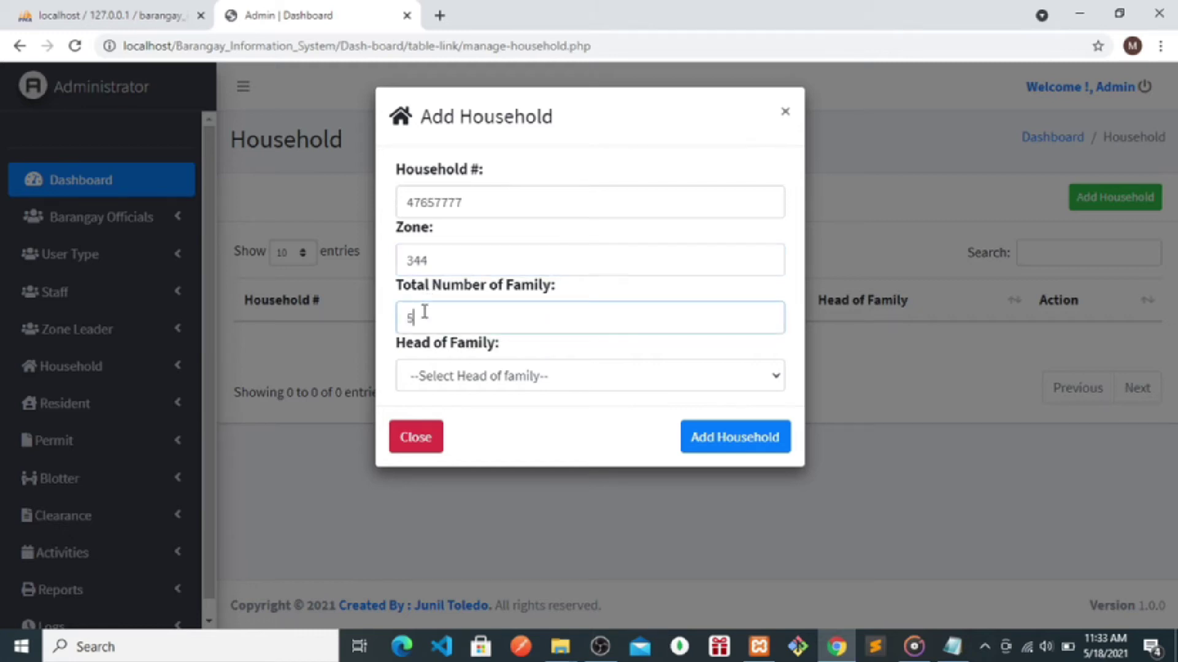
pyautogui.click(436, 375)
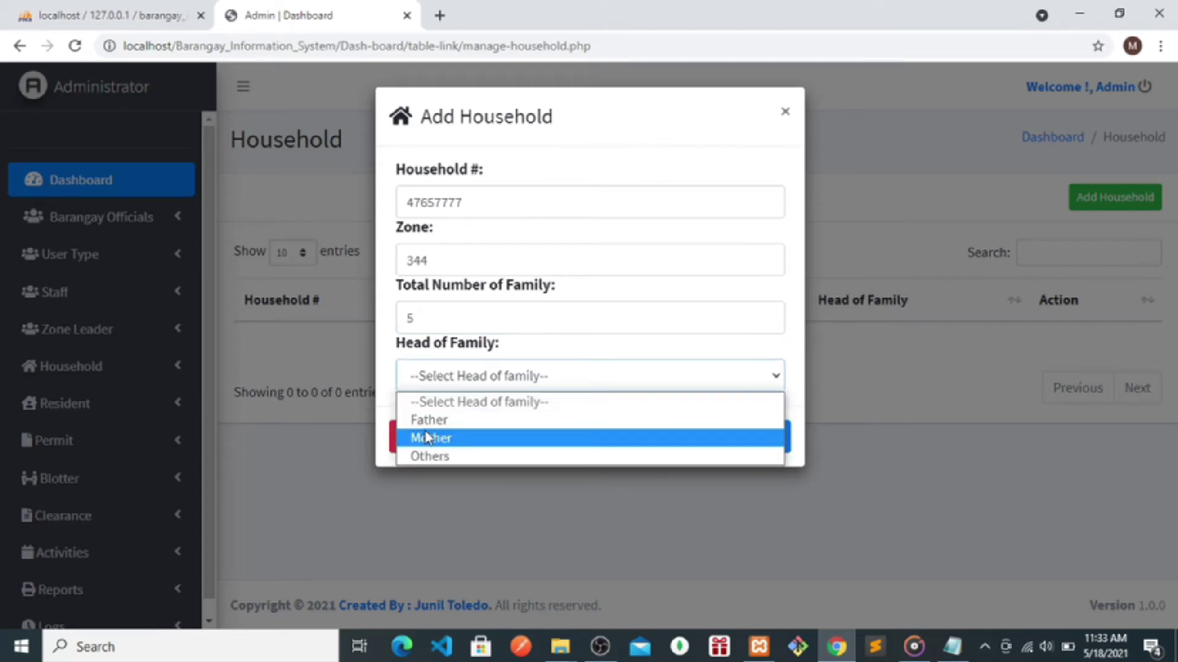
pyautogui.click(428, 424)
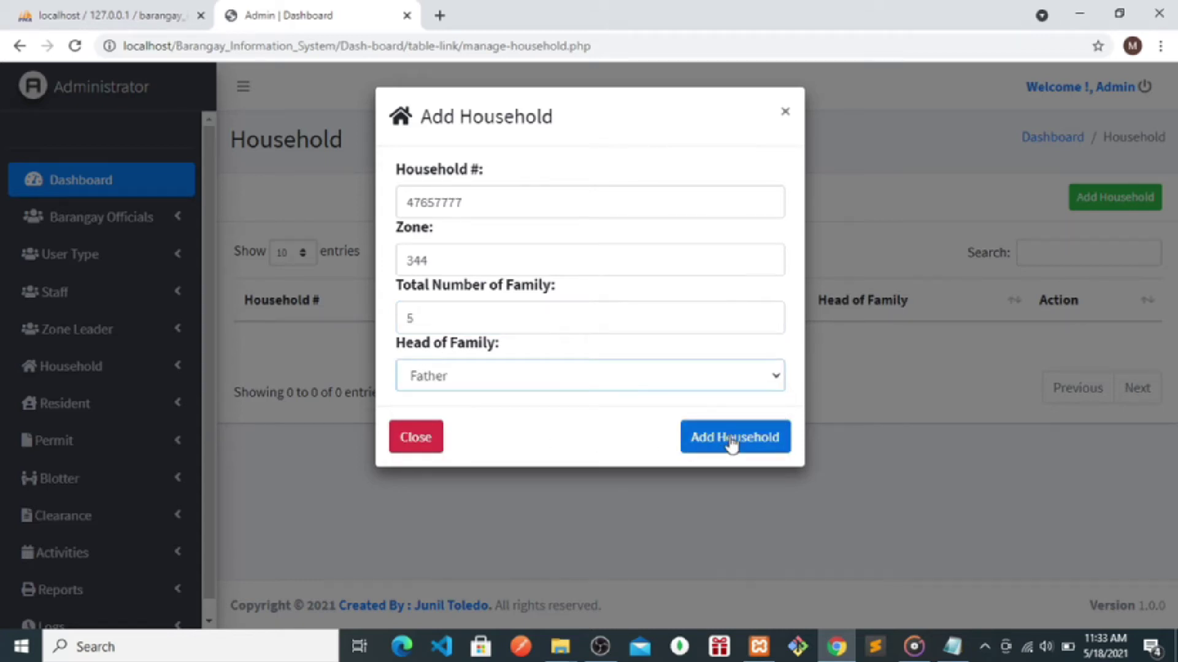
pyautogui.click(732, 445)
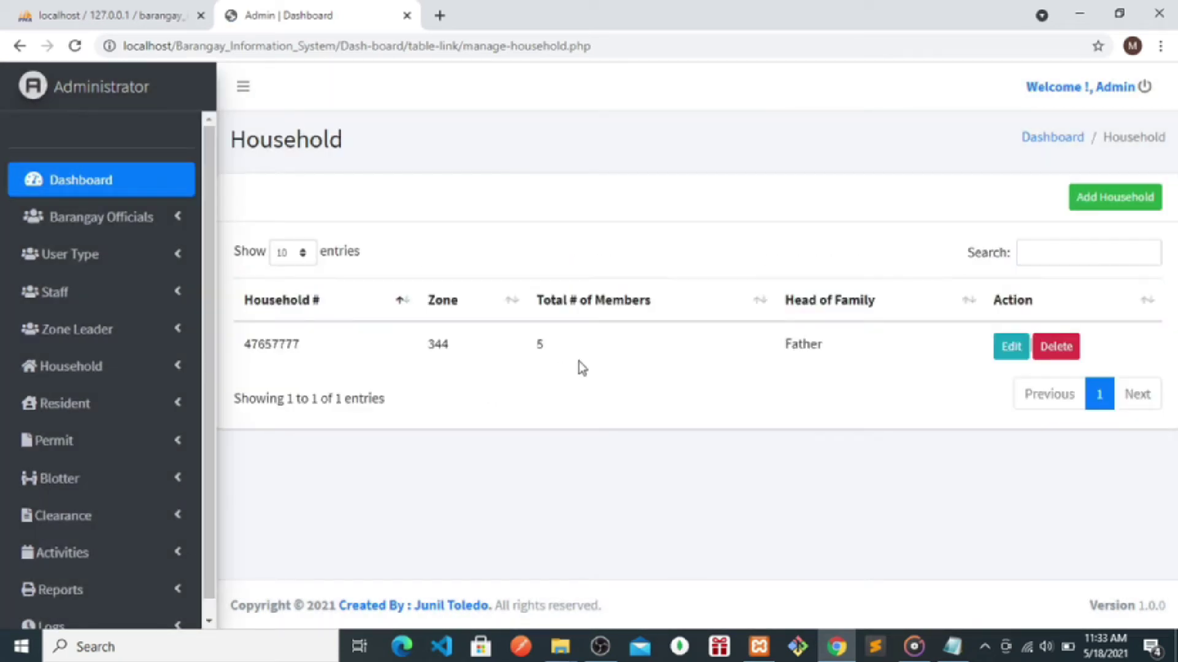
# - Check the new Father household row, then find the Added Household entry in Logs
pyautogui.moveTo(578, 355); pyautogui.dragTo(259, 368)
pyautogui.moveTo(833, 353); pyautogui.dragTo(813, 350)
pyautogui.scroll(-1, 209, 535)
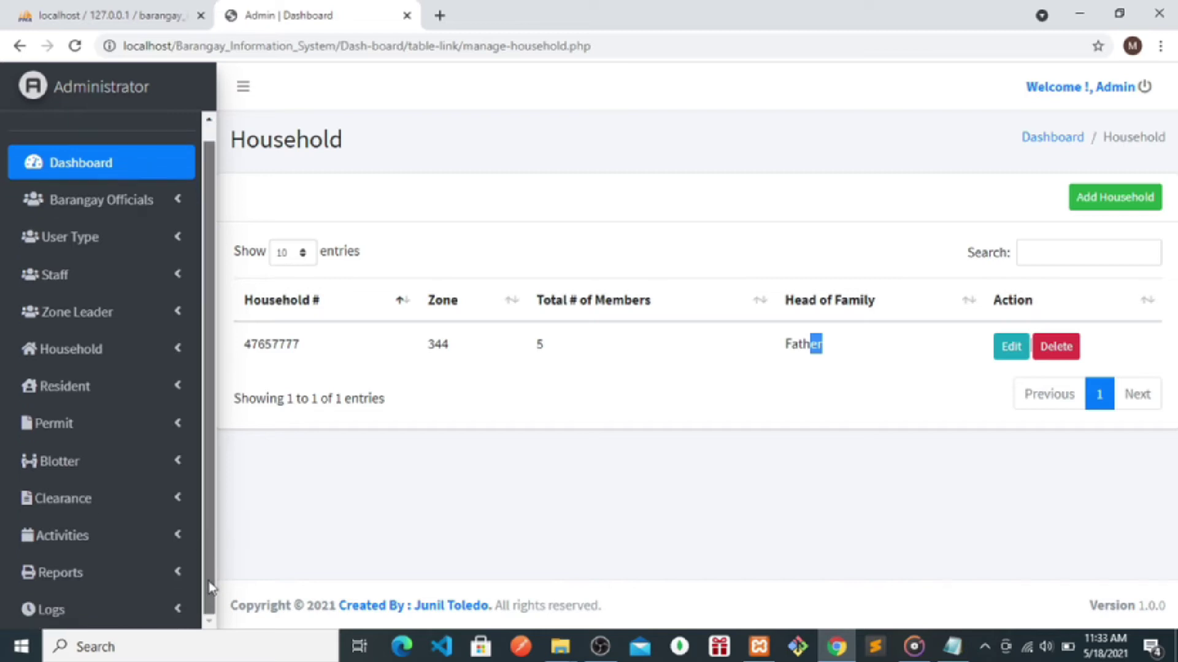
pyautogui.click(103, 626)
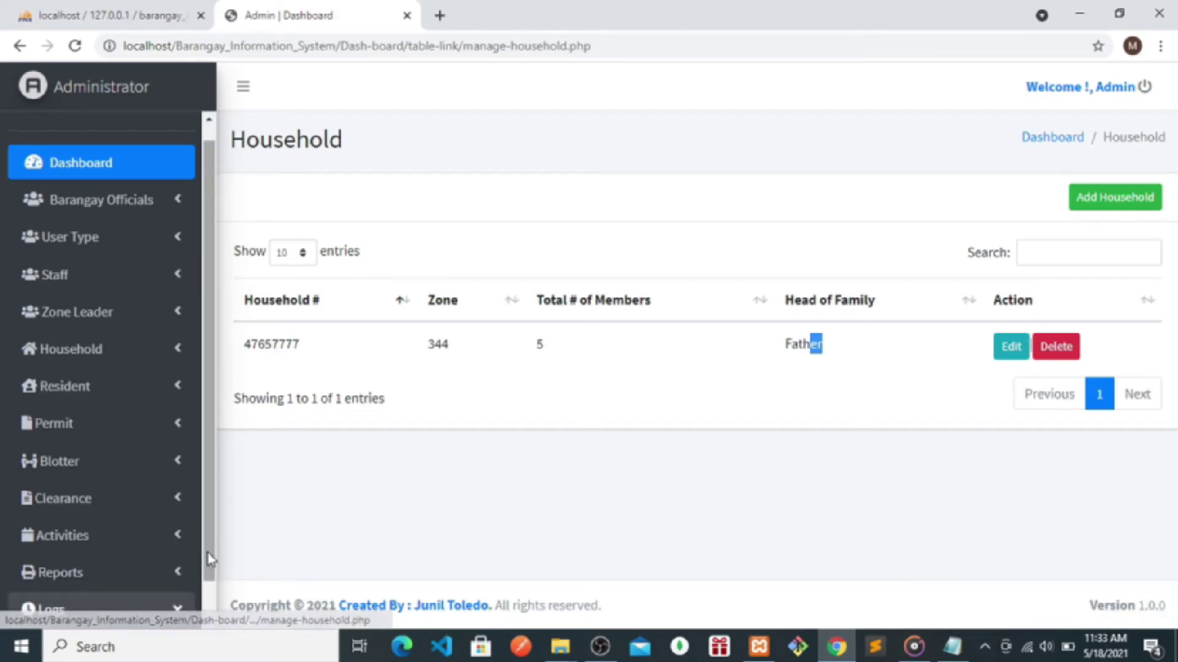
pyautogui.scroll(-1, 208, 554)
pyautogui.click(106, 622)
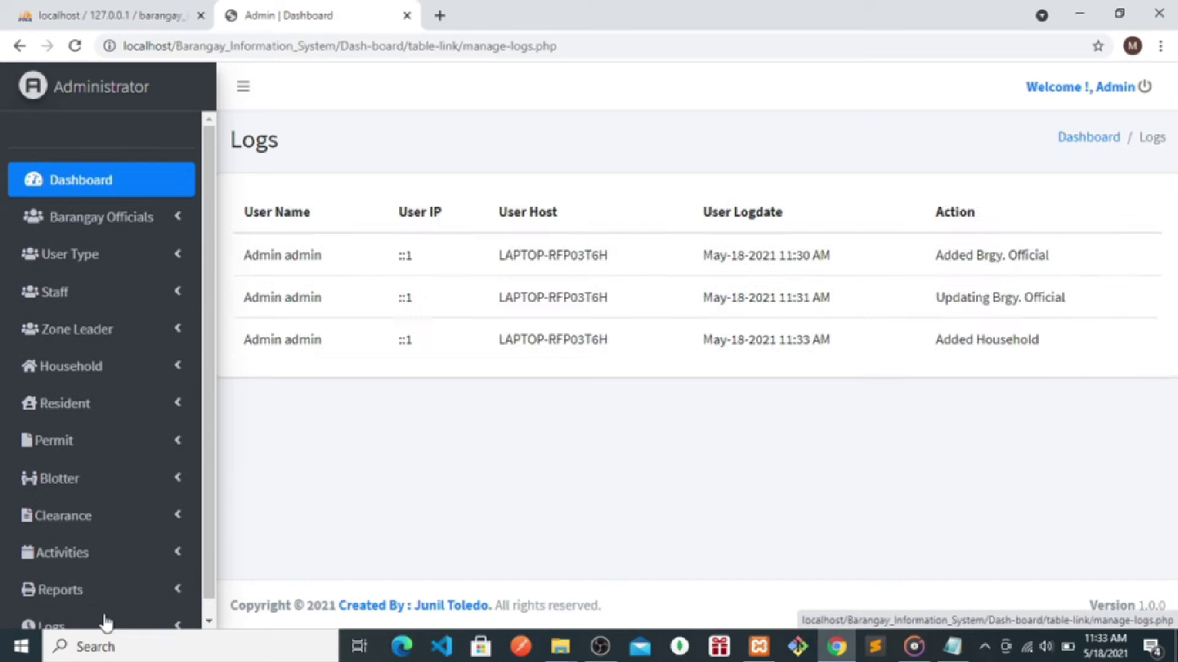
pyautogui.moveTo(1047, 383); pyautogui.dragTo(944, 392)
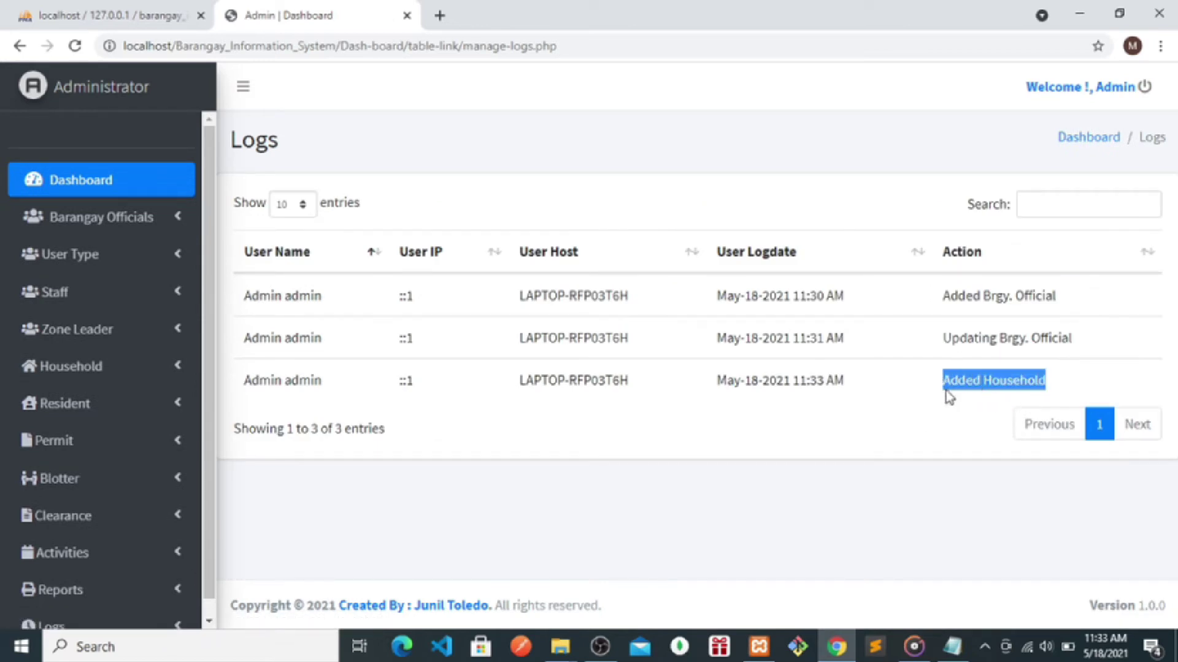
pyautogui.click(66, 408)
# - Start a new resident record and enter the resident's last, first and middle names
pyautogui.click(102, 457)
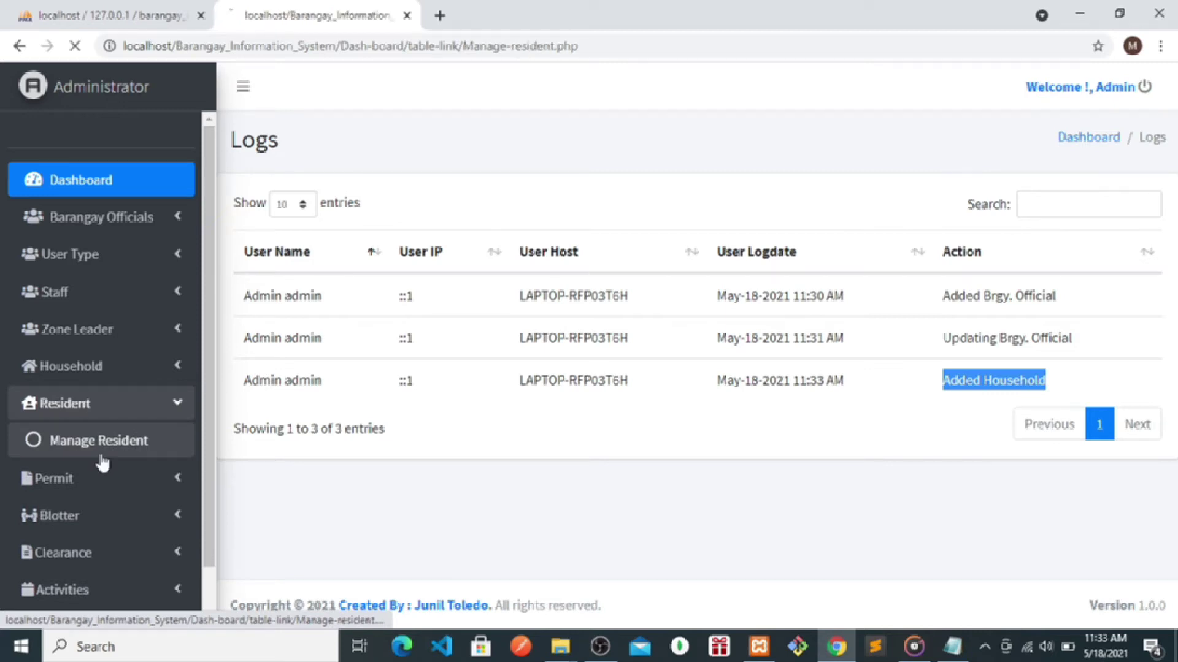
pyautogui.click(1091, 202)
pyautogui.scroll(-1, 362, 245)
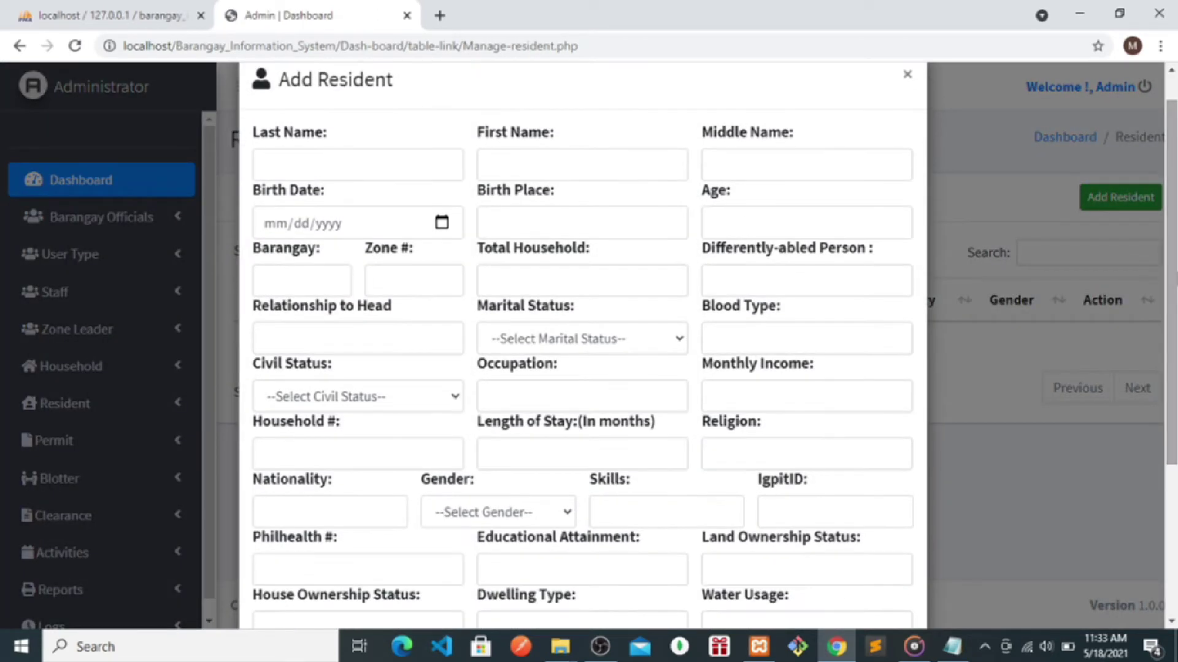
pyautogui.click(329, 166)
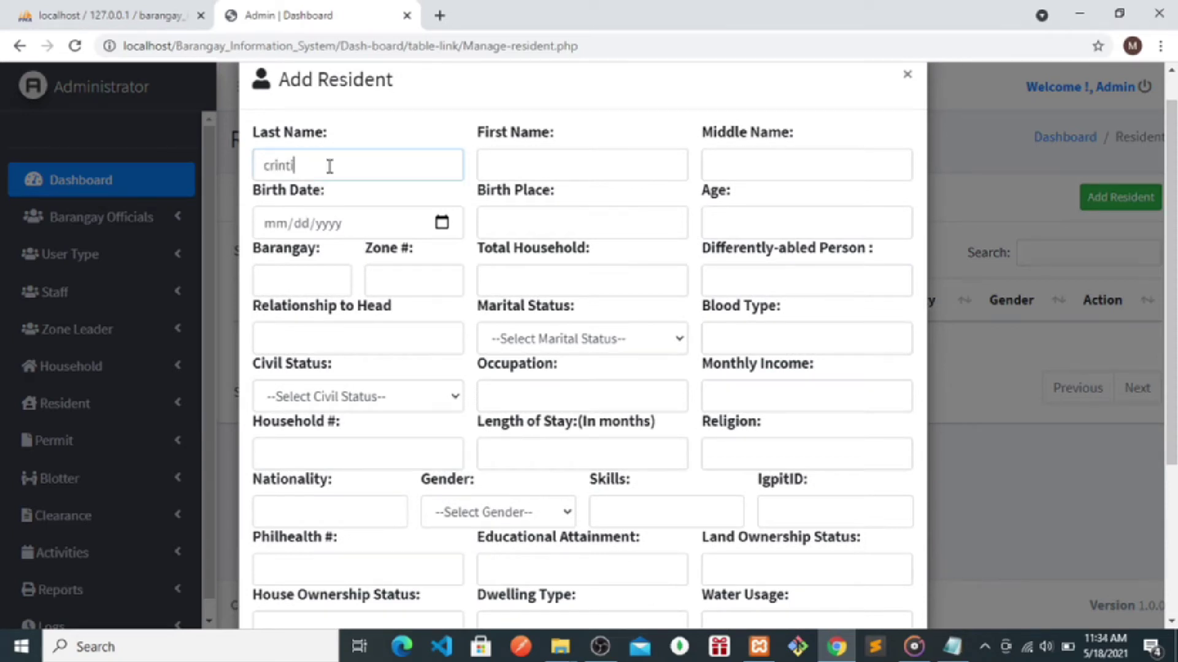
pyautogui.moveTo(360, 169); pyautogui.dragTo(206, 174)
pyautogui.hotkey('ctrl', 'c')
pyautogui.press('BackSpace')
pyautogui.write('toledo')
pyautogui.click(484, 161)
pyautogui.hotkey('ctrl', 'v')
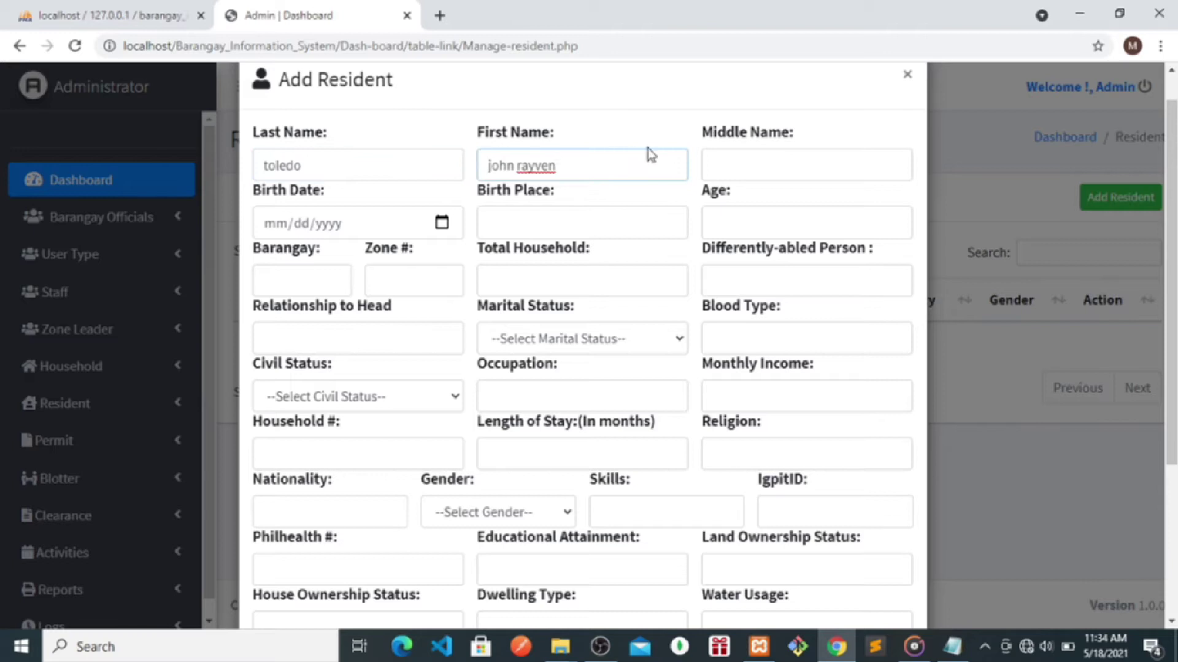
pyautogui.click(715, 167)
pyautogui.write('obal')
# - Set birth date 05/11/2021, birth place antipolo and age 1
pyautogui.click(440, 223)
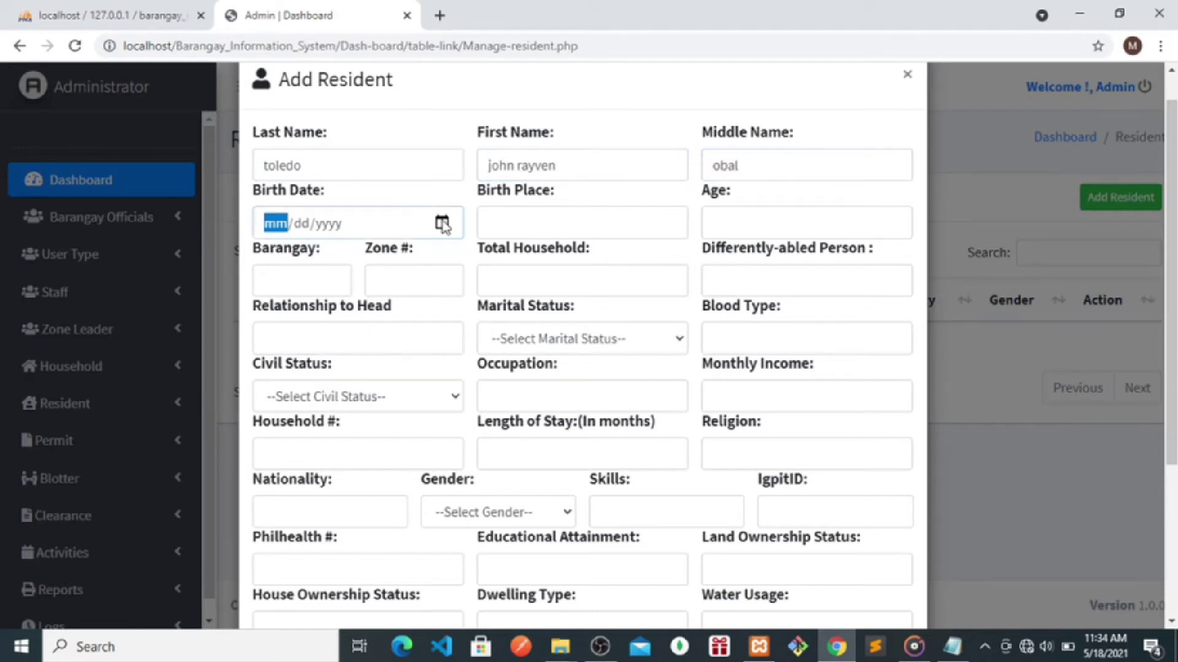
pyautogui.click(323, 363)
pyautogui.click(760, 165)
pyautogui.click(540, 221)
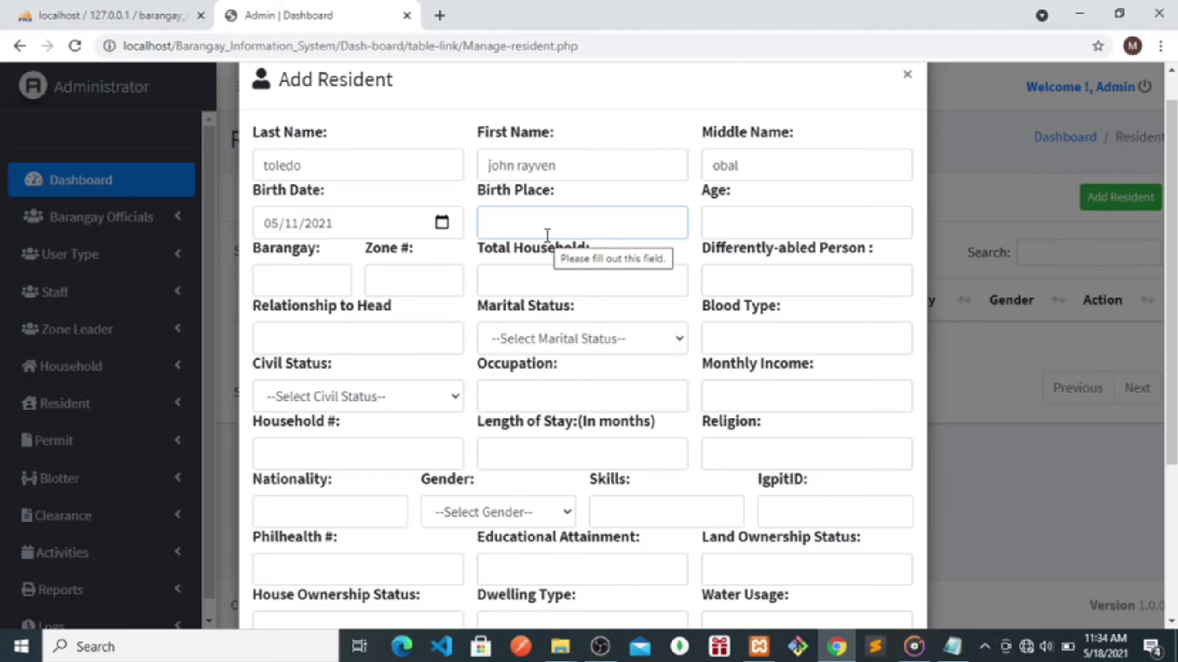
pyautogui.write('antipolo')
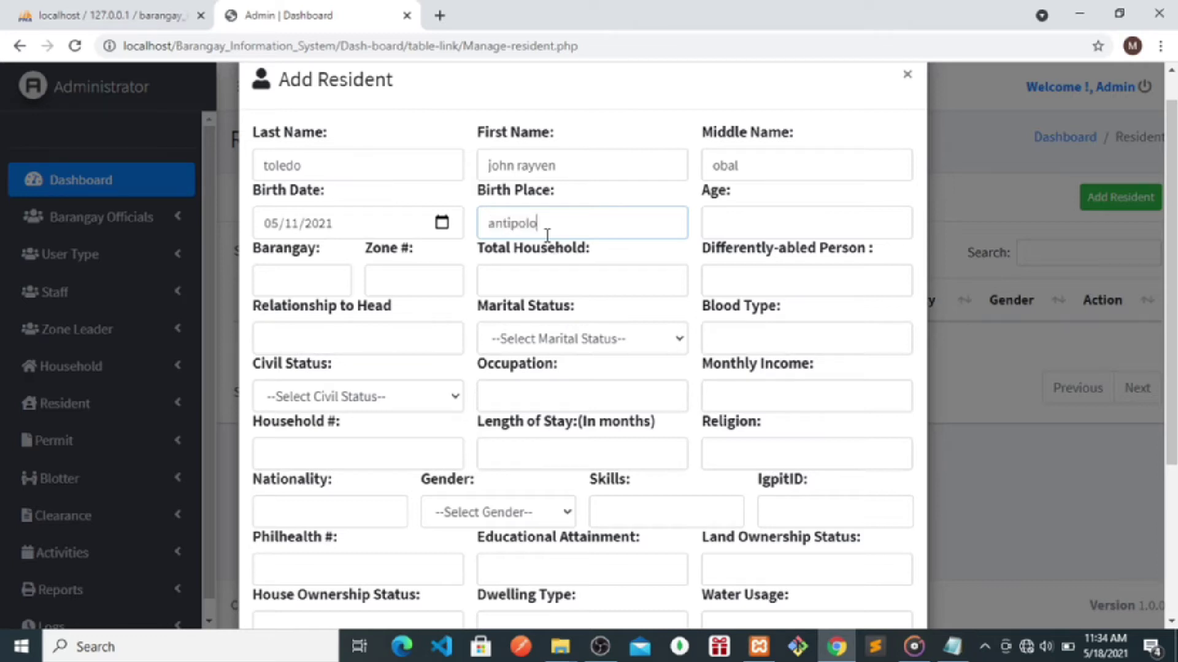
pyautogui.click(736, 223)
pyautogui.write('1')
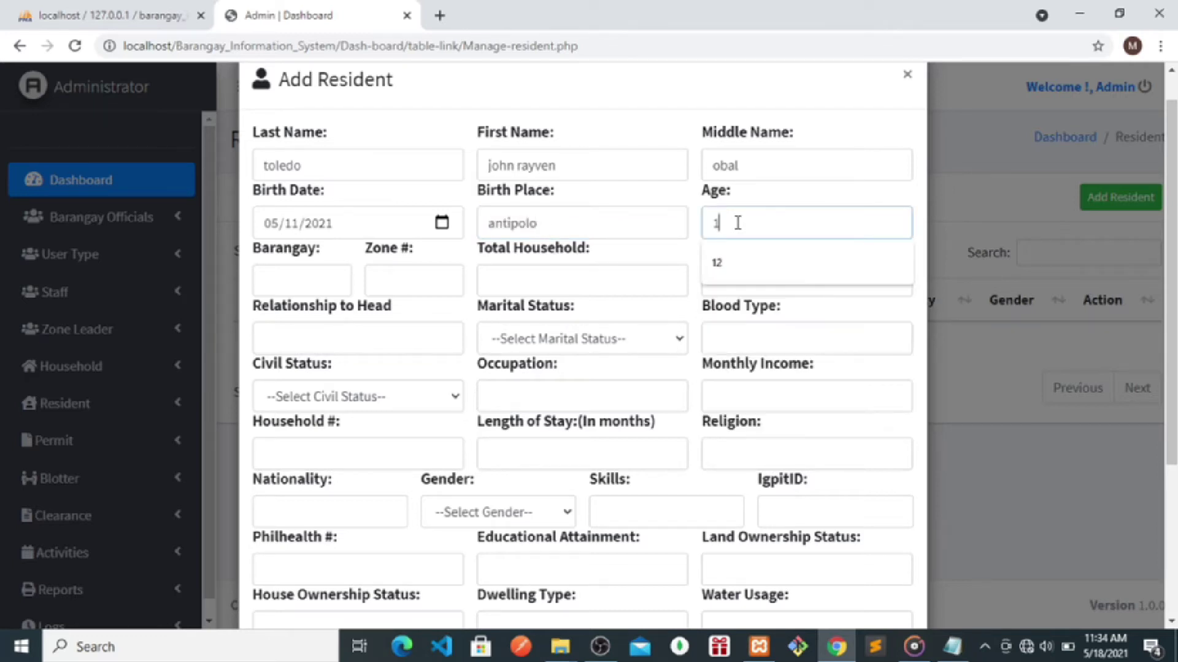
# - Enter barangay mambugan, zone 34 and total household 3
pyautogui.click(290, 276)
pyautogui.write('mambugan')
pyautogui.press('BackSpace')
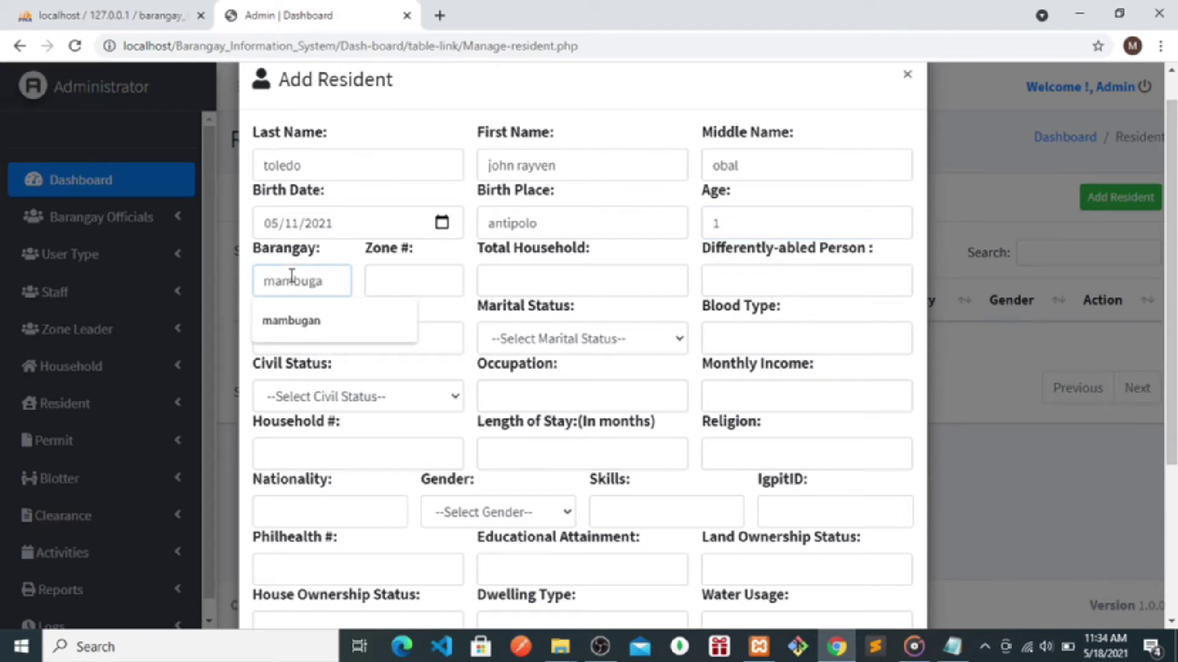
pyautogui.write('a')
pyautogui.press('BackSpace')
pyautogui.write('an')
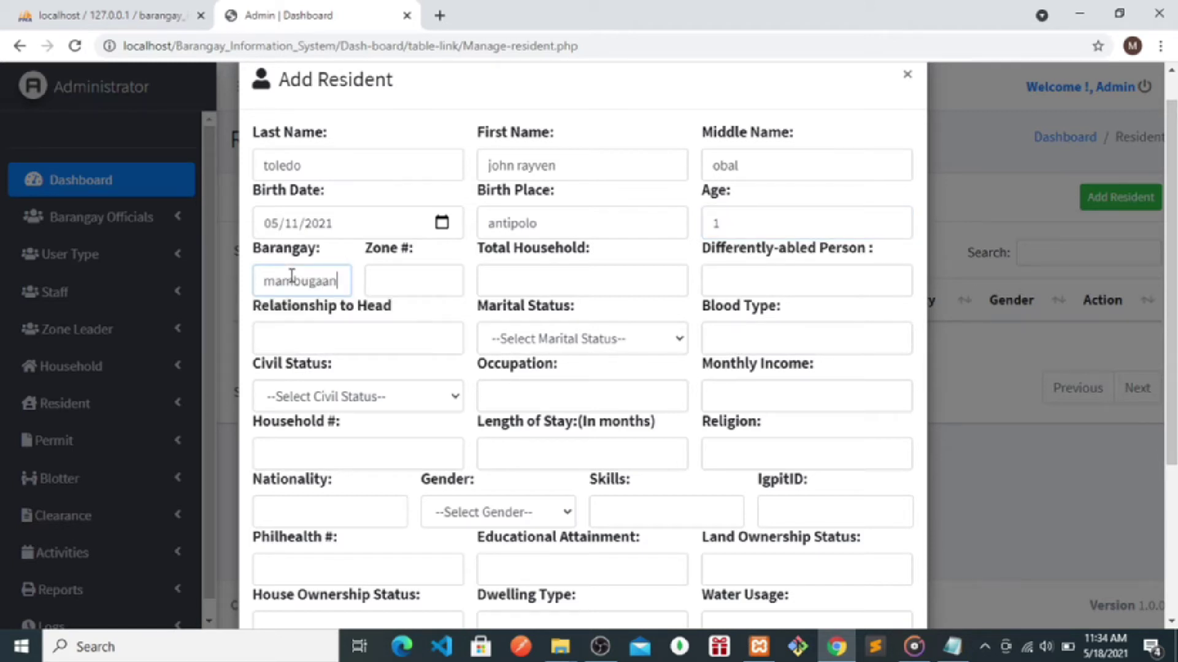
pyautogui.press('BackSpace')
pyautogui.press('BackSpace')
pyautogui.write('n')
pyautogui.click(397, 289)
pyautogui.write('34')
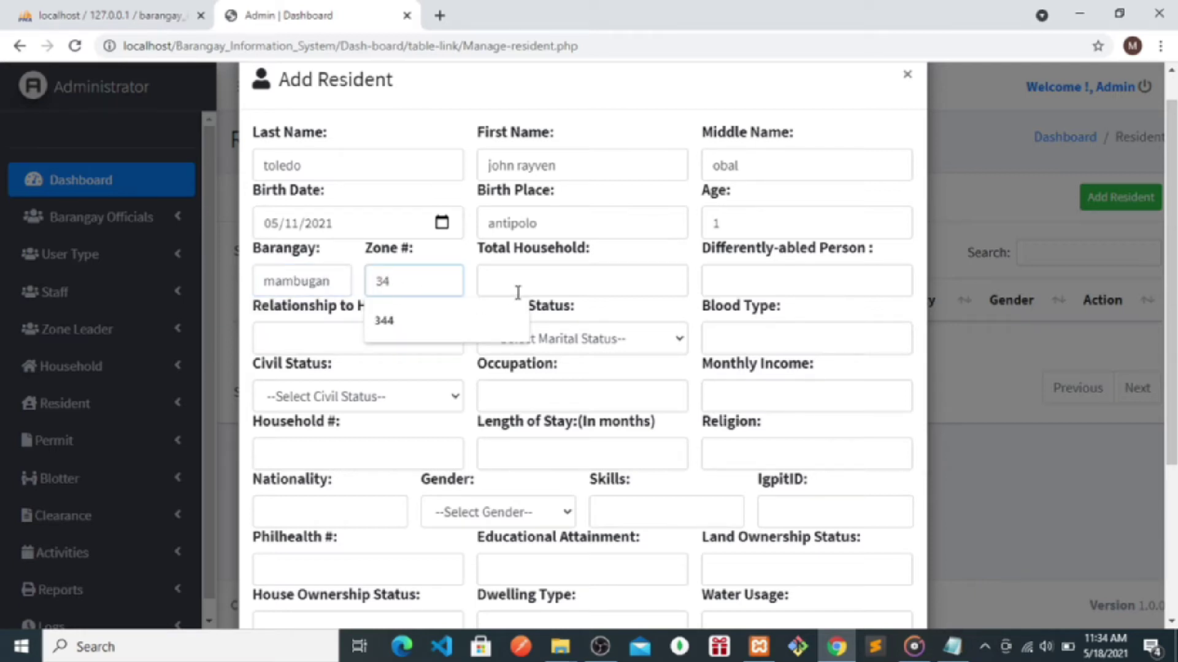
pyautogui.click(527, 284)
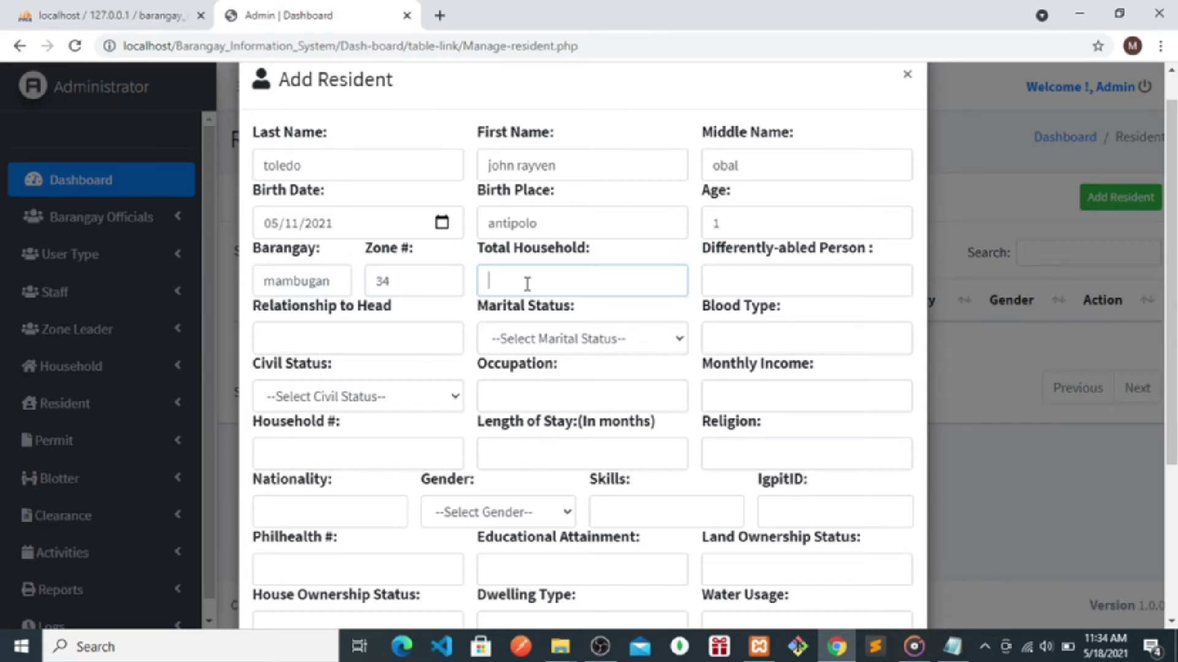
pyautogui.write('3')
# - Set differently-abled person to none, relationship to head son, marital status Single
pyautogui.click(744, 276)
pyautogui.write('none')
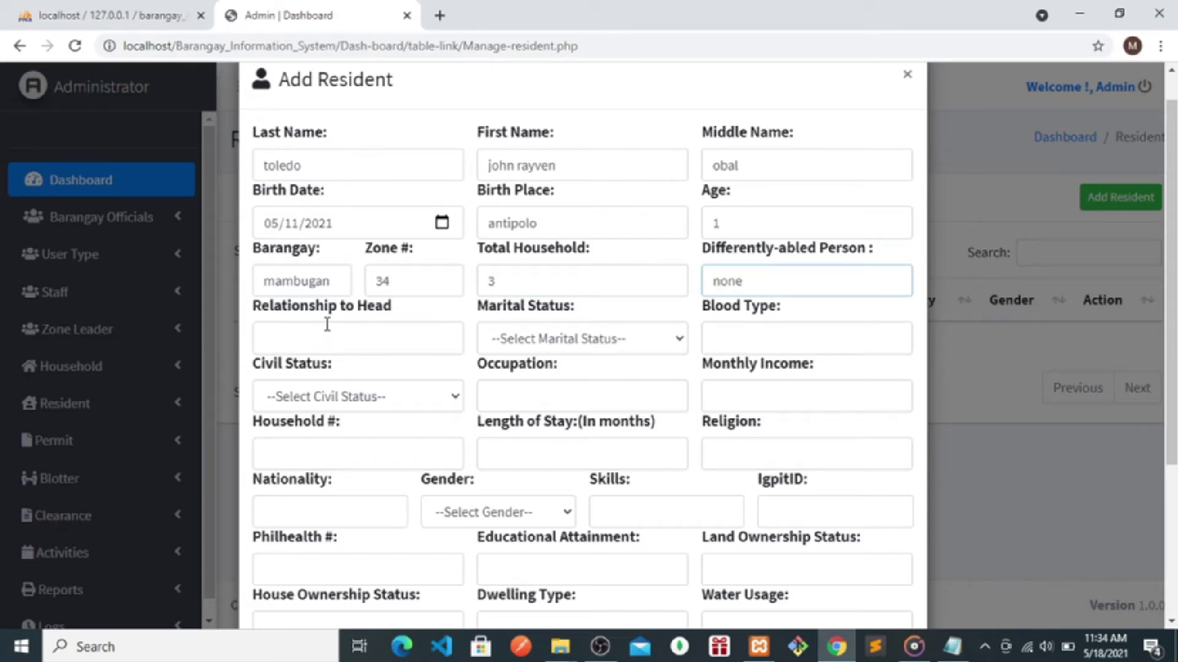
pyautogui.click(317, 341)
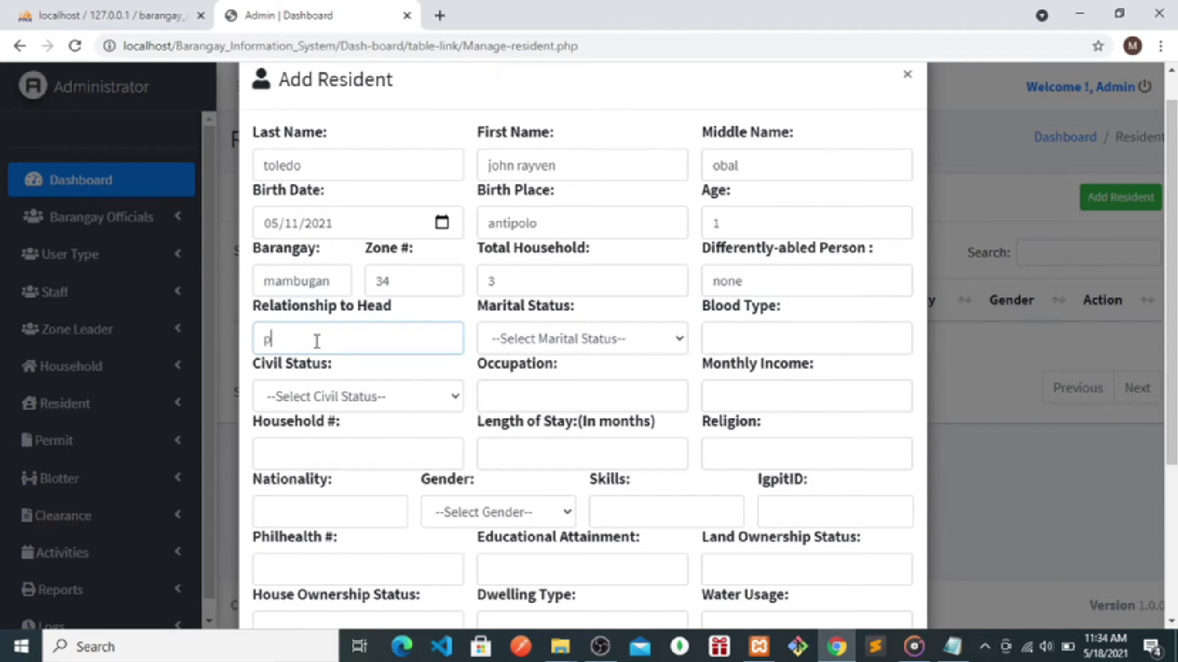
pyautogui.write('child')
pyautogui.click(505, 339)
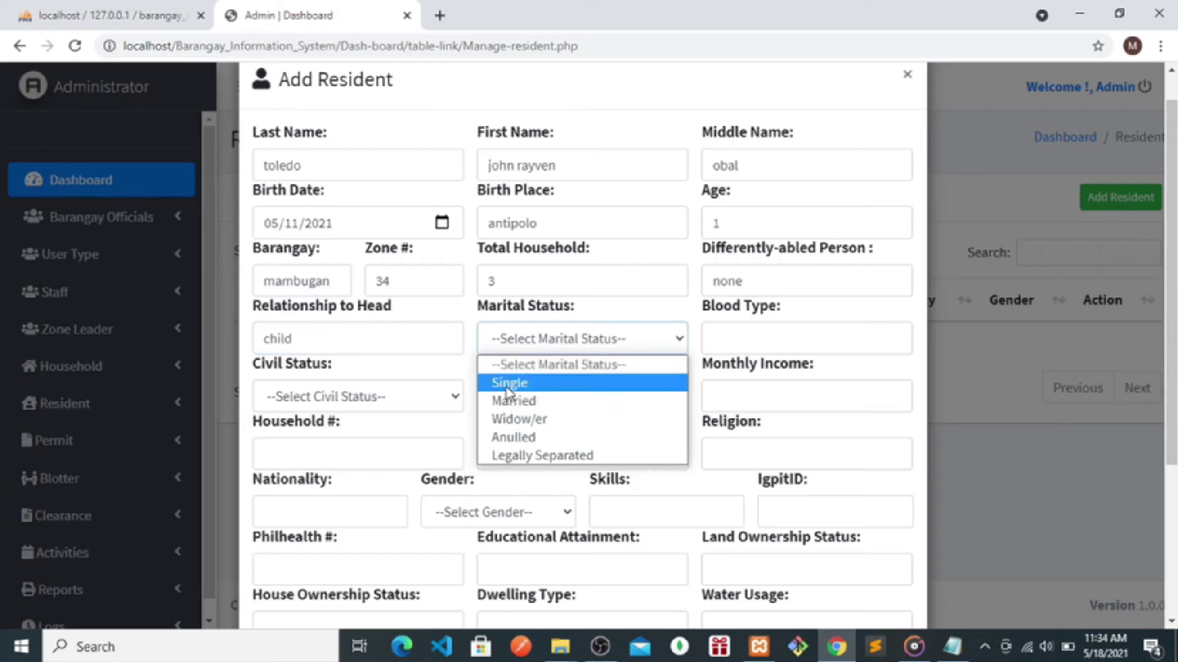
pyautogui.click(508, 383)
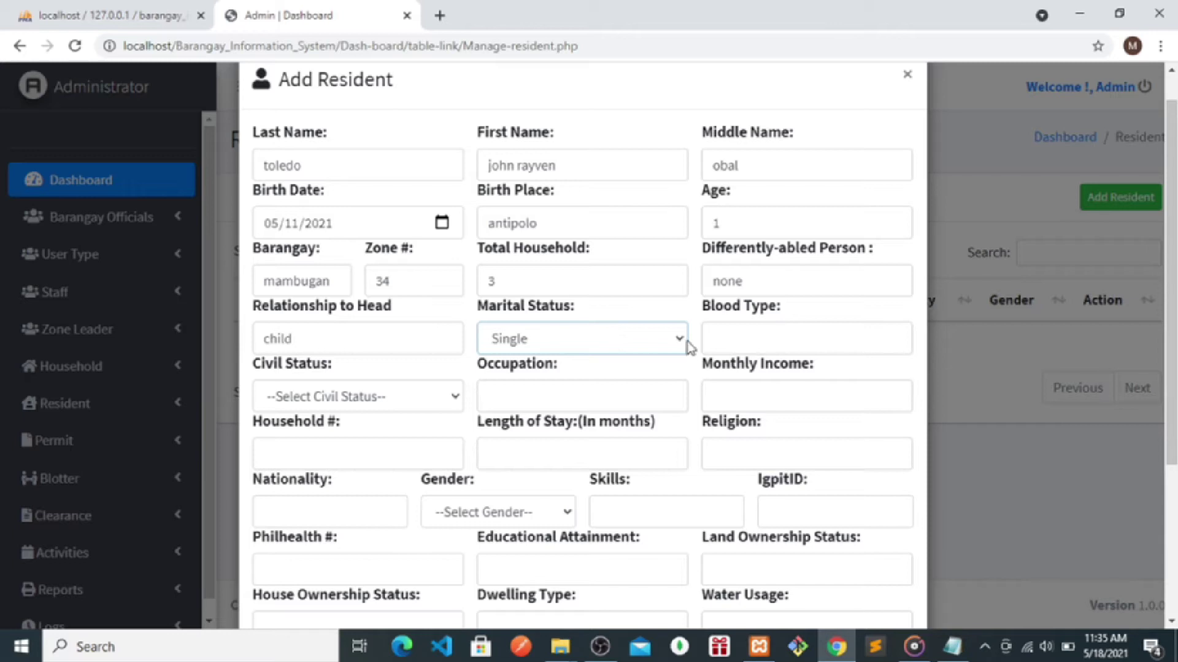
pyautogui.doubleClick(268, 339)
pyautogui.write('son')
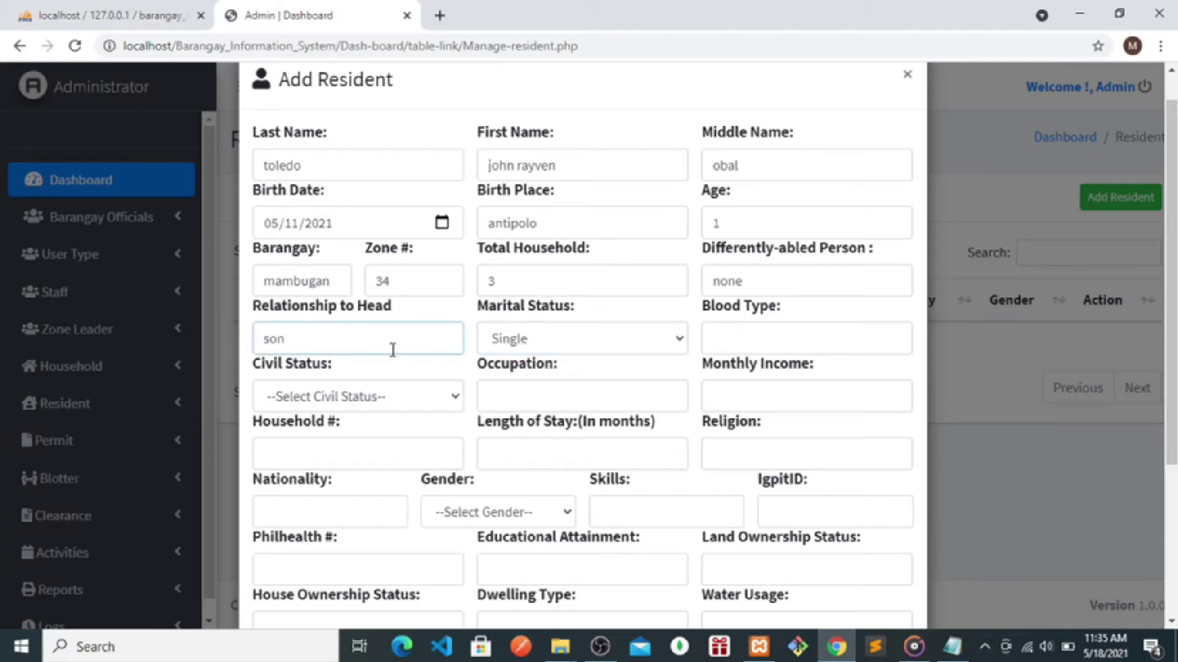
# - Enter blood type 'type 2 a', civil status Single, occupation none, monthly income none
pyautogui.click(725, 331)
pyautogui.write('type 2')
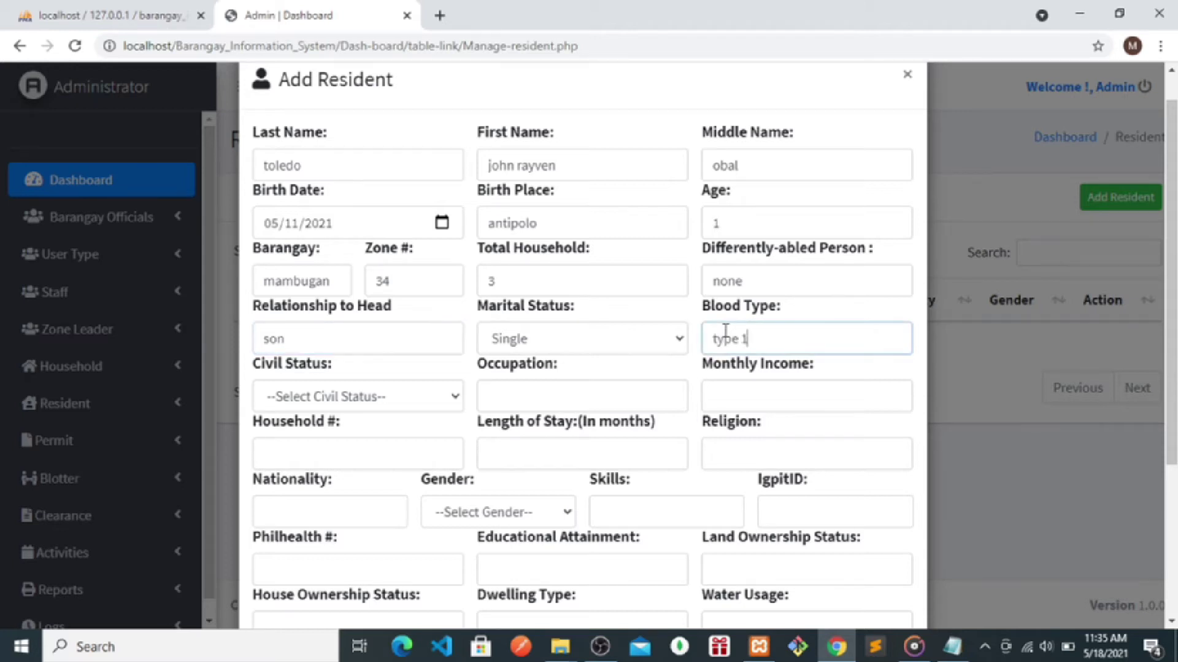
pyautogui.write(' a')
pyautogui.click(352, 386)
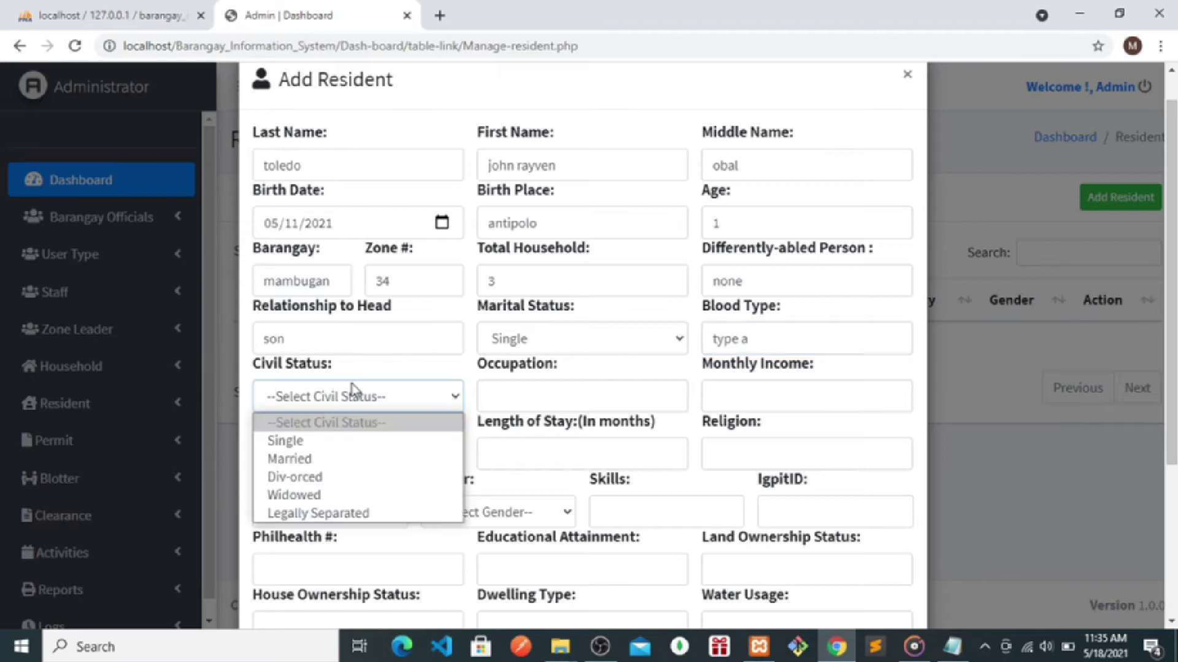
pyautogui.click(285, 441)
pyautogui.click(531, 405)
pyautogui.write('none')
pyautogui.click(734, 399)
pyautogui.write('none')
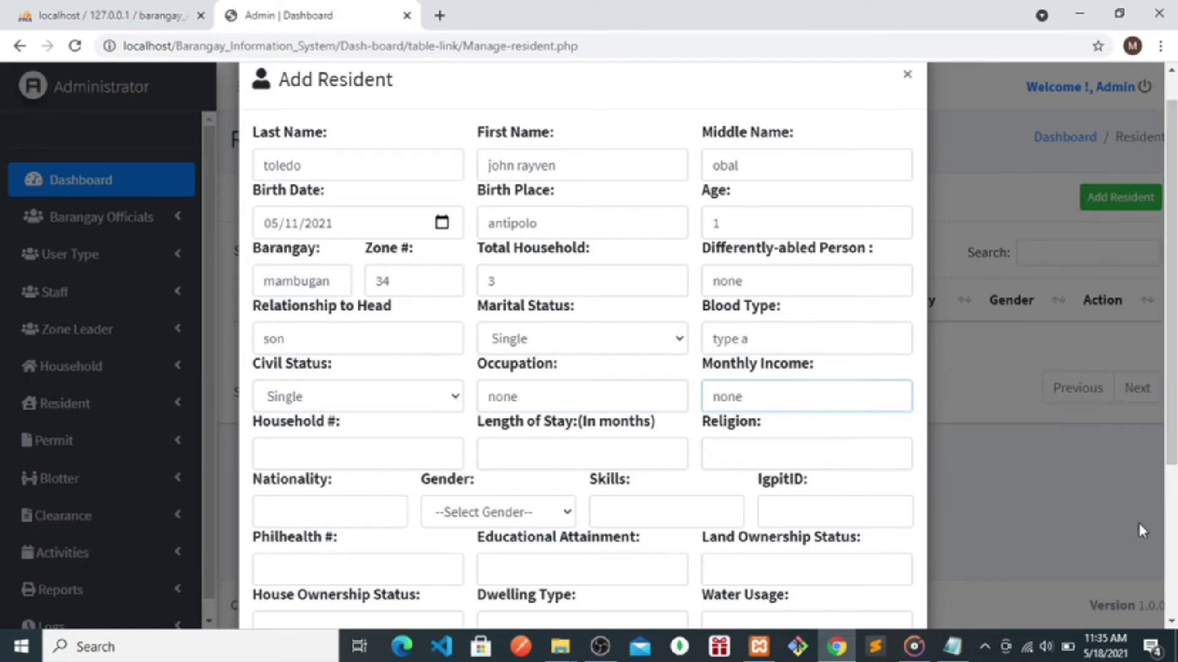
# - Enter household # 456666, length of stay 3 years and religion catholic
pyautogui.moveTo(1172, 282); pyautogui.dragTo(1171, 432)
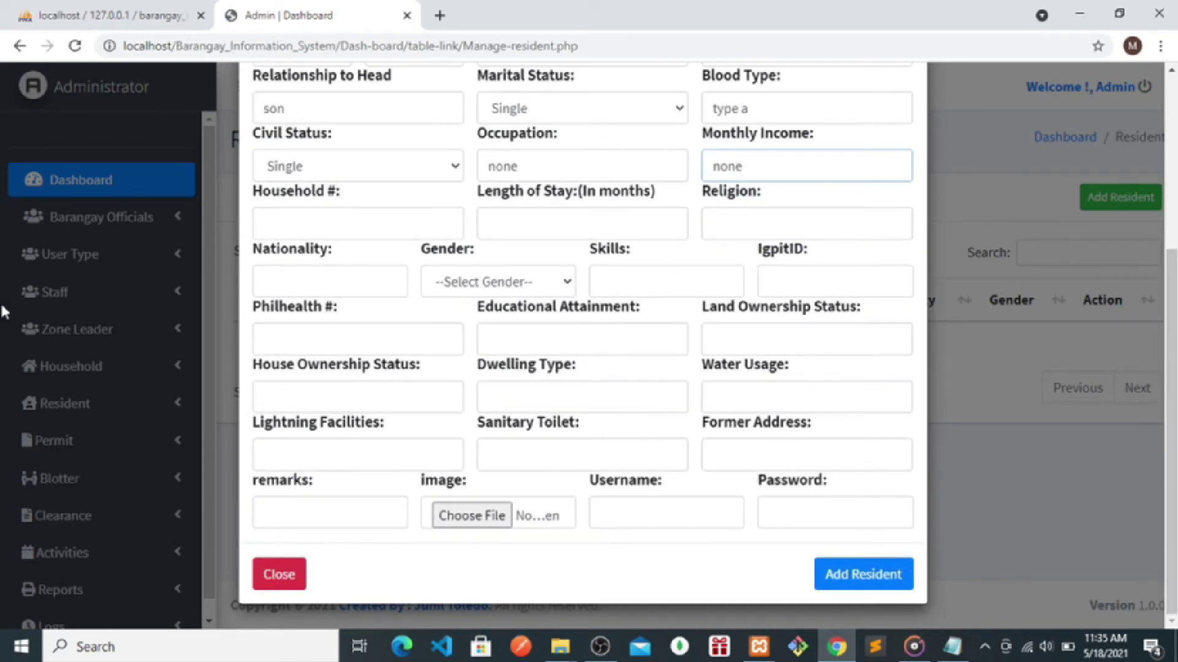
pyautogui.click(312, 221)
pyautogui.write('456666')
pyautogui.click(512, 220)
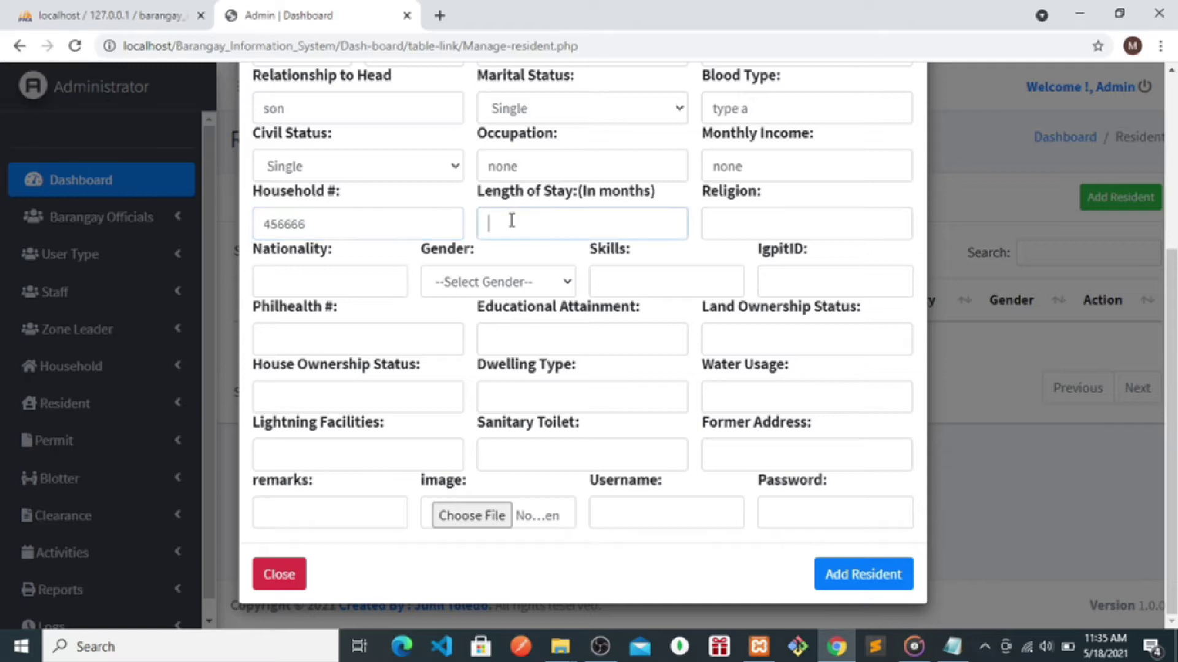
pyautogui.write('3 years')
pyautogui.click(736, 221)
pyautogui.write('catholoc')
pyautogui.press('BackSpace')
pyautogui.write('ic')
# - Set nationality filipino, gender Male, skills none and IgpitID 555
pyautogui.click(292, 279)
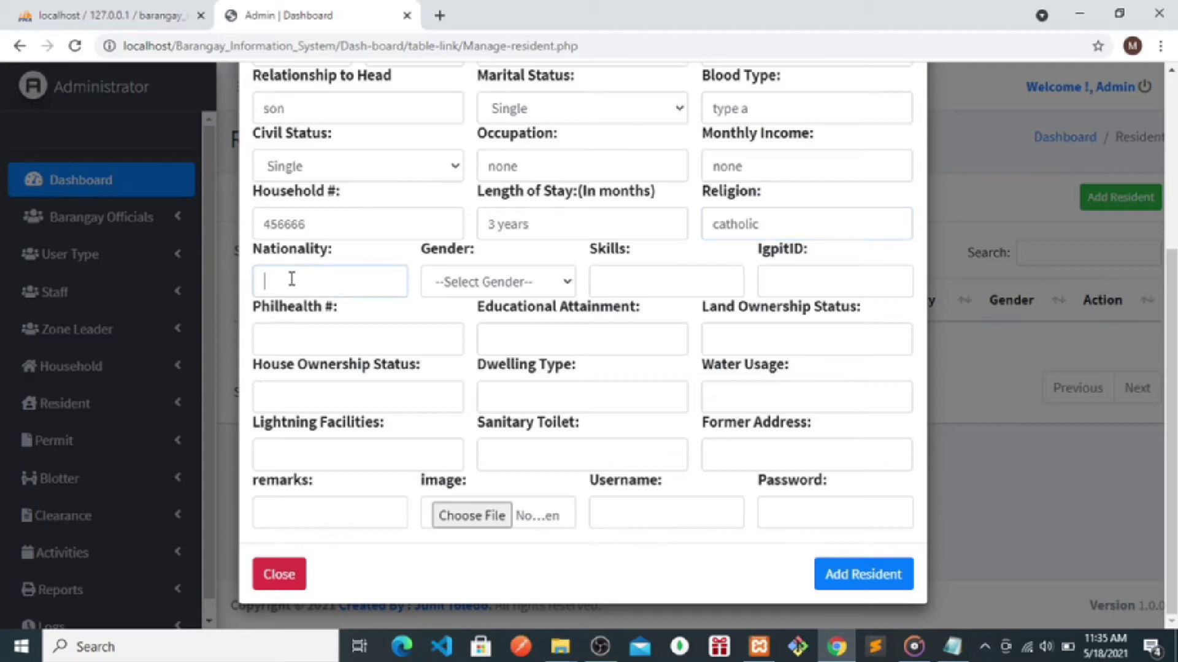
pyautogui.write('filiop')
pyautogui.press('BackSpace')
pyautogui.write('pino')
pyautogui.click(448, 298)
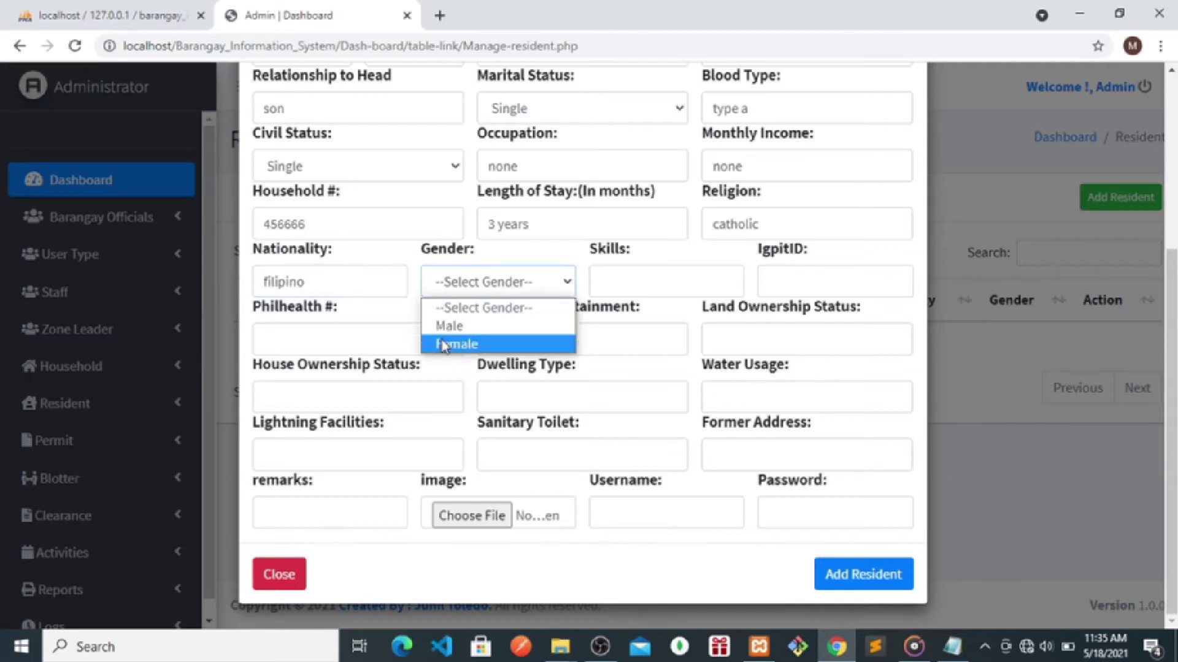
pyautogui.click(448, 330)
pyautogui.click(669, 282)
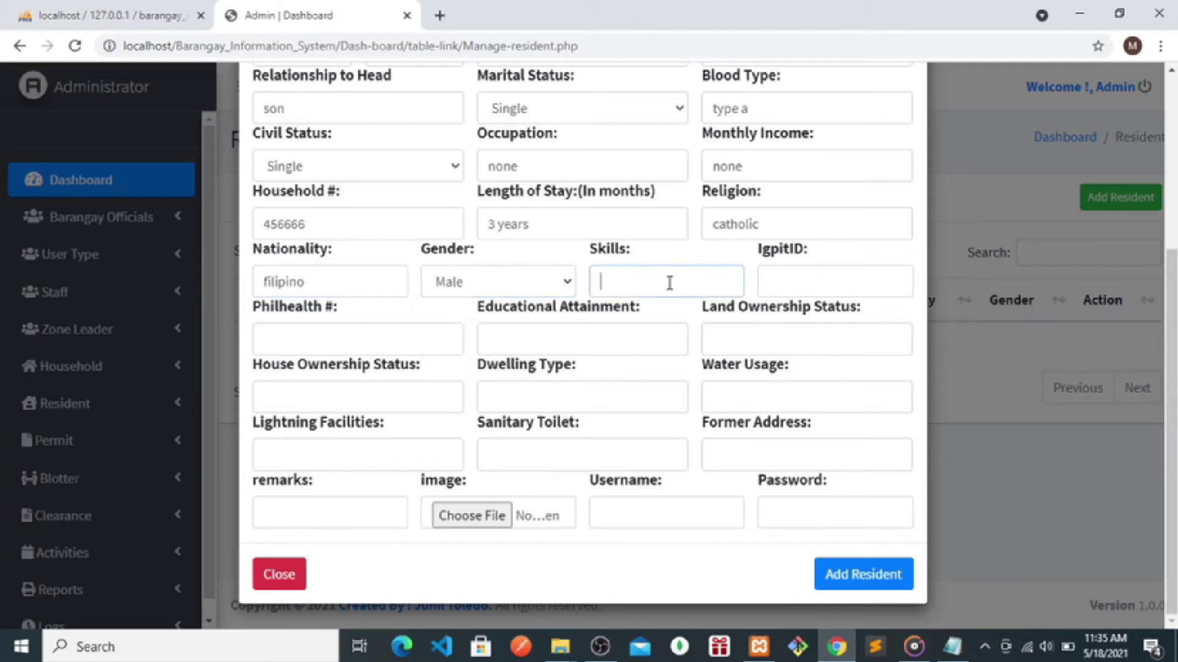
pyautogui.write('none')
pyautogui.click(786, 287)
pyautogui.write('555')
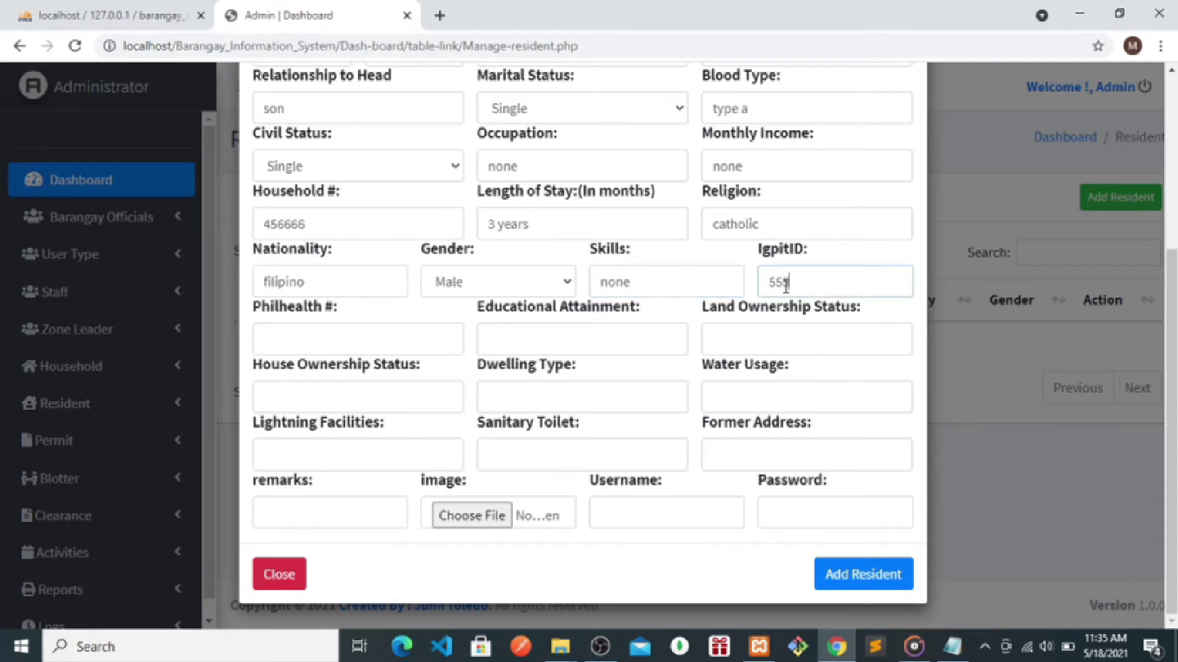
# - Fill Philhealth #, Educational Attainment, and Land and House Ownership Status with none
pyautogui.click(294, 336)
pyautogui.write('none')
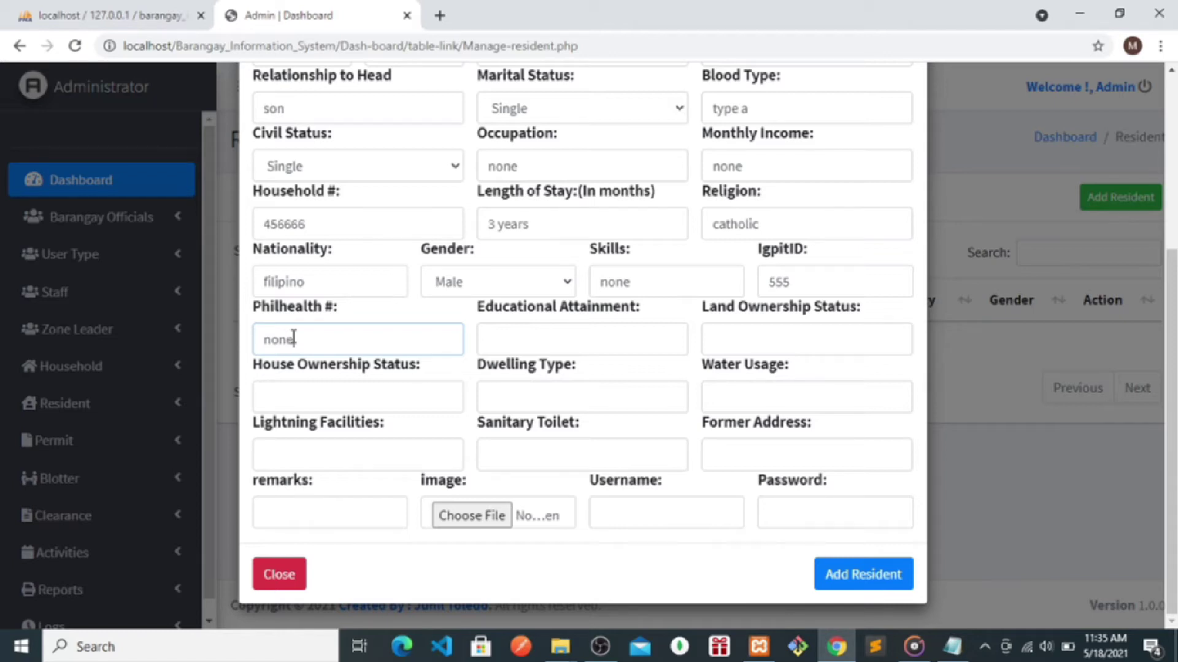
pyautogui.moveTo(294, 338); pyautogui.dragTo(226, 338)
pyautogui.hotkey('ctrl', 'c')
pyautogui.click(548, 341)
pyautogui.hotkey('ctrl', 'v')
pyautogui.click(766, 347)
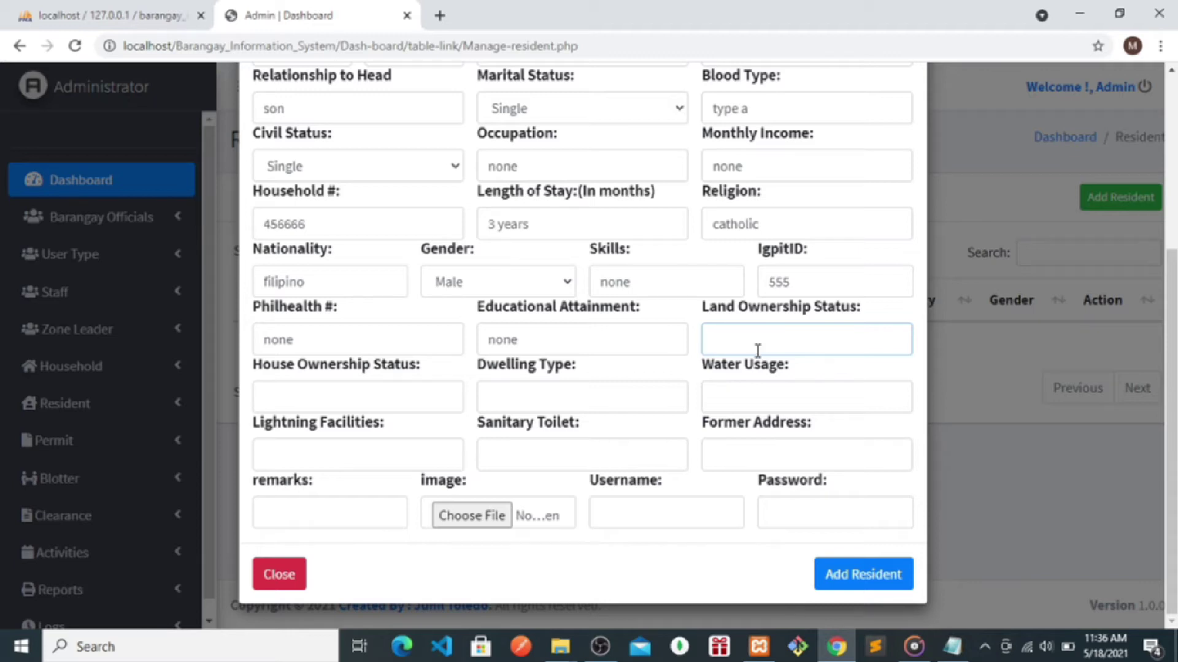
pyautogui.hotkey('ctrl', 'v')
pyautogui.click(283, 403)
pyautogui.hotkey('ctrl', 'v')
pyautogui.click(533, 402)
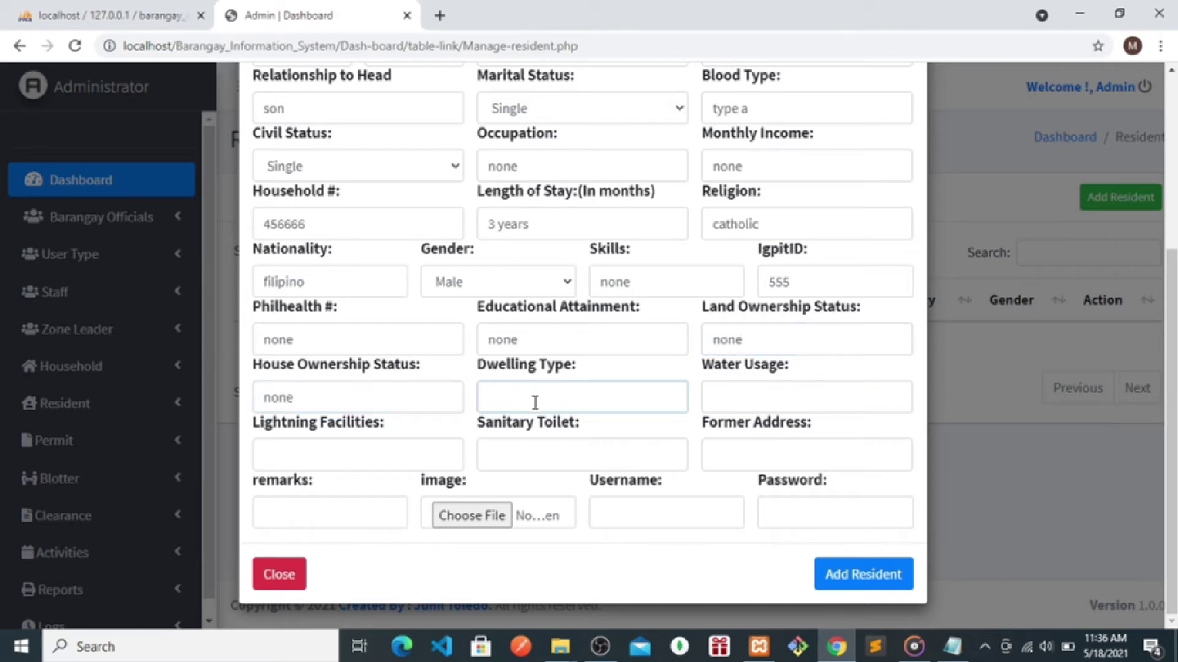
pyautogui.hotkey('ctrl', 'v')
# - Set dwelling type to 'bongalo' and water usage to '50 kilowatt'
pyautogui.press('BackSpace')
pyautogui.press('BackSpace')
pyautogui.write('upa lamang sa bahay')
pyautogui.press('BackSpace')
pyautogui.press('BackSpace')
pyautogui.press('BackSpace')
pyautogui.press('BackSpace')
pyautogui.press('BackSpace')
pyautogui.press('BackSpace')
pyautogui.press('BackSpace')
pyautogui.press('BackSpace')
pyautogui.press('BackSpace')
pyautogui.press('BackSpace')
pyautogui.press('BackSpace')
pyautogui.press('BackSpace')
pyautogui.press('BackSpace')
pyautogui.press('BackSpace')
pyautogui.press('BackSpace')
pyautogui.press('BackSpace')
pyautogui.press('BackSpace')
pyautogui.press('BackSpace')
pyautogui.write('bongaLO')
pyautogui.press('BackSpace')
pyautogui.write('lo')
pyautogui.click(746, 400)
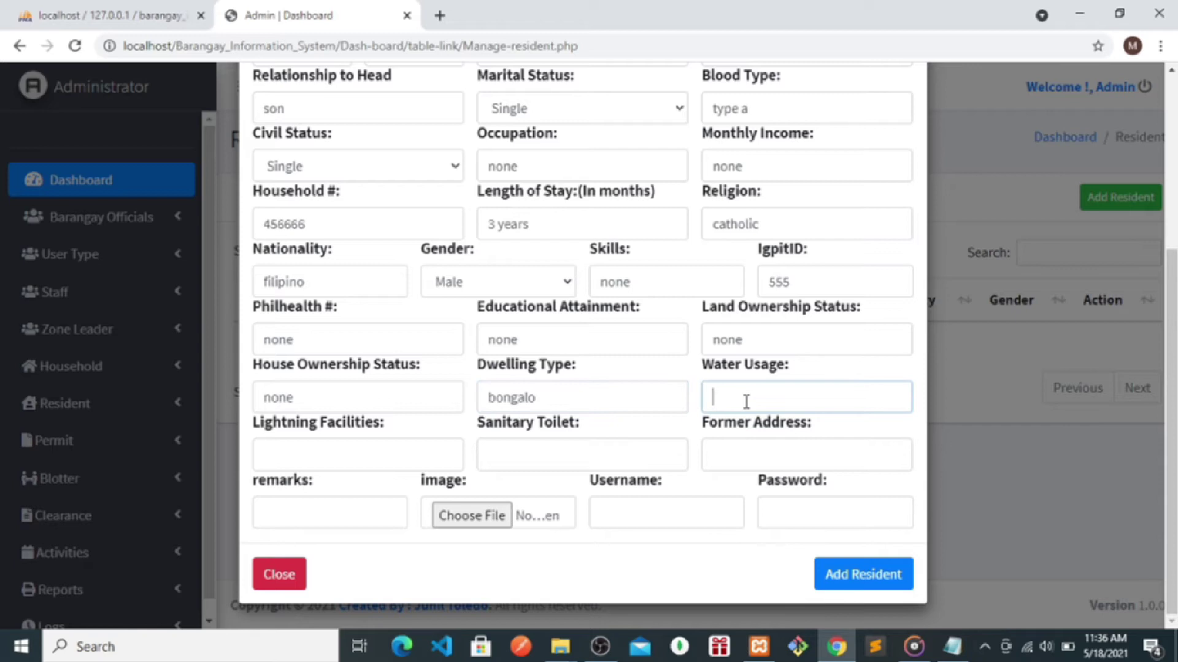
pyautogui.write('50 kilowat')
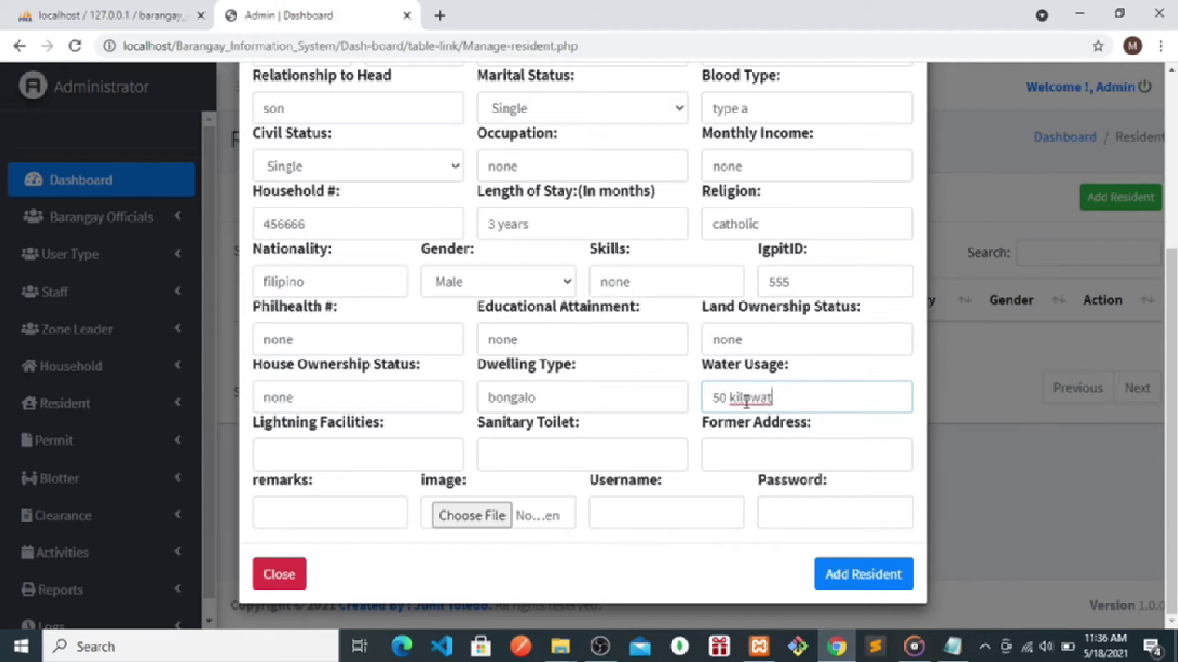
pyautogui.write('t')
# - Paste the label text into Lightning Facilities and clear the Sanitary Toilet value
pyautogui.click(329, 453)
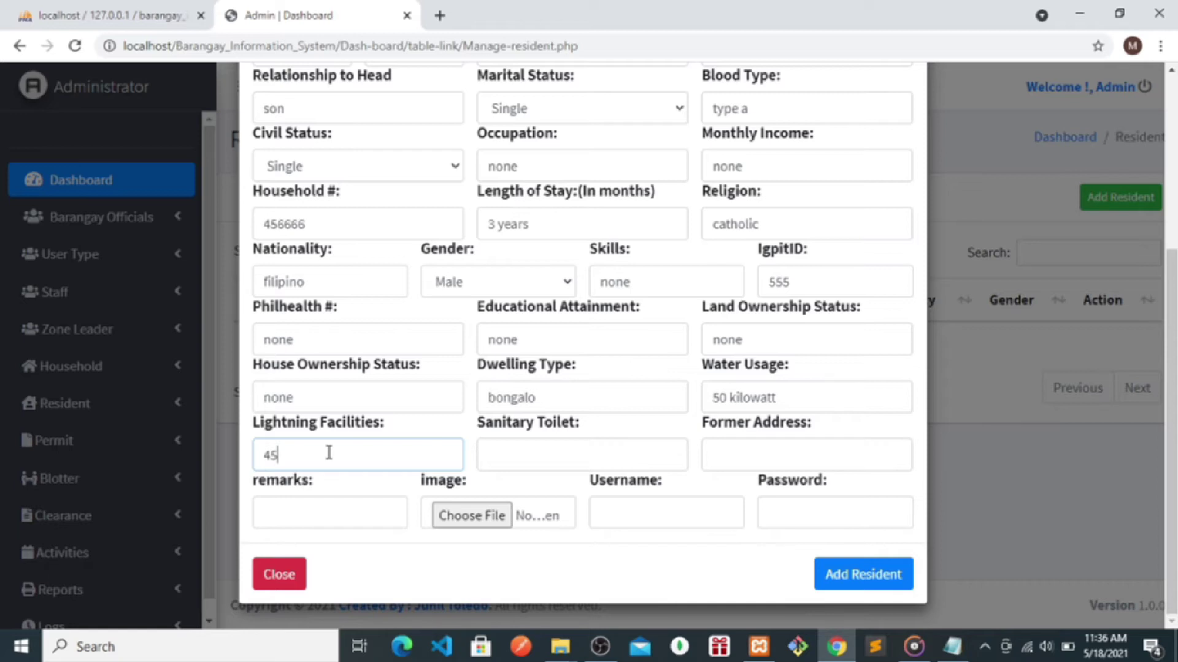
pyautogui.click(537, 464)
pyautogui.write('56')
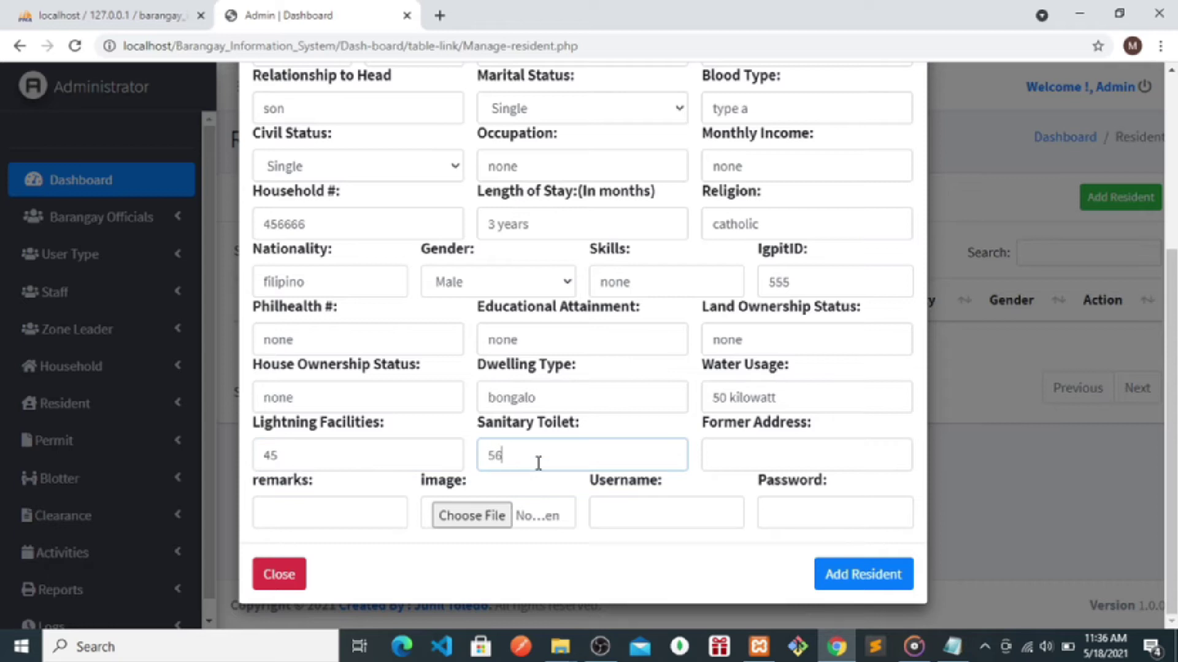
pyautogui.doubleClick(321, 425)
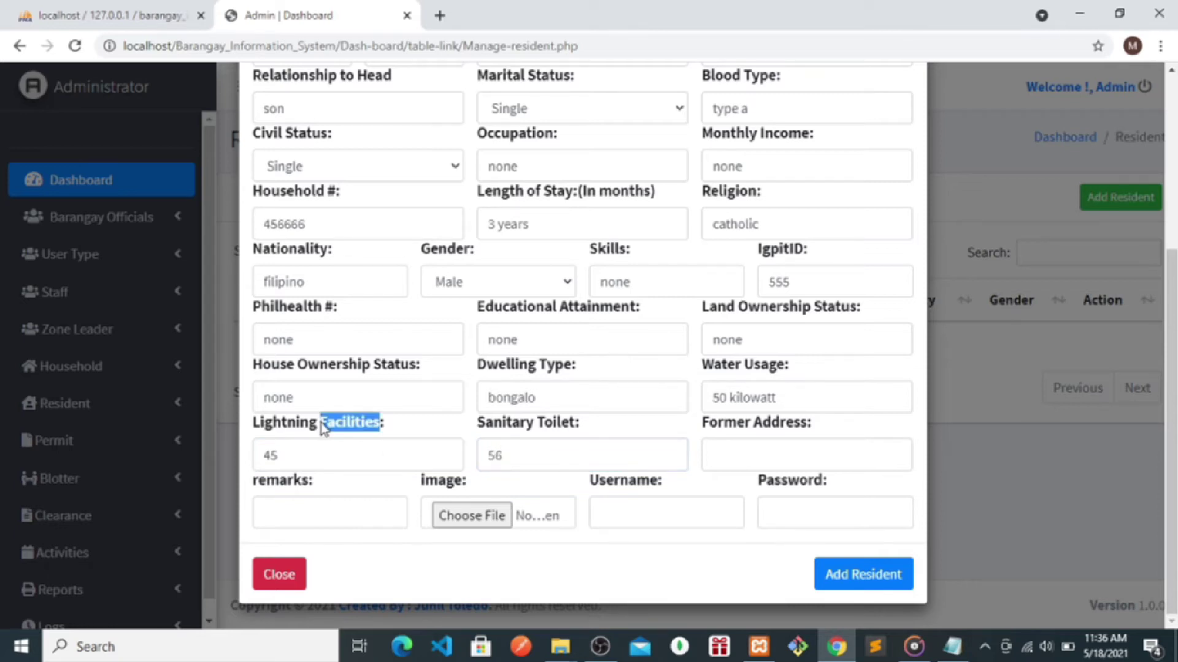
pyautogui.click(315, 430)
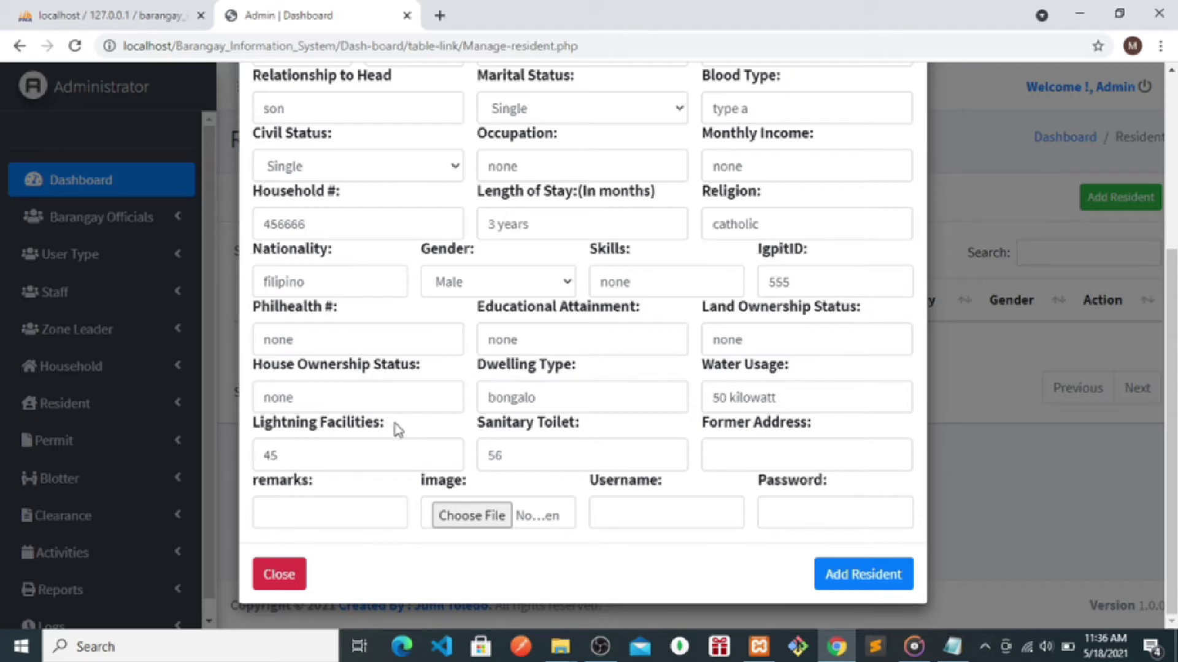
pyautogui.moveTo(381, 429); pyautogui.dragTo(256, 454)
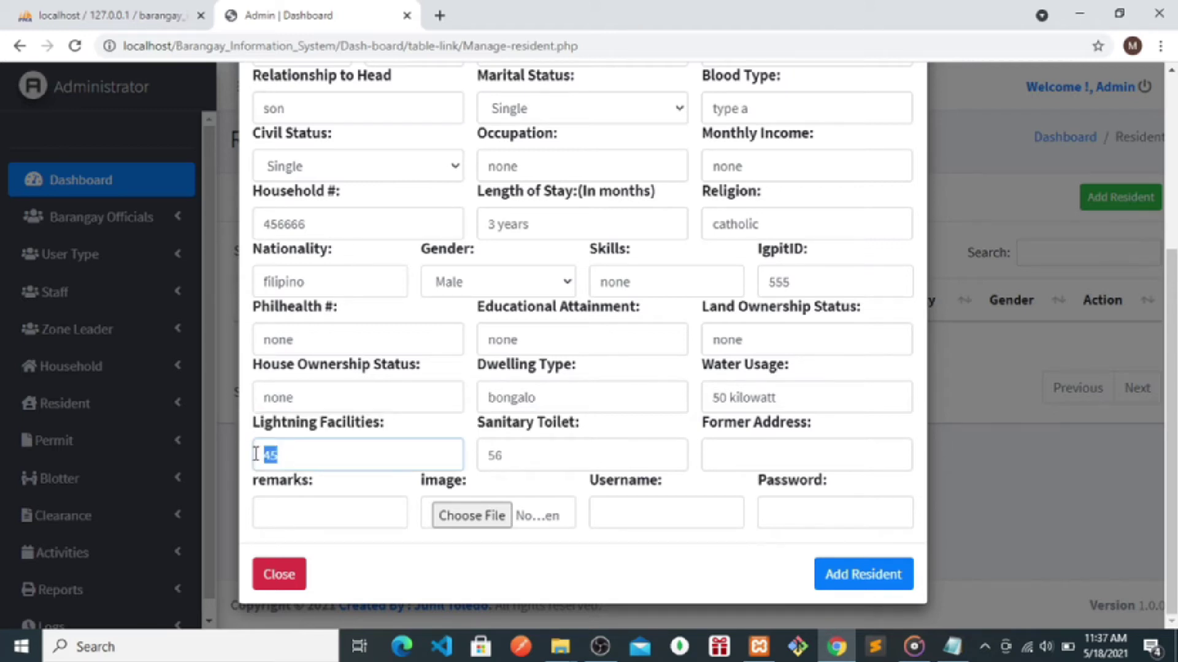
pyautogui.write('Lightning Facilities')
pyautogui.moveTo(576, 423); pyautogui.dragTo(490, 456)
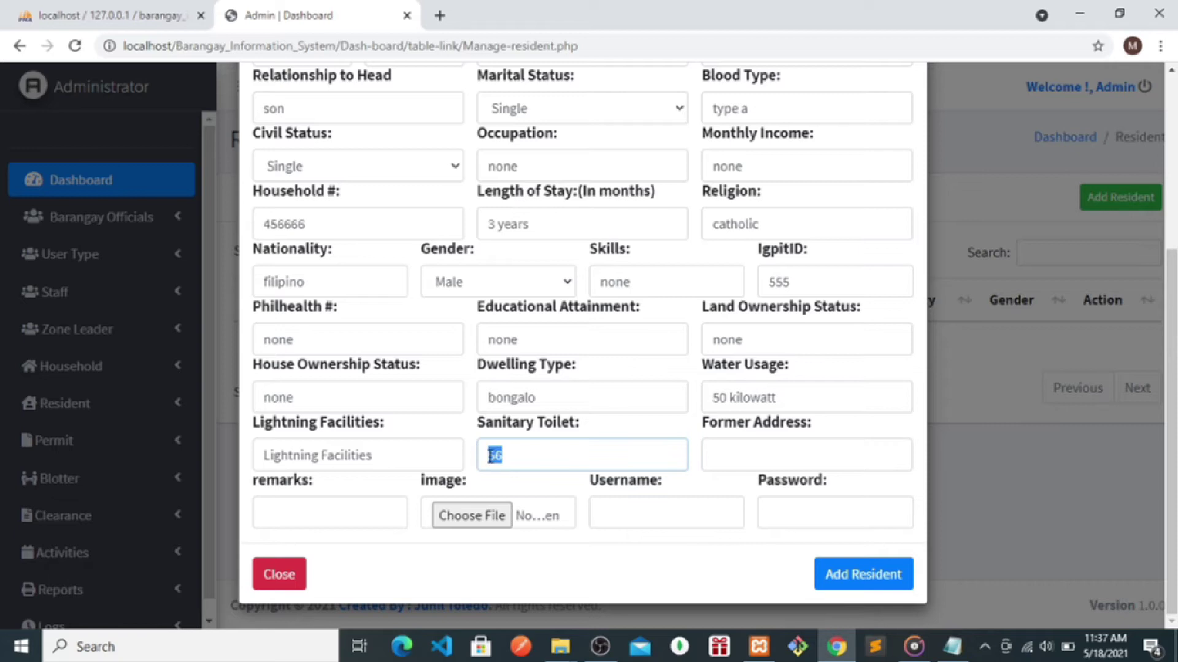
pyautogui.press('BackSpace')
# - Enter former address mambugan and remarks 'ok na', then choose the resident's image
pyautogui.click(767, 452)
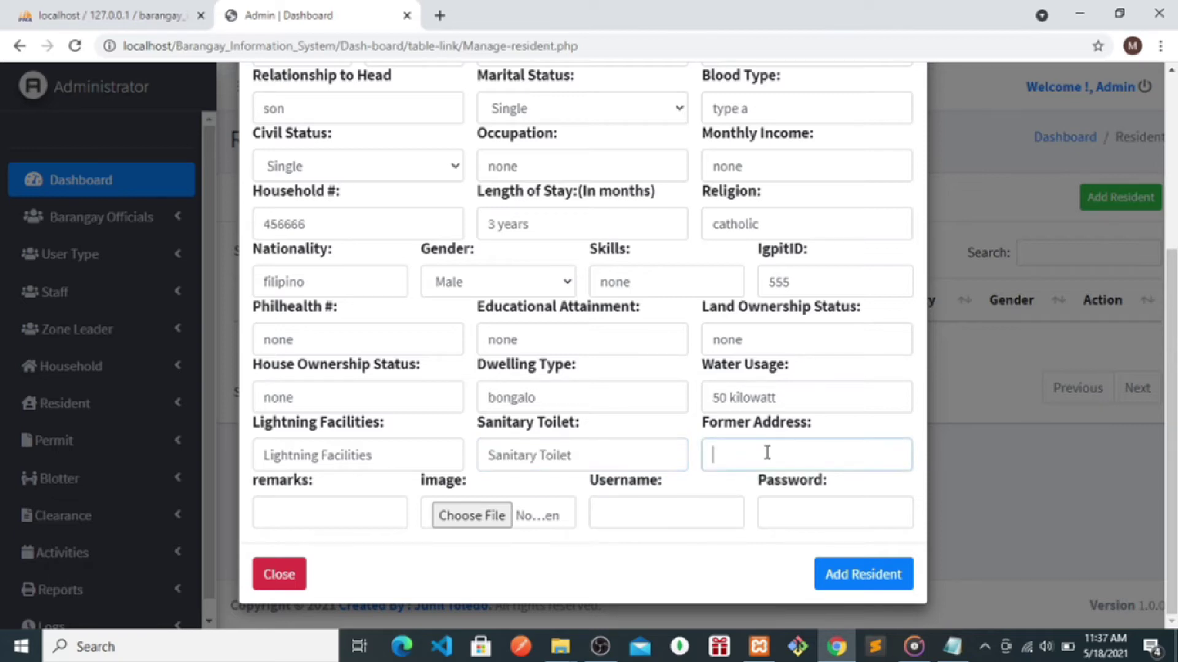
pyautogui.write('mamub')
pyautogui.write('buga')
pyautogui.click(292, 512)
pyautogui.write('ok na')
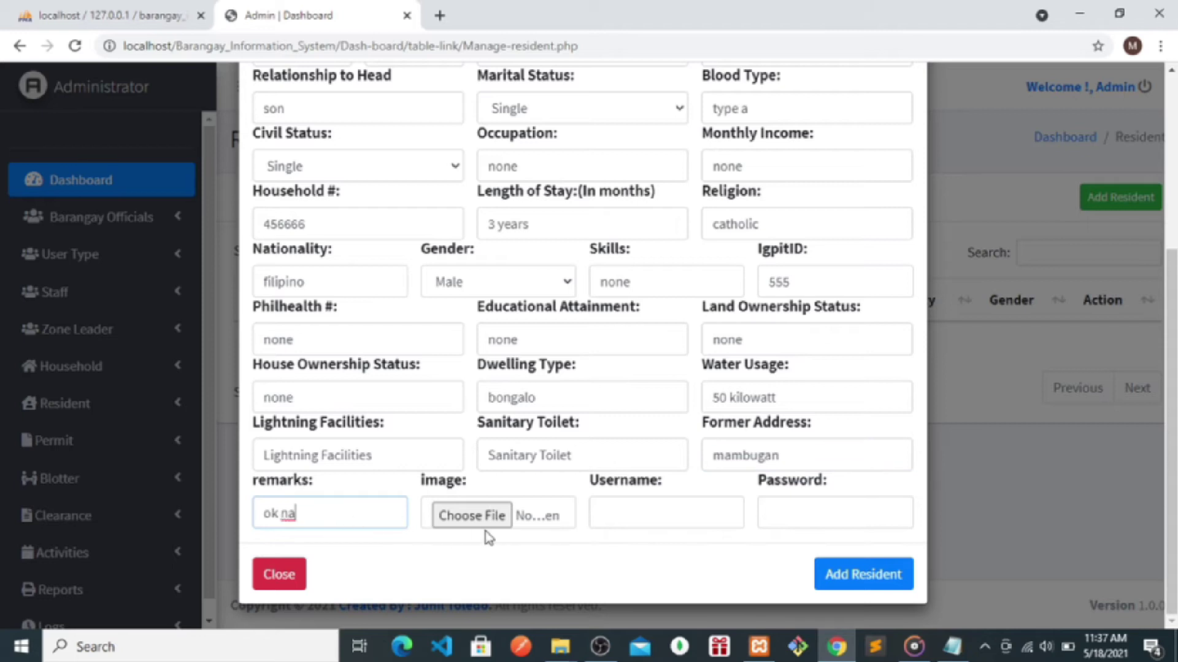
pyautogui.click(480, 517)
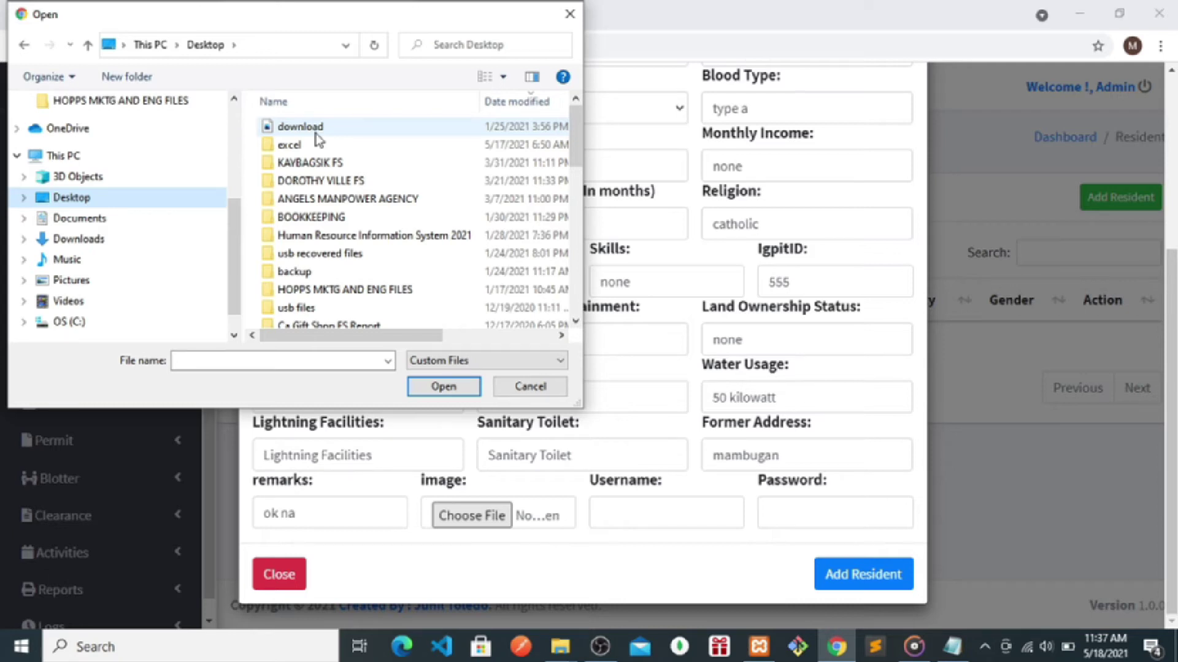
# - Attach the chosen photo, enter the resident's username and password, and save the resident
pyautogui.doubleClick(315, 132)
pyautogui.click(650, 518)
pyautogui.write('john')
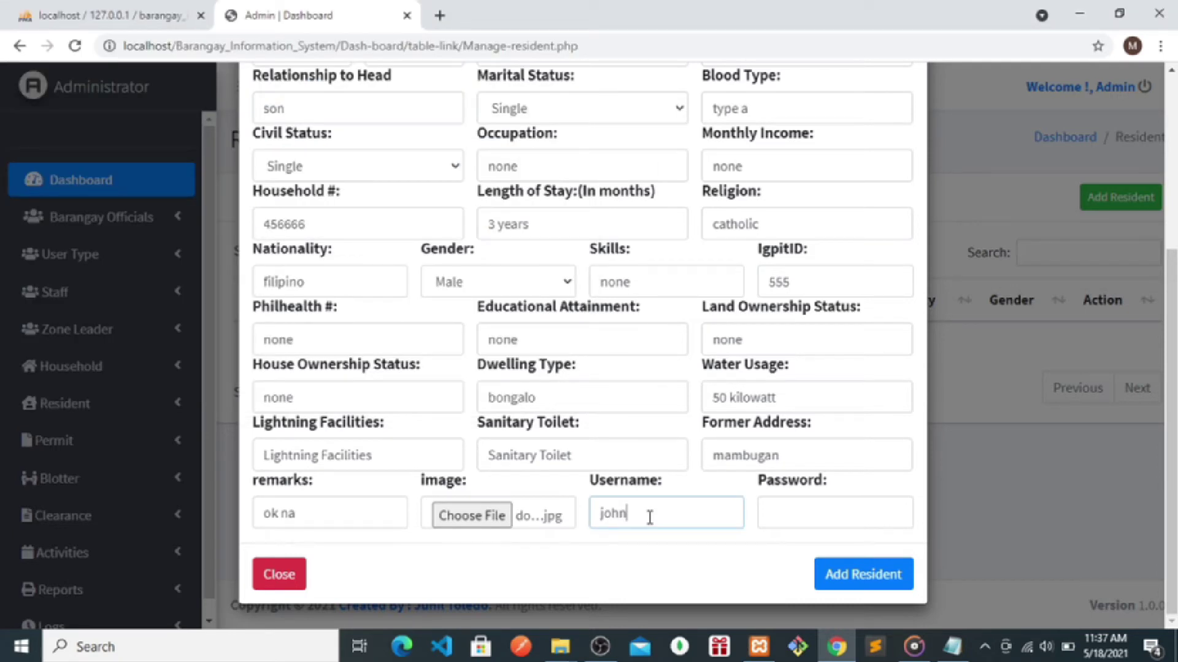
pyautogui.press('Tab')
pyautogui.write('123')
pyautogui.click(845, 586)
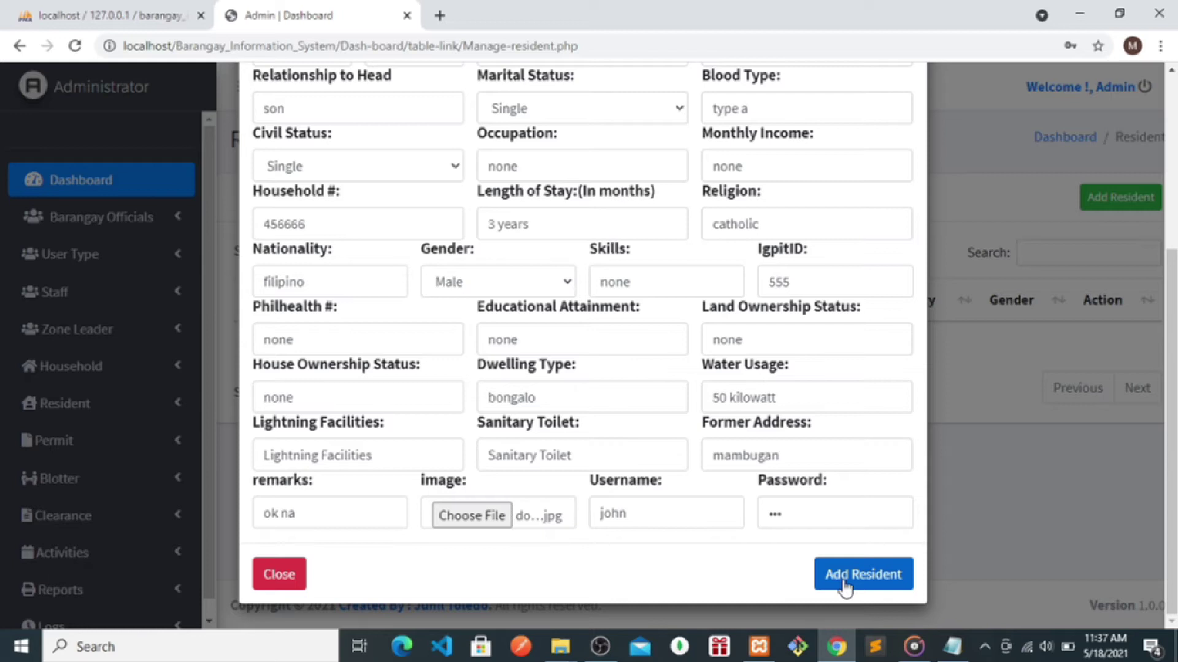
pyautogui.click(845, 586)
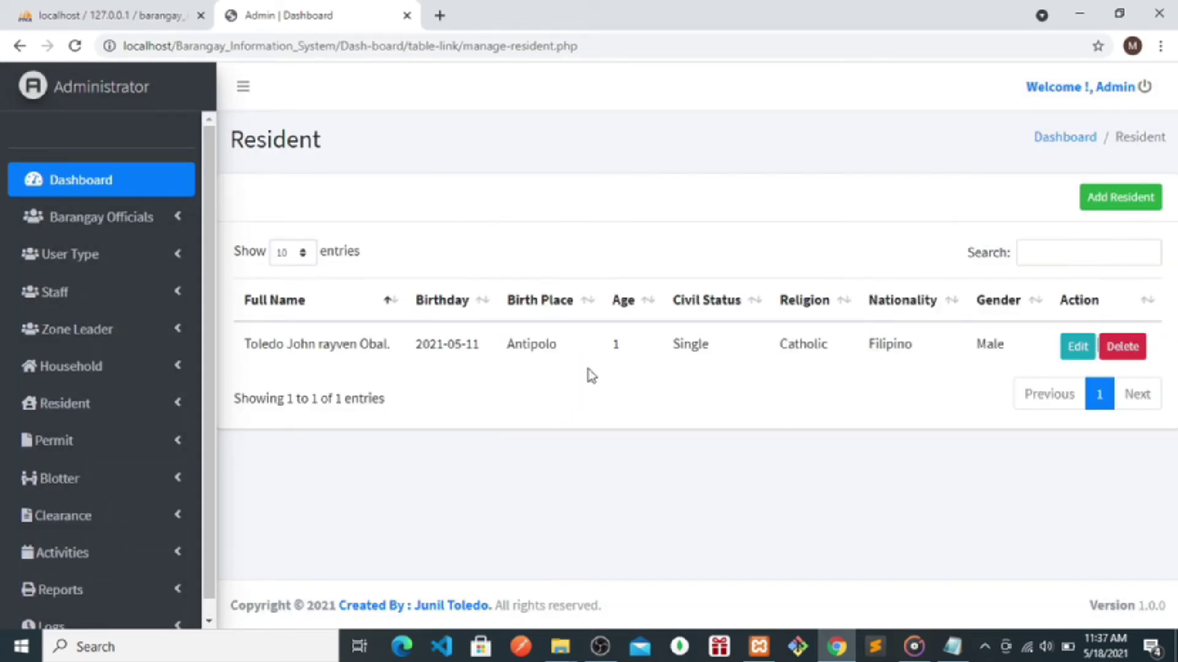
# - Open the new resident's edit form, close it unchanged, and go to the Logs audit trail
pyautogui.click(1078, 346)
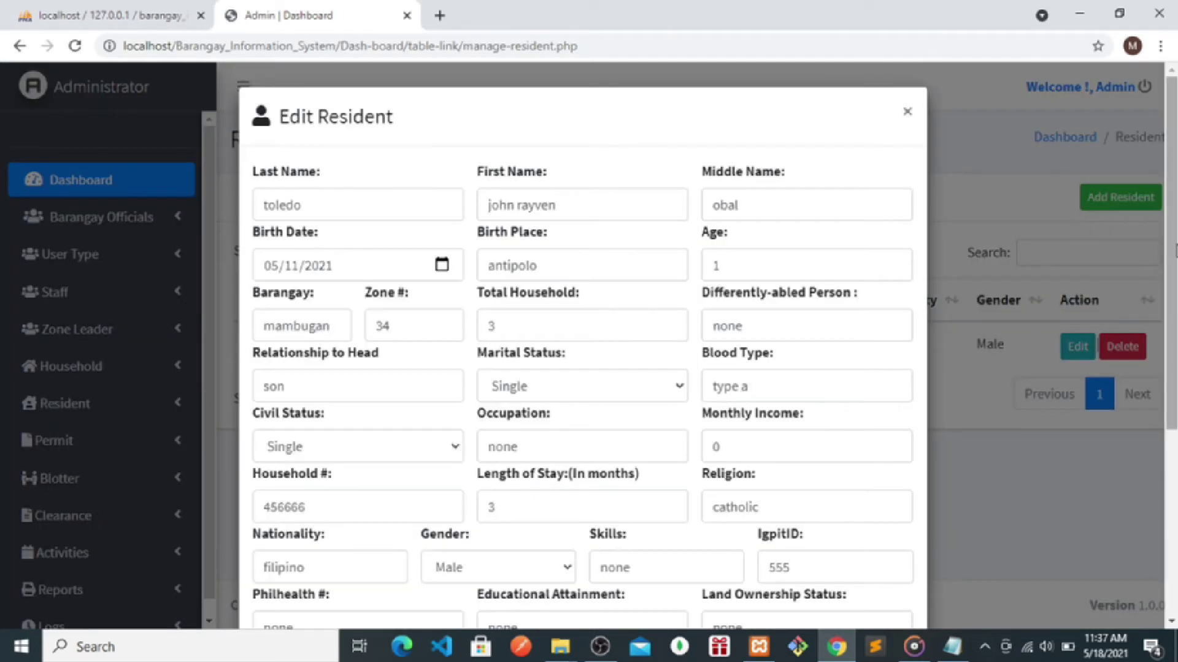
pyautogui.scroll(-5, 578, 368)
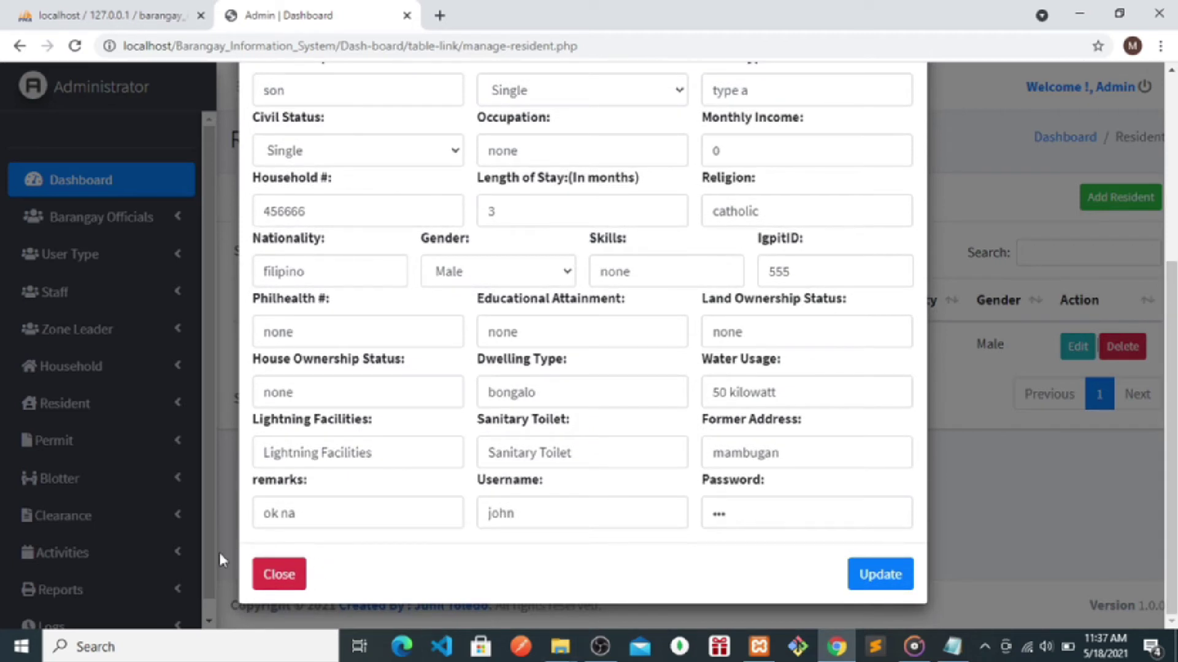
pyautogui.click(263, 579)
pyautogui.scroll(-1, 214, 616)
pyautogui.click(91, 611)
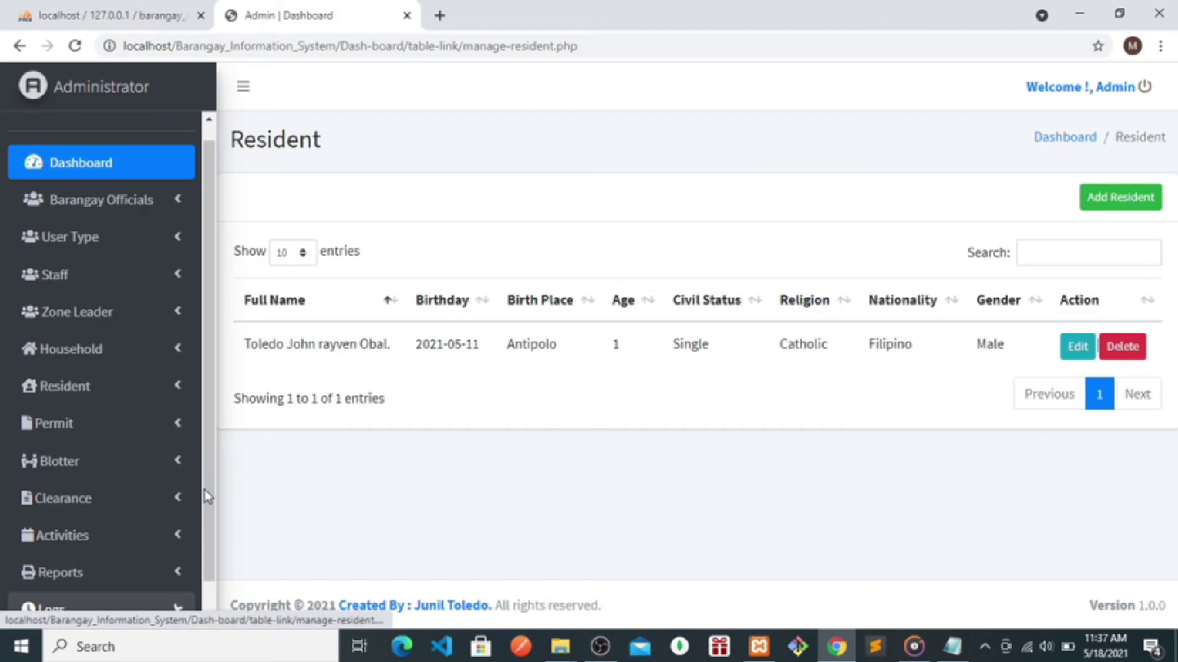
pyautogui.scroll(-2, 129, 594)
pyautogui.click(87, 607)
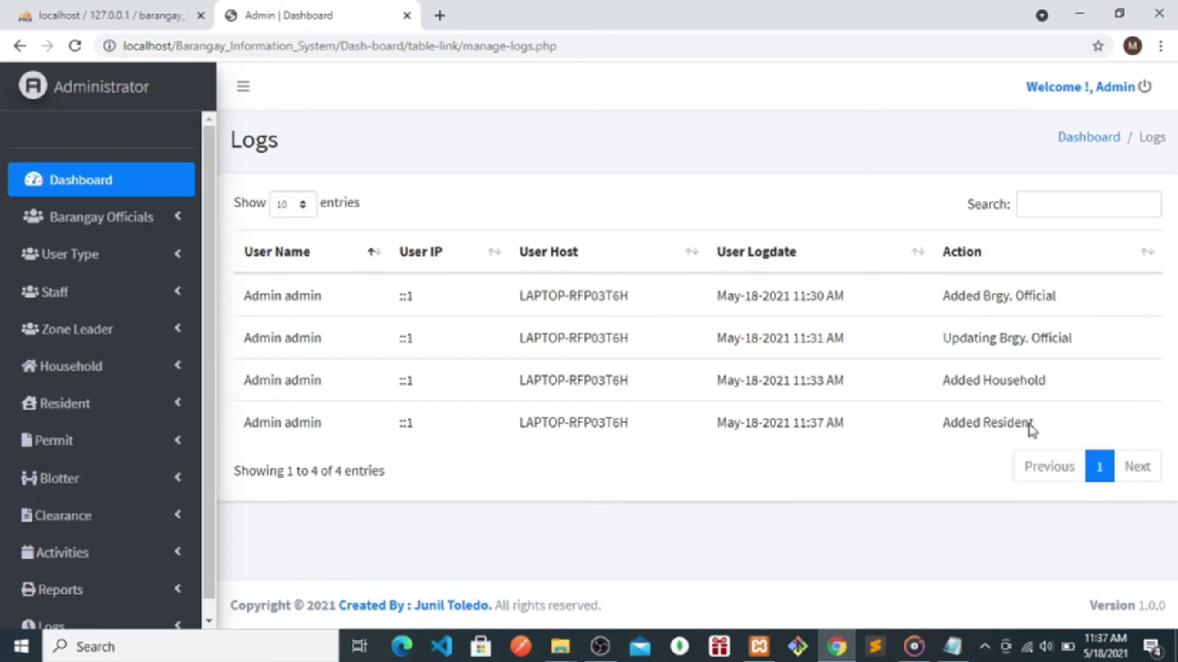
# - Check the Added Resident log entry, then go to Manage Permit and start a new permit
pyautogui.moveTo(1032, 424); pyautogui.dragTo(941, 432)
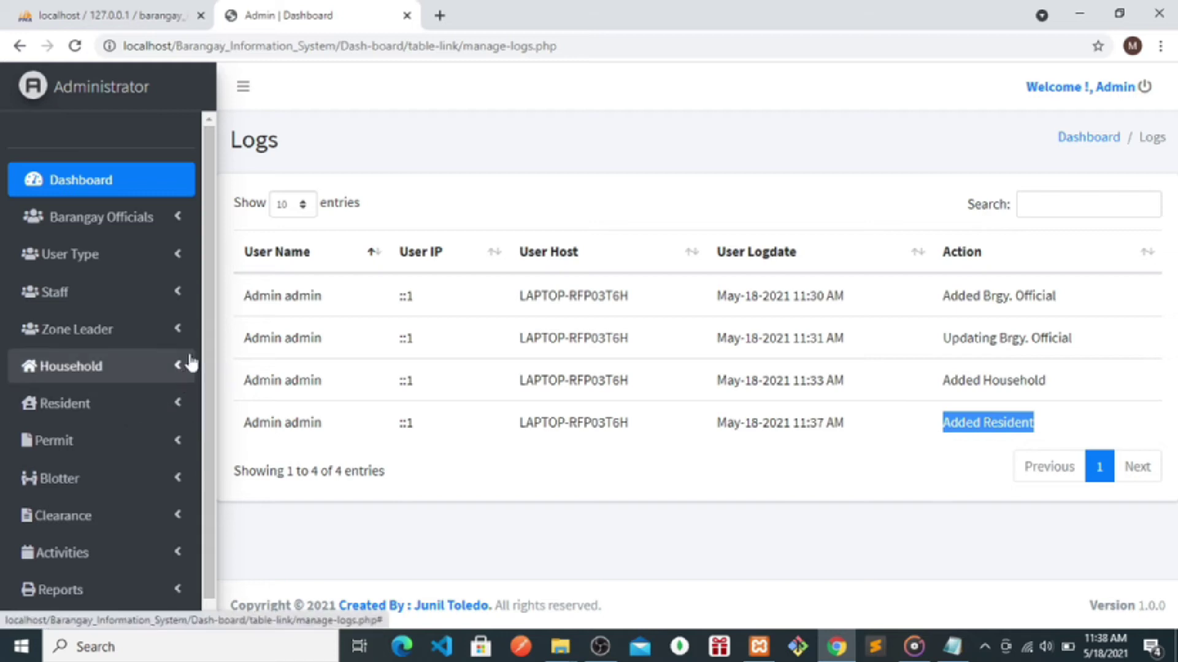
pyautogui.scroll(-1, 208, 332)
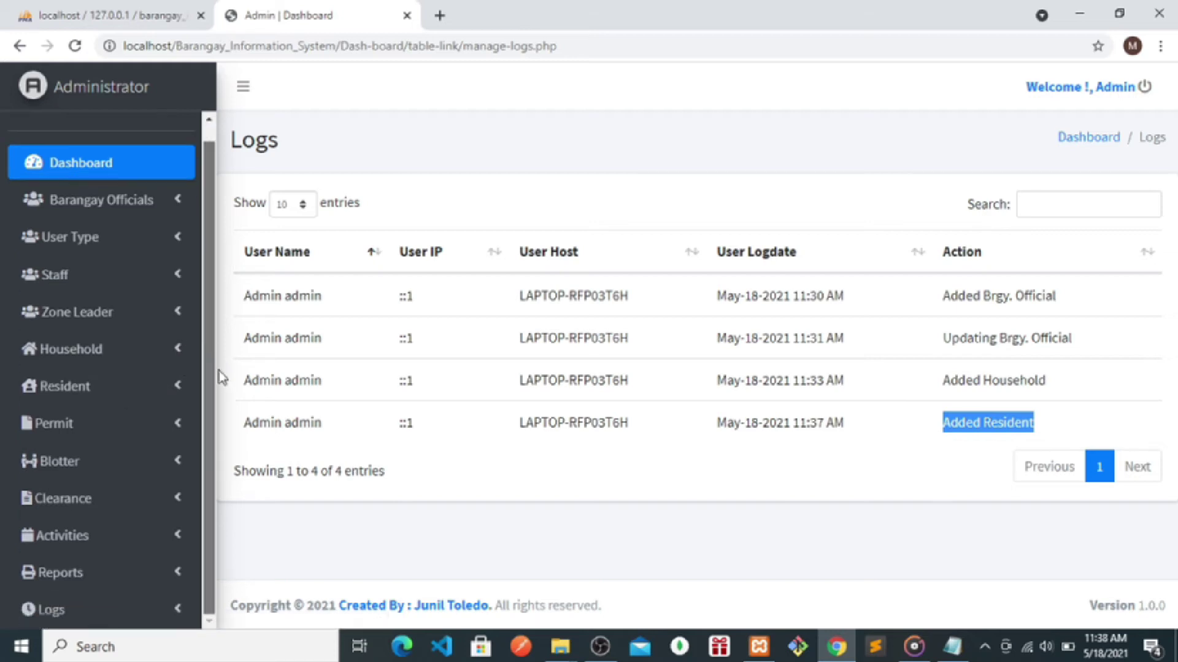
pyautogui.click(55, 431)
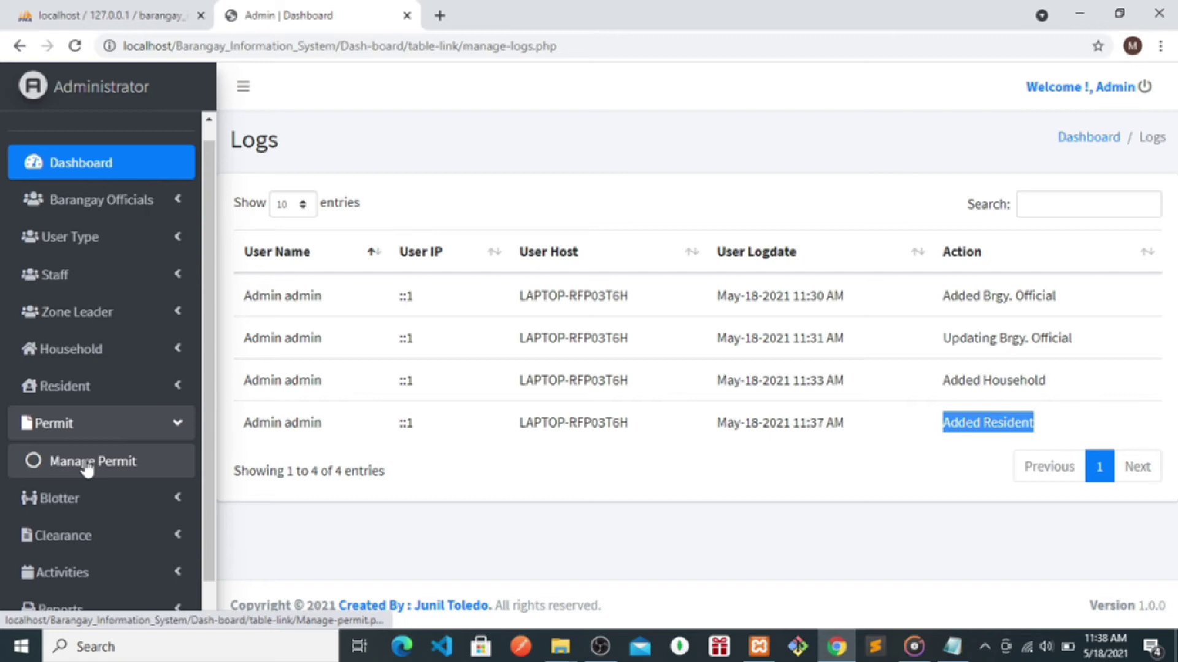
pyautogui.click(87, 469)
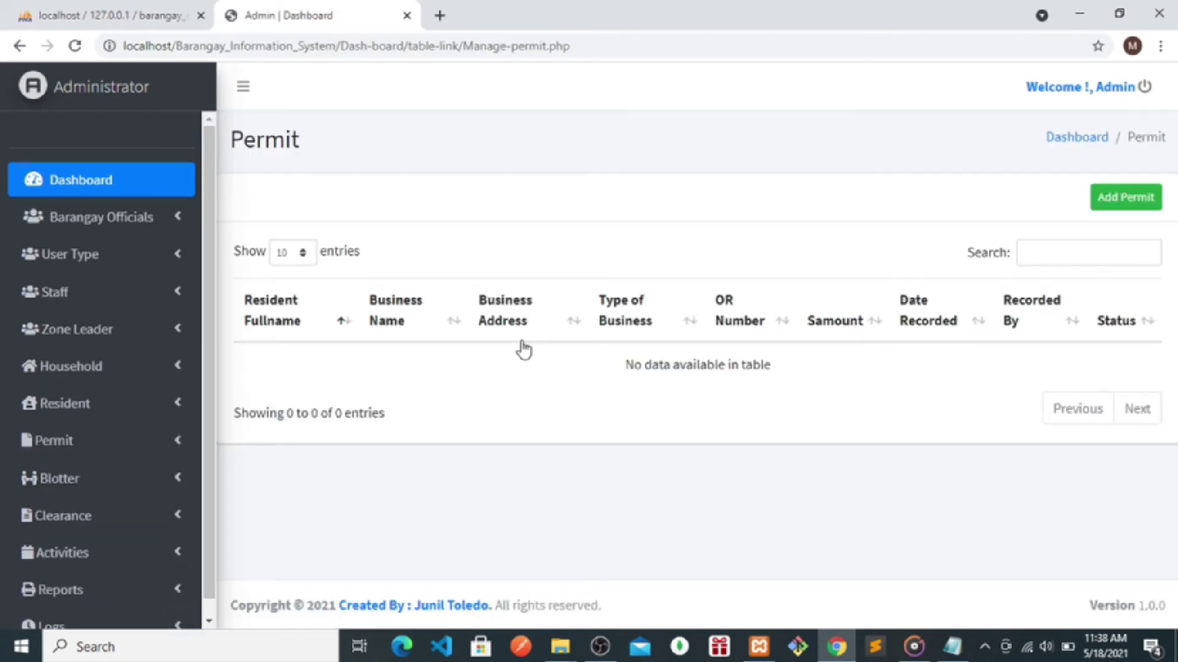
pyautogui.click(1125, 201)
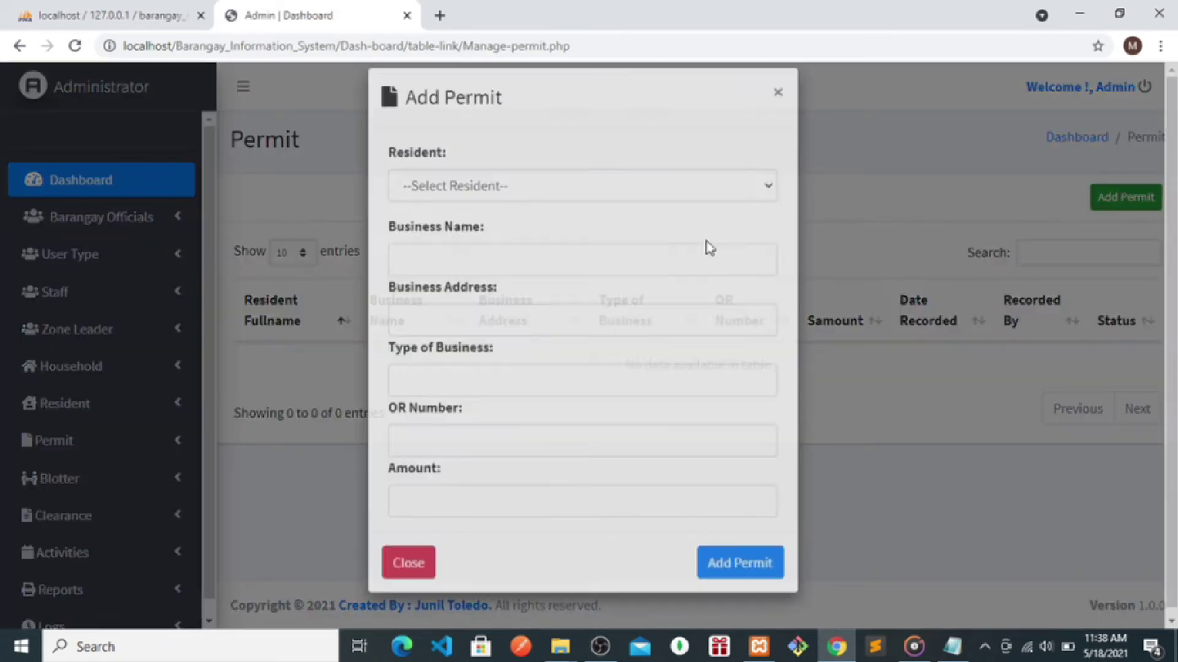
# - Choose the new resident and enter the store's business name and the Mambugan Antipolo City address
pyautogui.click(476, 214)
pyautogui.click(438, 251)
pyautogui.click(420, 277)
pyautogui.write('sarisari')
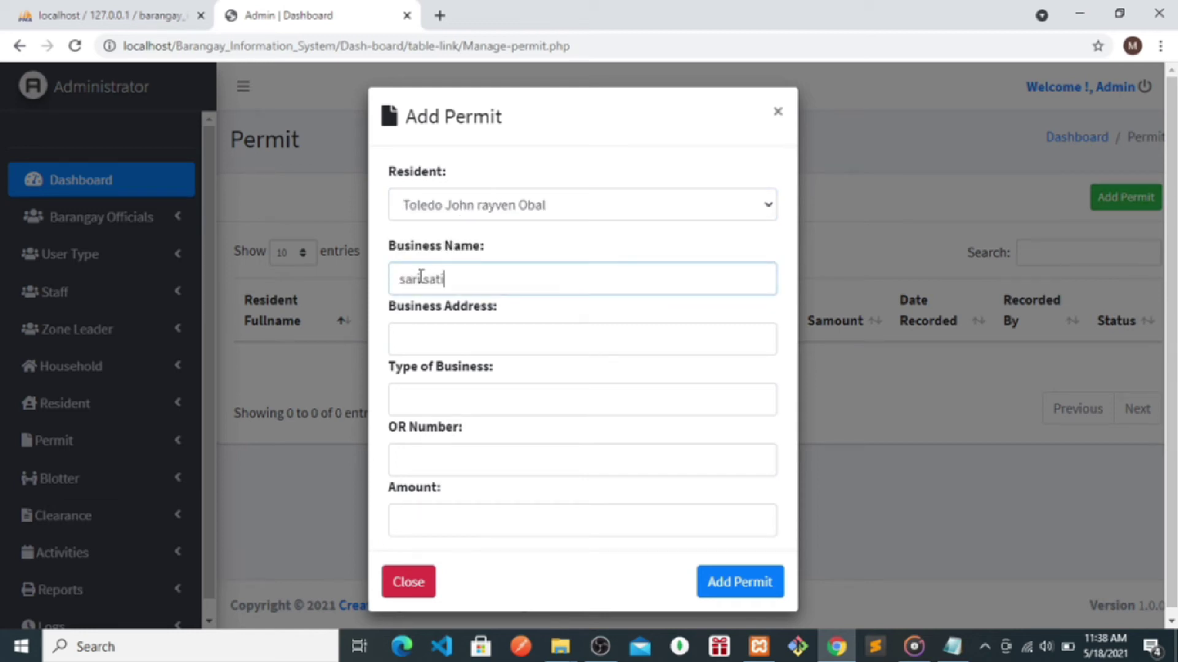
pyautogui.write(' stoir')
pyautogui.click(421, 277)
pyautogui.write('st')
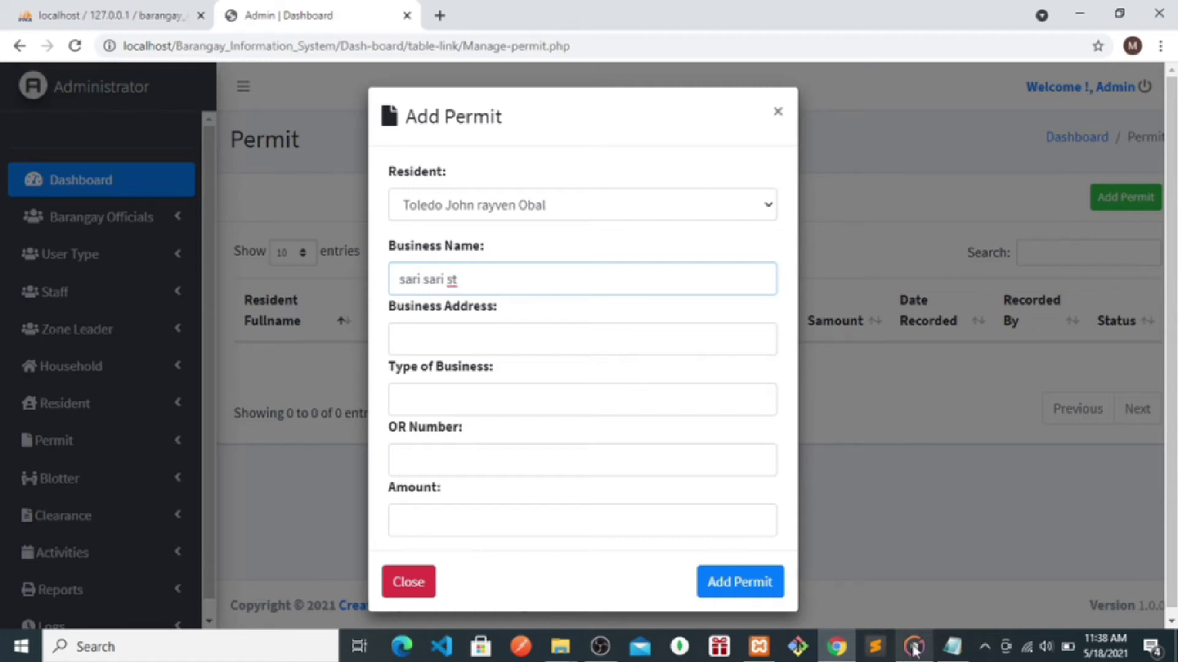
pyautogui.write('ore')
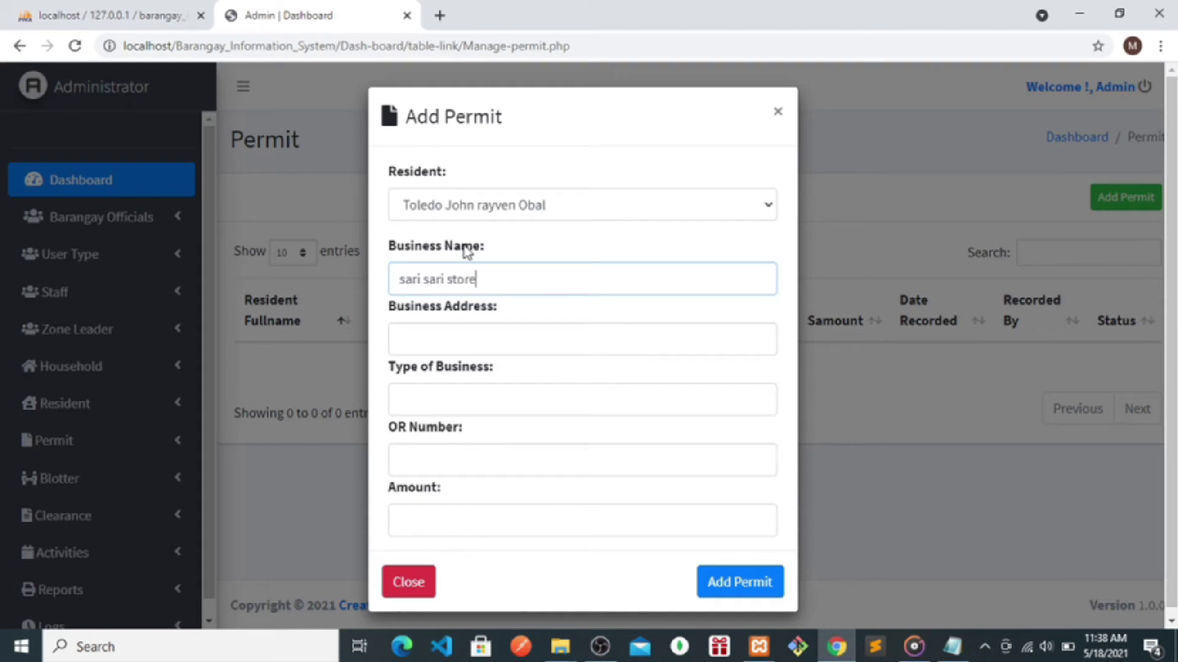
pyautogui.click(426, 342)
pyautogui.write('manbugan anti')
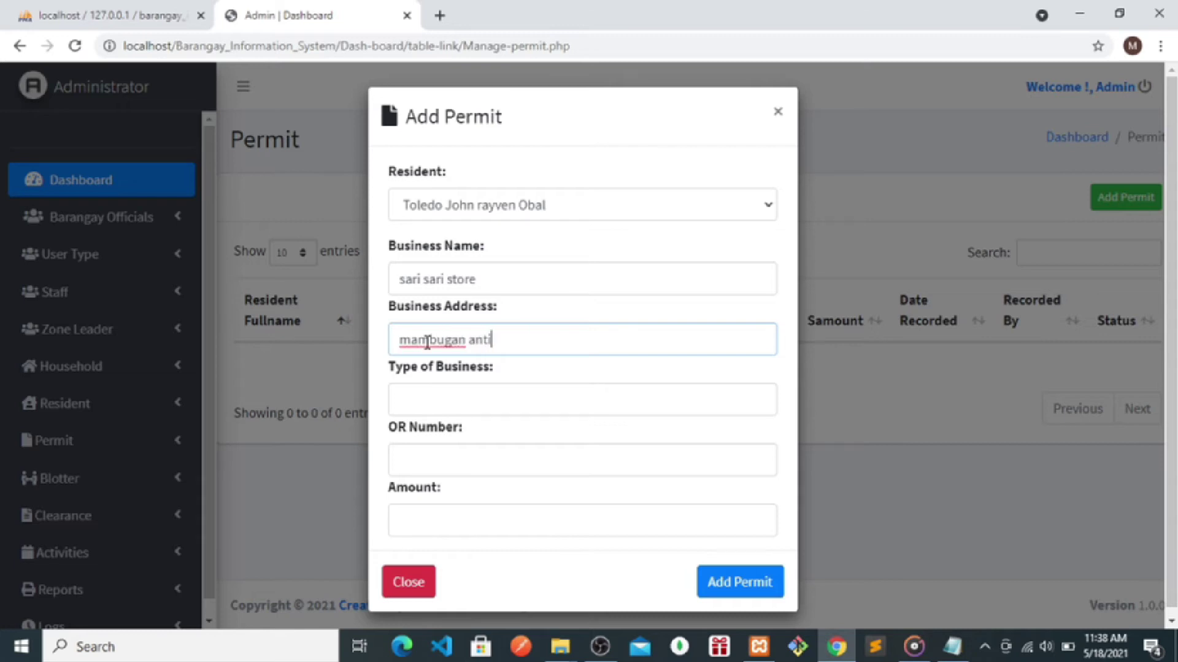
pyautogui.write('polo city')
pyautogui.click(428, 402)
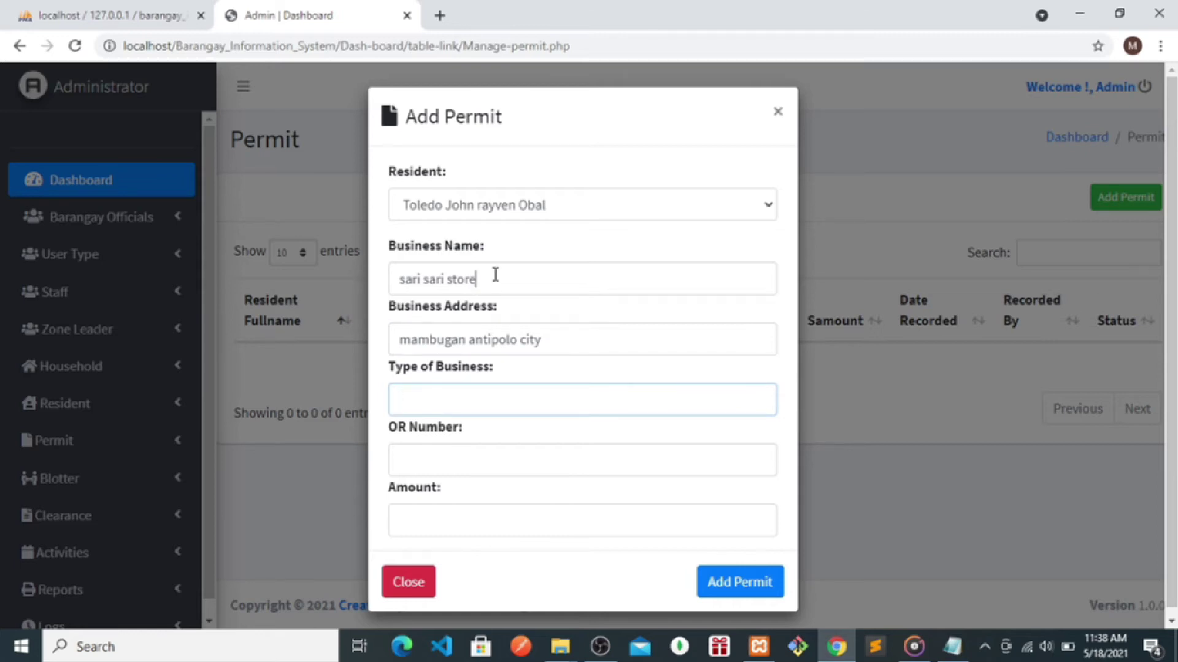
pyautogui.moveTo(494, 273); pyautogui.dragTo(404, 274)
pyautogui.press('BackSpace')
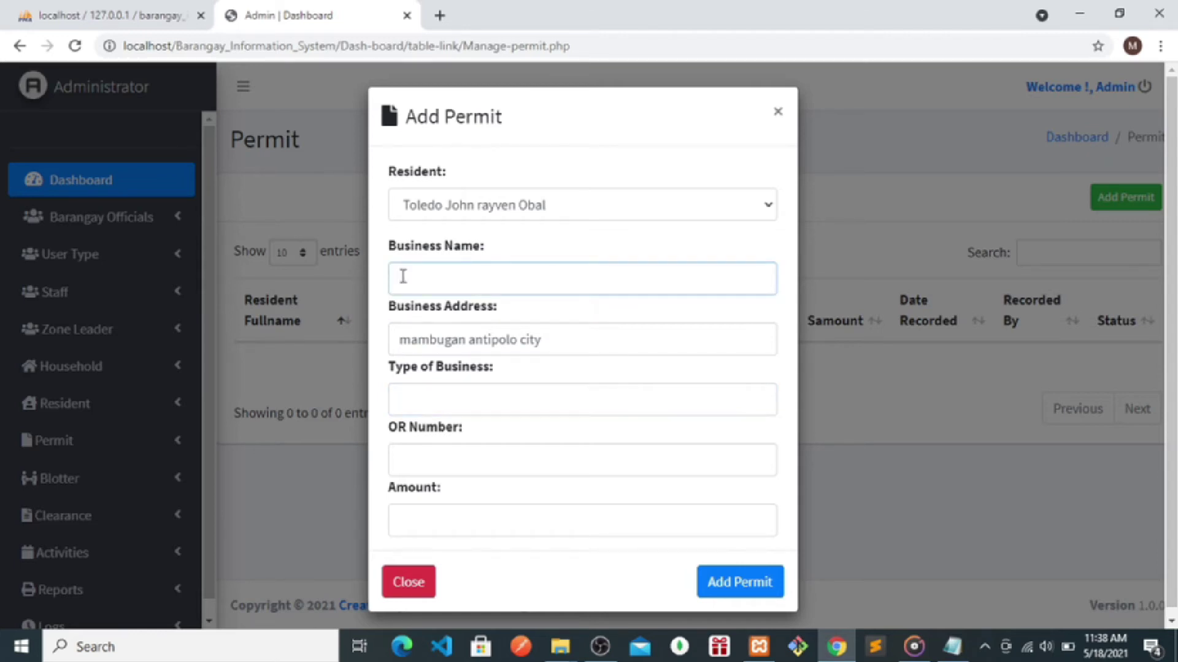
pyautogui.write('jho')
pyautogui.write('john rav')
pyautogui.write('e')
pyautogui.write('ven stor')
pyautogui.write('e')
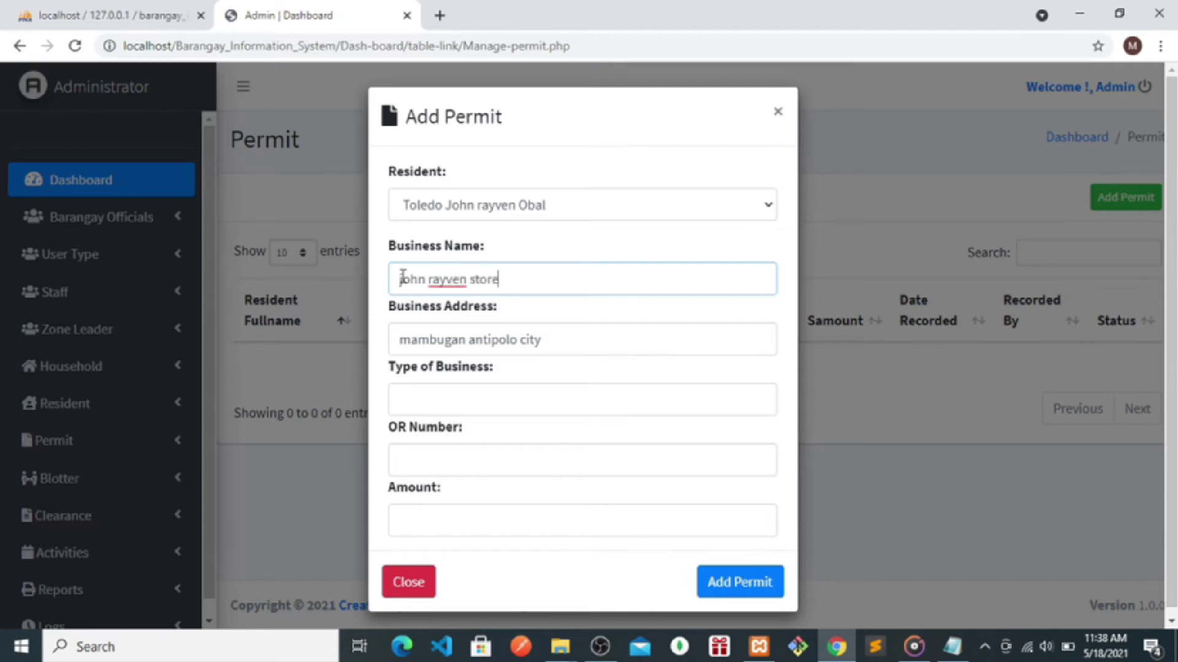
# - Set business type 'sari sari store', OR number 7888886 and amount 9000, then save the permit
pyautogui.click(406, 386)
pyautogui.write('sari sari store')
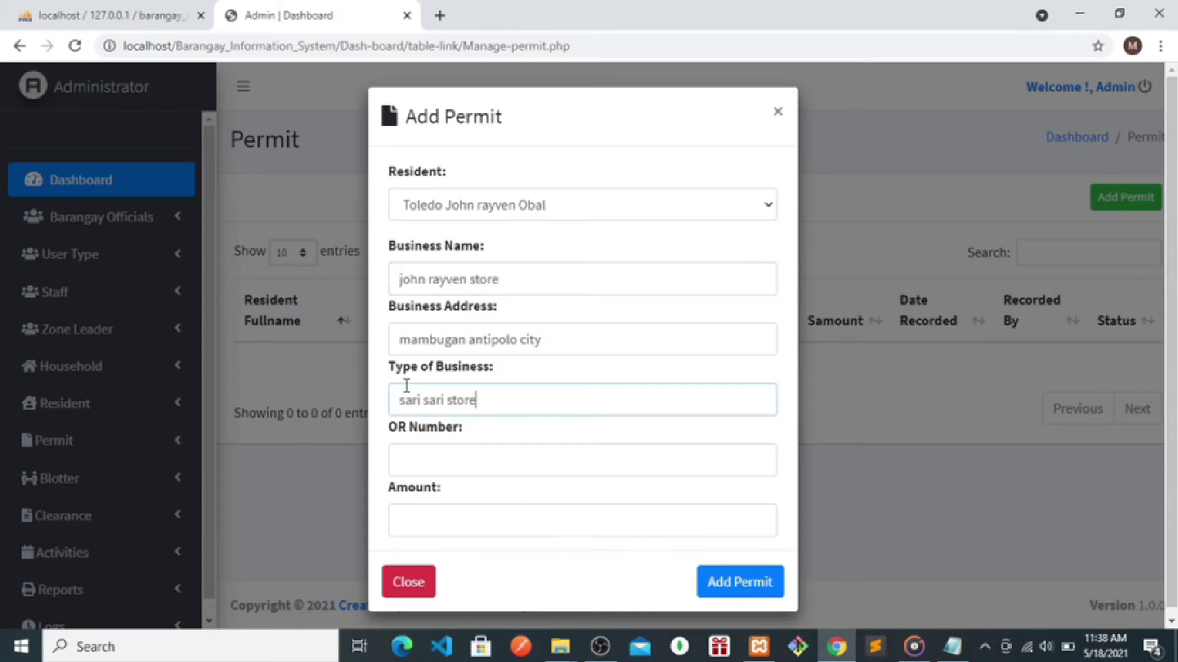
pyautogui.click(437, 474)
pyautogui.write('7888886')
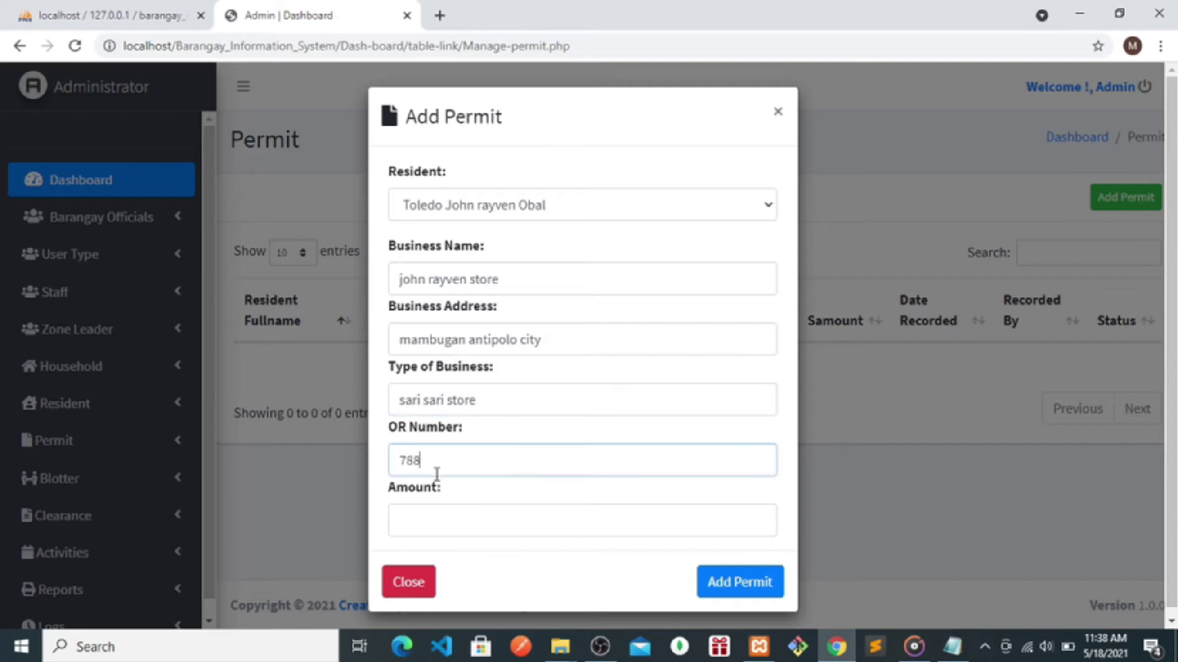
pyautogui.click(432, 517)
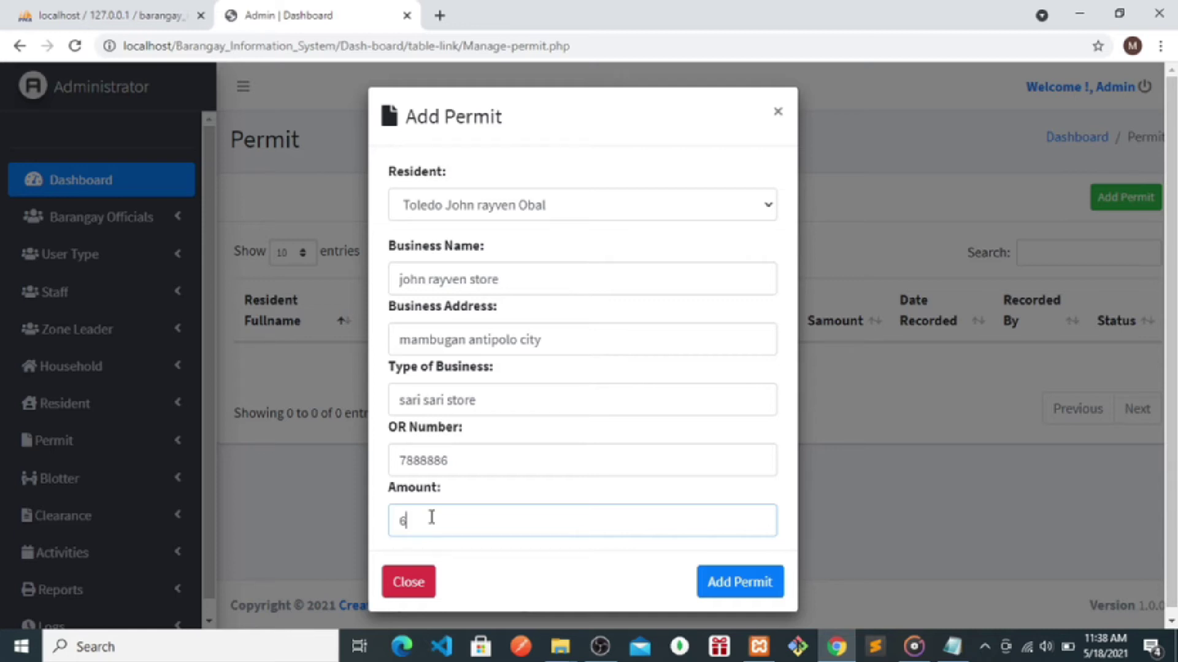
pyautogui.write('9000')
pyautogui.click(733, 583)
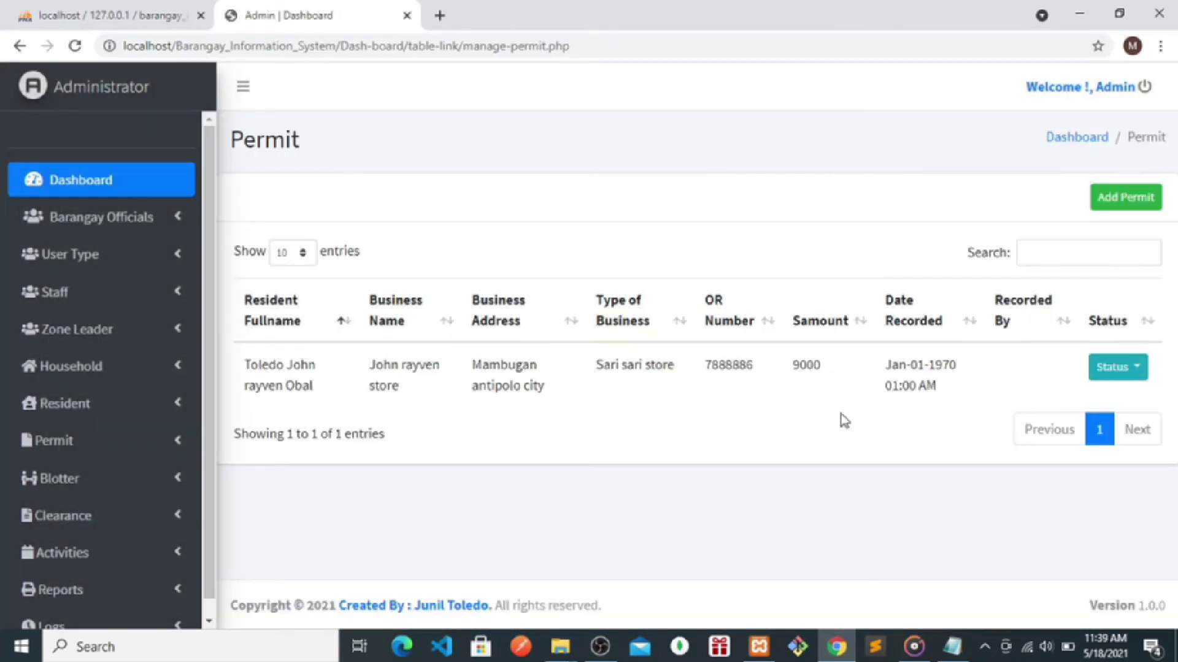
# - Look at the permit's status choices, then confirm the Added Permit entry in the Logs
pyautogui.click(1132, 381)
pyautogui.click(855, 464)
pyautogui.scroll(-1, 212, 380)
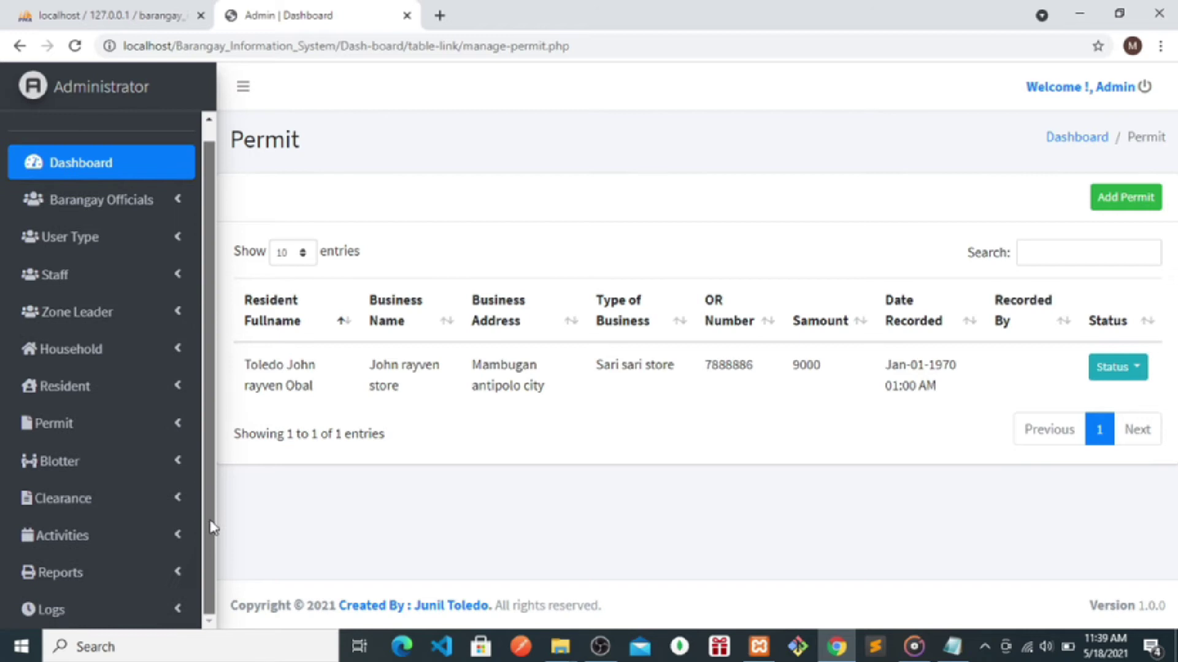
pyautogui.click(92, 610)
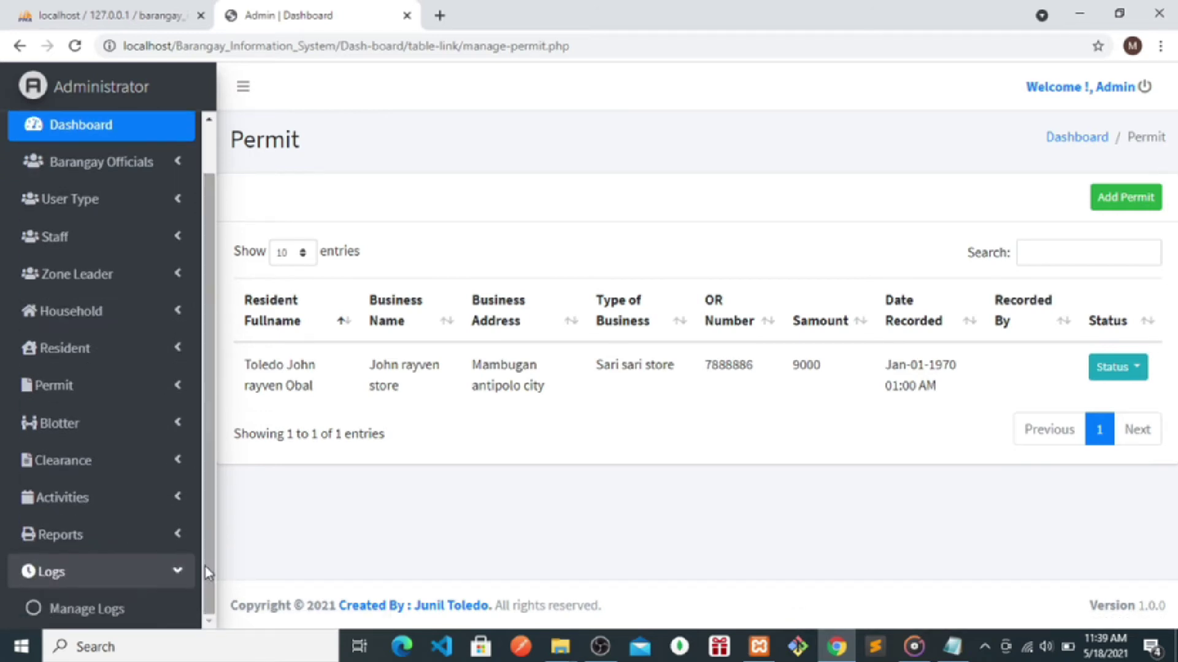
pyautogui.click(92, 609)
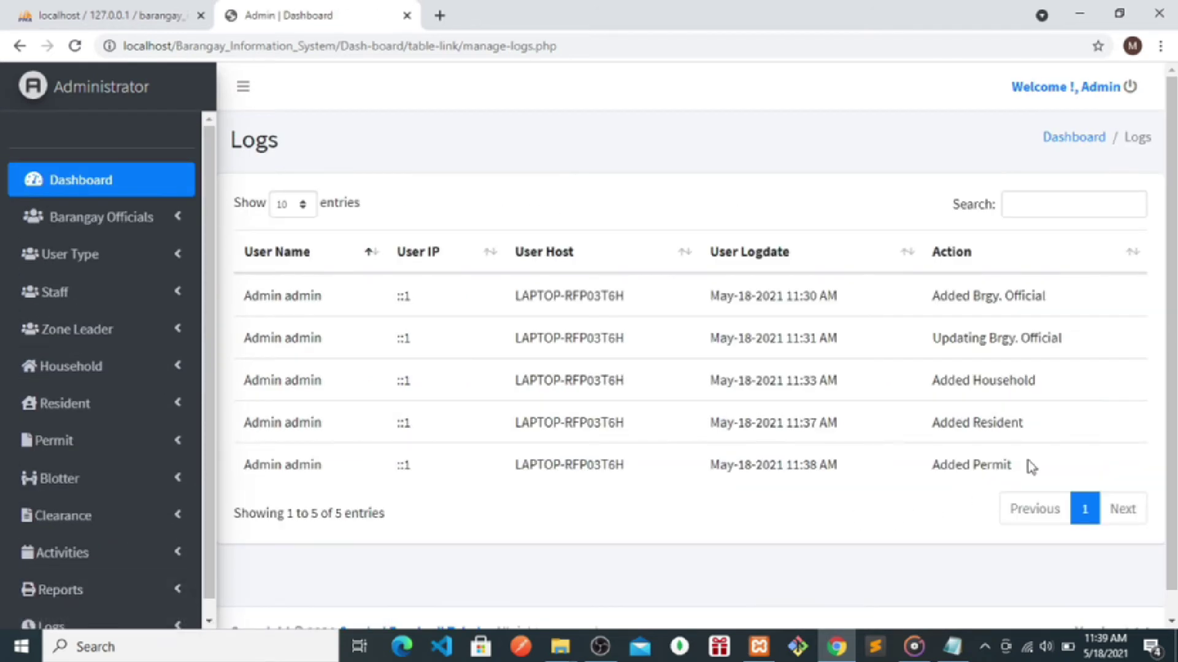
pyautogui.moveTo(1060, 462); pyautogui.dragTo(936, 467)
pyautogui.click(686, 549)
# - View the recorded permit under Manage Permit, then go to the Blotter records list
pyautogui.click(58, 443)
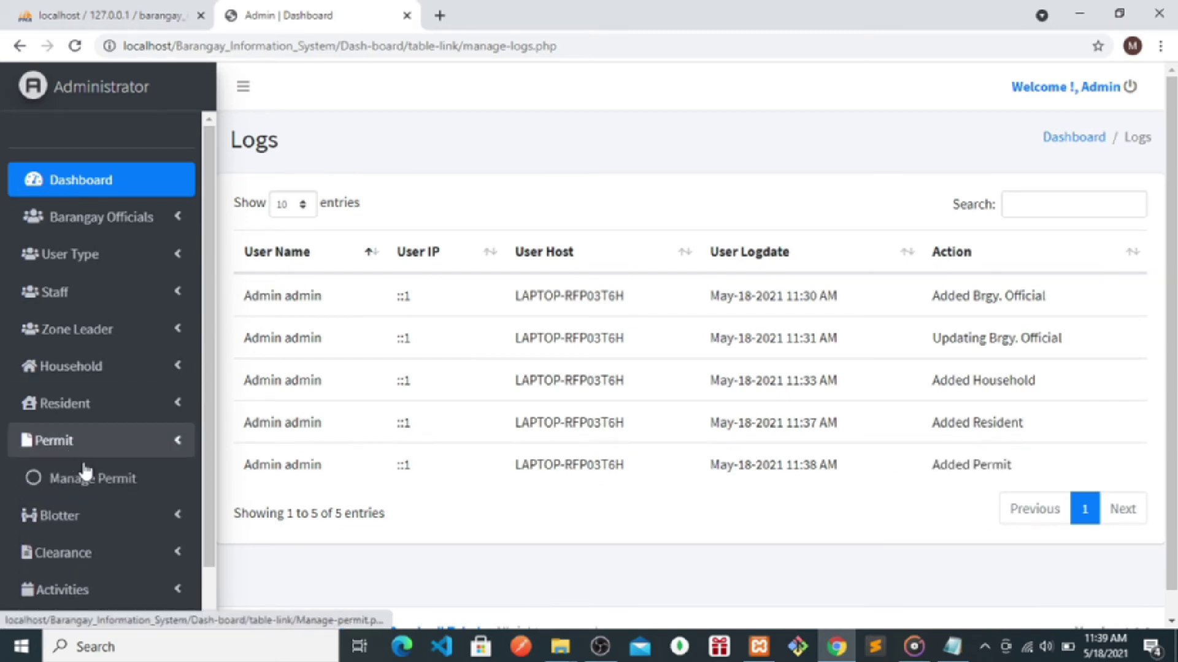
pyautogui.click(95, 483)
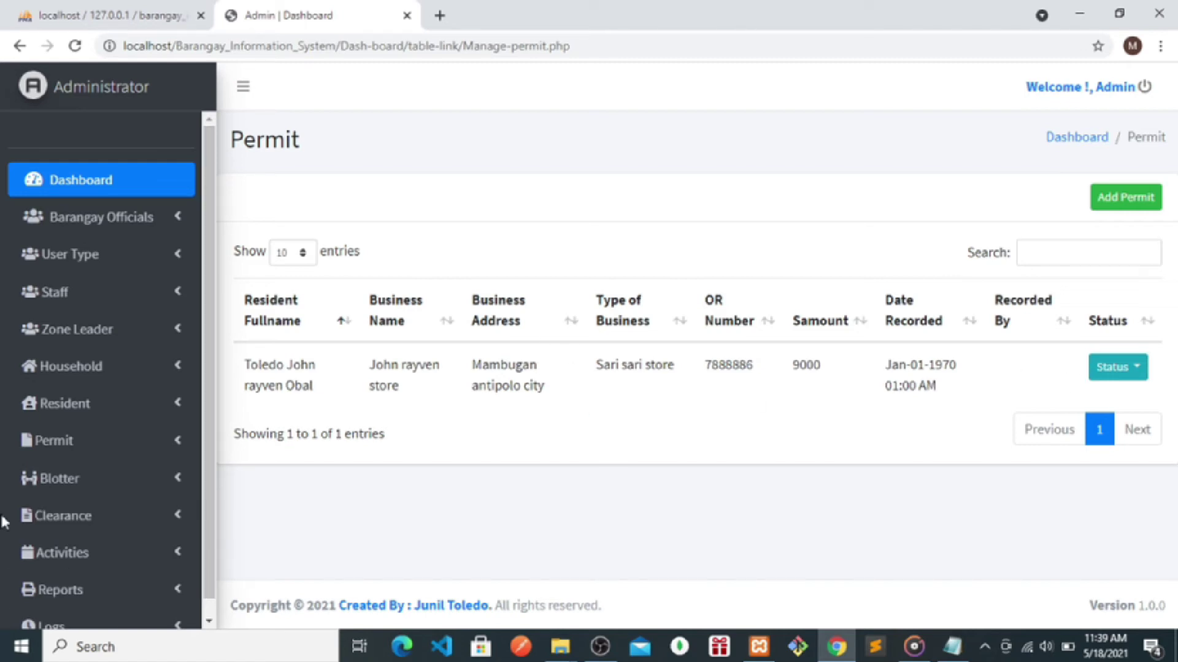
pyautogui.click(82, 477)
pyautogui.click(85, 518)
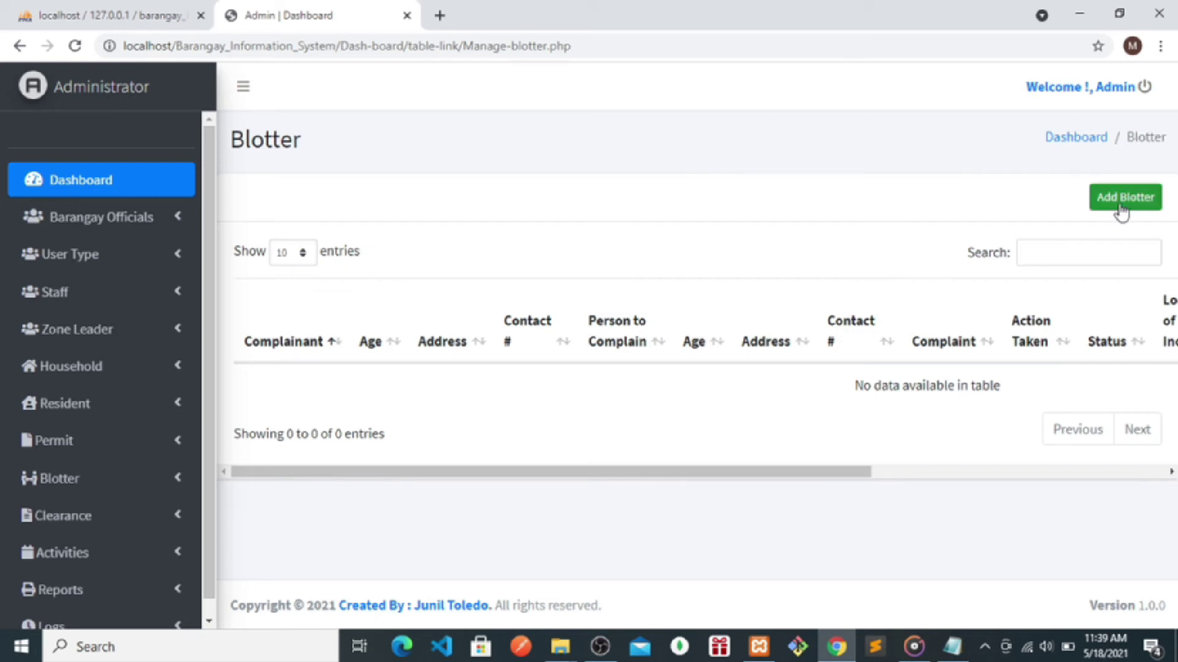
# - Start a new blotter with the resident as complainant, age 23, plus their address and contact number
pyautogui.click(1121, 199)
pyautogui.click(433, 206)
pyautogui.click(433, 247)
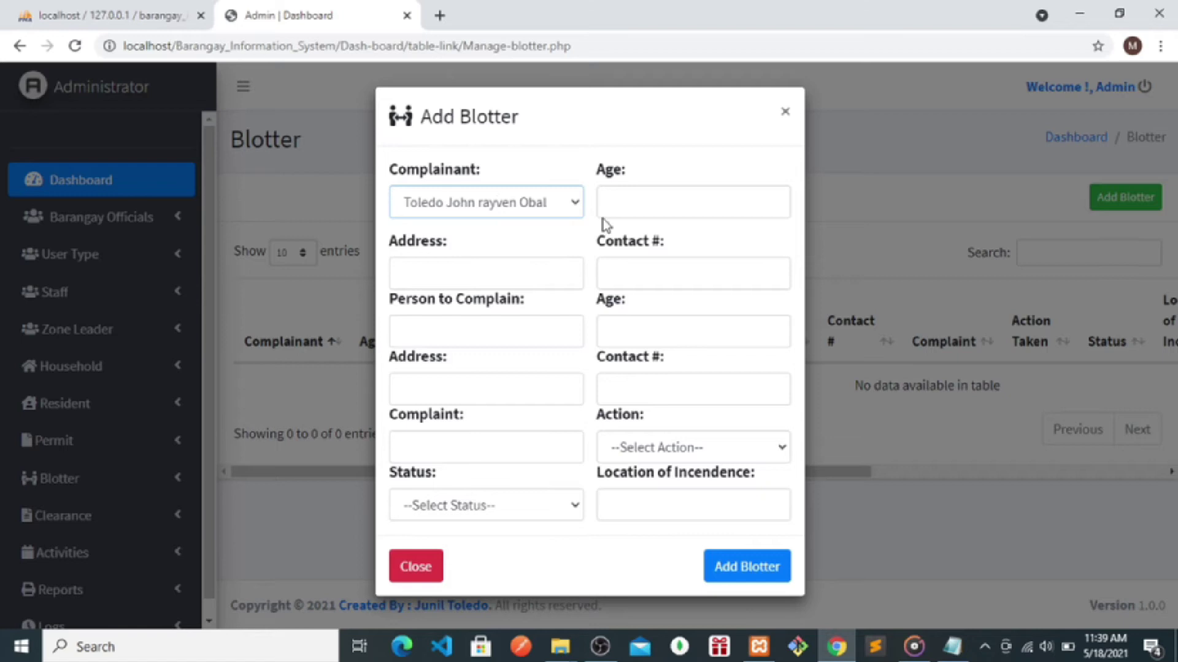
pyautogui.click(625, 199)
pyautogui.write('23')
pyautogui.click(492, 277)
pyautogui.write('mambug')
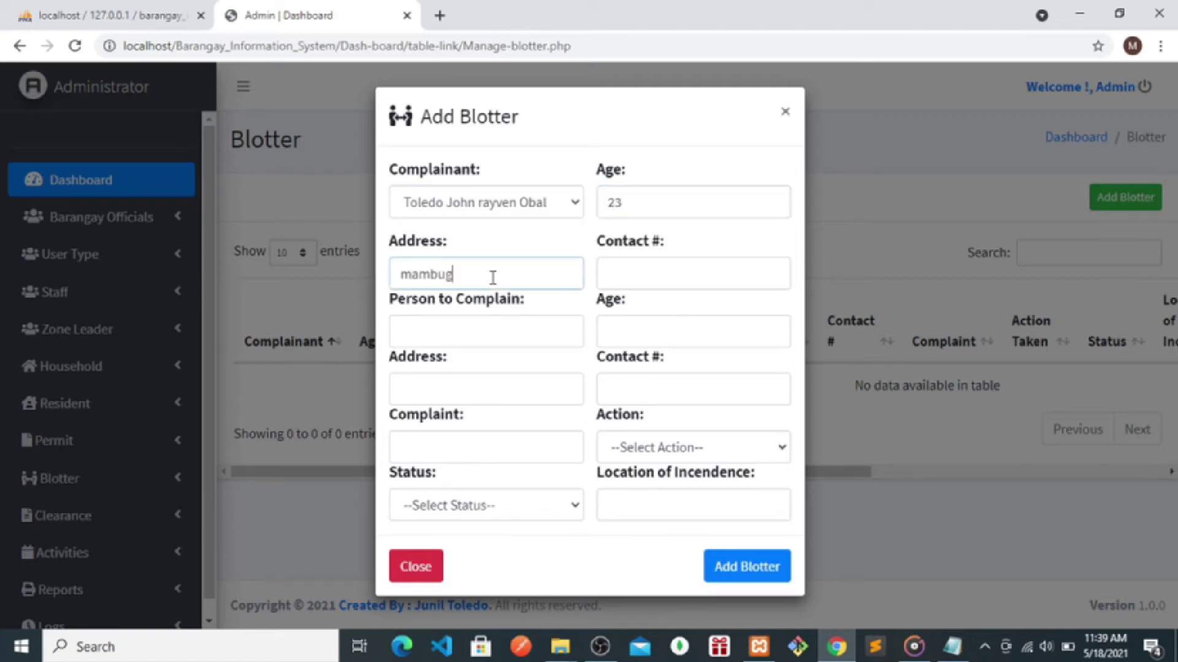
pyautogui.write('an antipol')
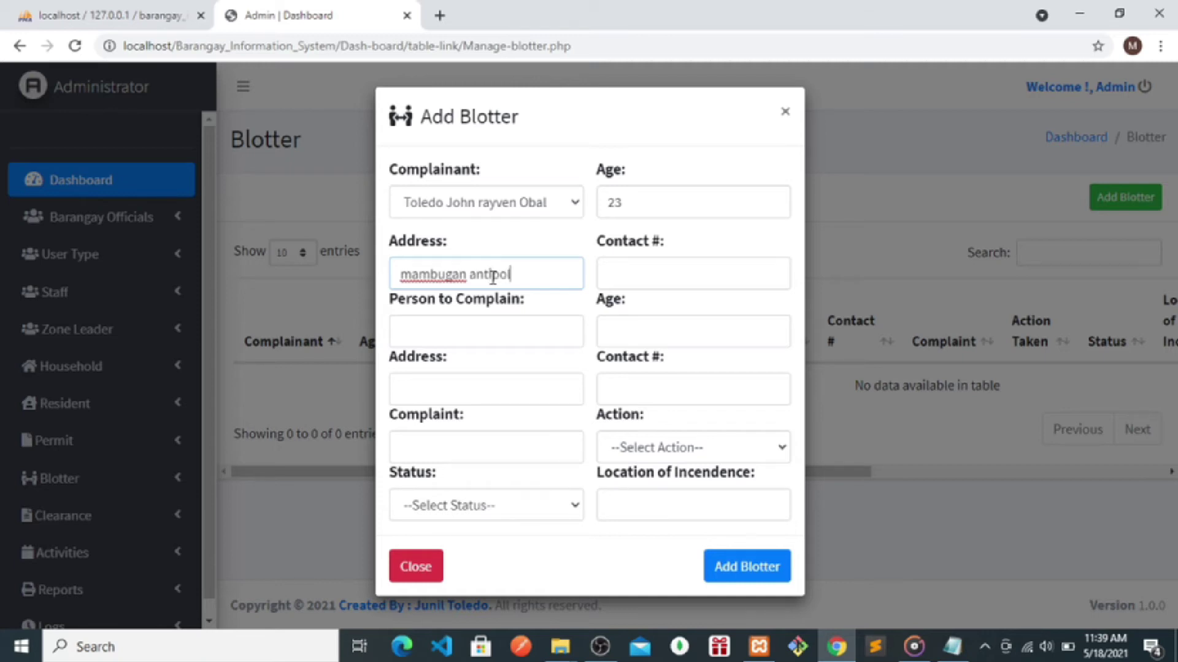
pyautogui.write('o vi')
pyautogui.press('BackSpace')
pyautogui.press('BackSpace')
pyautogui.write('c')
pyautogui.click(638, 273)
# - Enter the respondent's name, age 34, address and contact number
pyautogui.click(448, 330)
pyautogui.write('na')
pyautogui.press('BackSpace')
pyautogui.press('BackSpace')
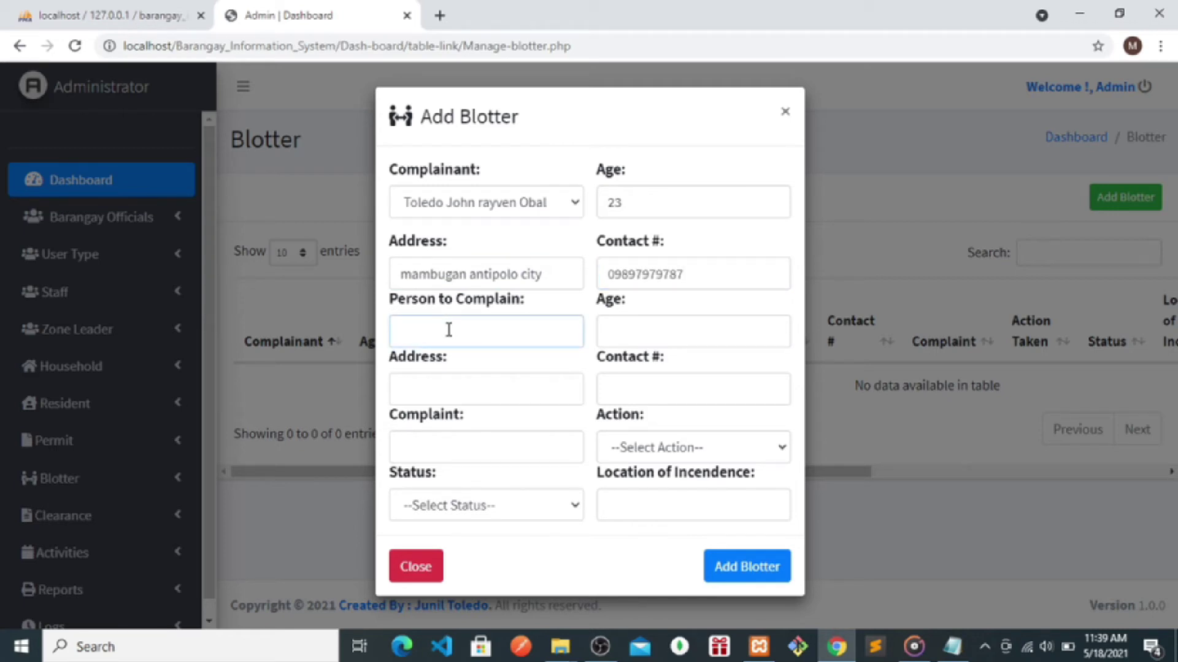
pyautogui.click(651, 336)
pyautogui.write('34')
pyautogui.click(422, 381)
pyautogui.write('ma')
pyautogui.press('BackSpace')
pyautogui.press('BackSpace')
pyautogui.write('co')
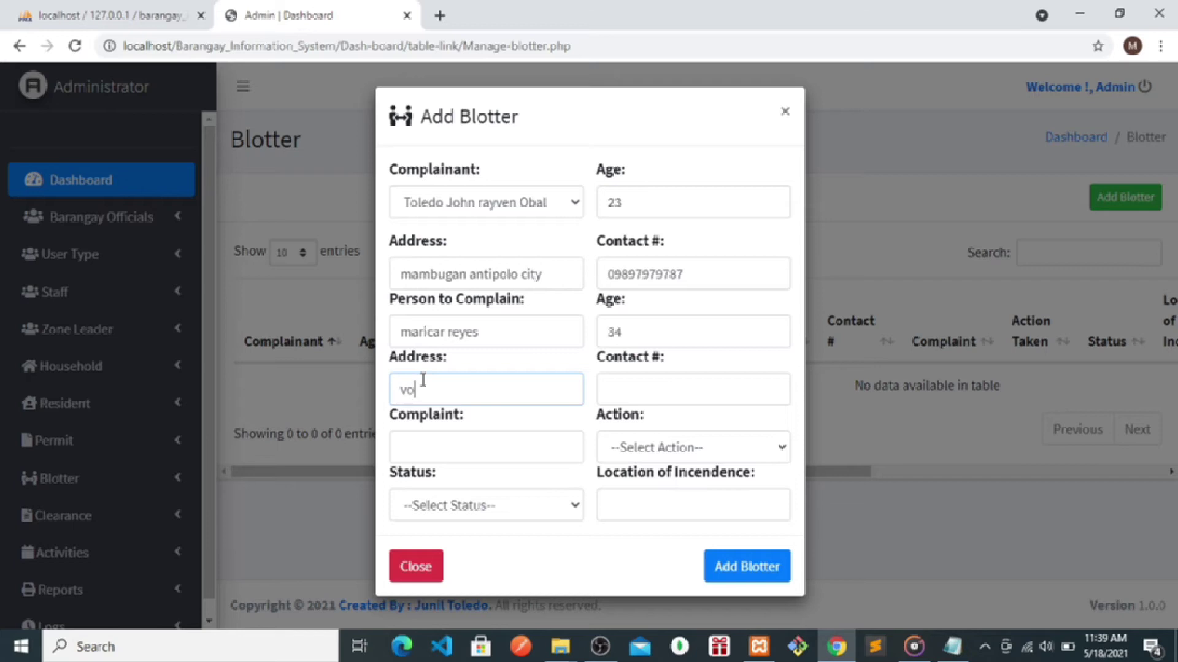
pyautogui.write('geo gate 12')
pyautogui.click(639, 397)
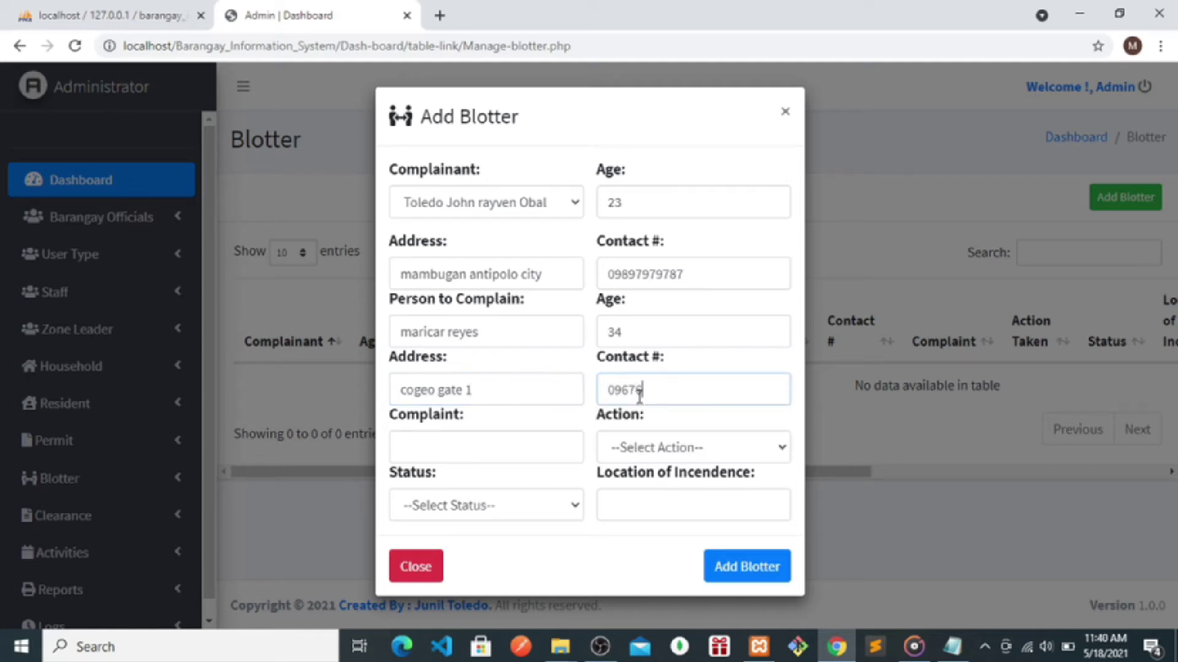
# - Enter complaint 'nang tsismis', action Negotiating, status Not Solved, location 'sa typap', and save the blotter
pyautogui.click(464, 449)
pyautogui.write('m')
pyautogui.write('na')
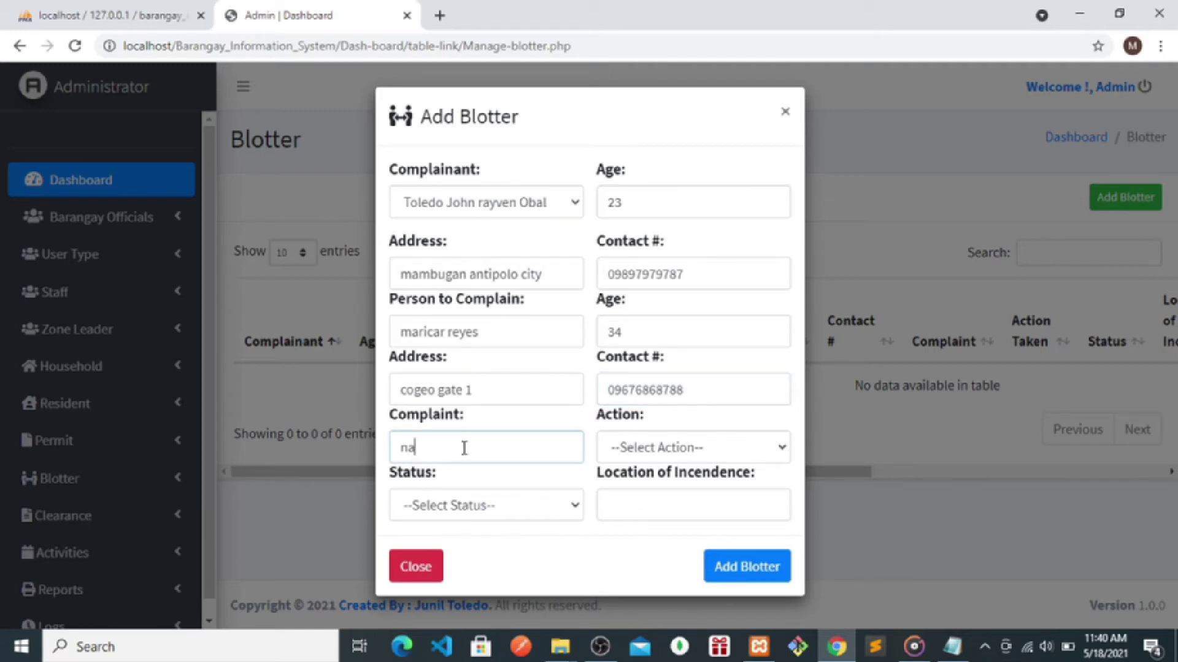
pyautogui.write('ng tsismis')
pyautogui.click(640, 457)
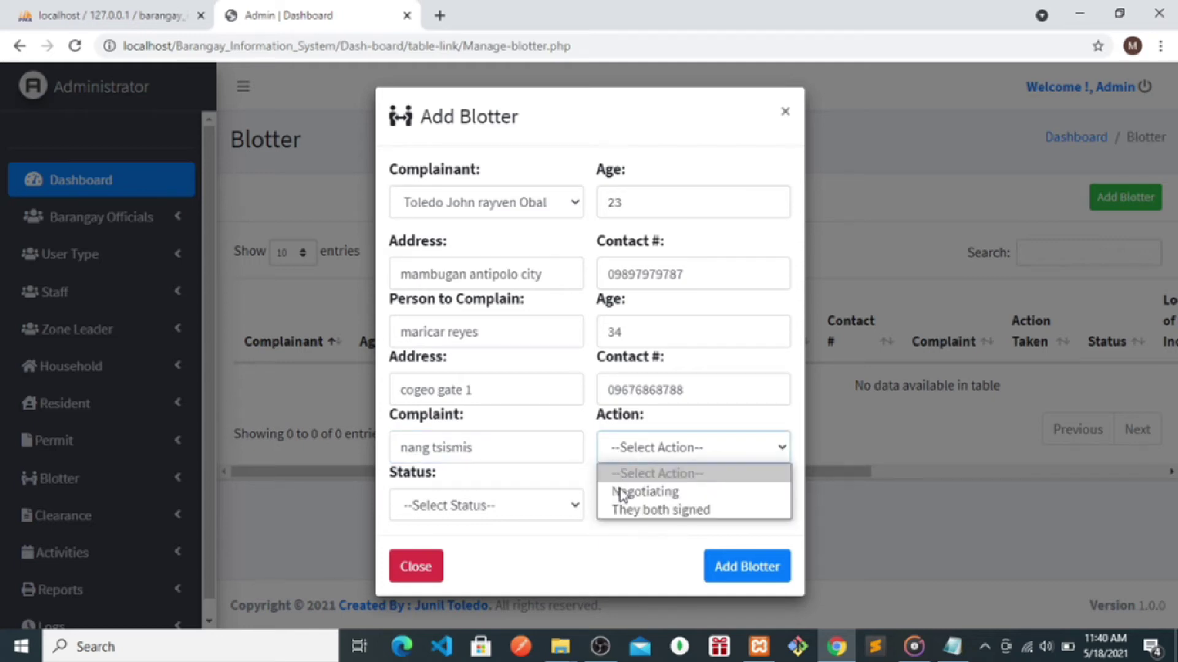
pyautogui.click(621, 493)
pyautogui.click(472, 509)
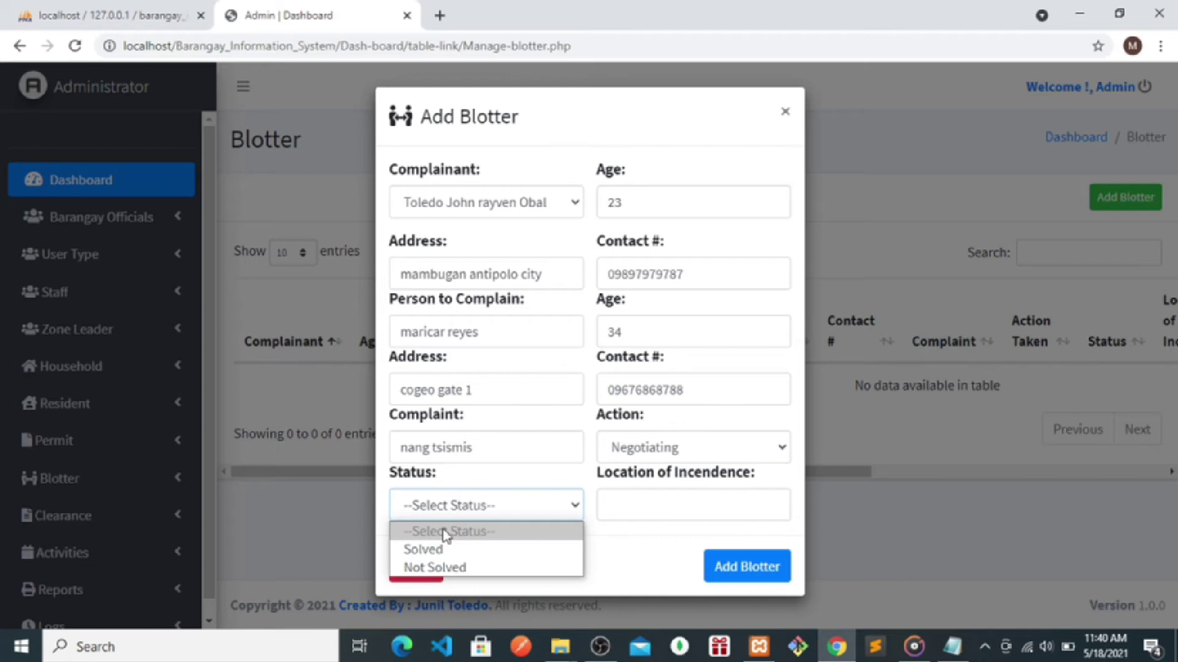
pyautogui.click(429, 567)
pyautogui.click(637, 509)
pyautogui.write('sa ty')
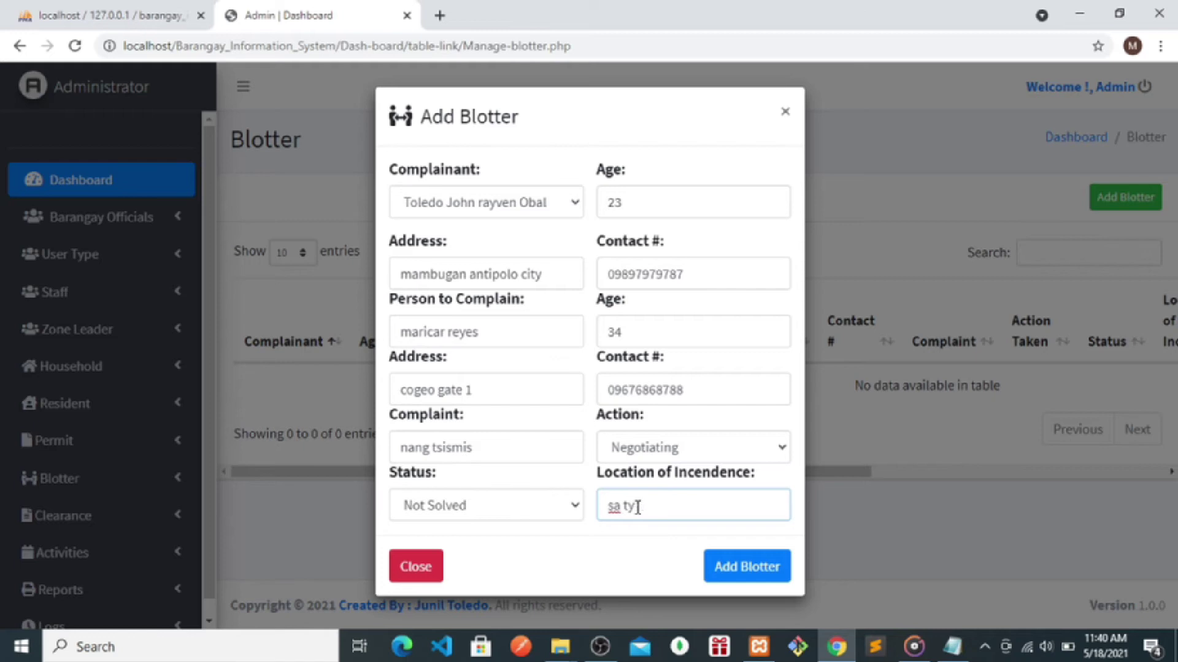
pyautogui.write('papa')
pyautogui.click(723, 572)
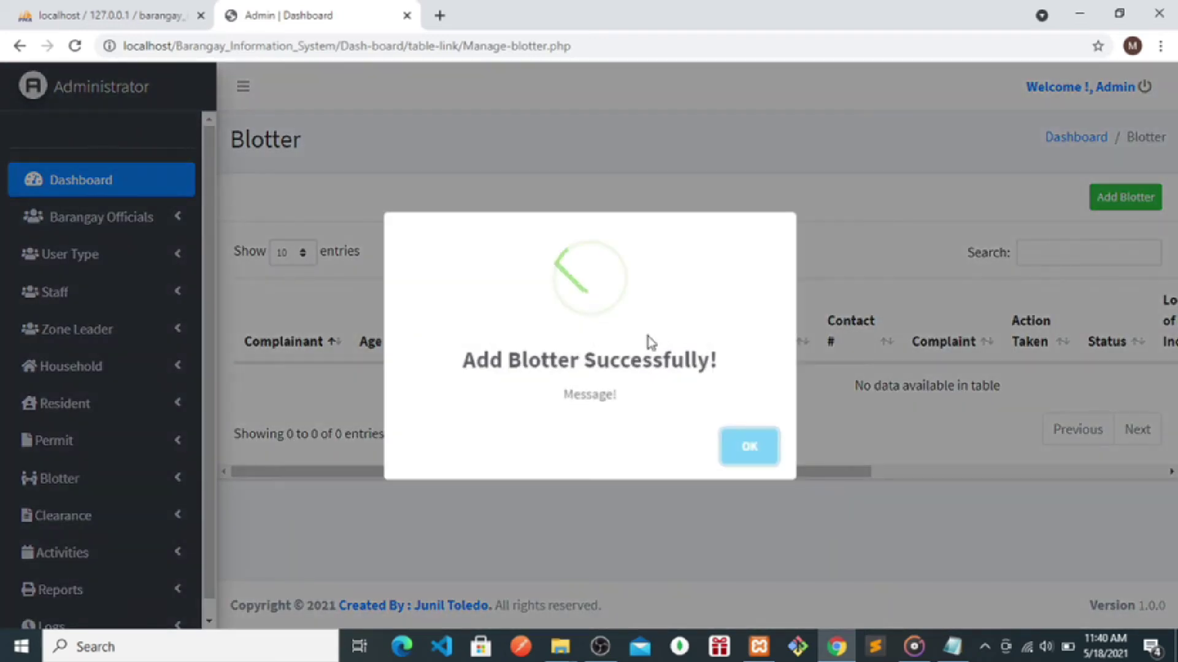
pyautogui.moveTo(740, 375); pyautogui.dragTo(546, 386)
pyautogui.click(845, 486)
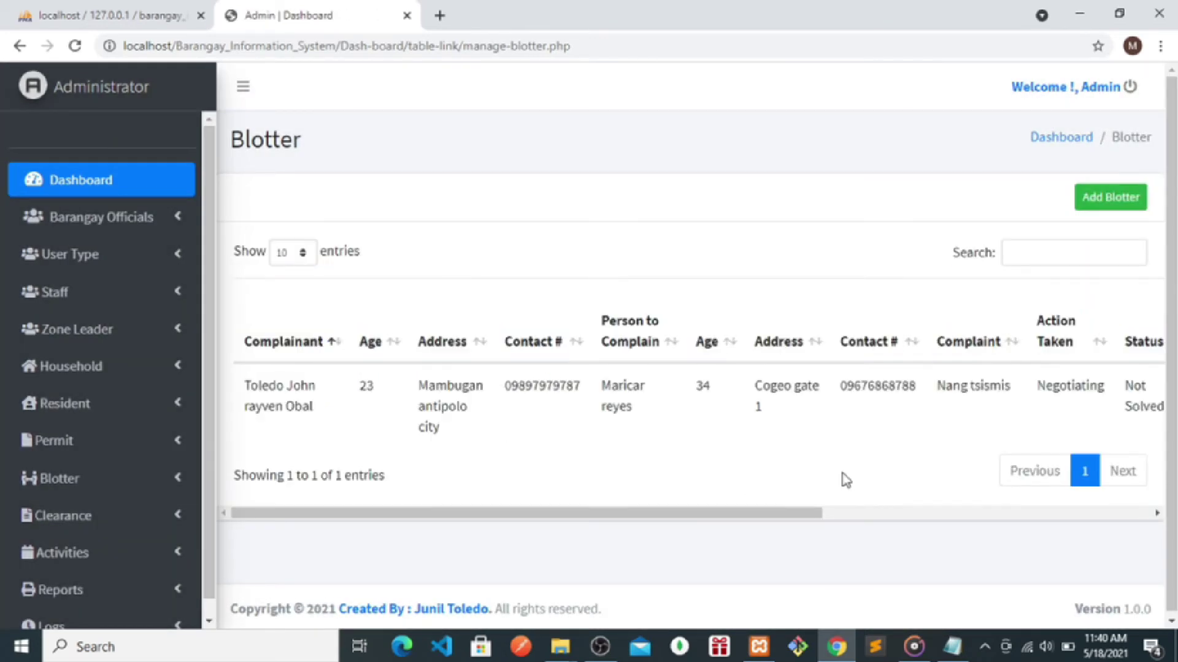
# - View the Added Blotter entry at 11:40 AM in Logs, then go to the Permit Clearance list
pyautogui.moveTo(205, 432); pyautogui.dragTo(203, 437)
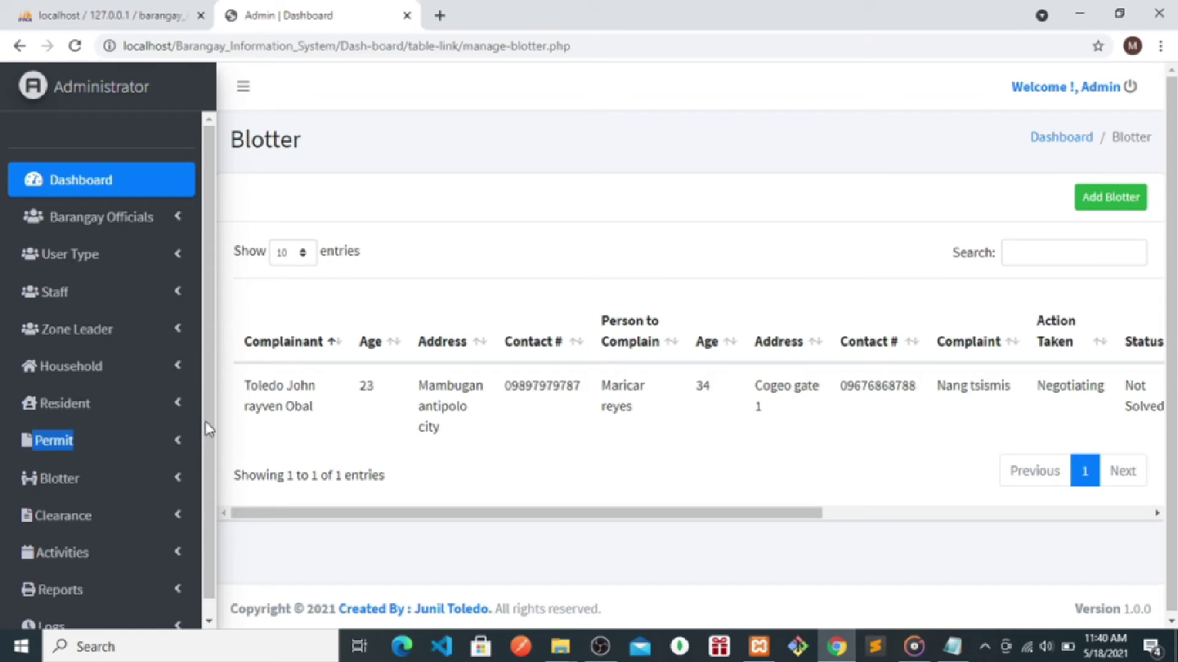
pyautogui.scroll(-1, 207, 488)
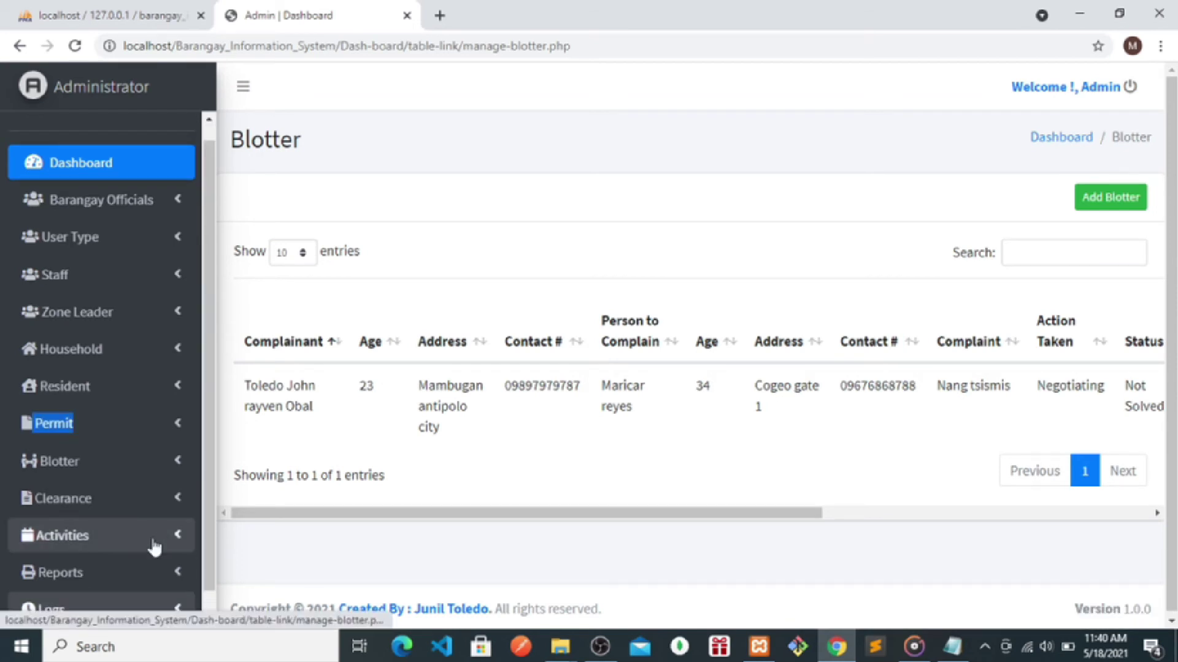
pyautogui.click(51, 610)
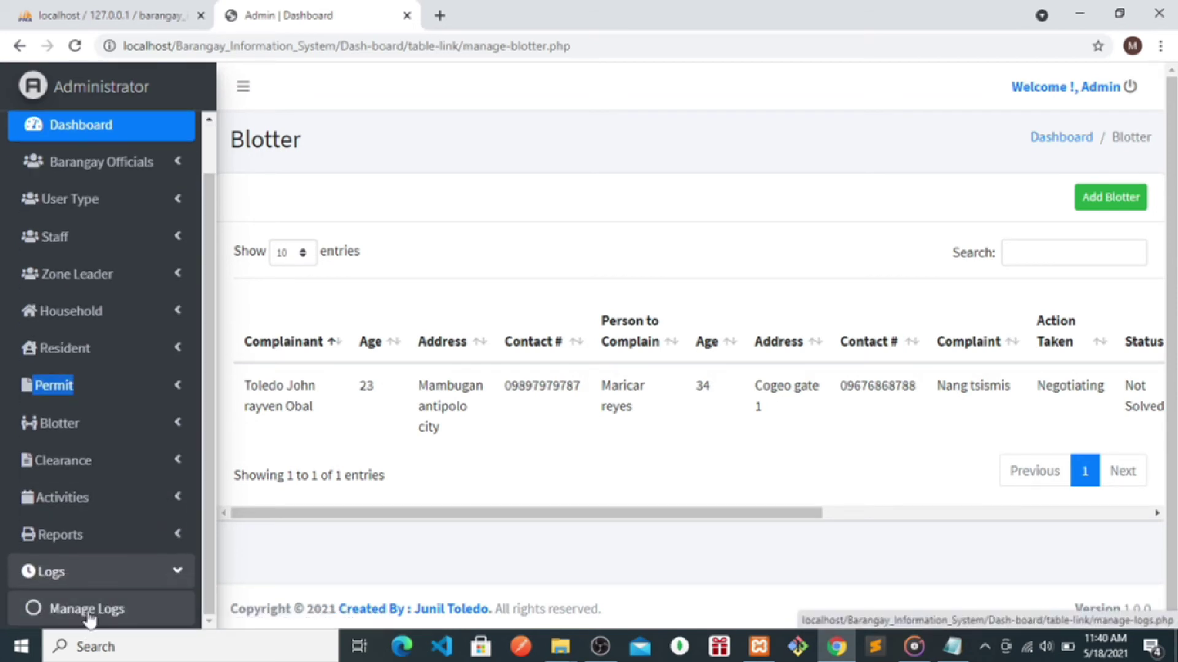
pyautogui.click(87, 619)
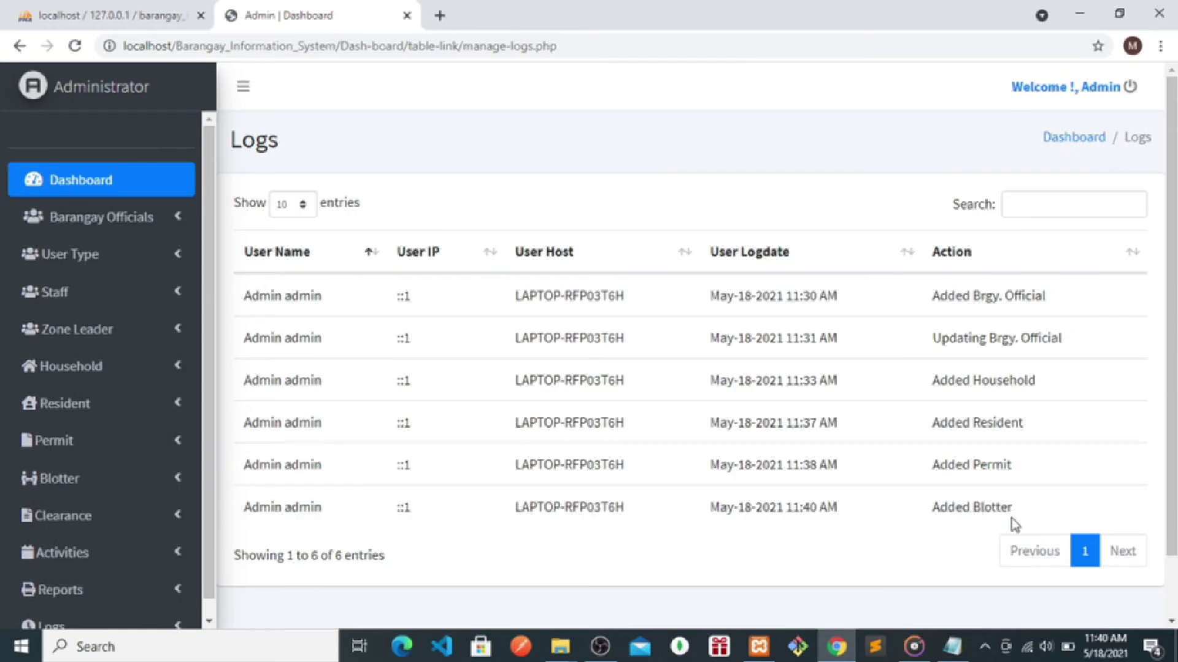
pyautogui.moveTo(1011, 521); pyautogui.dragTo(558, 522)
pyautogui.click(510, 528)
pyautogui.click(39, 518)
pyautogui.click(78, 549)
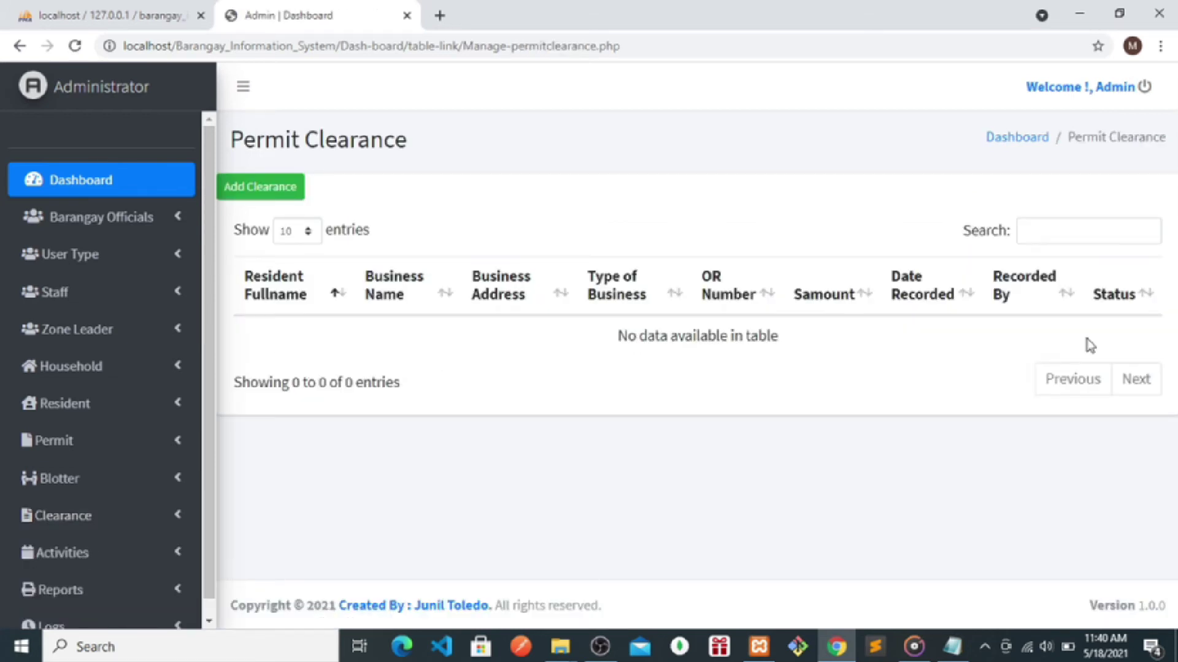
# - Start a new permit clearance for the resident with a computer shop name and Mambugan address
pyautogui.moveTo(773, 350); pyautogui.dragTo(476, 333)
pyautogui.click(558, 460)
pyautogui.click(237, 196)
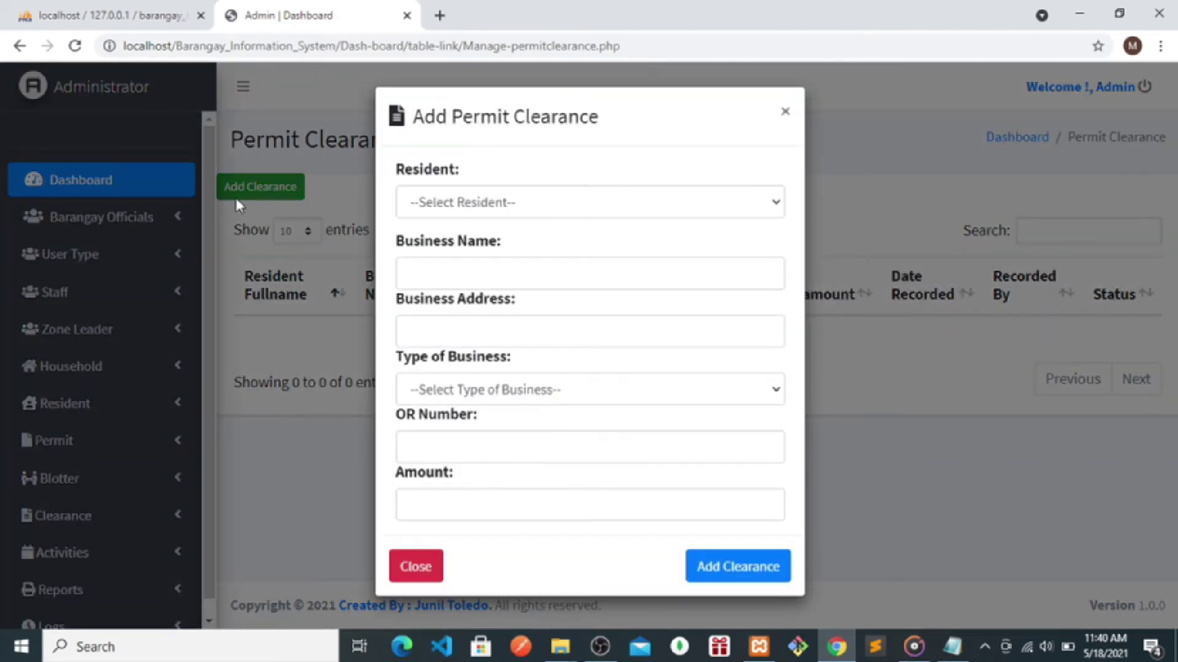
pyautogui.click(480, 212)
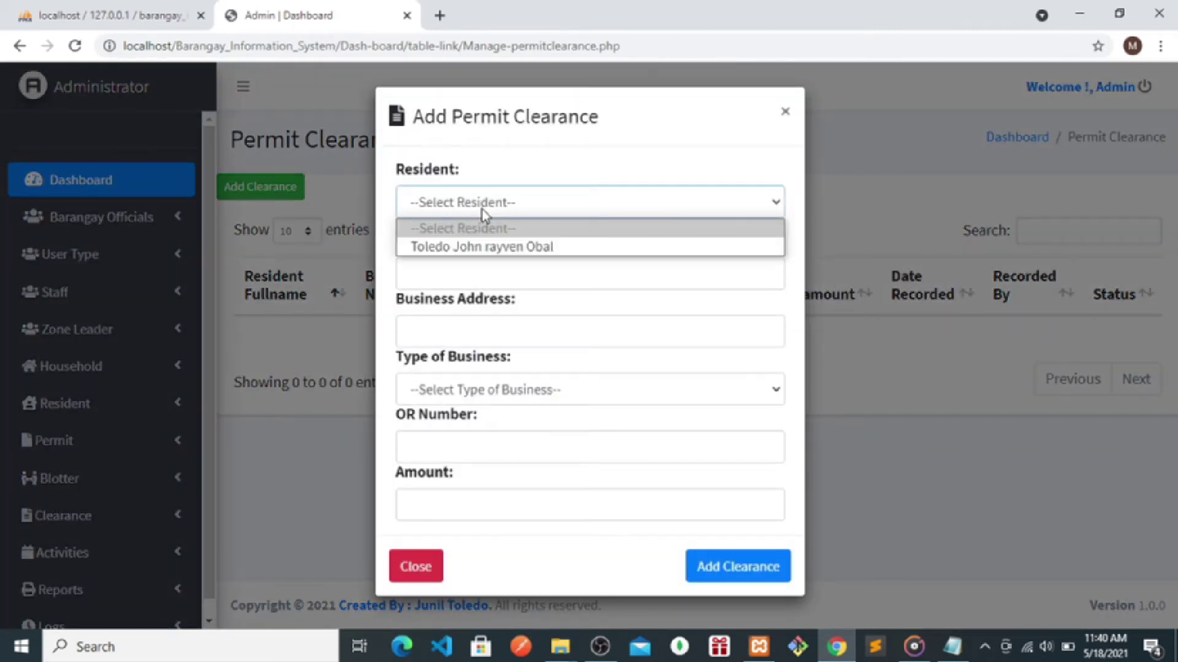
pyautogui.click(470, 248)
pyautogui.click(451, 268)
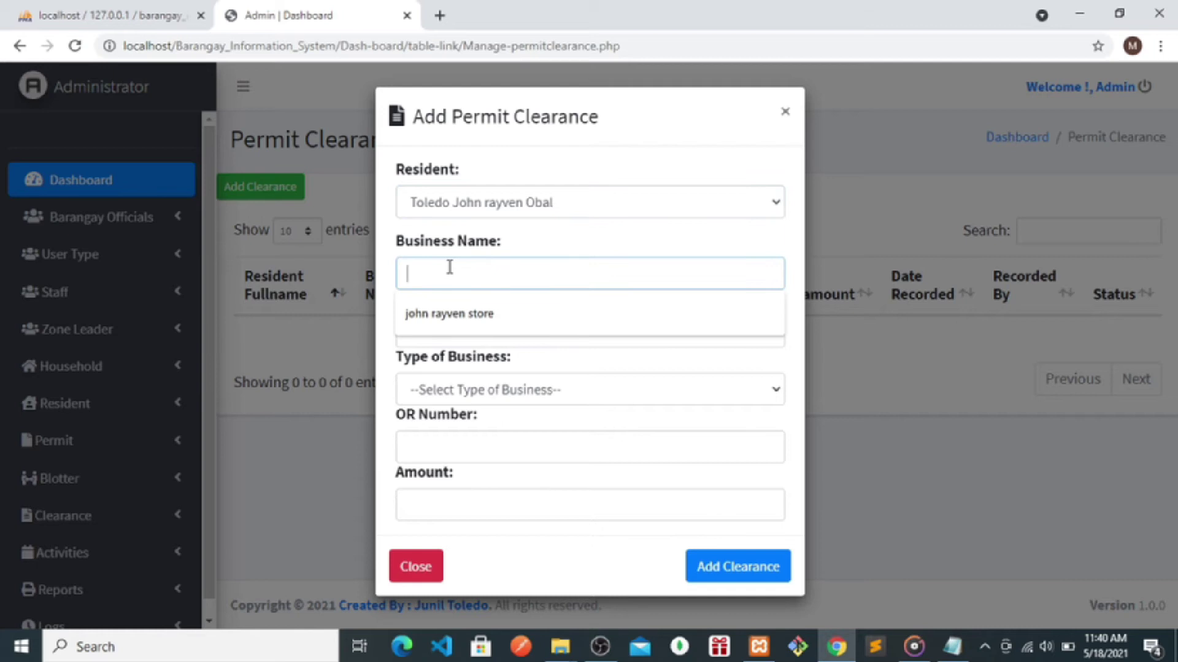
pyautogui.click(446, 318)
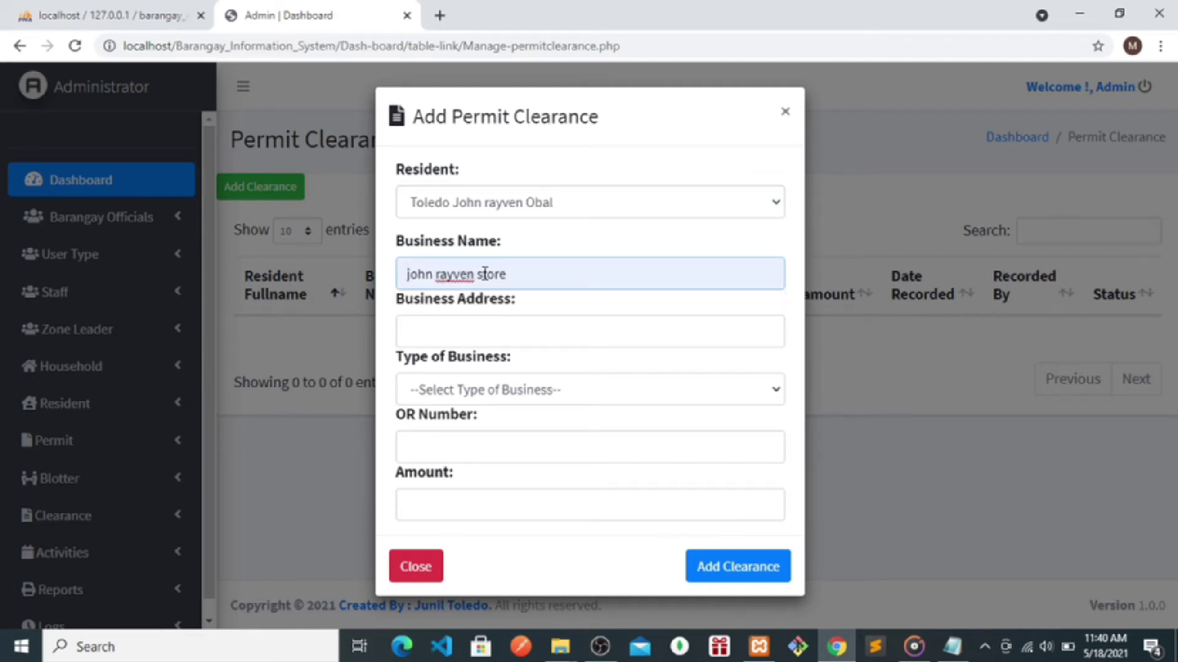
pyautogui.press('BackSpace')
pyautogui.press('BackSpace')
pyautogui.write('computer shop')
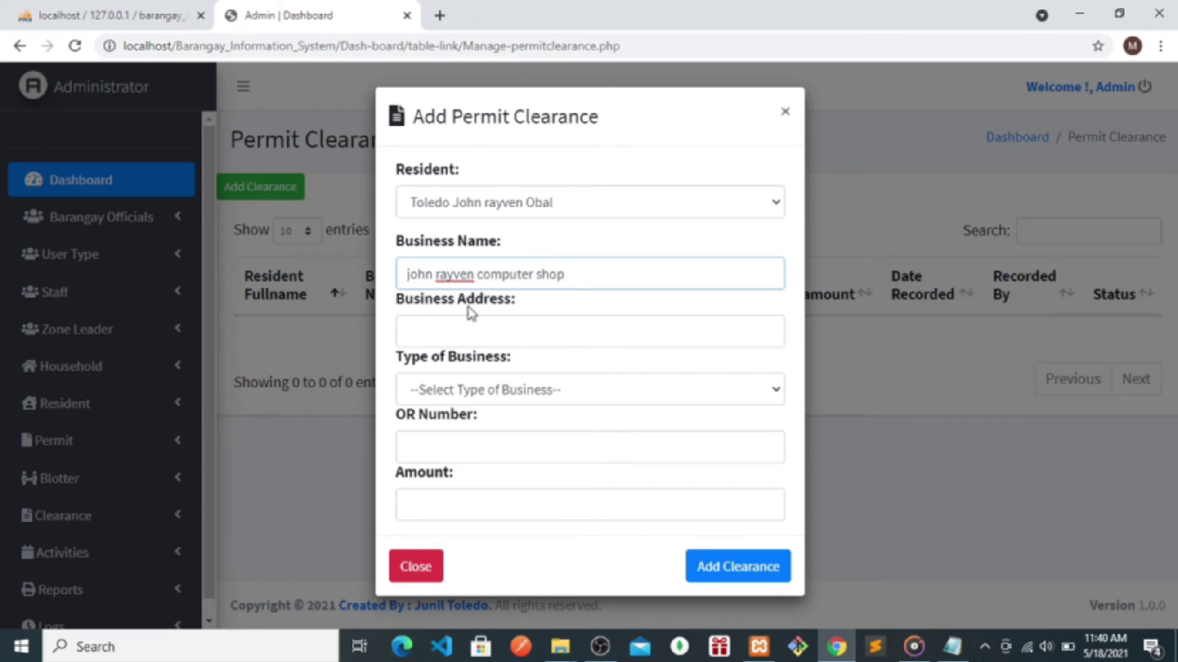
pyautogui.click(451, 332)
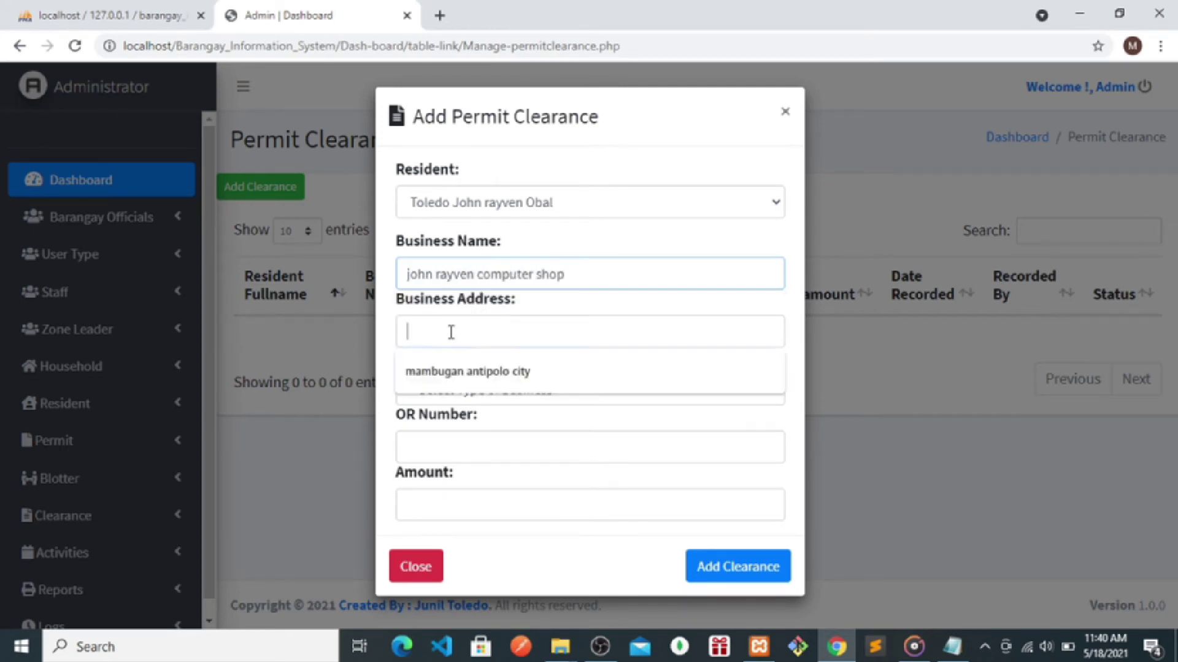
pyautogui.write('mambugan antipolo city')
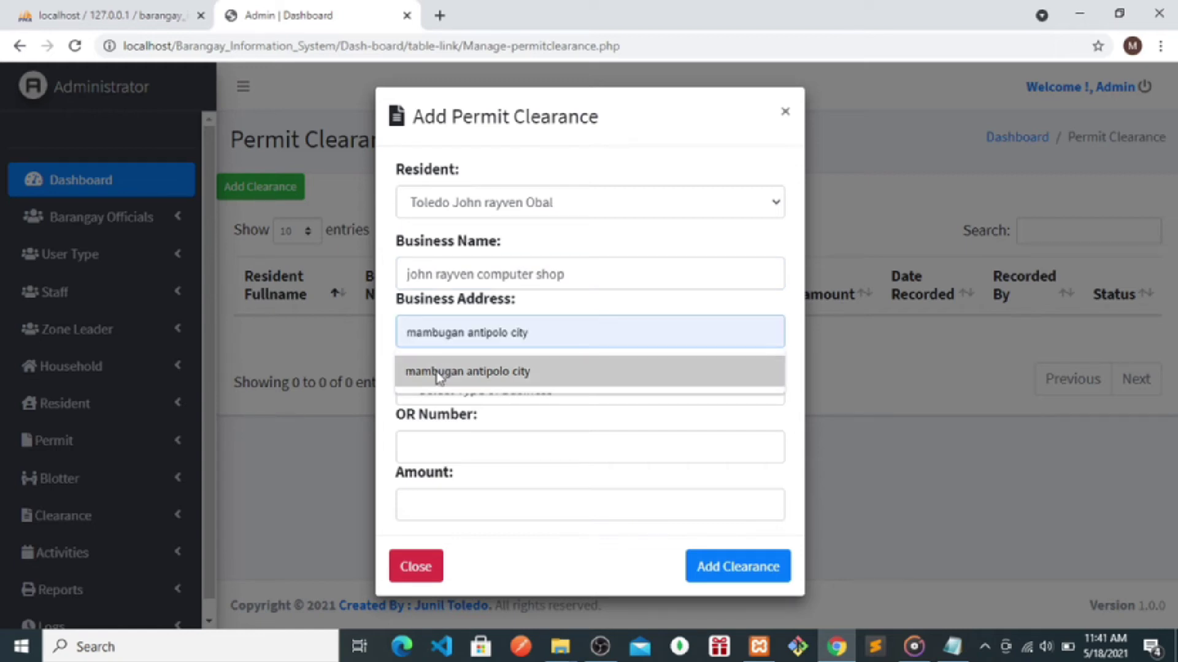
pyautogui.click(436, 371)
# - Set business type Computershop, OR number 7888855 and amount 20000, then save the clearance
pyautogui.click(428, 399)
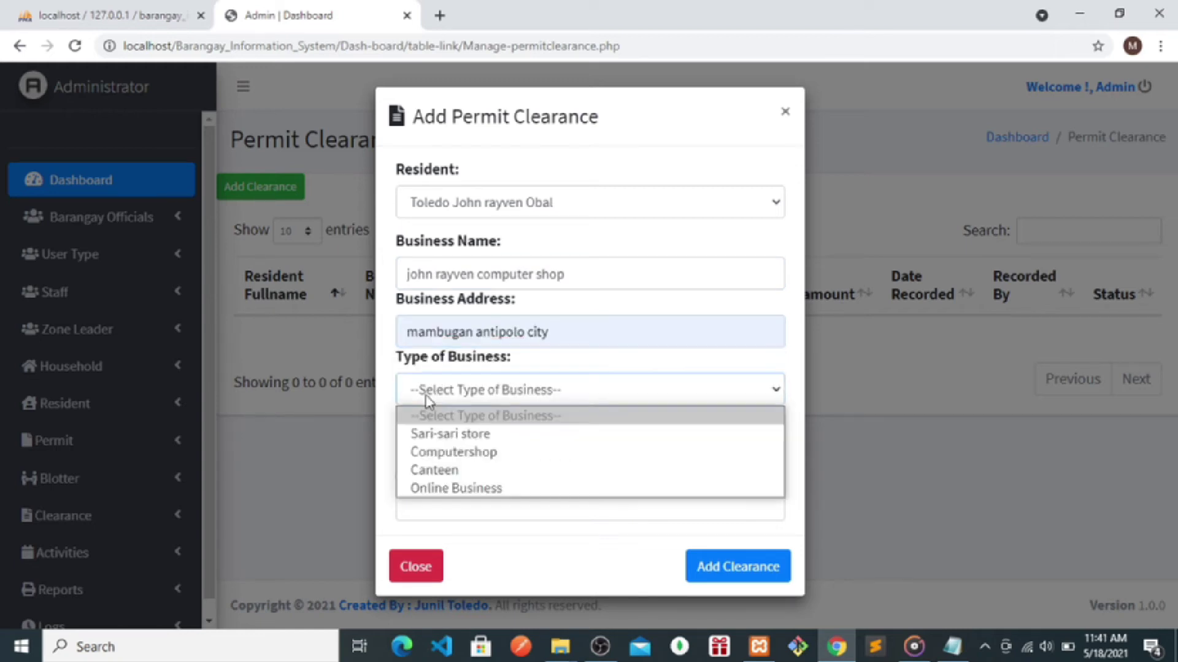
pyautogui.click(429, 454)
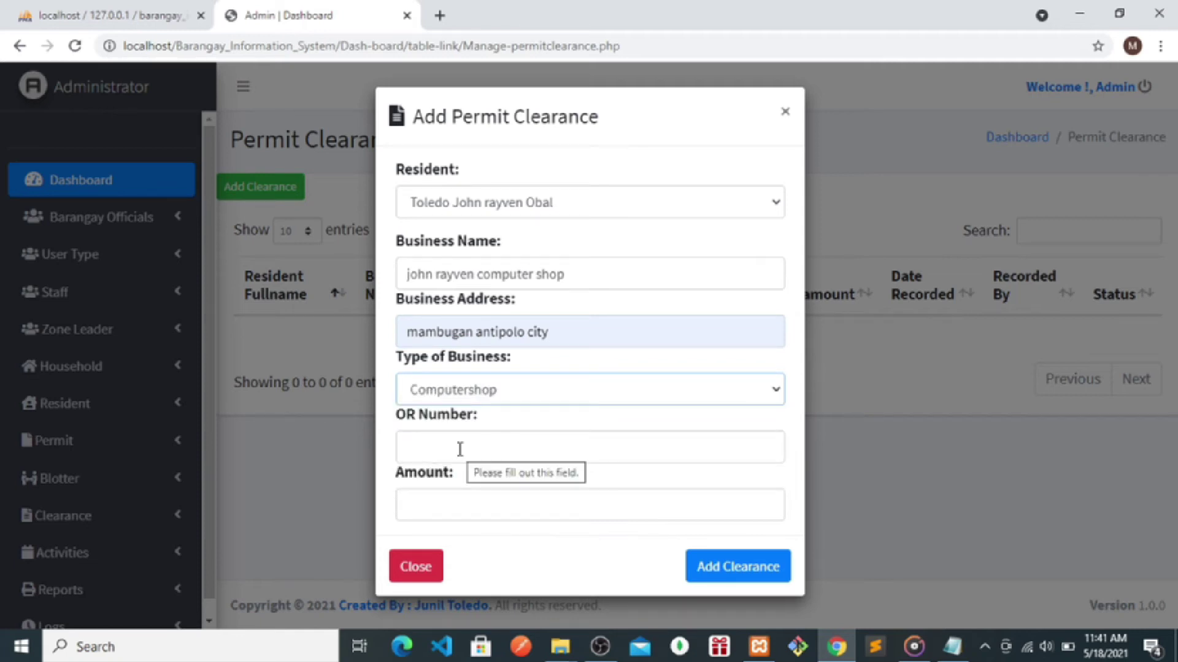
pyautogui.click(460, 449)
pyautogui.click(428, 487)
pyautogui.press('BackSpace')
pyautogui.press('BackSpace')
pyautogui.write('55')
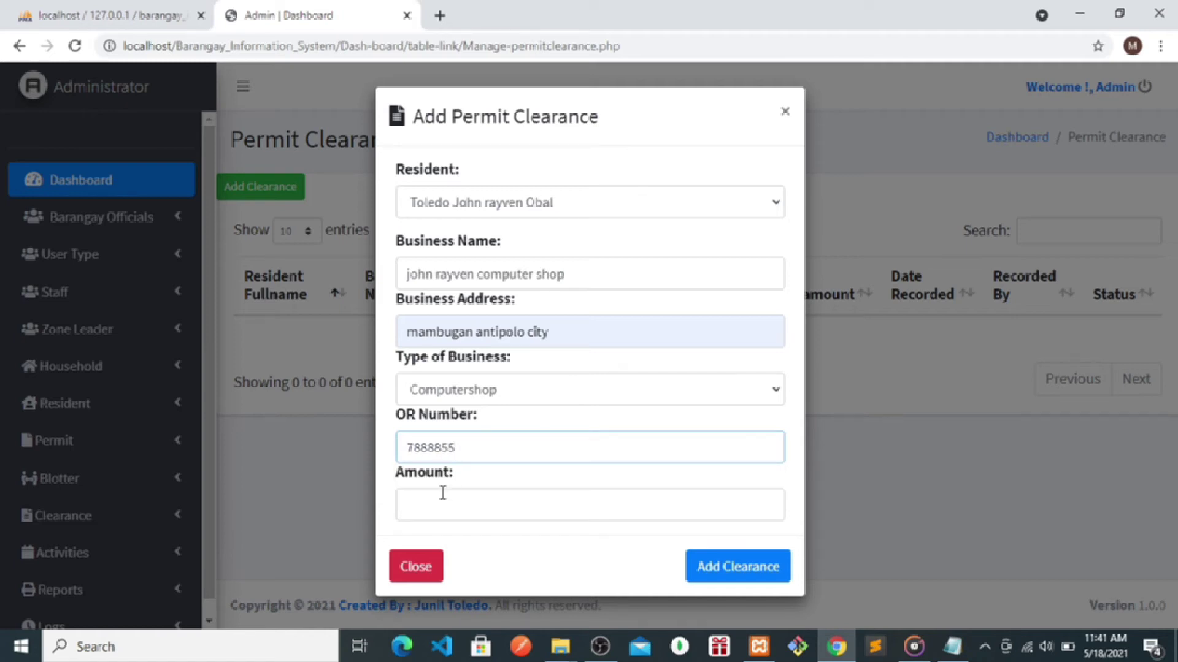
pyautogui.click(430, 514)
pyautogui.write('20000')
pyautogui.click(737, 576)
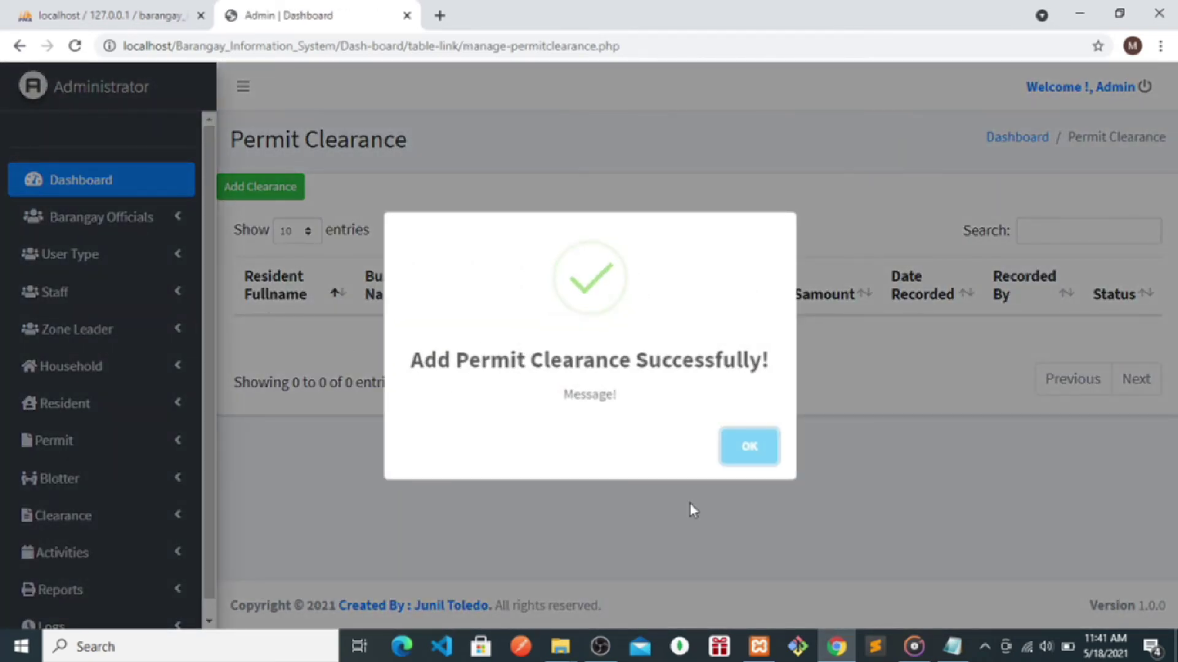
pyautogui.click(690, 503)
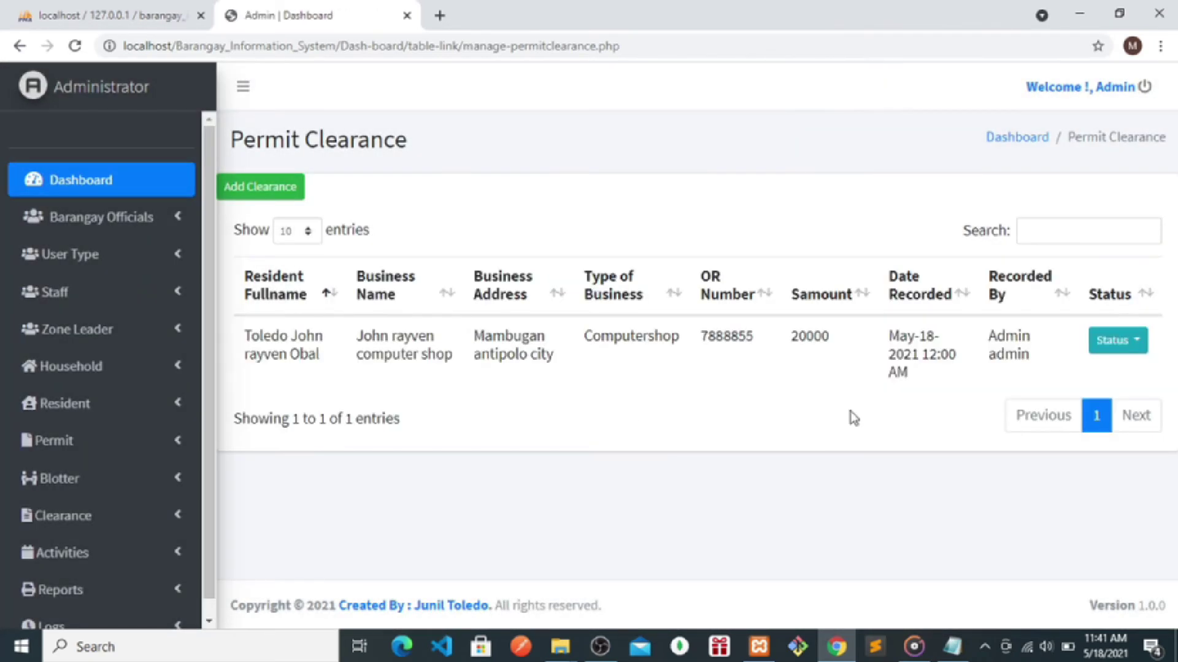
# - Confirm the Added Clearance entry at 11:41 AM in Logs, then go to Manage Activities
pyautogui.click(1098, 355)
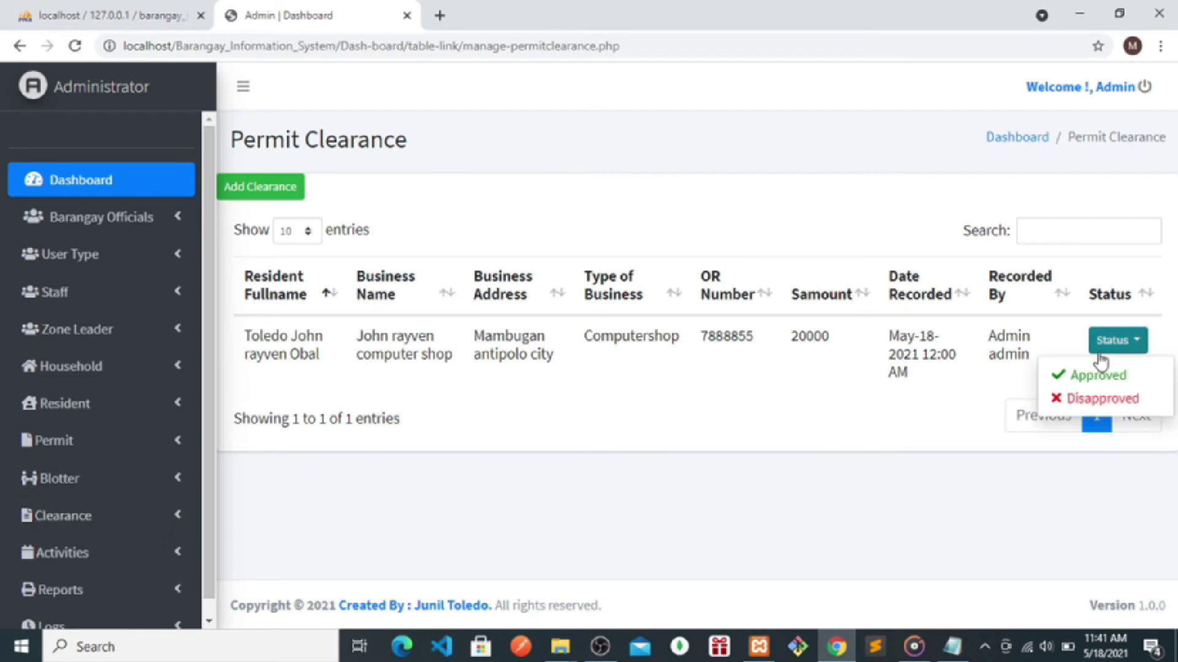
pyautogui.click(430, 540)
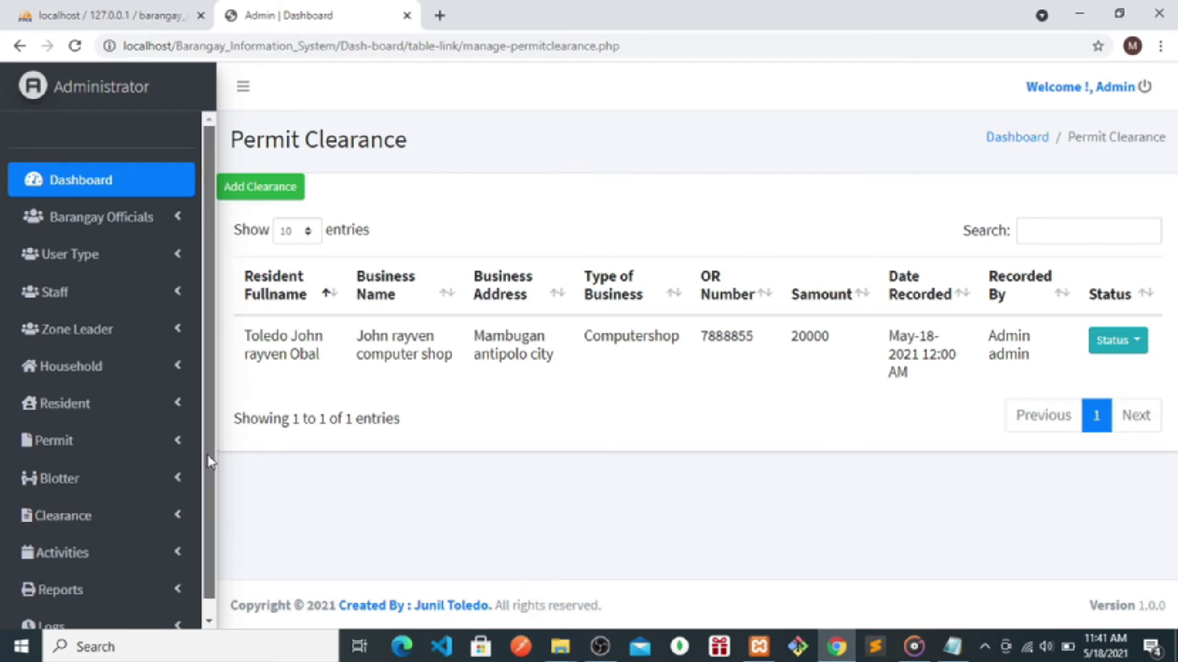
pyautogui.scroll(-1, 208, 460)
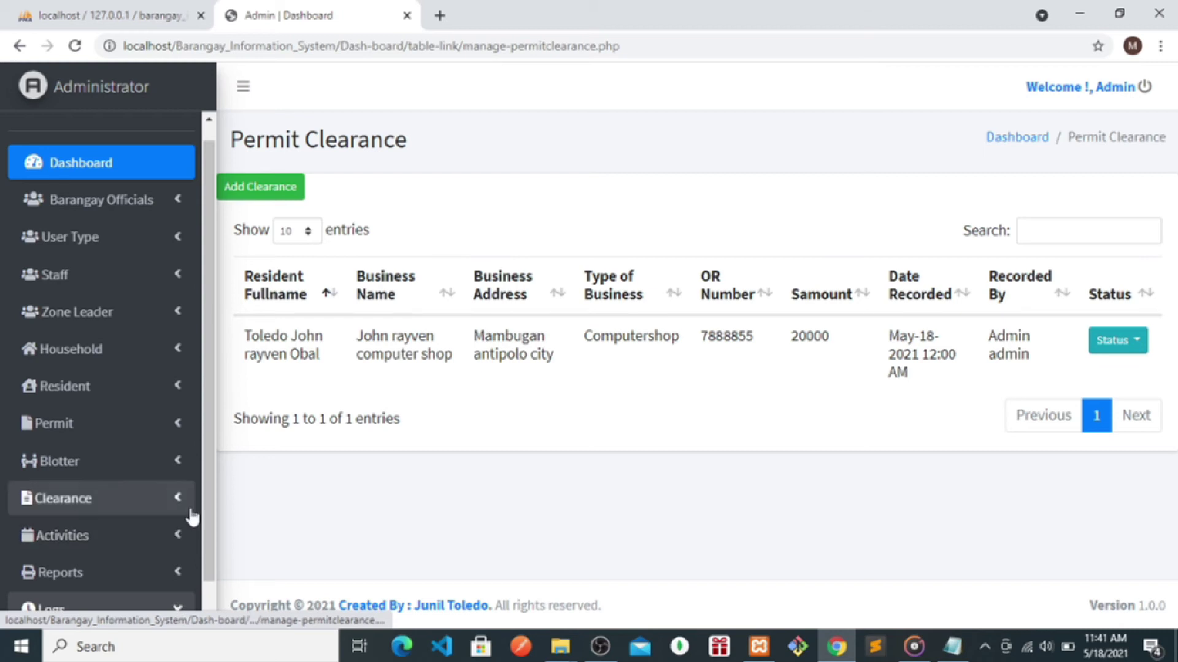
pyautogui.click(74, 609)
pyautogui.scroll(-2, 75, 620)
pyautogui.click(74, 621)
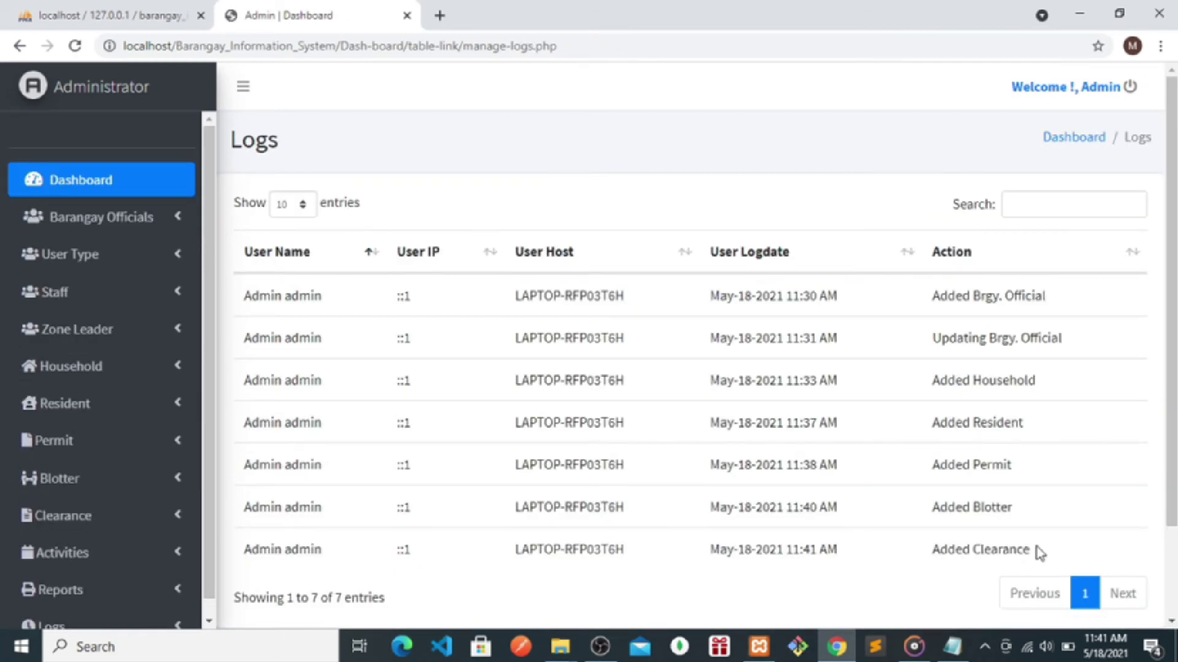
pyautogui.moveTo(1037, 546); pyautogui.dragTo(927, 555)
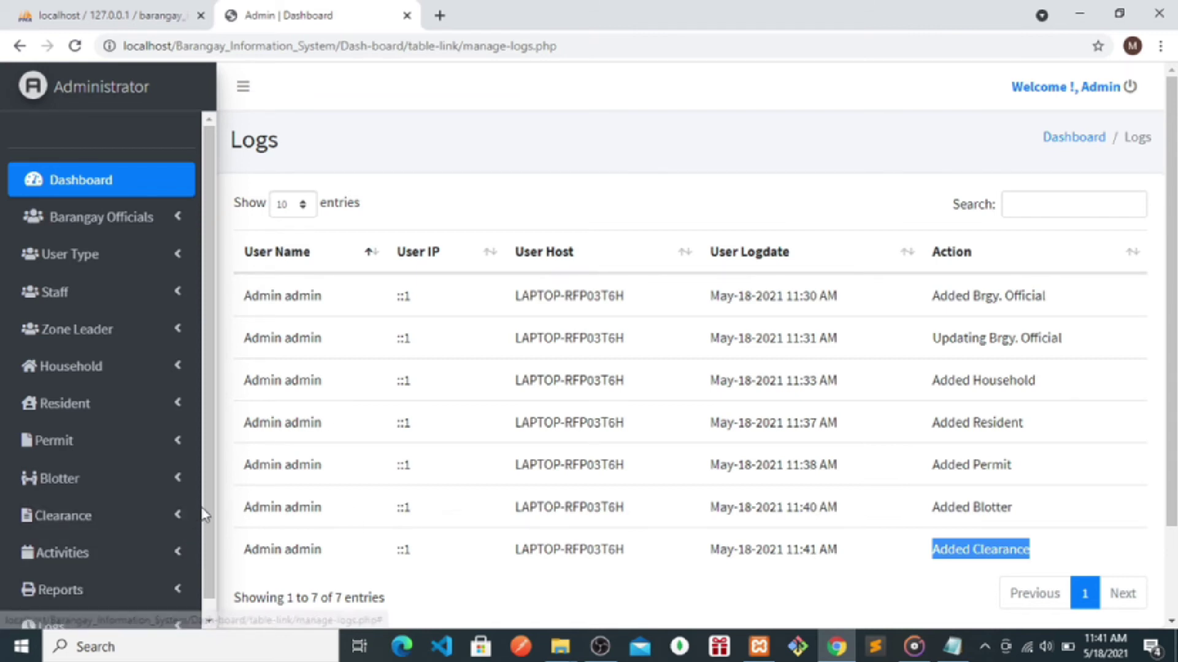
pyautogui.moveTo(211, 502); pyautogui.dragTo(214, 549)
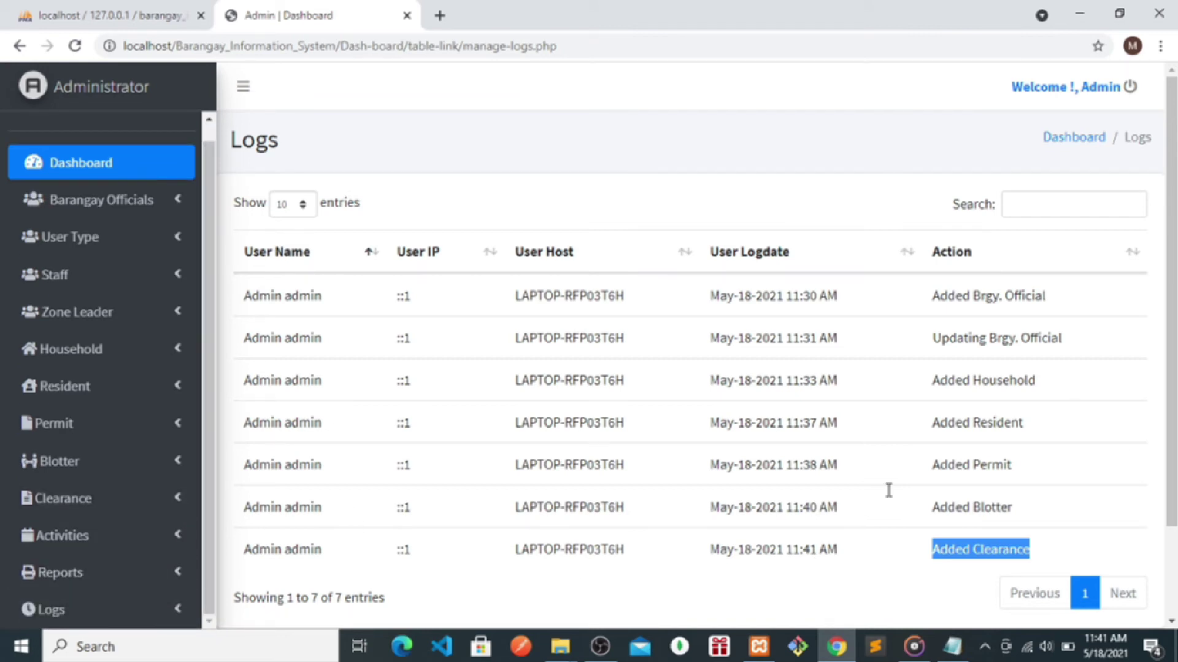
pyautogui.click(52, 536)
pyautogui.click(79, 574)
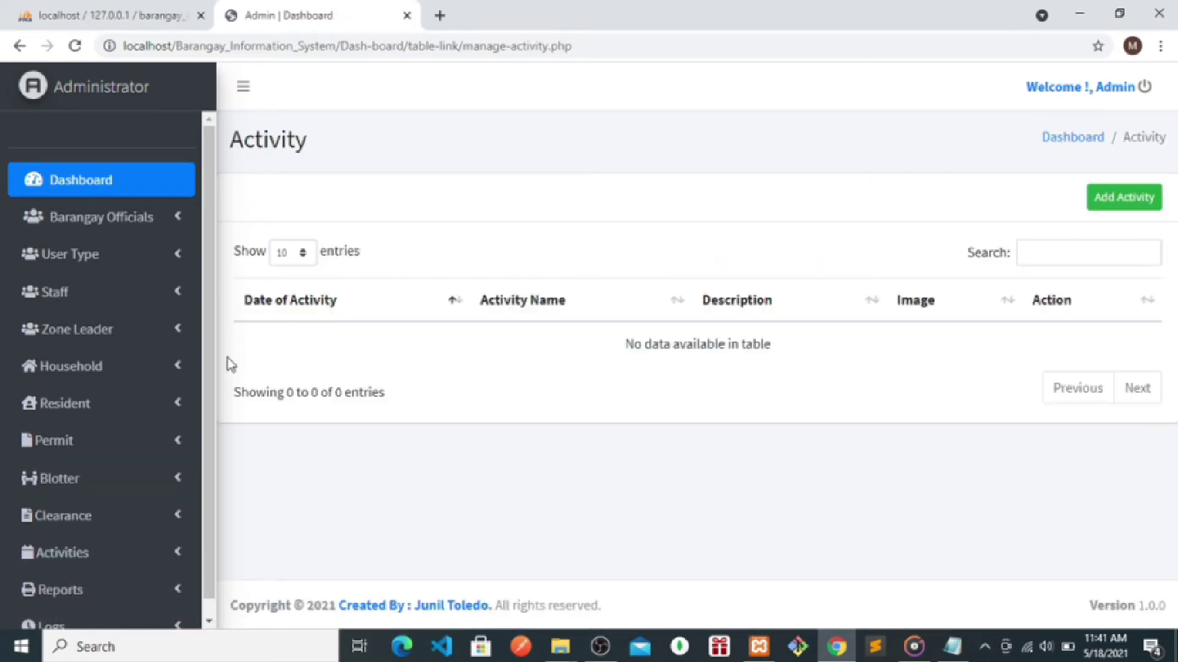
# - Start a new activity dated 05/12/2021 named 'Libreng bakuna'
pyautogui.click(1142, 198)
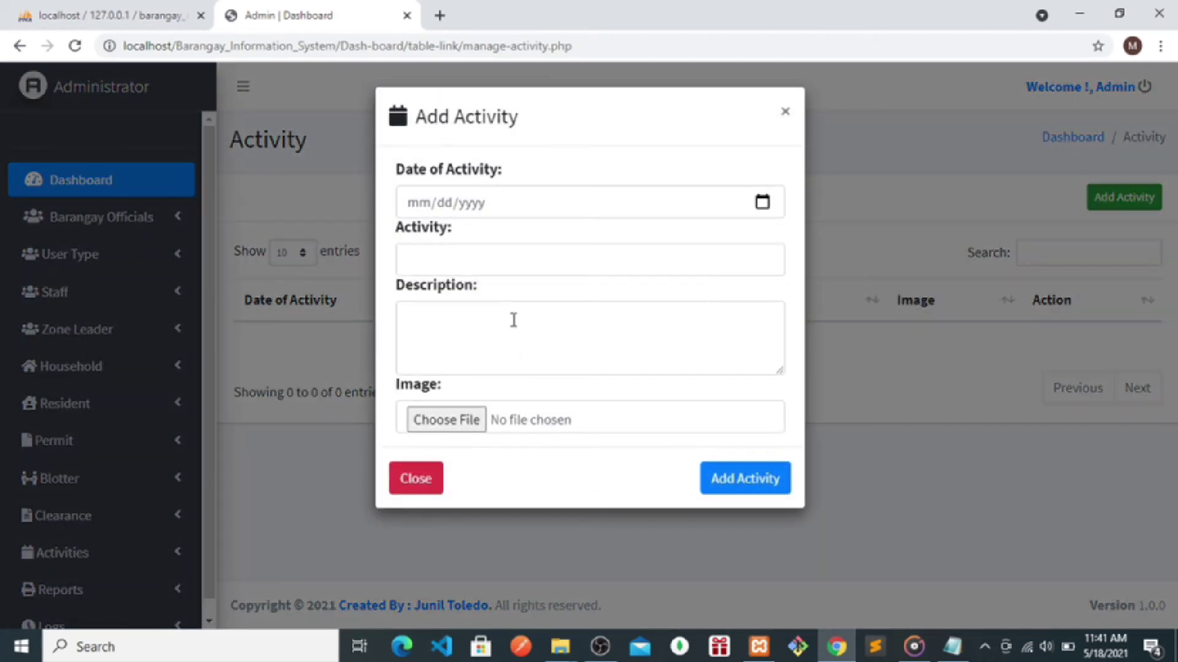
pyautogui.click(762, 202)
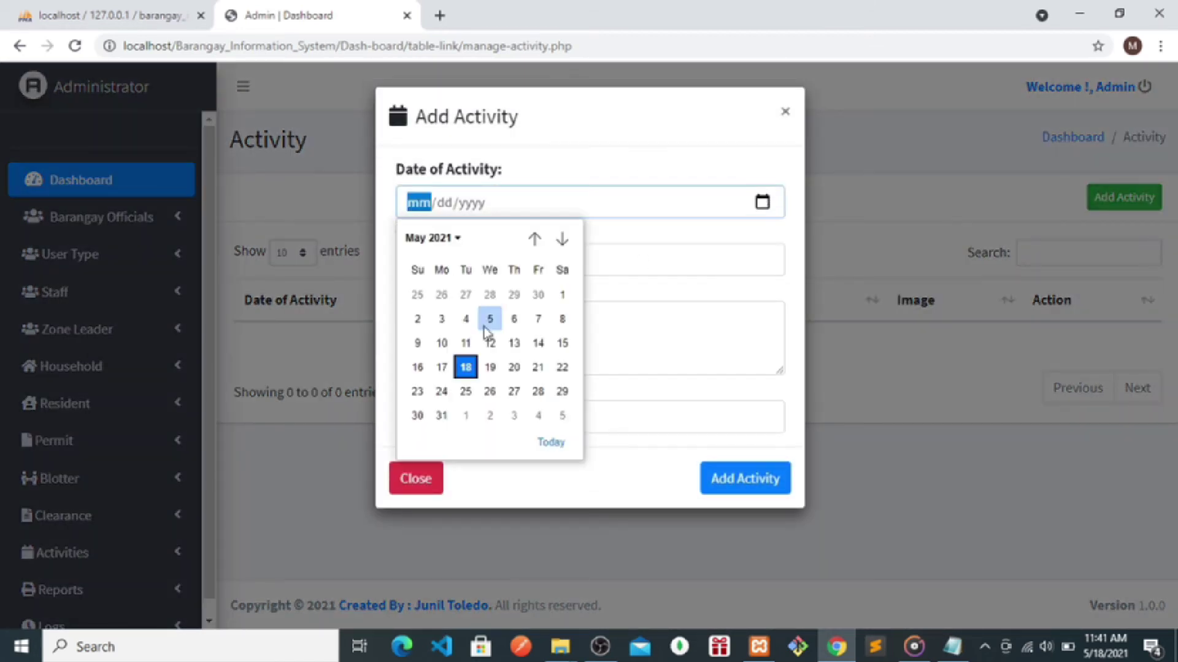
pyautogui.click(485, 342)
pyautogui.click(436, 268)
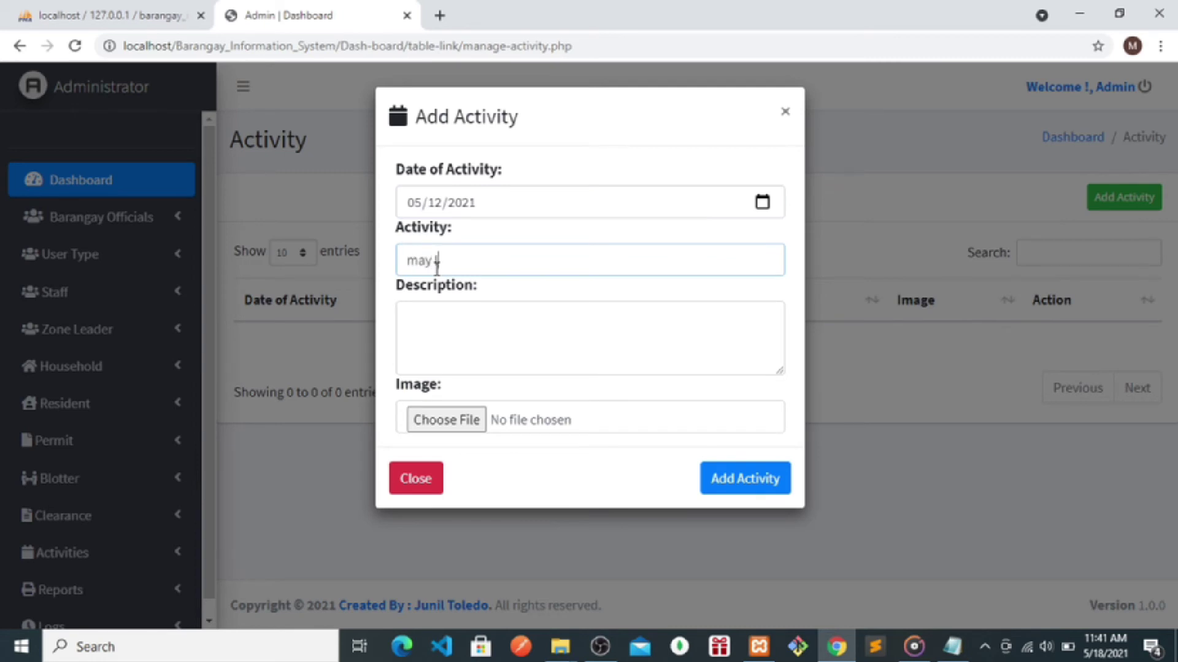
pyautogui.write('may libreng bakuna')
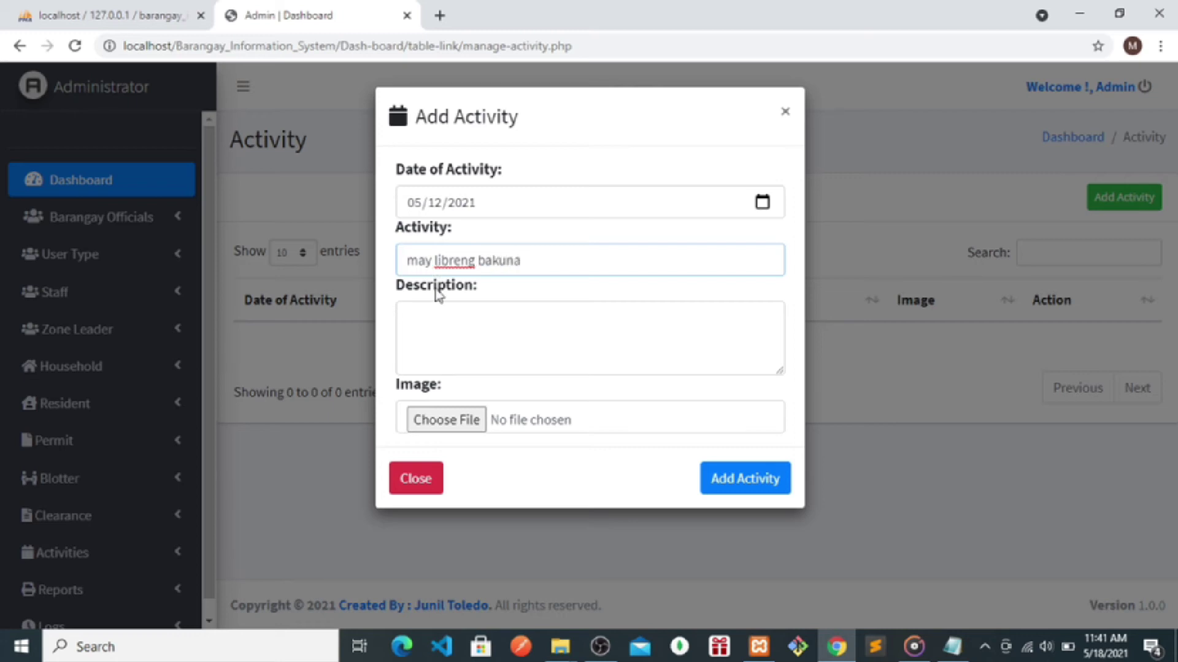
pyautogui.click(436, 259)
pyautogui.press('BackSpace')
pyautogui.press('BackSpace')
pyautogui.press('BackSpace')
pyautogui.press('BackSpace')
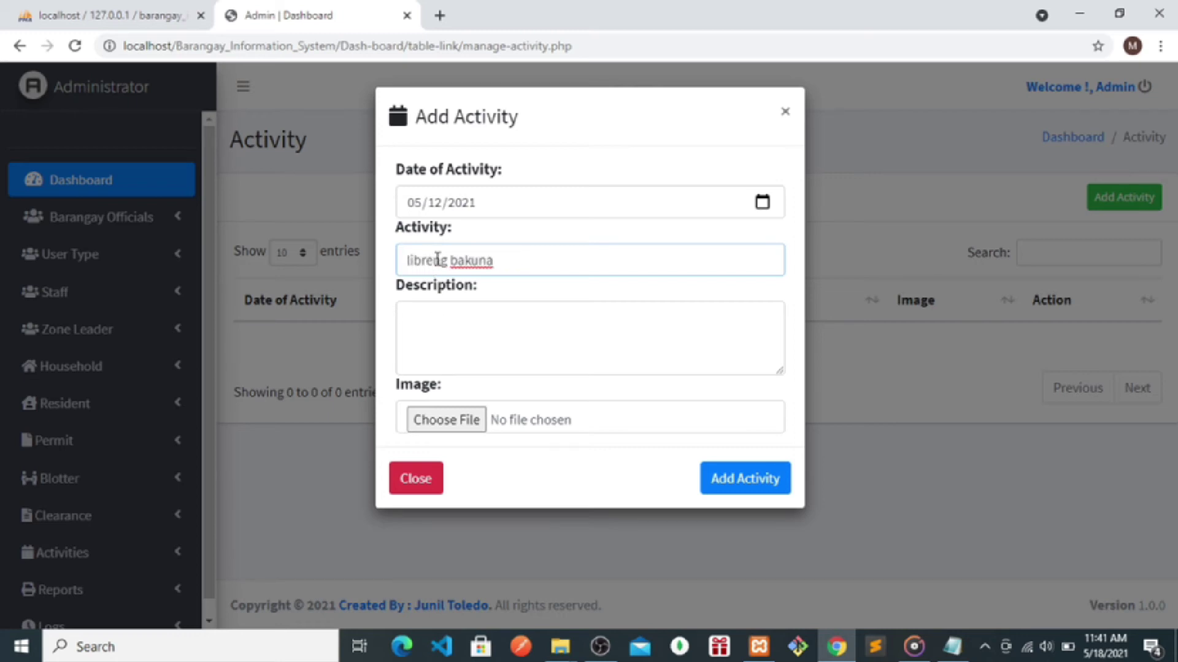
# - Write the description about babies in the barangay, attach download.jpg, and save the activity
pyautogui.click(432, 324)
pyautogui.write('ito')
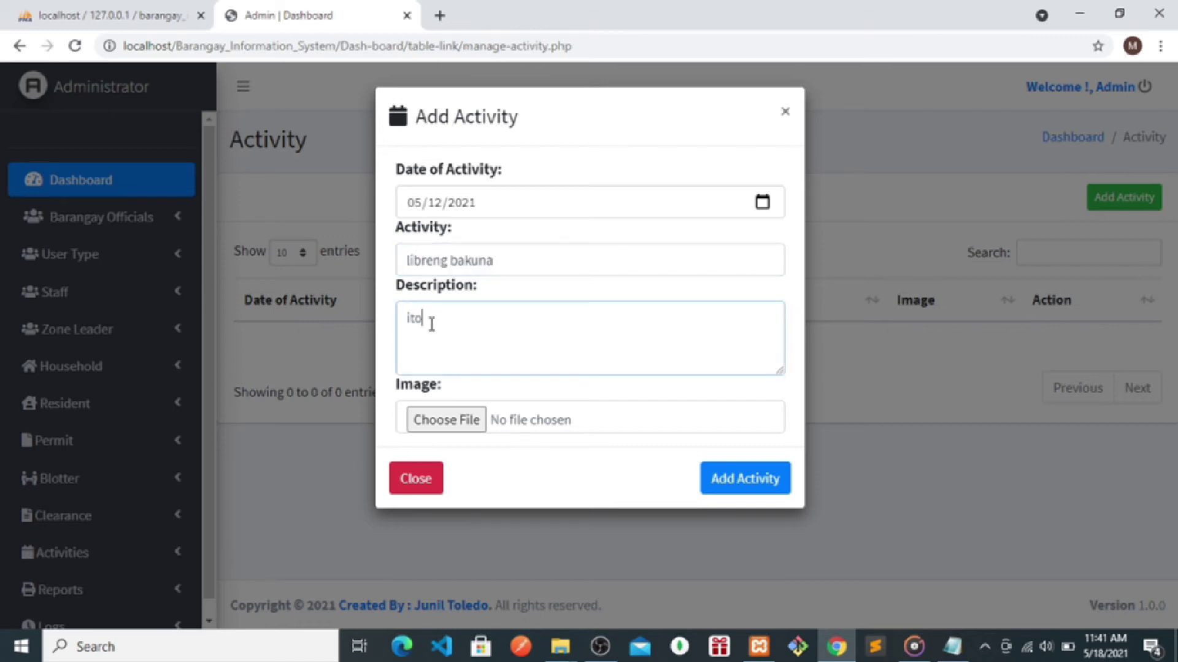
pyautogui.write(' ay para sa lahat ng may baby lamang')
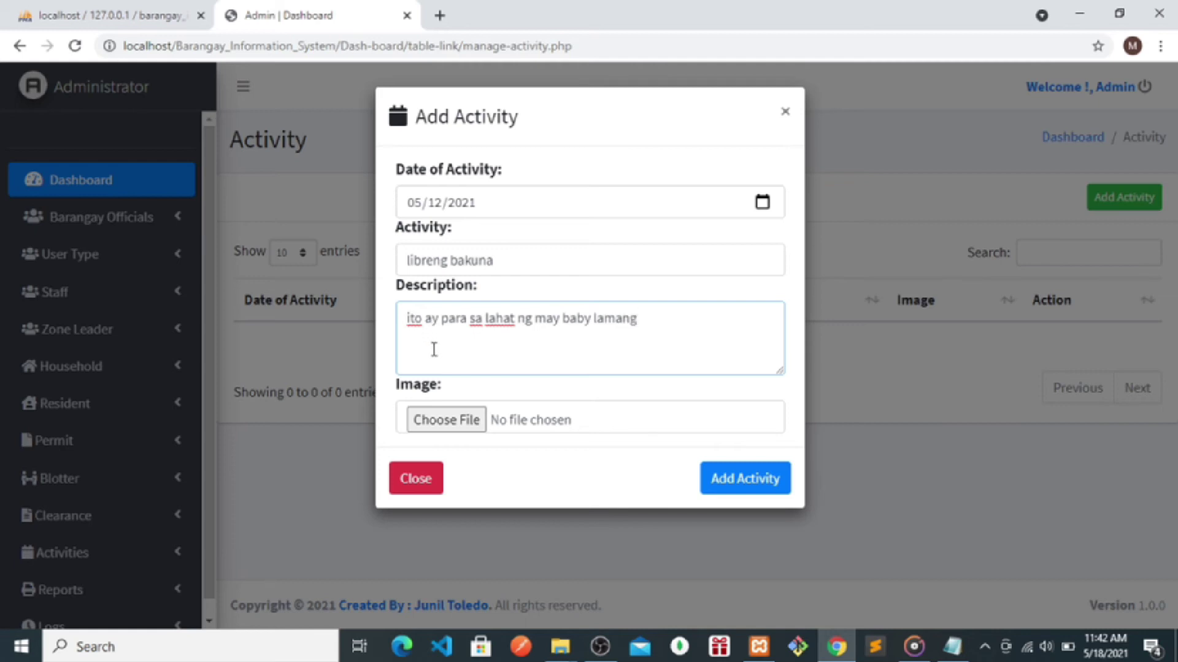
pyautogui.write(' sa ating barangay')
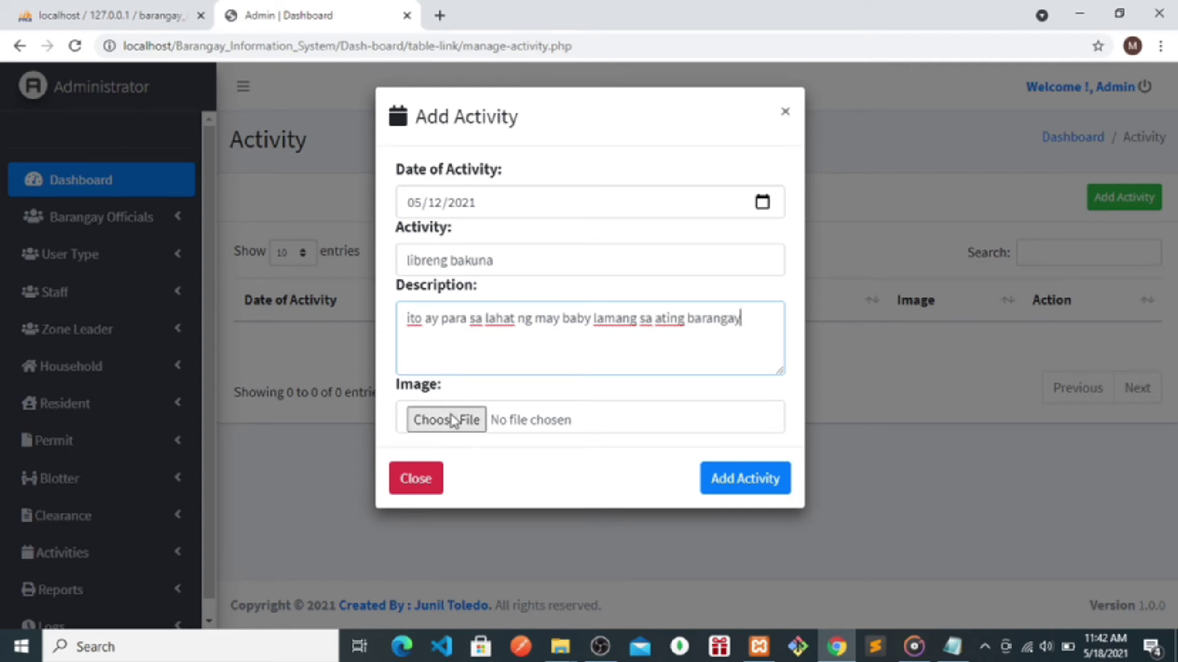
pyautogui.click(453, 422)
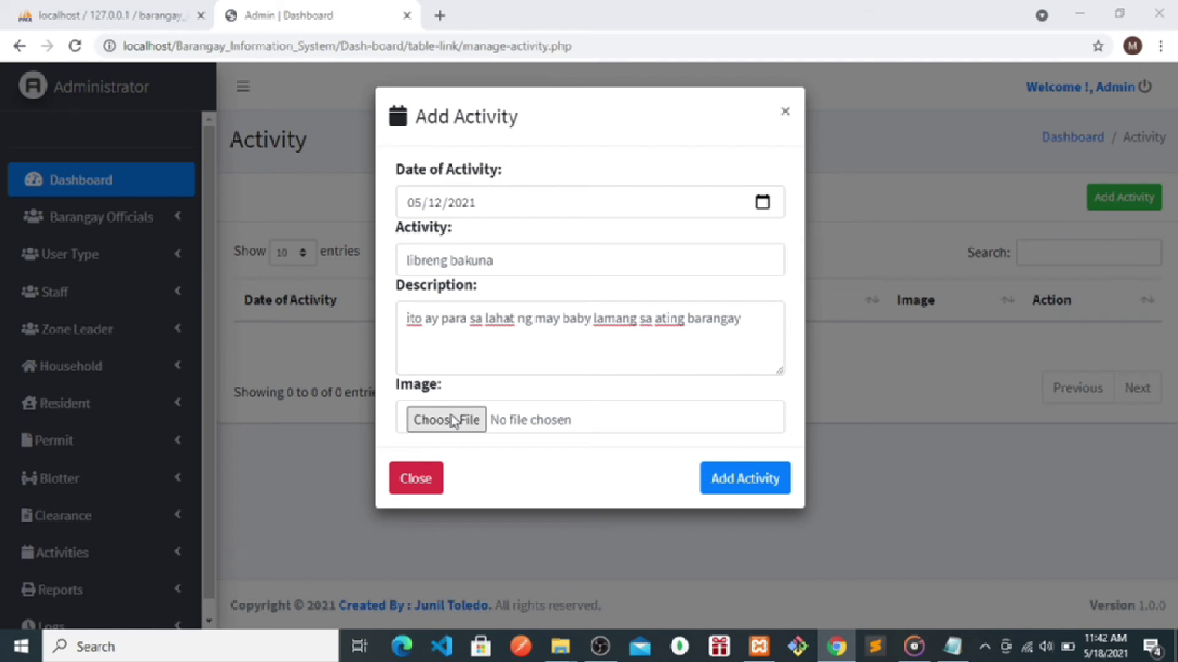
pyautogui.press('Return')
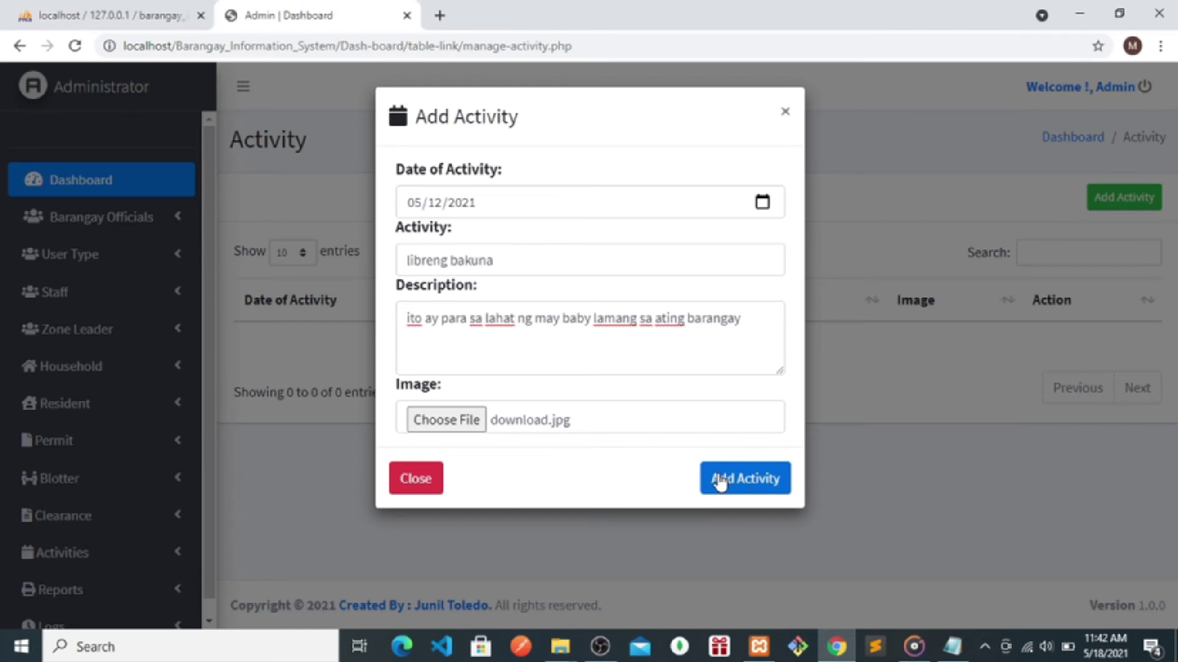
pyautogui.click(721, 481)
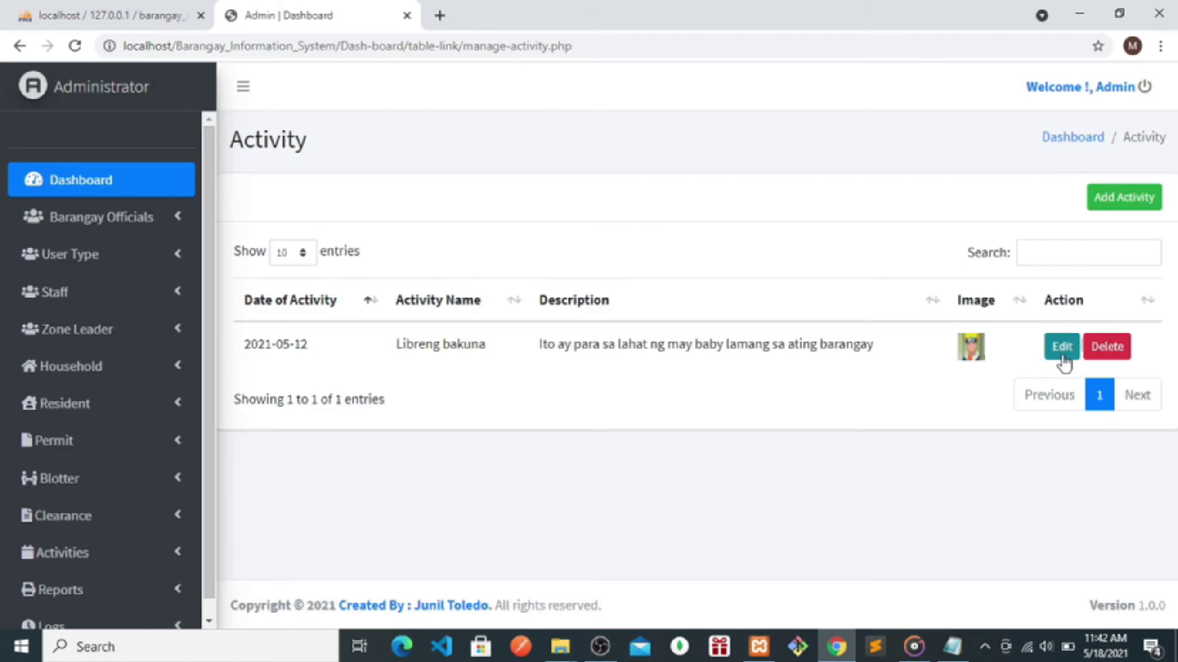
pyautogui.scroll(-1, 104, 552)
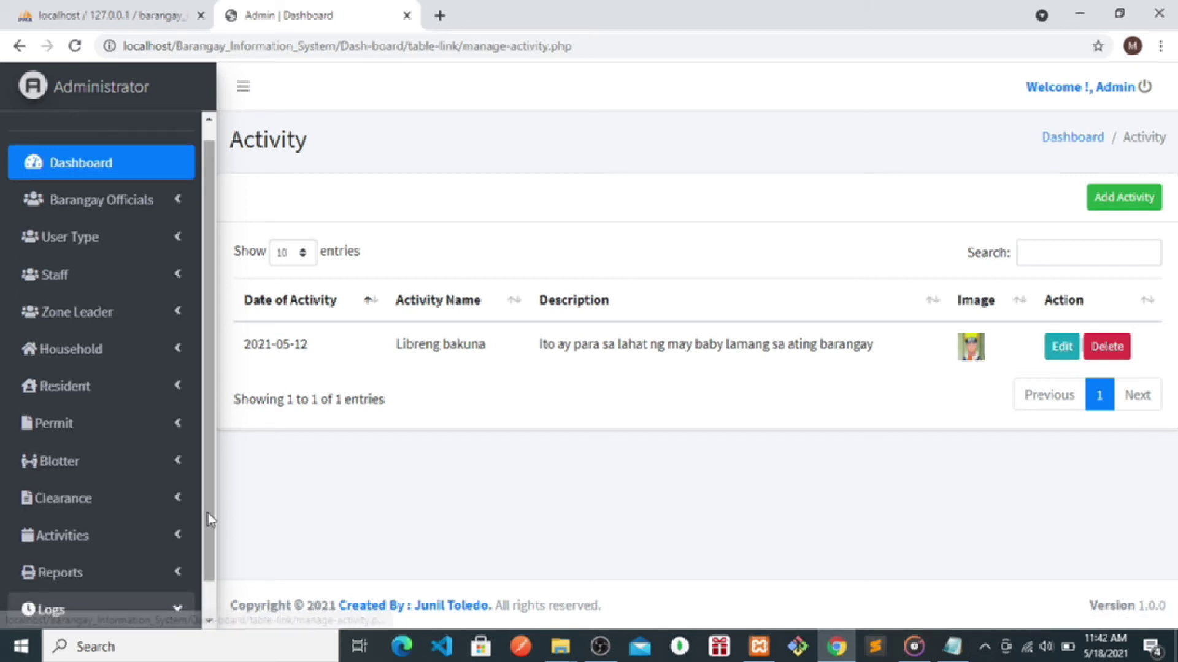
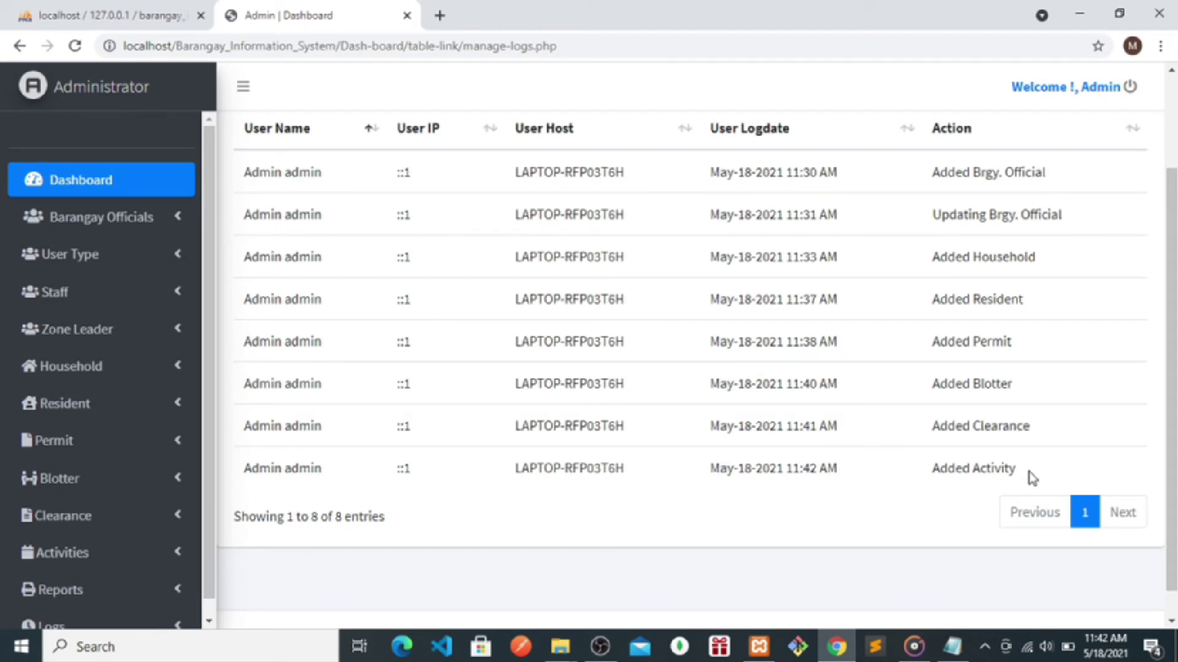
# - Open Reports > Manage Reports to view the blotter age chart, then place the cursor in the login notes
pyautogui.scroll(-1, 55, 614)
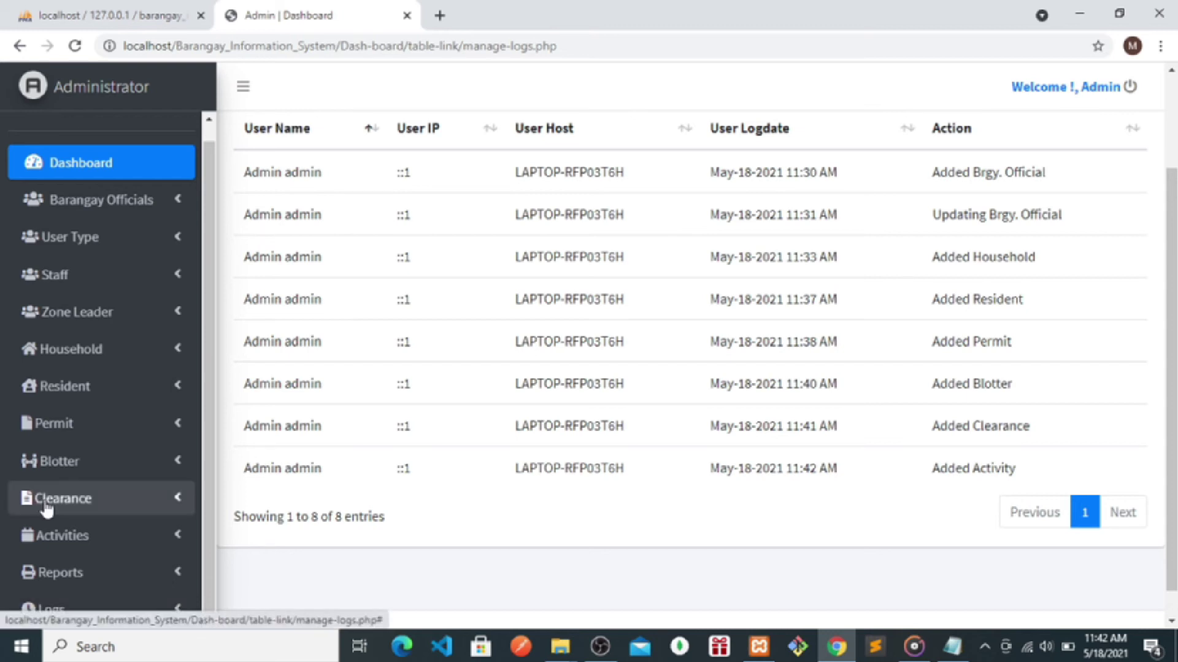
pyautogui.click(55, 576)
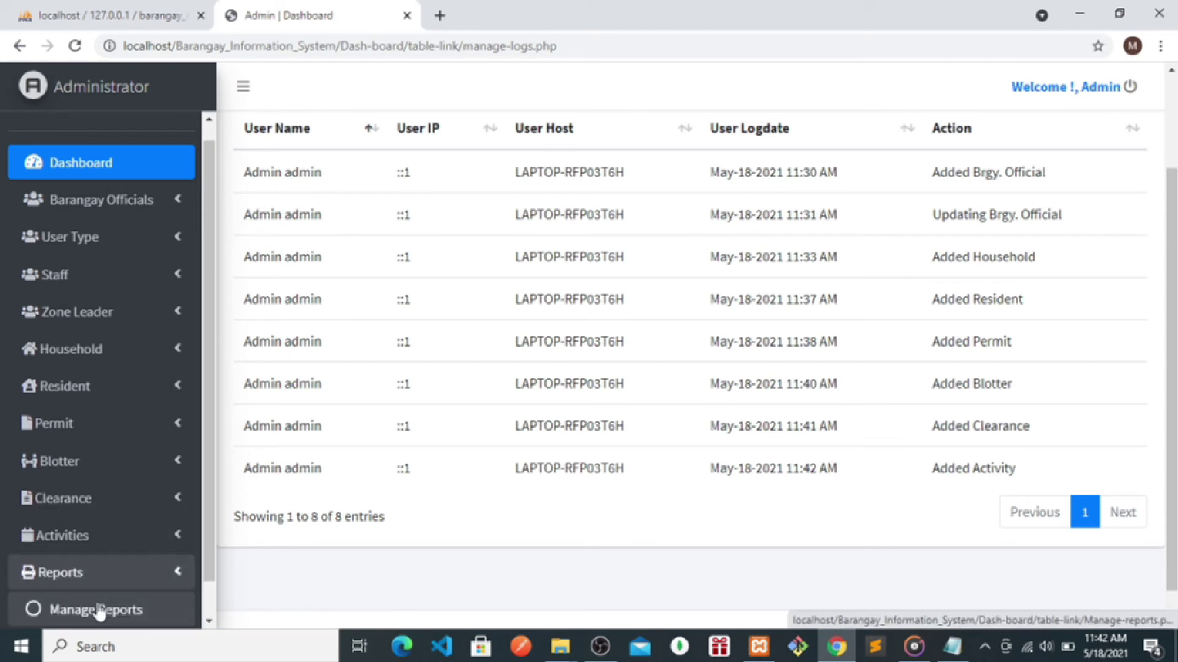
pyautogui.click(100, 608)
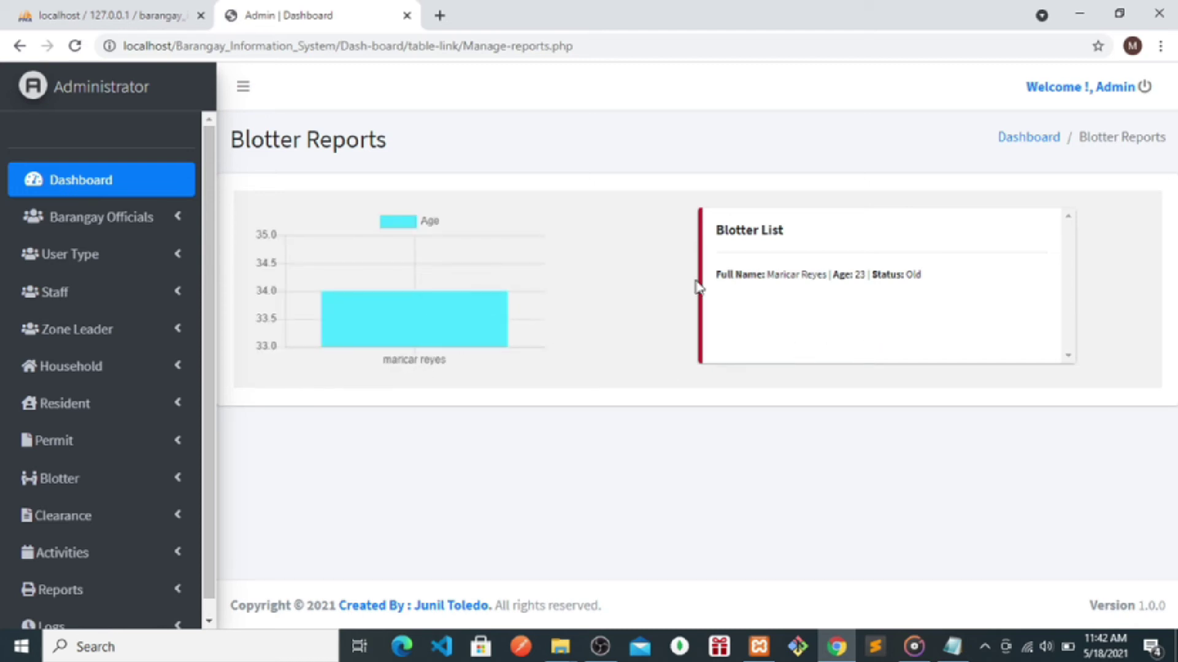
pyautogui.scroll(-1, 209, 570)
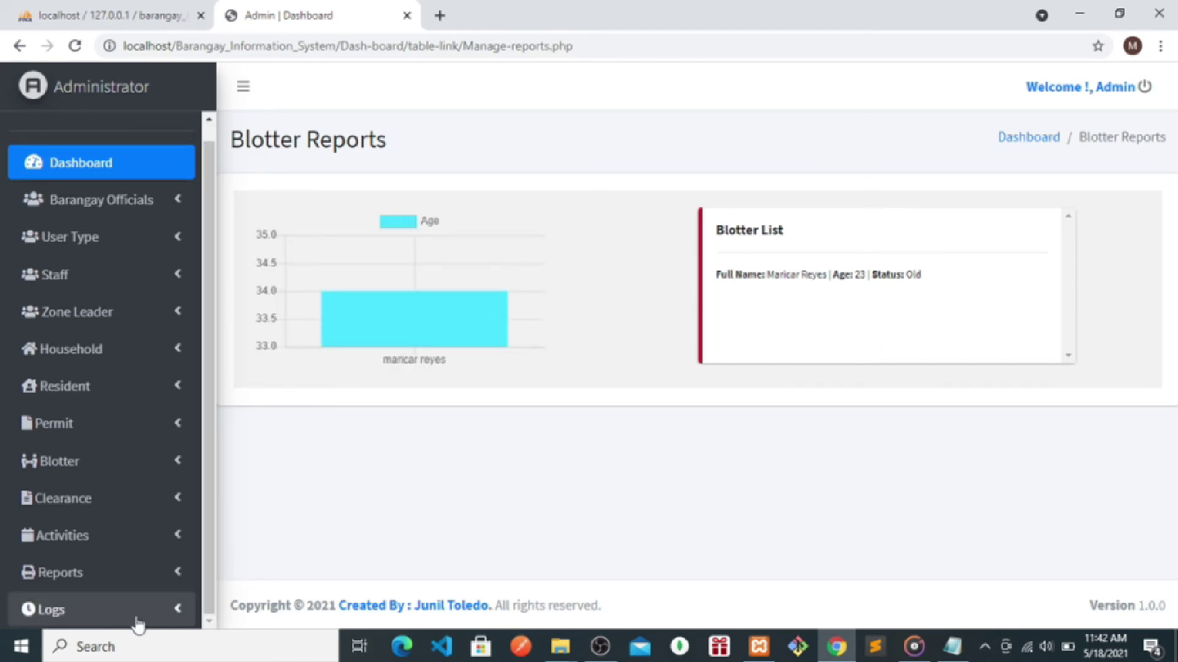
pyautogui.click(953, 647)
pyautogui.click(164, 258)
pyautogui.press('Return')
pyautogui.press('Return')
pyautogui.write('========')
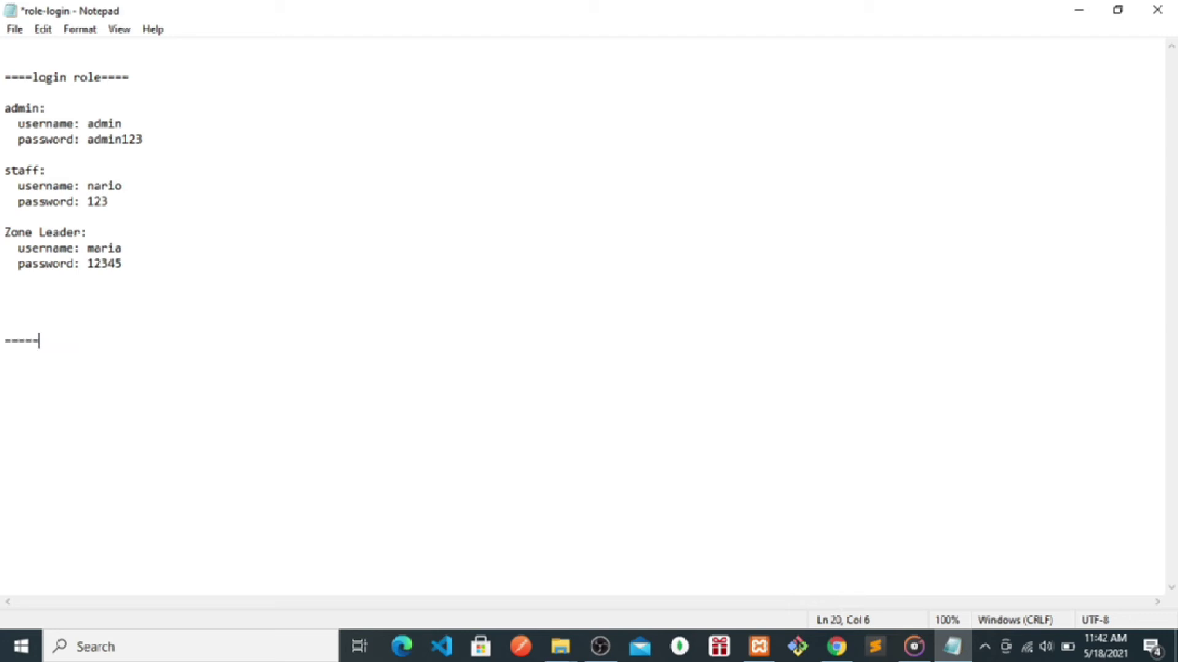
pyautogui.press('Return')
pyautogui.write('login')
pyautogui.press('BackSpace')
pyautogui.press('BackSpace')
pyautogui.press('BackSpace')
pyautogui.write('out then k')
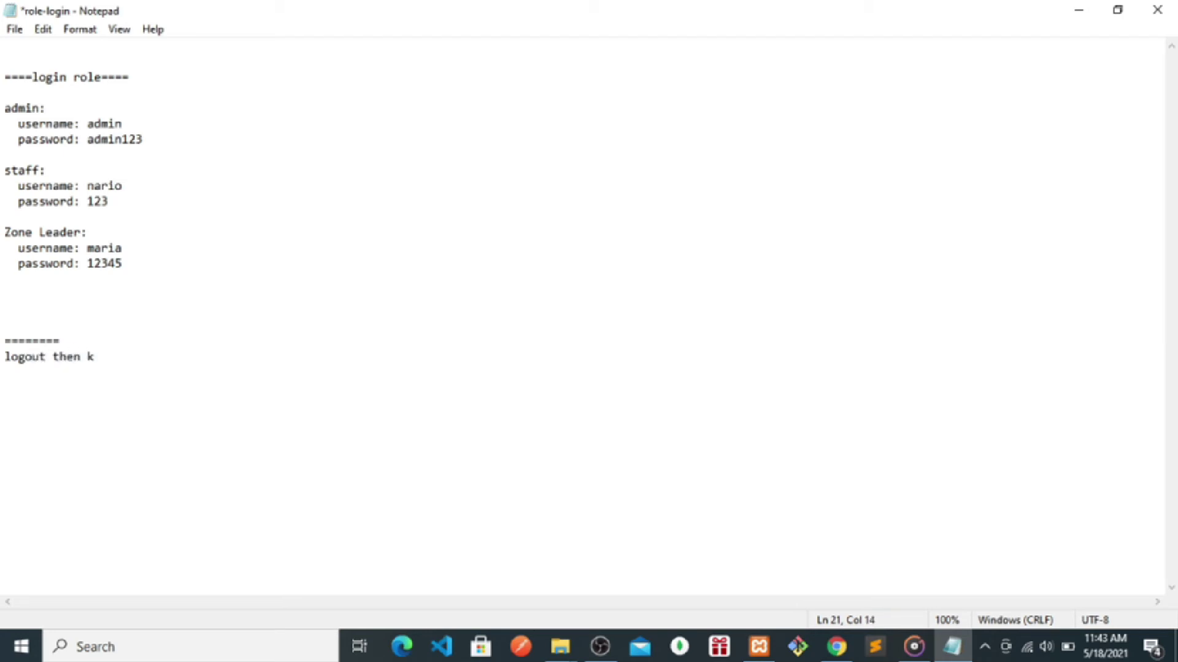
pyautogui.press('BackSpace')
pyautogui.write('login staff')
pyautogui.moveTo(233, 358); pyautogui.dragTo(3, 343)
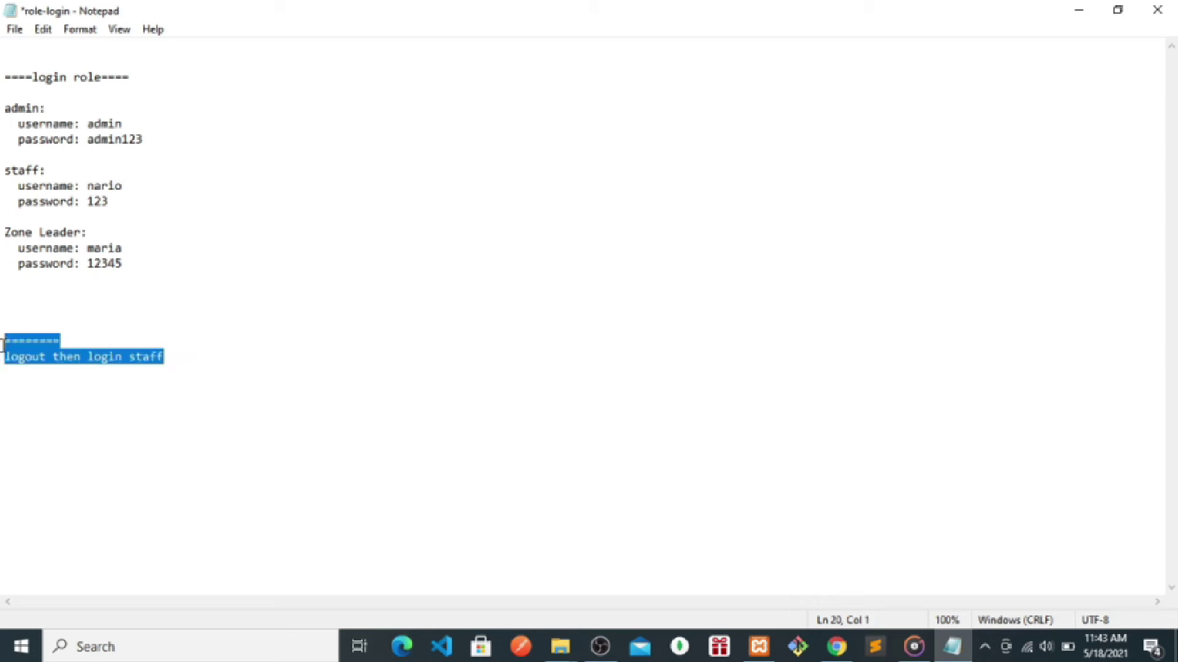
pyautogui.press('BackSpace')
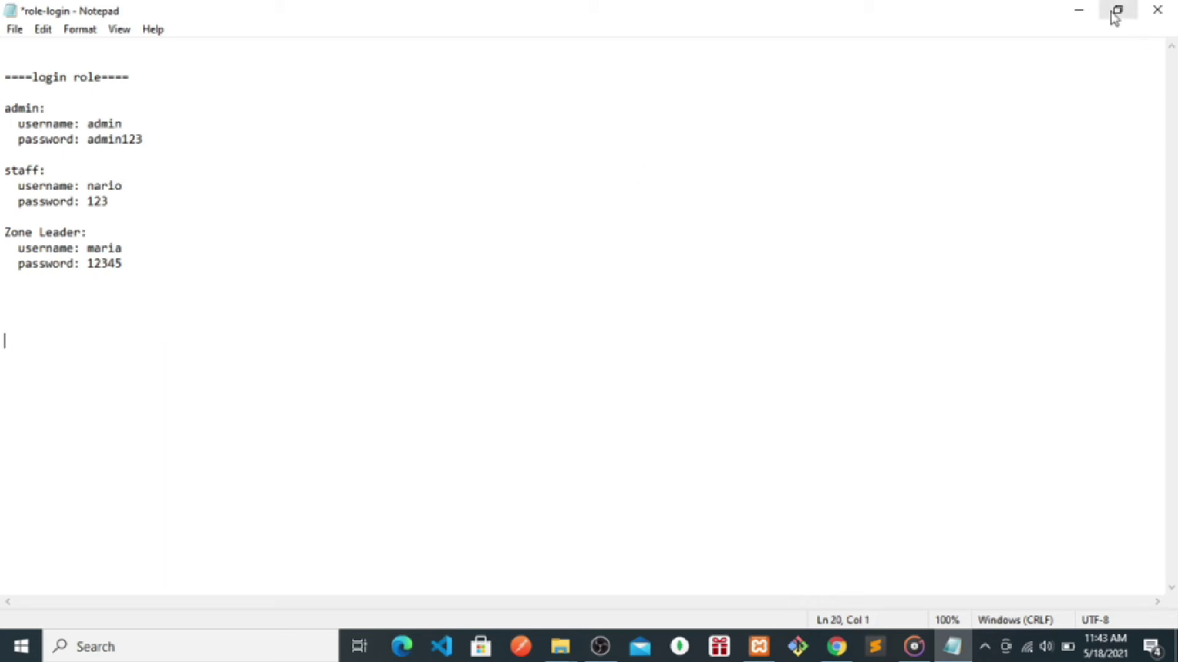
pyautogui.click(1078, 10)
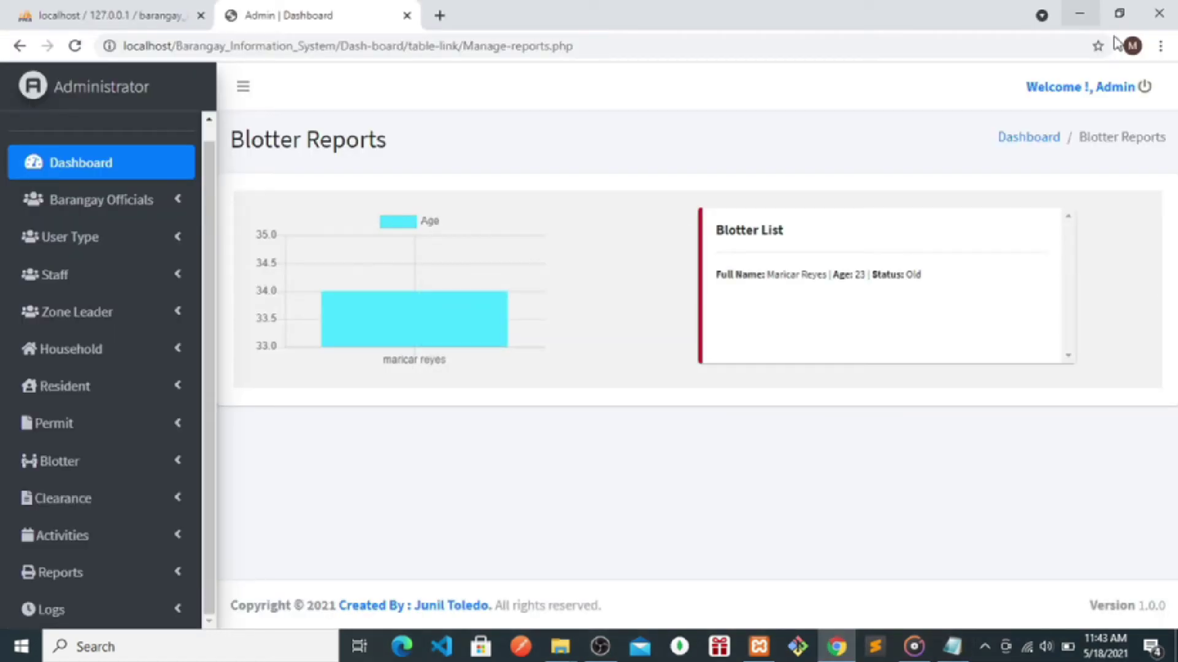
# - Log out of the admin account and confirm
pyautogui.click(1144, 86)
pyautogui.click(987, 195)
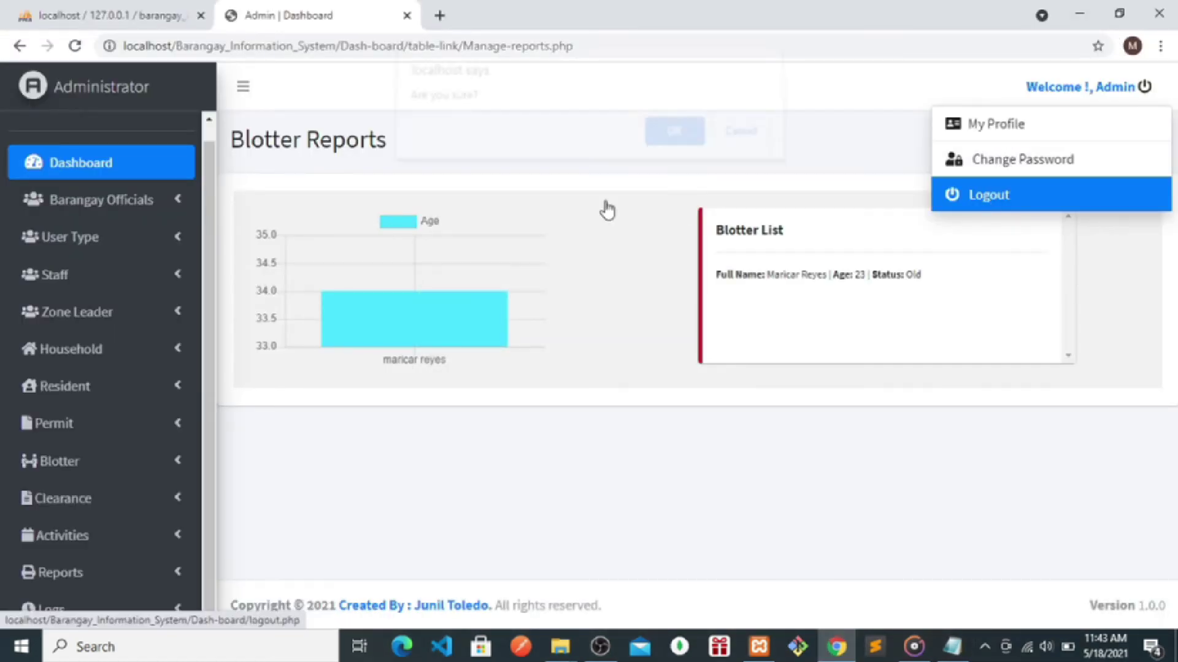
pyautogui.click(674, 144)
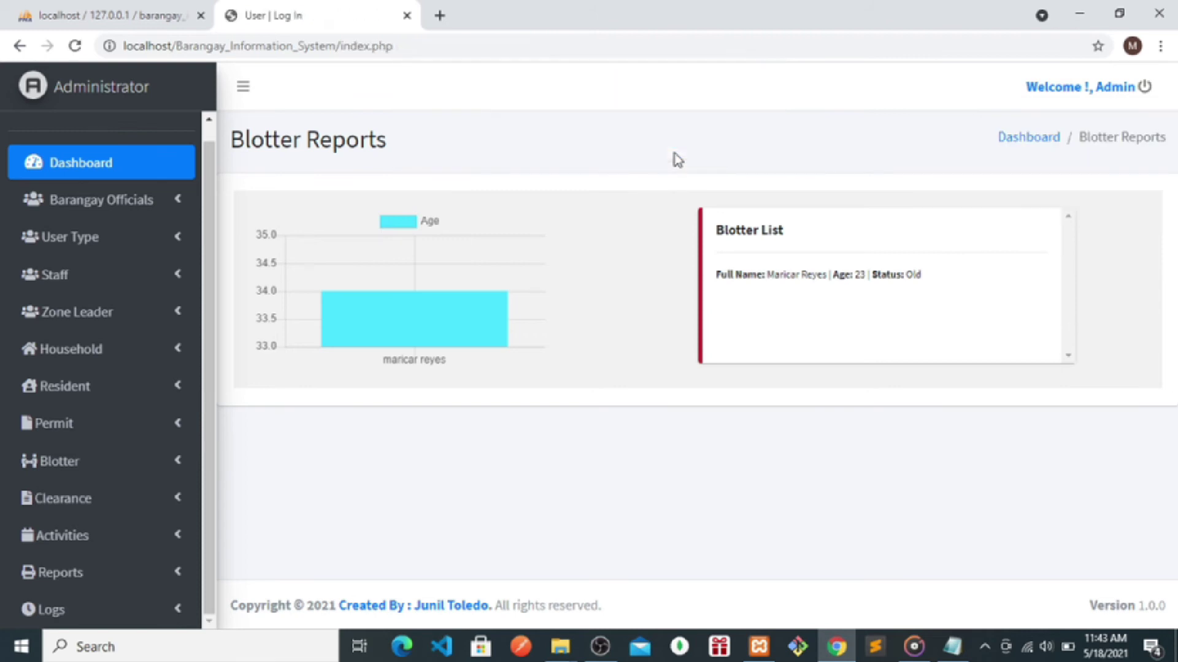
# - Copy the staff username from the role-login notes
pyautogui.click(494, 302)
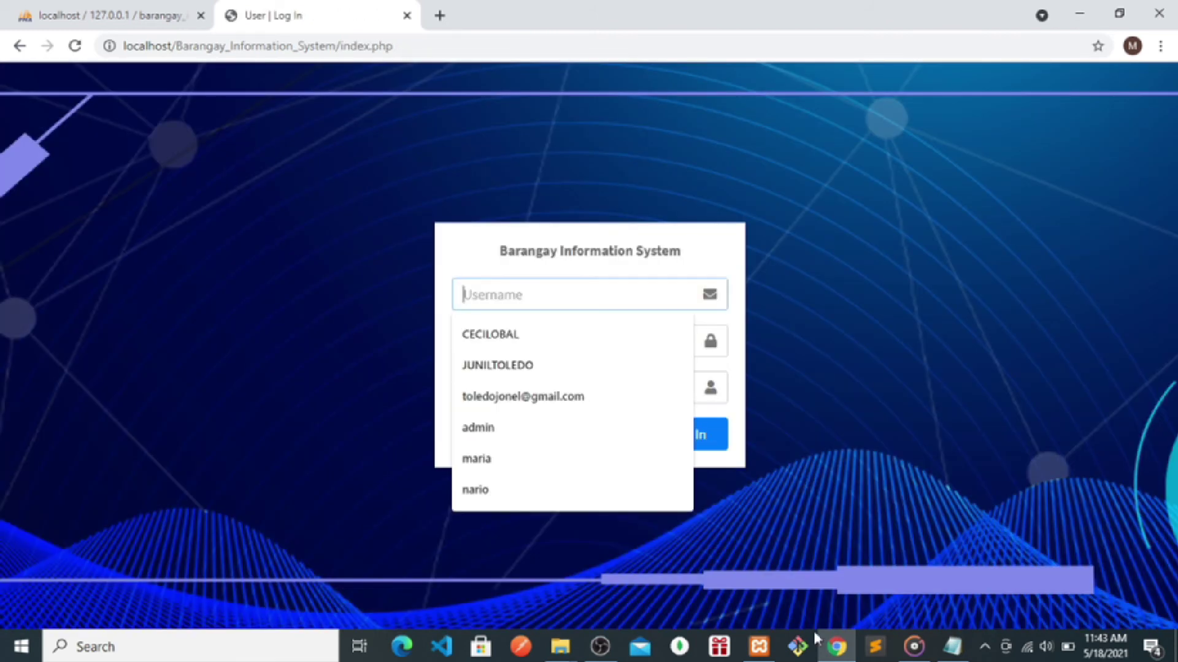
pyautogui.click(951, 649)
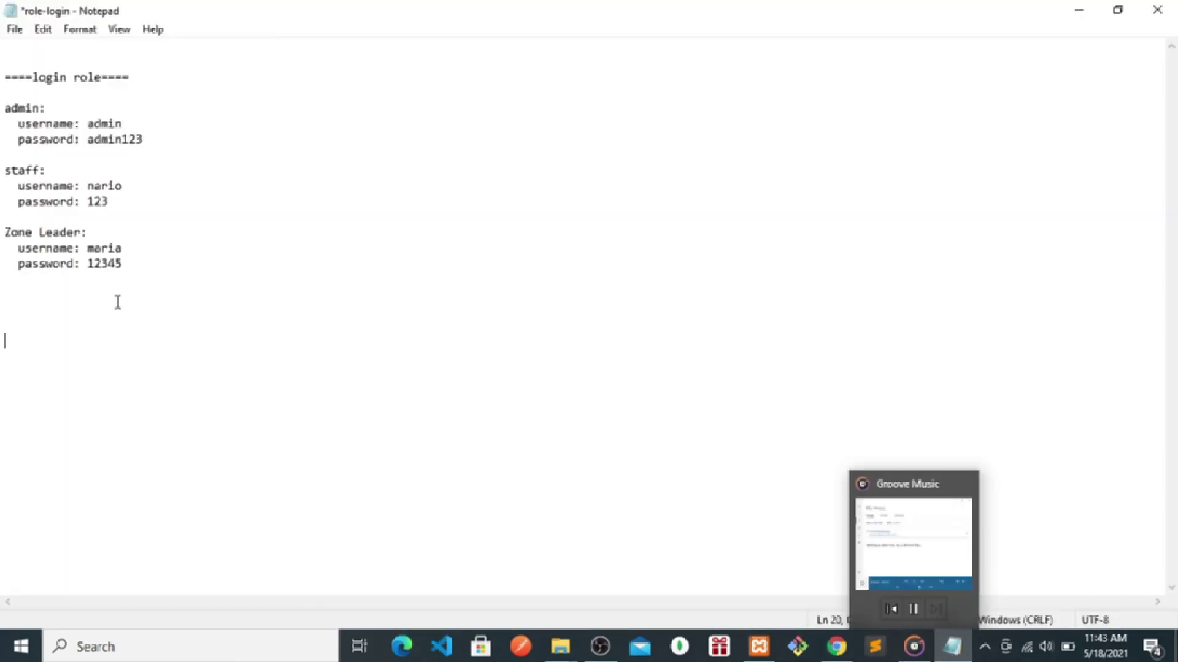
pyautogui.doubleClick(93, 185)
pyautogui.rightClick(98, 185)
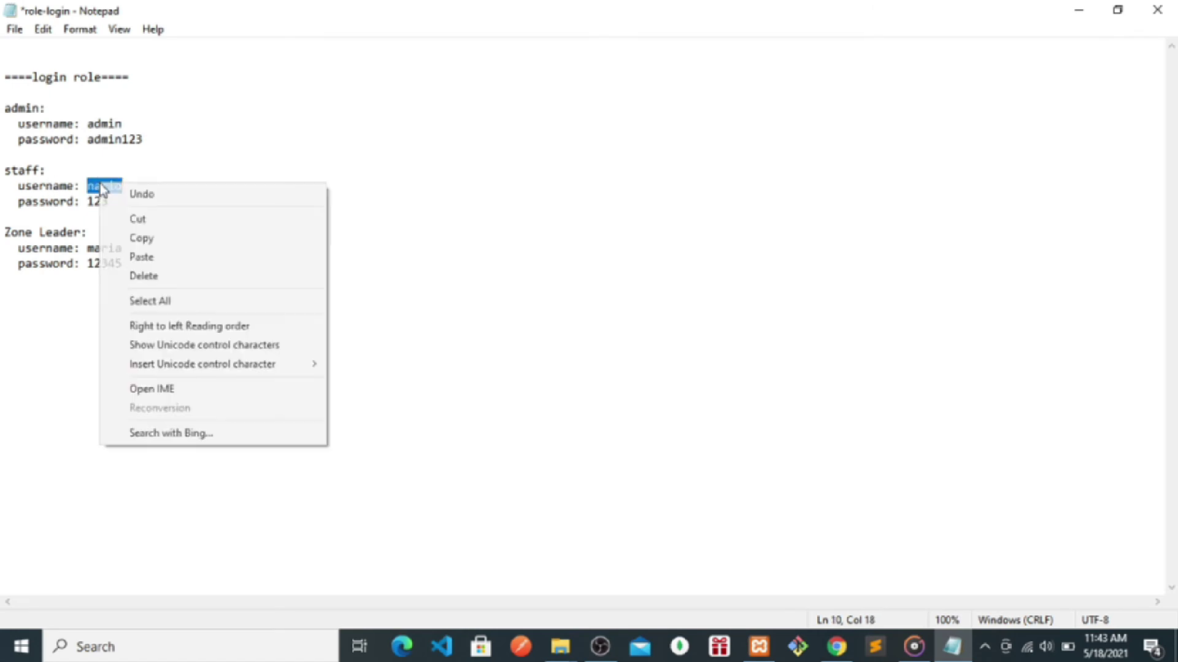
pyautogui.click(136, 239)
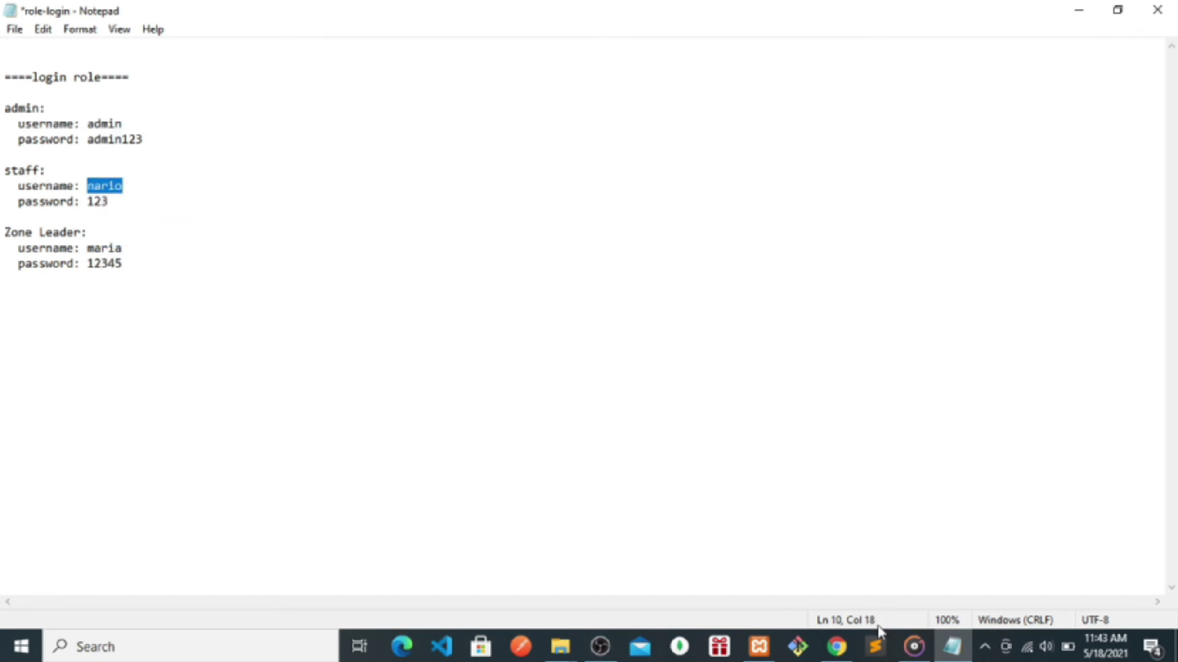
# - Sign in with the copied staff username, its password, and account type Staff
pyautogui.click(836, 647)
pyautogui.click(534, 296)
pyautogui.hotkey('ctrl', 'v')
pyautogui.click(486, 344)
pyautogui.write('123')
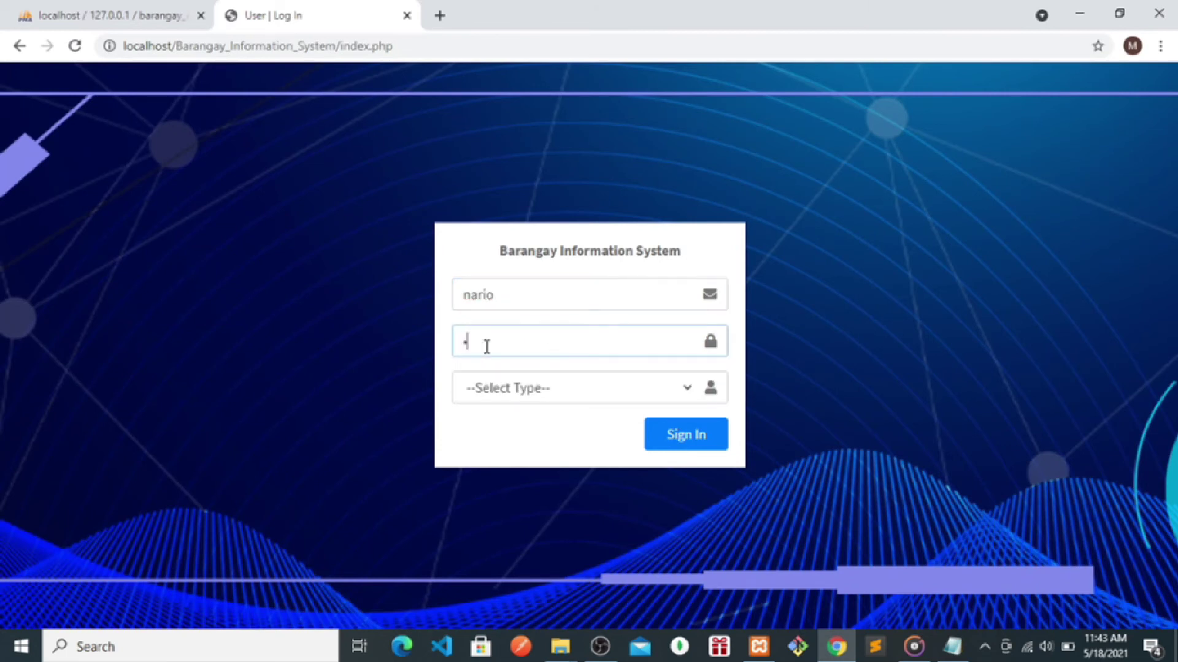
pyautogui.click(486, 389)
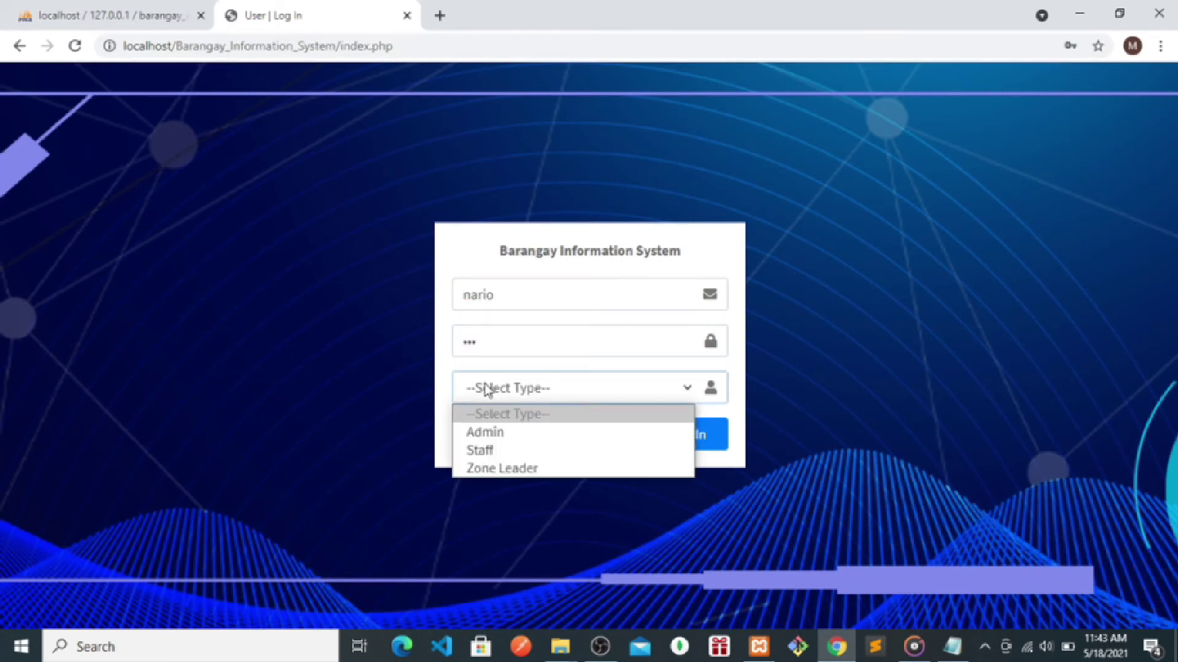
pyautogui.click(486, 454)
pyautogui.click(665, 448)
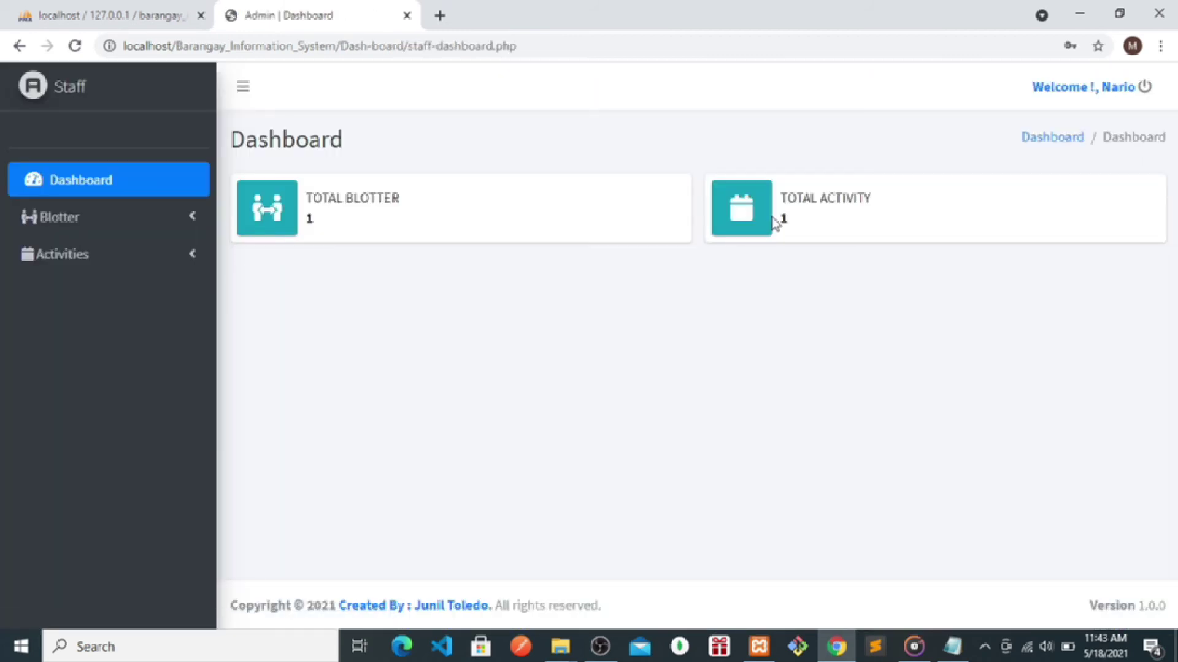
# - Open Blotter > Manage Blotter and bring up the notes in a smaller window
pyautogui.click(57, 221)
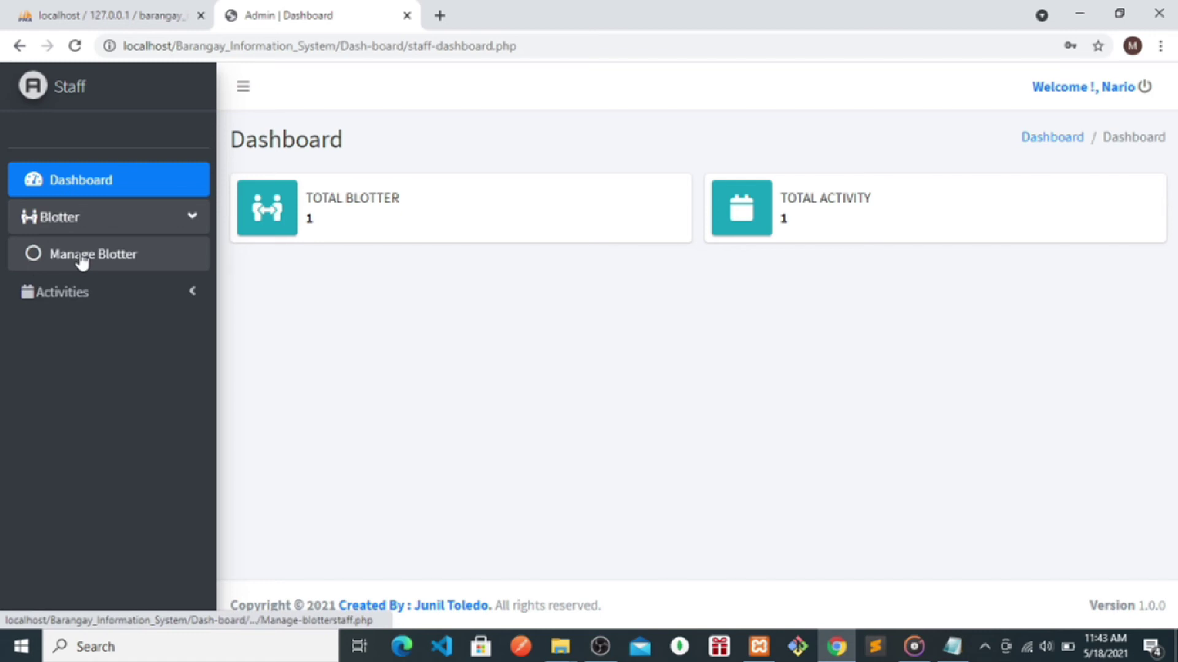
pyautogui.click(81, 257)
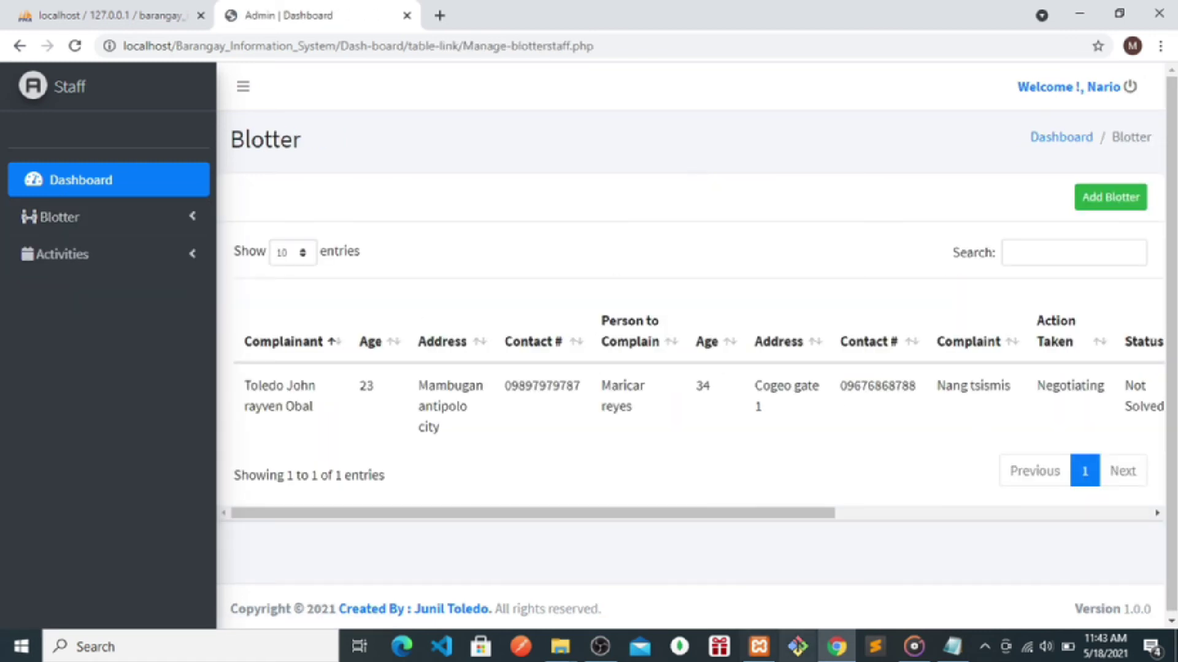
pyautogui.click(951, 646)
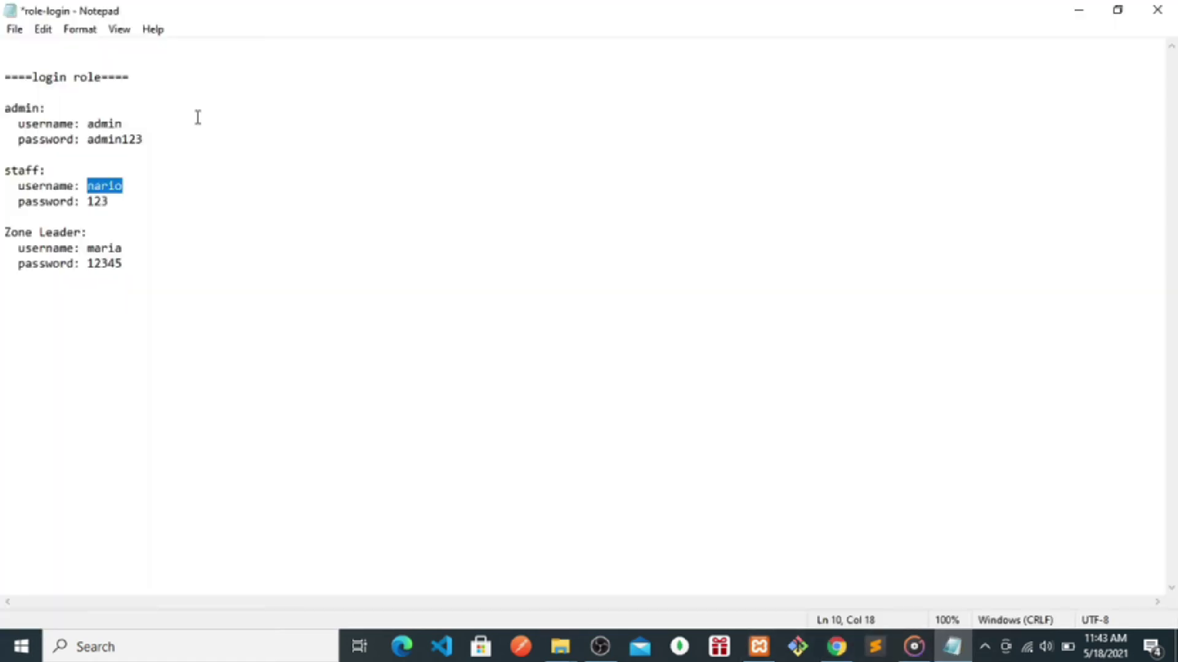
pyautogui.doubleClick(300, 18)
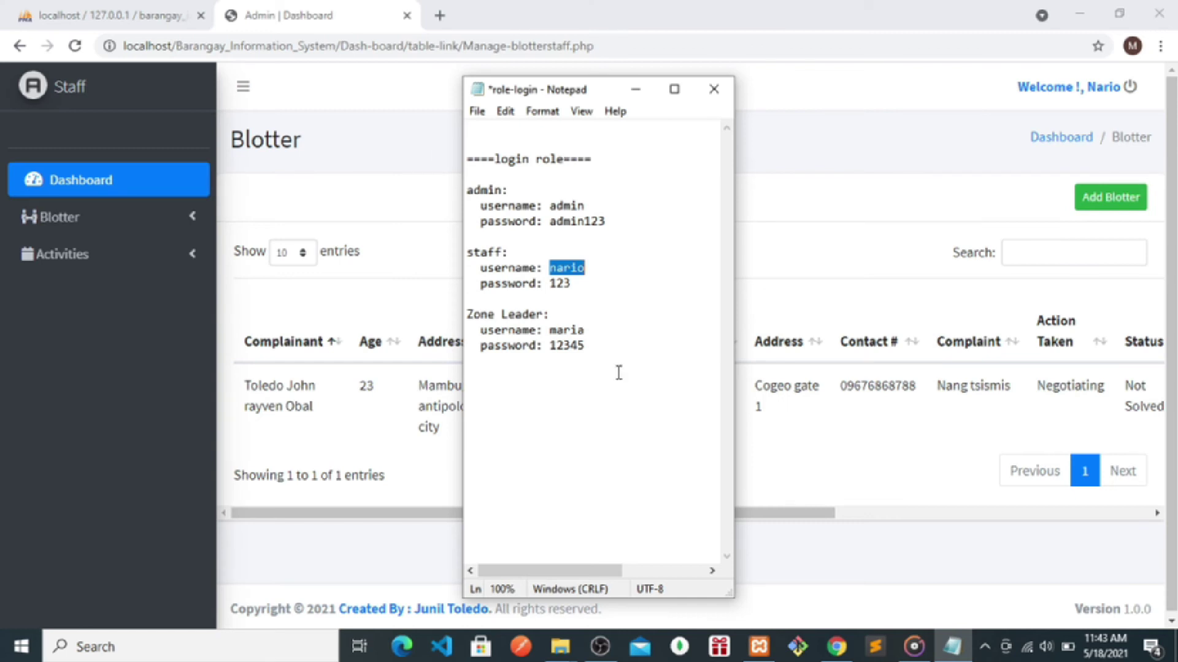
# - Add a 'staff dashboard' line below the credentials in the notes
pyautogui.click(624, 350)
pyautogui.press('Return')
pyautogui.press('Return')
pyautogui.press('Return')
pyautogui.write('sta')
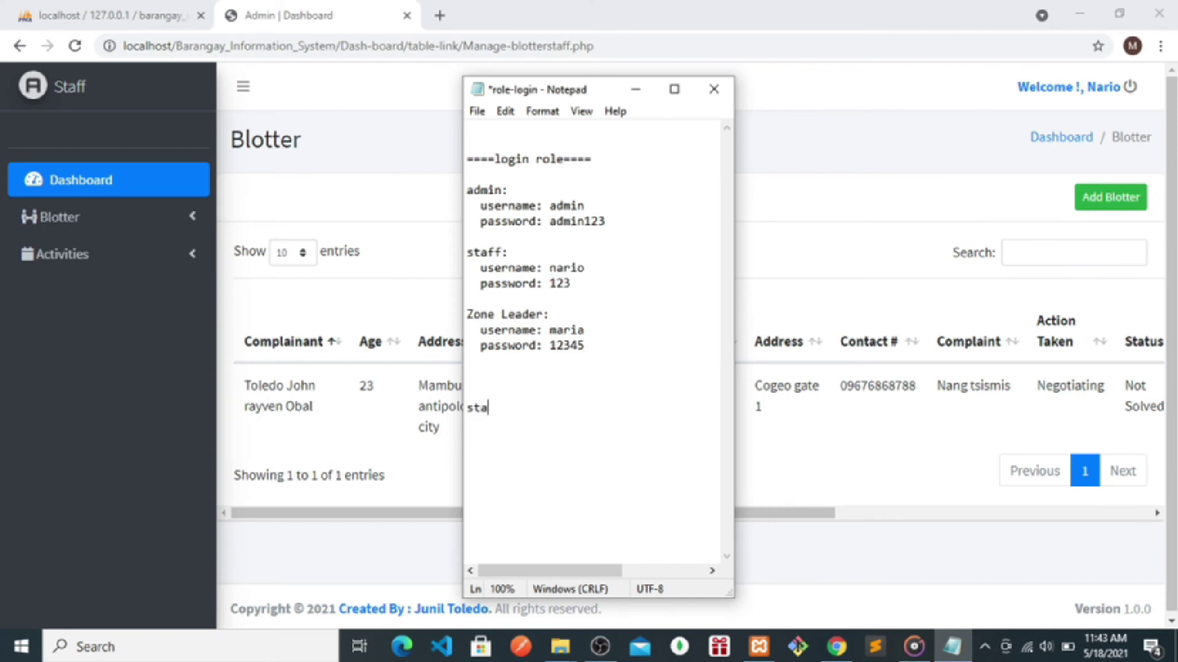
pyautogui.write('ff dashob')
pyautogui.press('BackSpace')
pyautogui.write('board')
# - Add the line 'only blotter and activities', then minimize the notes
pyautogui.press('Return')
pyautogui.press('Return')
pyautogui.write('only')
pyautogui.write(' bo')
pyautogui.write('ottetr')
pyautogui.press('BackSpace')
pyautogui.press('BackSpace')
pyautogui.write('r and activities')
pyautogui.press('BackSpace')
pyautogui.press('BackSpace')
pyautogui.write('es')
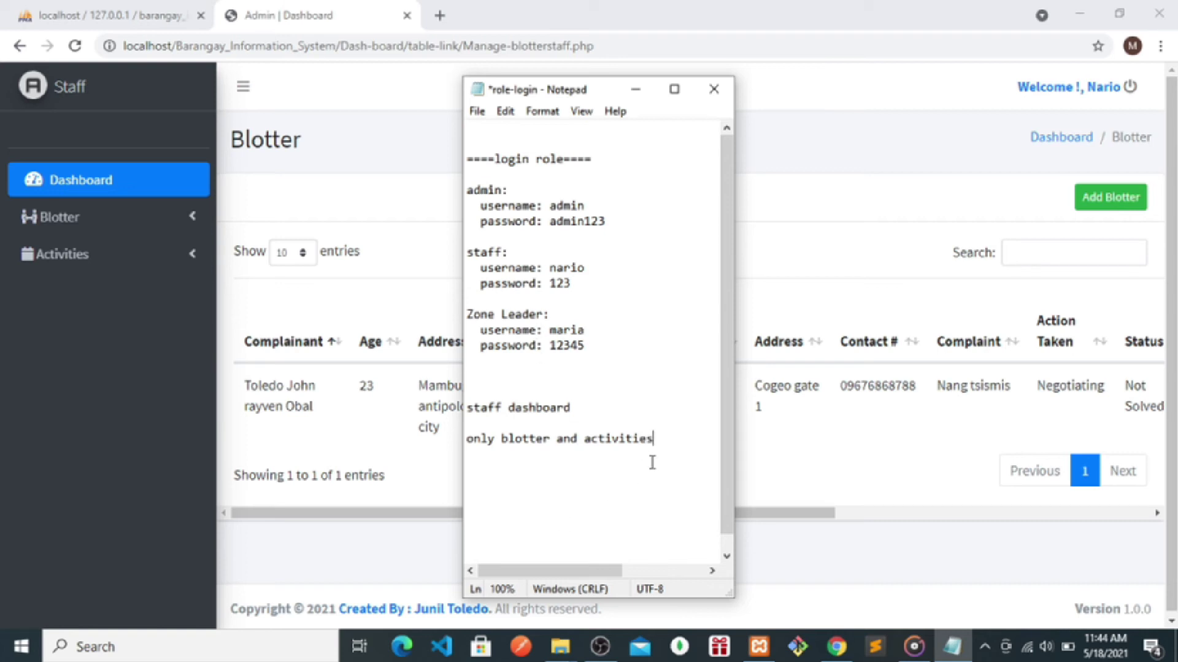
pyautogui.moveTo(671, 437); pyautogui.dragTo(469, 413)
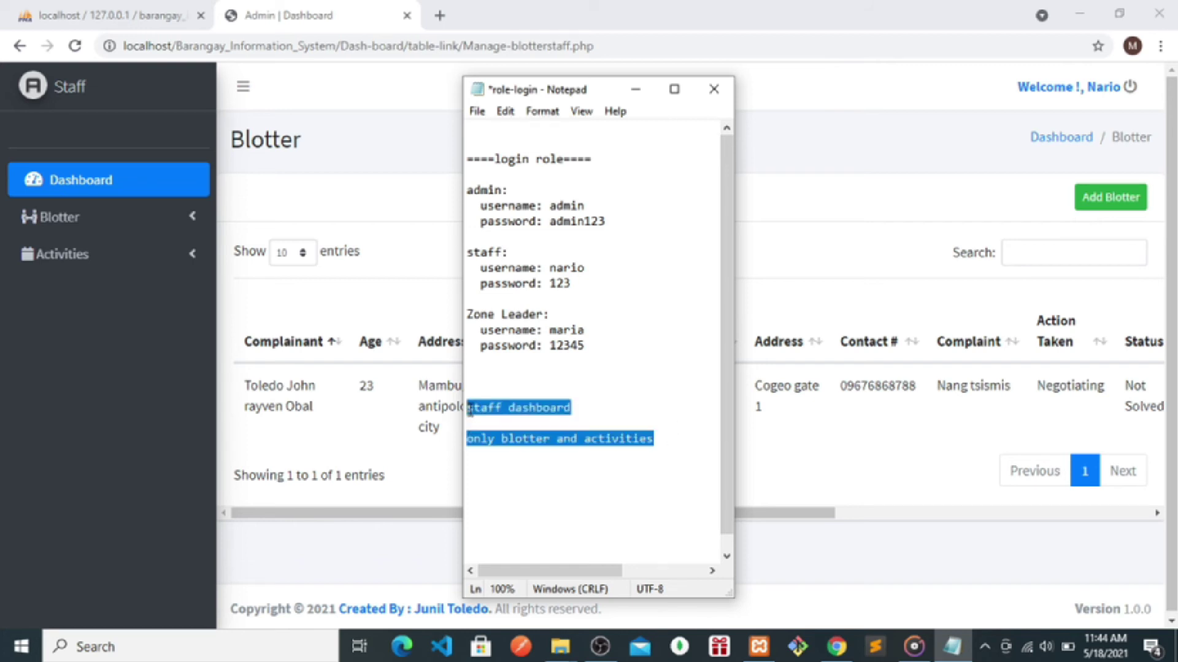
pyautogui.click(469, 411)
pyautogui.click(635, 90)
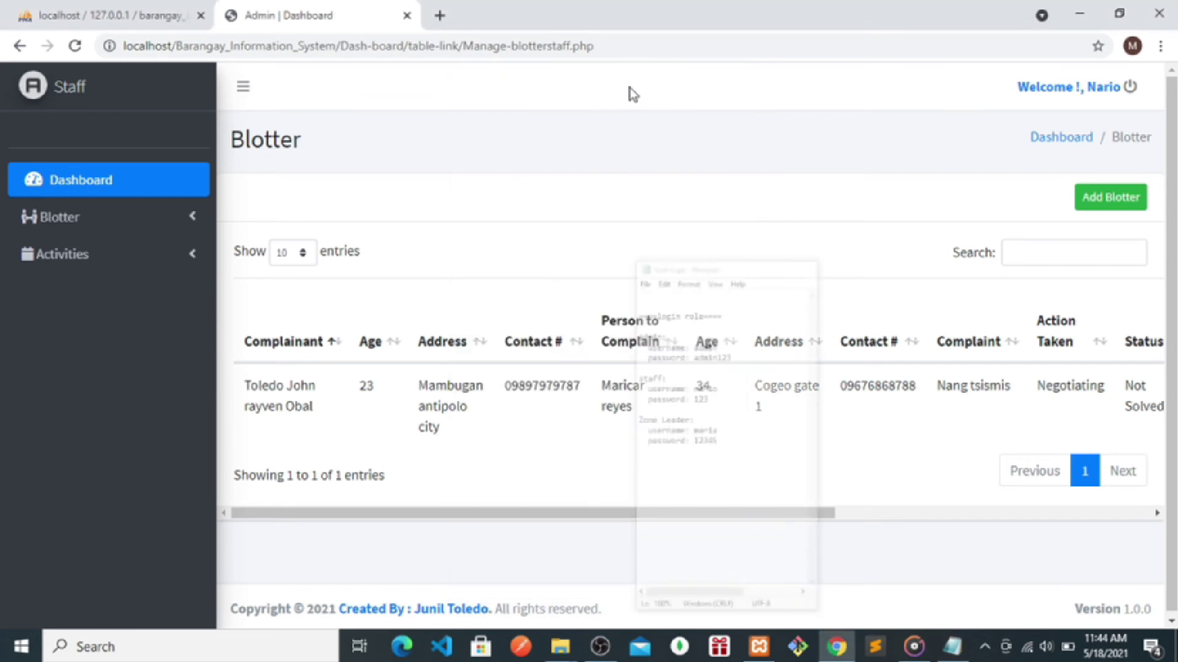
# - Start a new blotter with a resident complainant, age 23, suggested address and contact number
pyautogui.click(1105, 206)
pyautogui.click(535, 215)
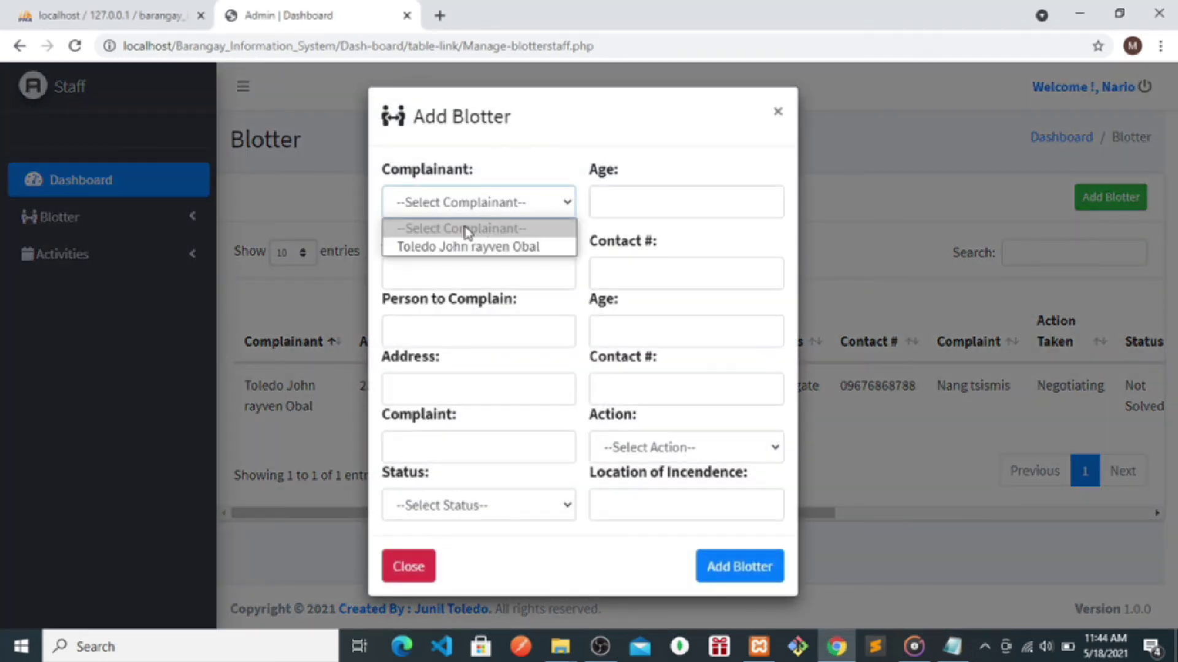
pyautogui.click(454, 248)
pyautogui.click(614, 212)
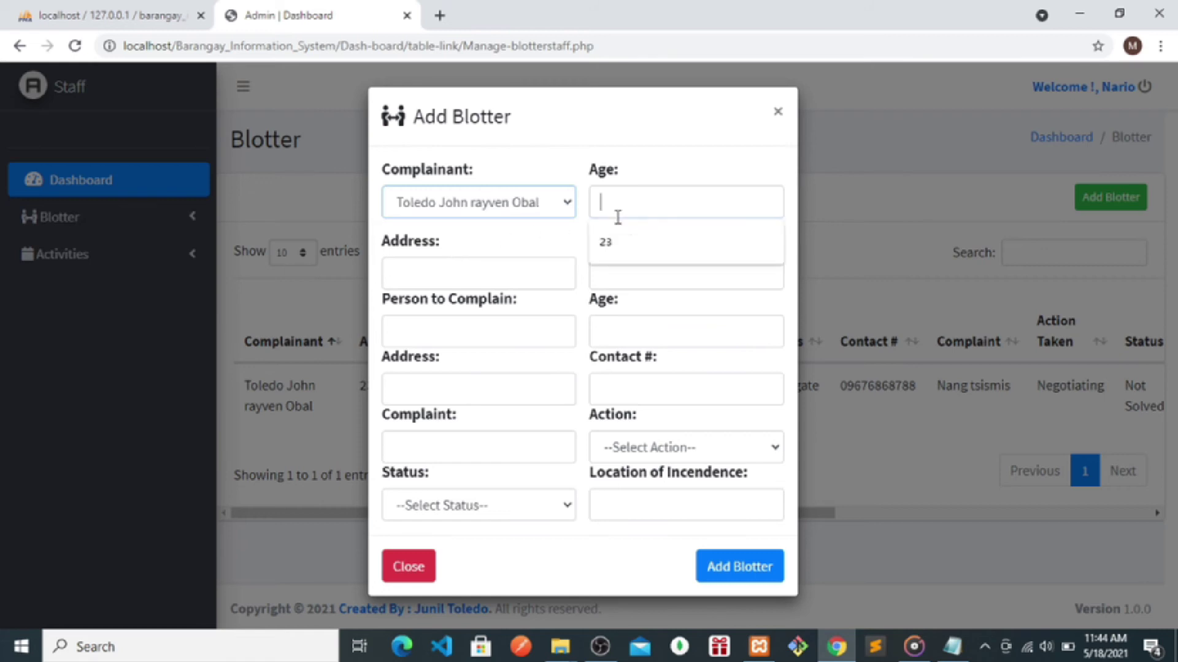
pyautogui.write('23')
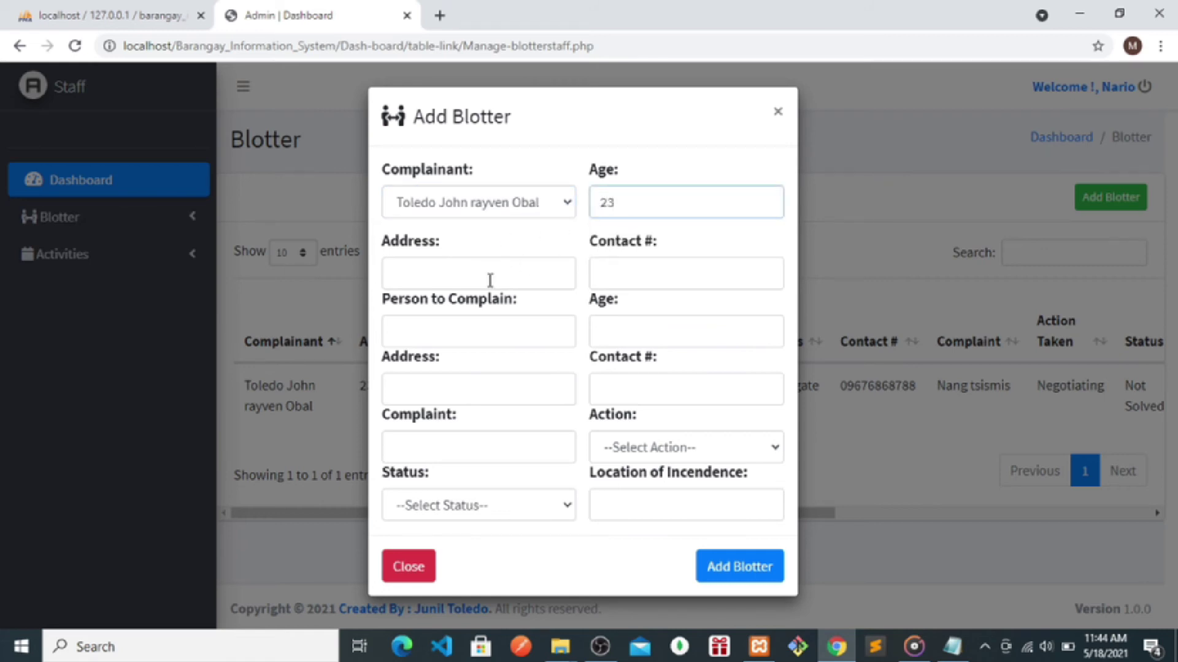
pyautogui.click(489, 278)
pyautogui.write('ma')
pyautogui.click(461, 314)
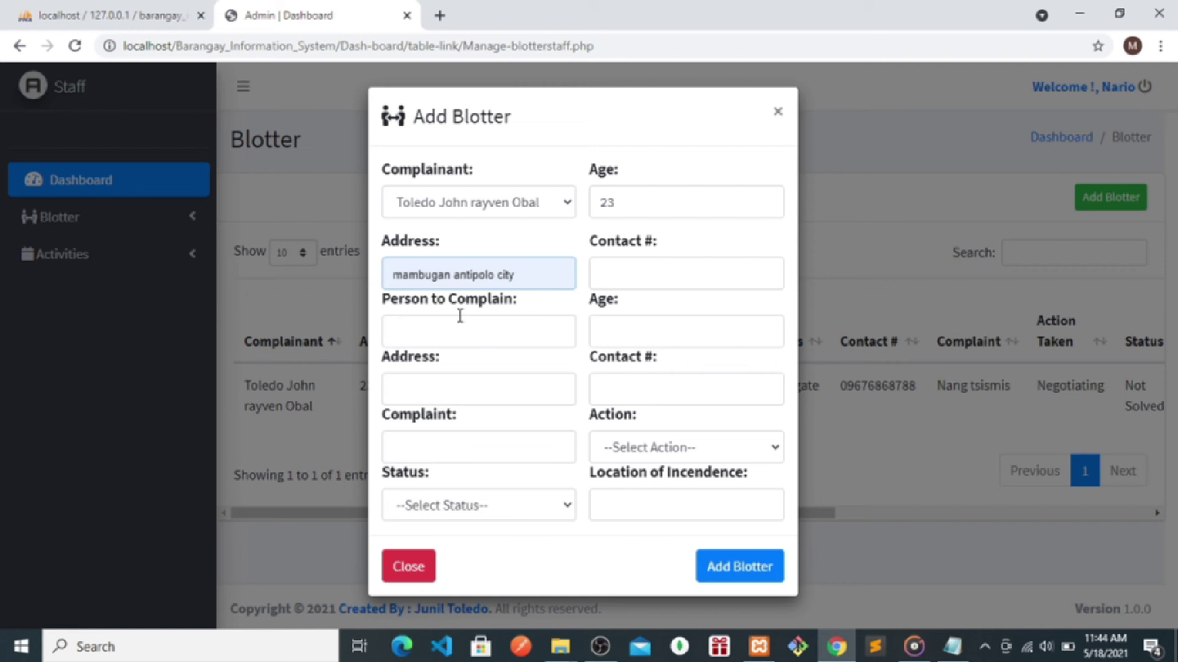
pyautogui.click(630, 273)
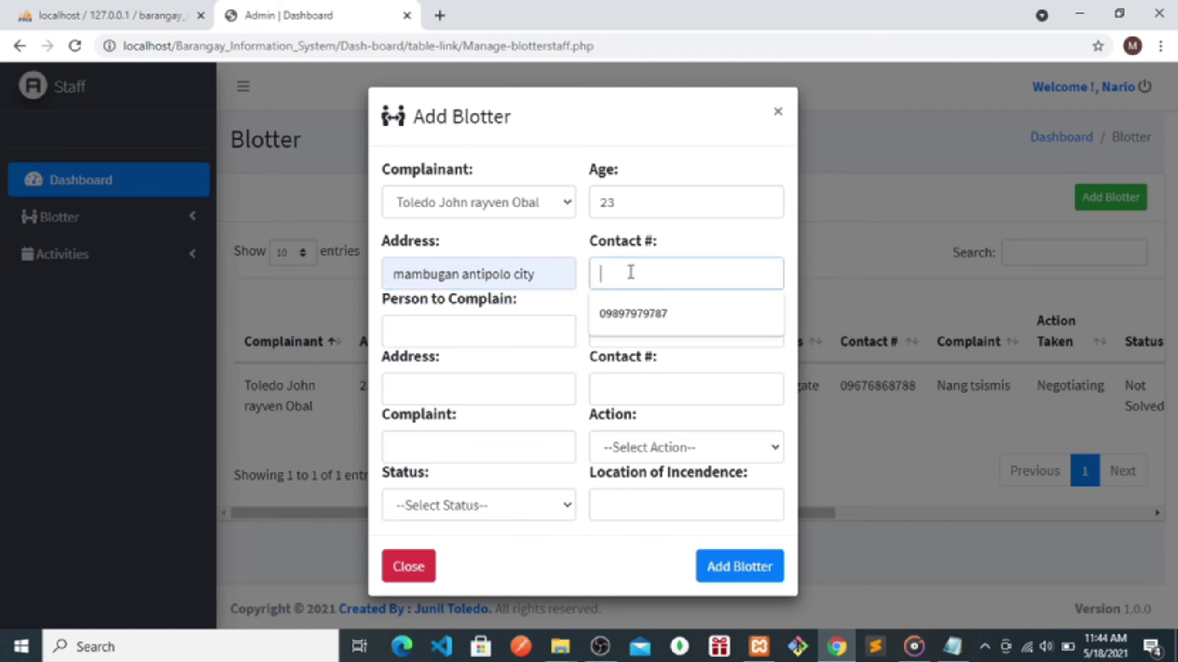
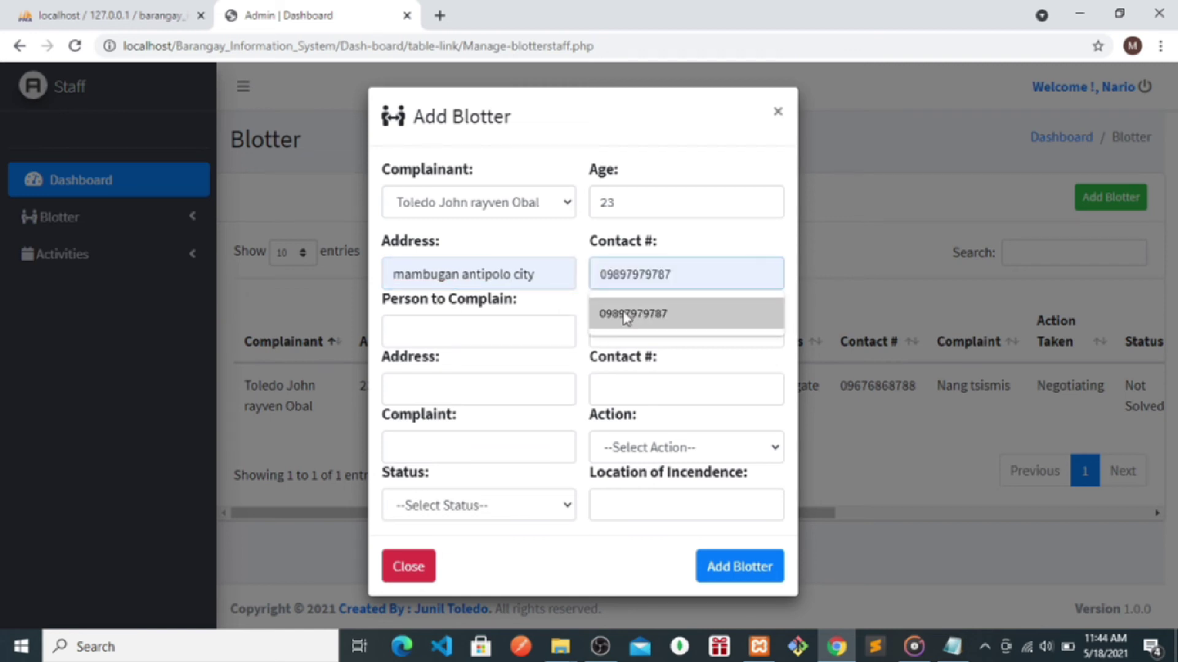
pyautogui.click(624, 312)
# - Enter the respondent's name, age 33, Marikina City address and contact number
pyautogui.click(475, 331)
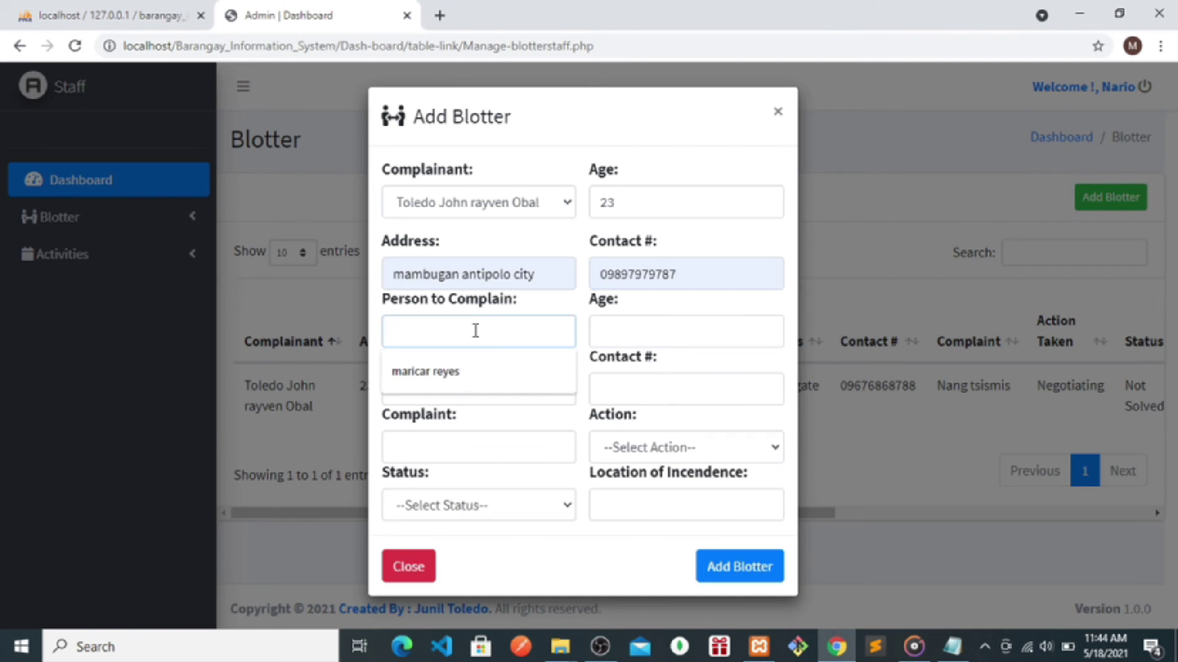
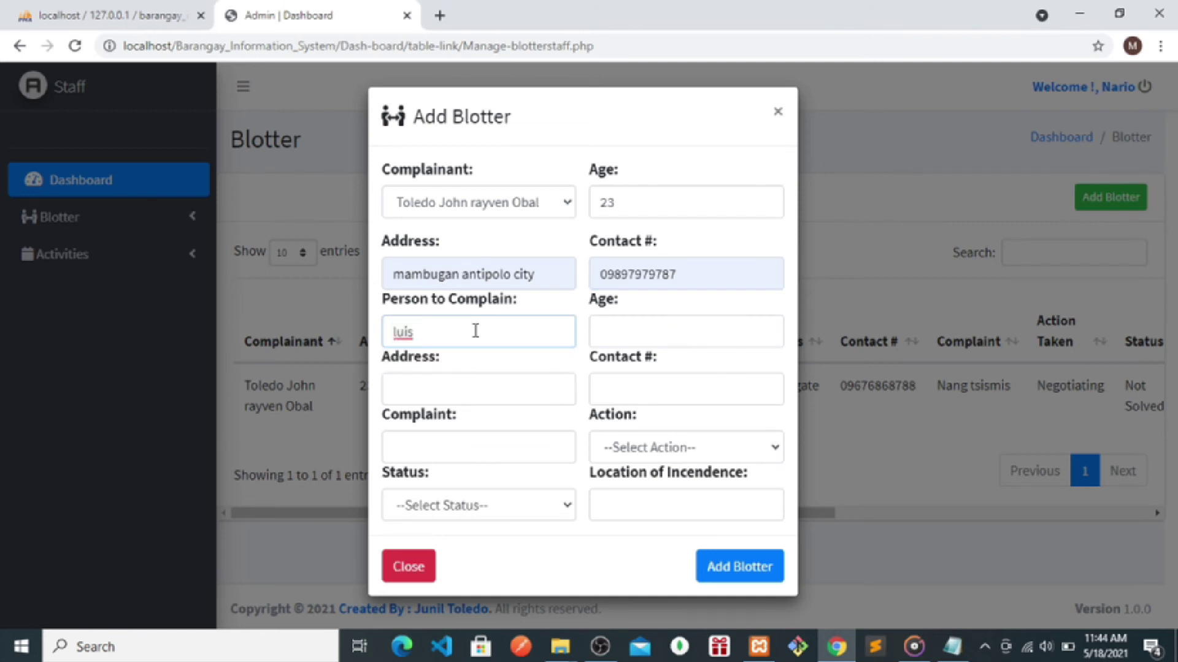
pyautogui.click(643, 329)
pyautogui.write('33')
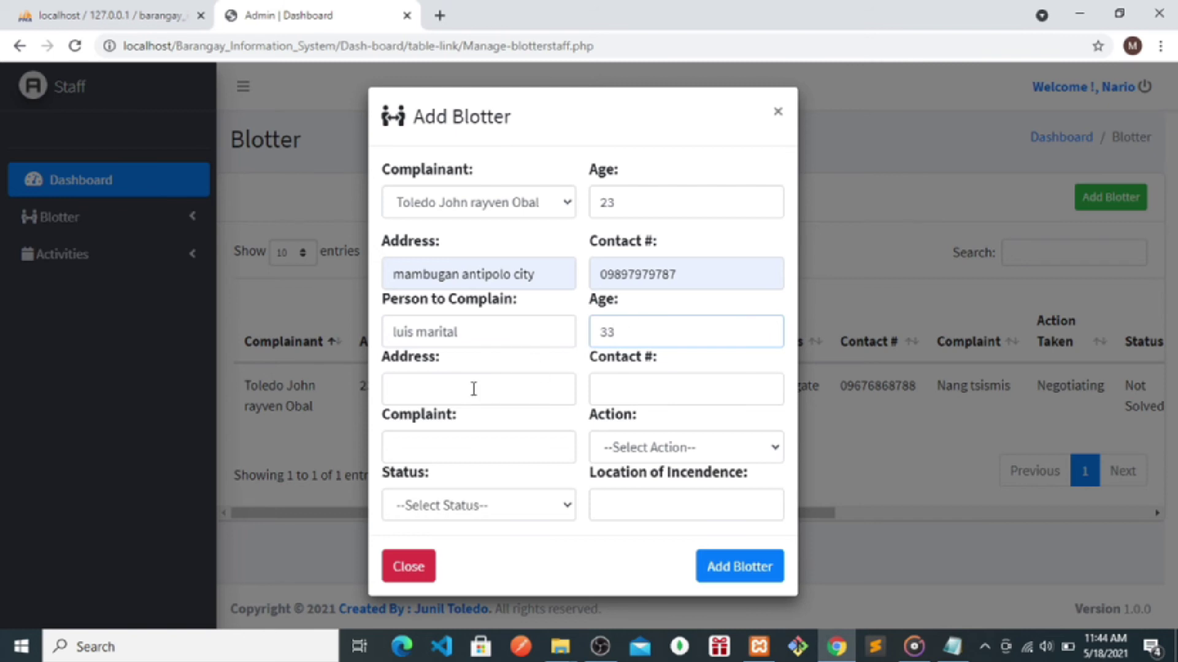
pyautogui.click(463, 390)
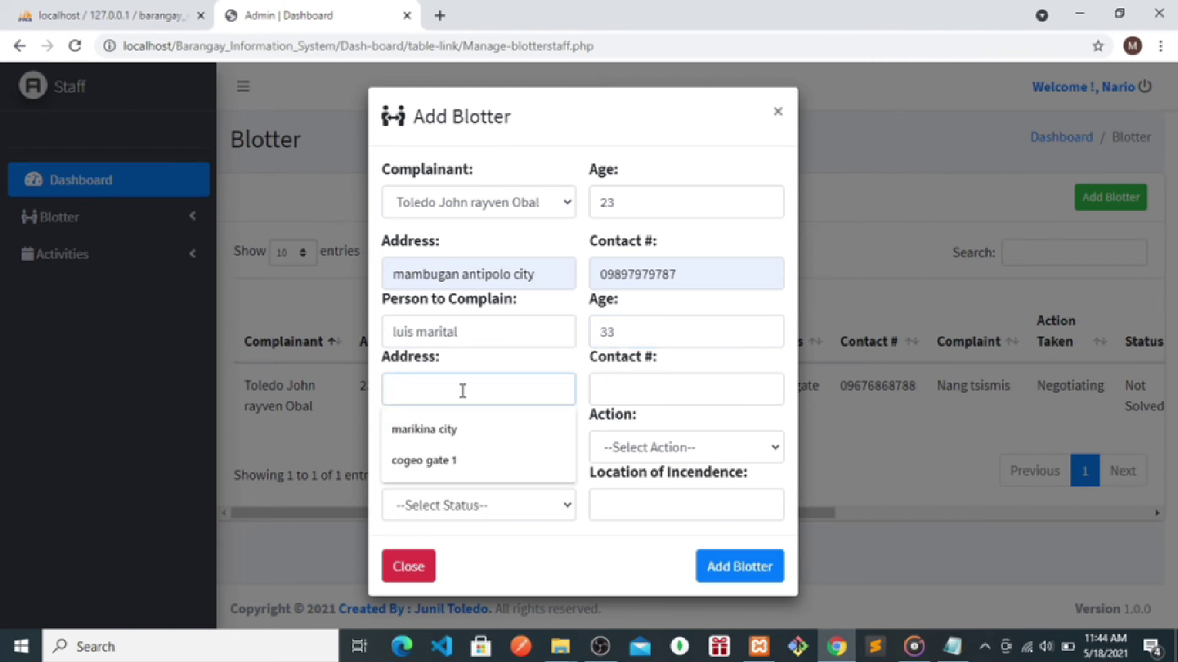
pyautogui.write('markin')
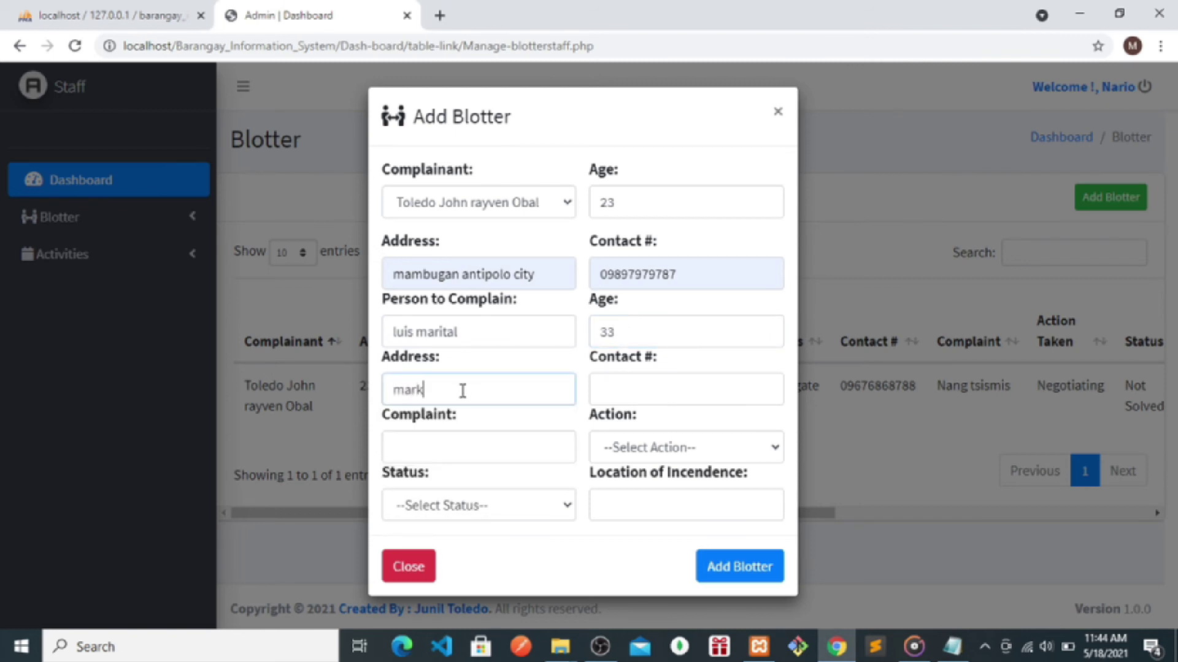
pyautogui.press('BackSpace')
pyautogui.press('BackSpace')
pyautogui.press('BackSpace')
pyautogui.write('ikina')
pyautogui.click(431, 437)
pyautogui.click(662, 394)
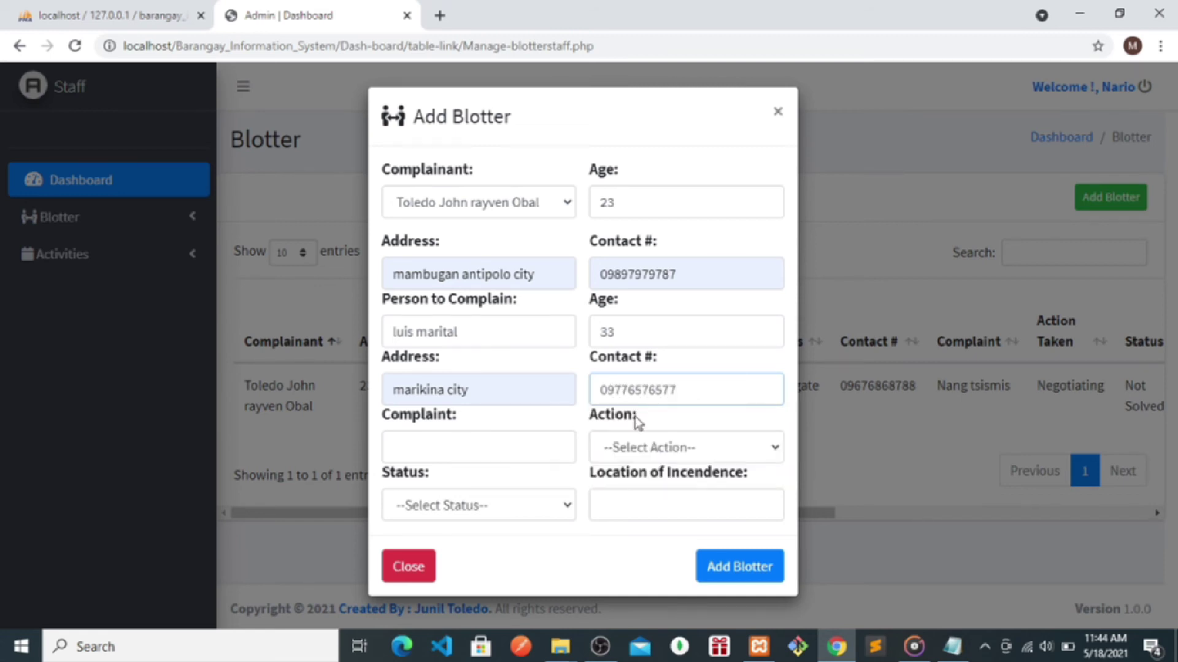
# - Describe the complaint as 'nagnakaw', with action They both signed and status Solved
pyautogui.click(510, 440)
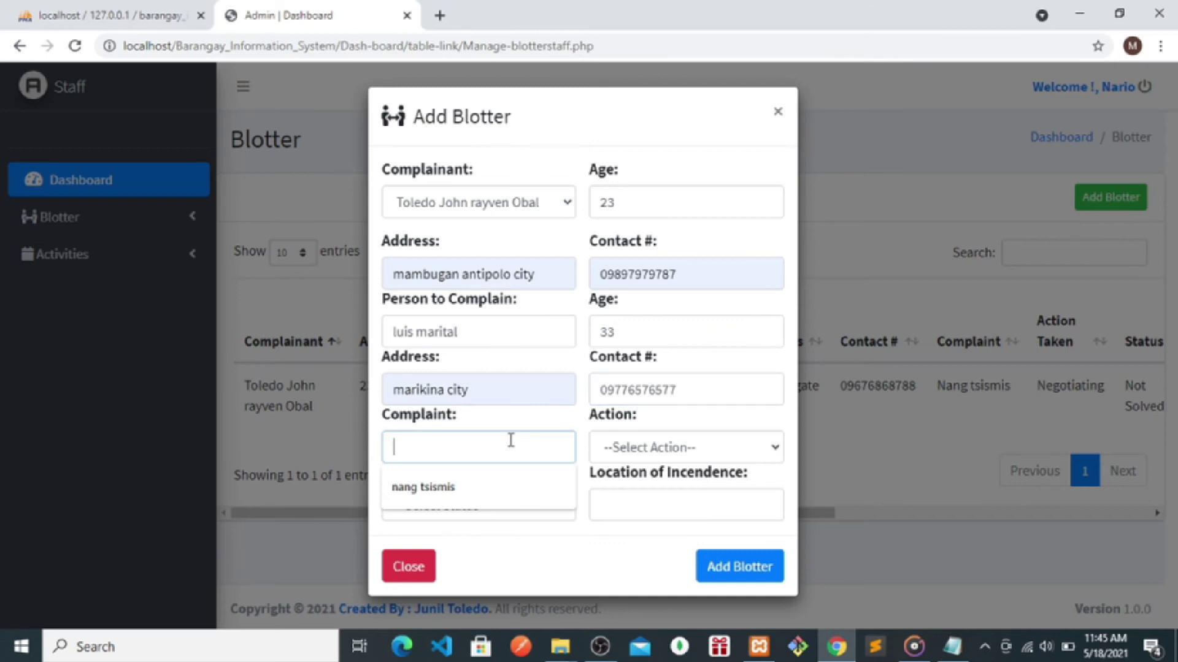
pyautogui.write('nagnakaw')
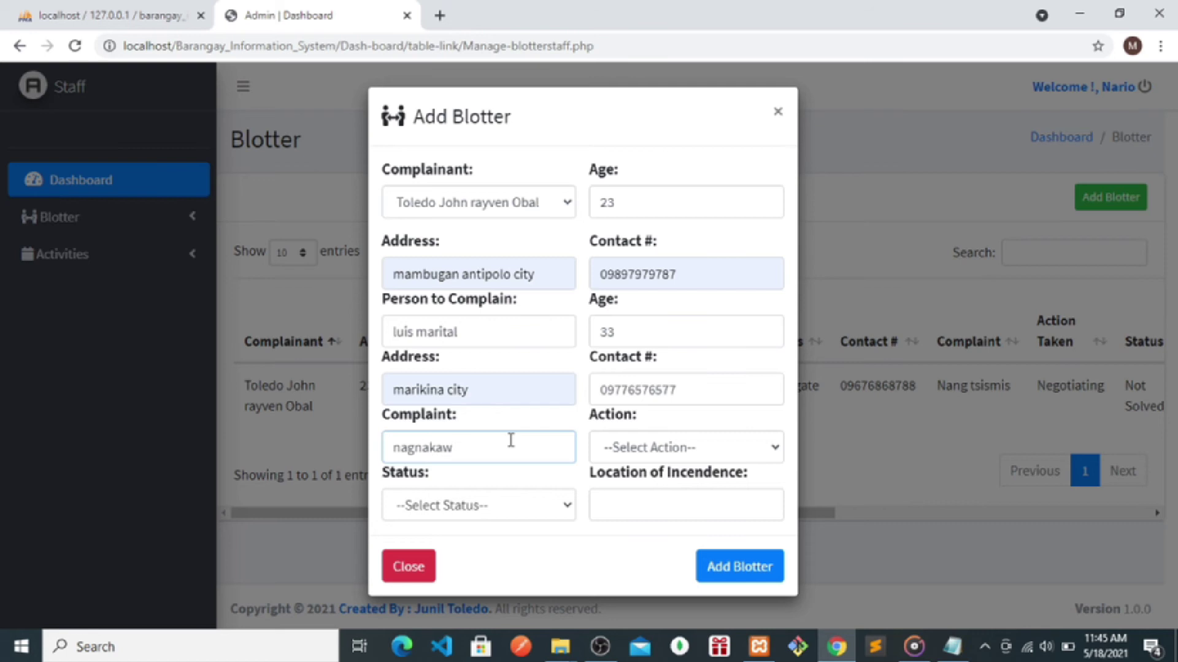
pyautogui.click(645, 450)
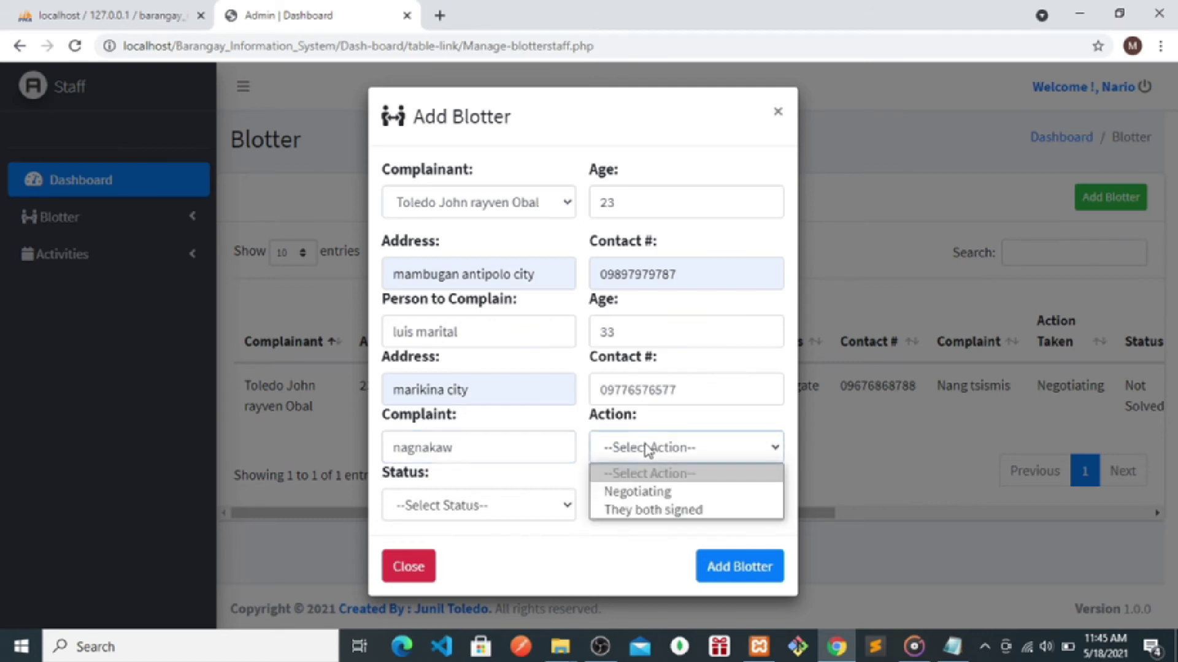
pyautogui.click(620, 508)
pyautogui.click(484, 502)
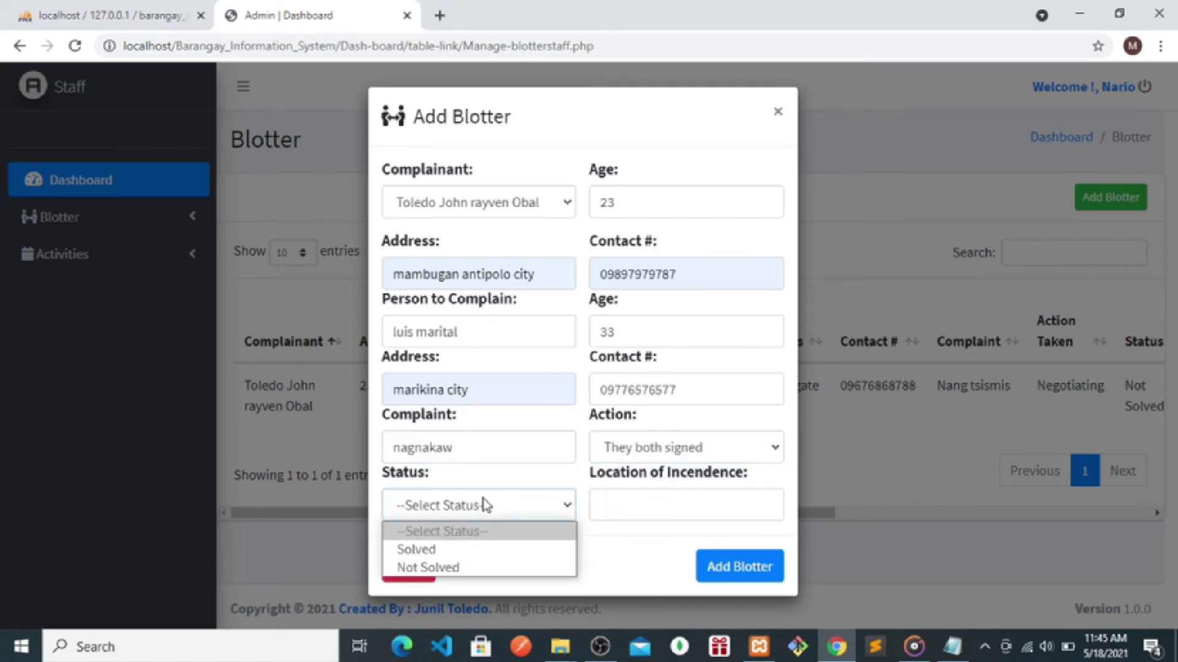
pyautogui.click(400, 551)
# - Enter the incident location, save the blotter record, and go to Manage Activities
pyautogui.click(630, 505)
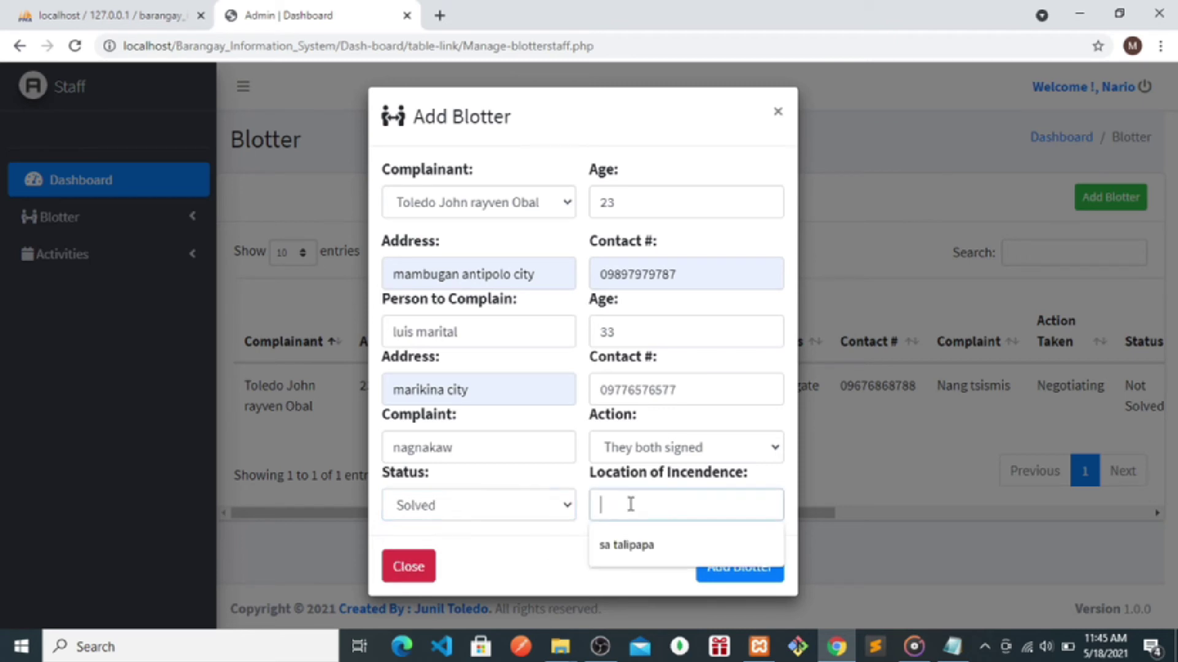
pyautogui.write('sa may b')
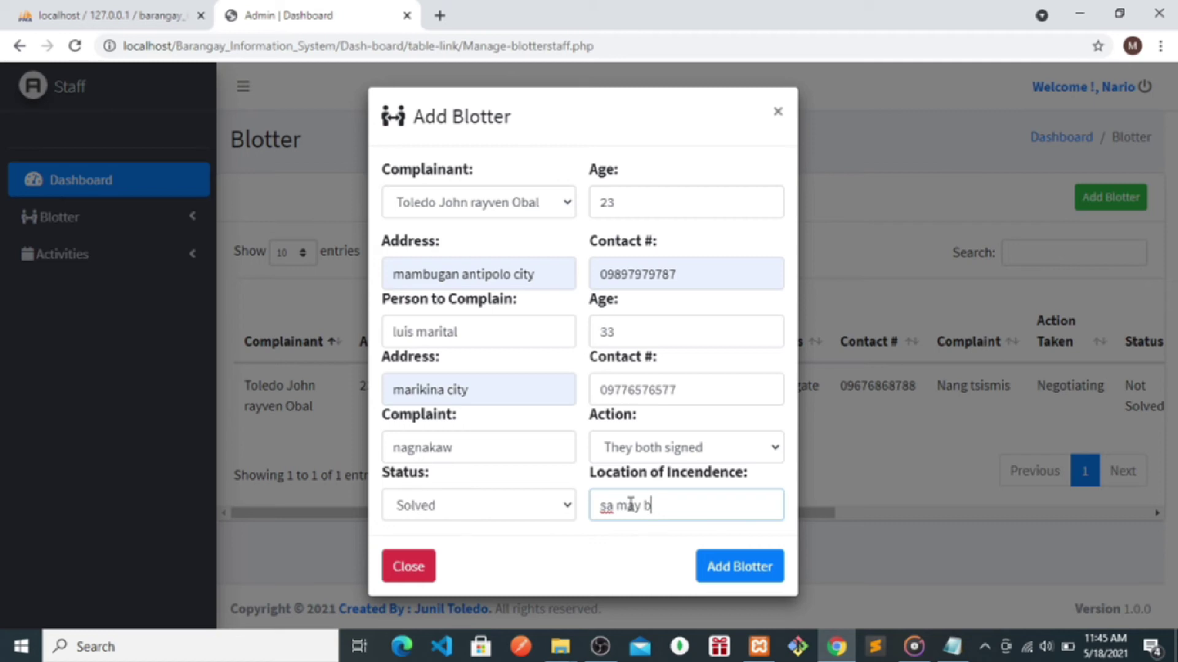
pyautogui.press('BackSpace')
pyautogui.press('BackSpace')
pyautogui.press('BackSpace')
pyautogui.press('BackSpace')
pyautogui.press('BackSpace')
pyautogui.press('BackSpace')
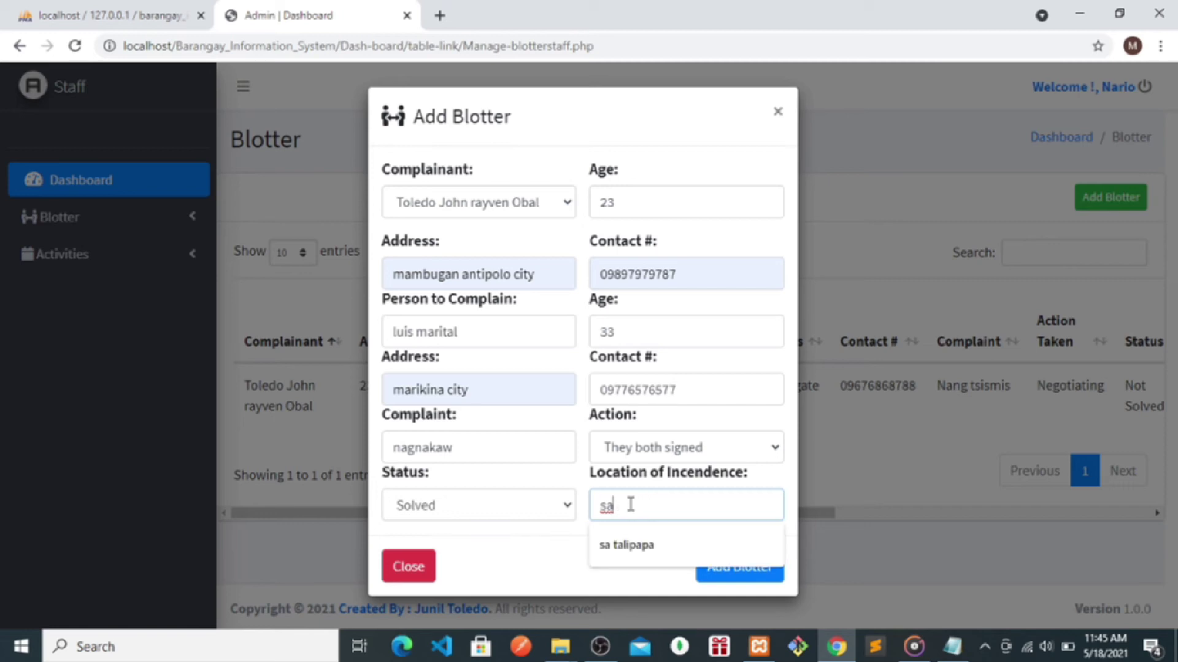
pyautogui.write('is')
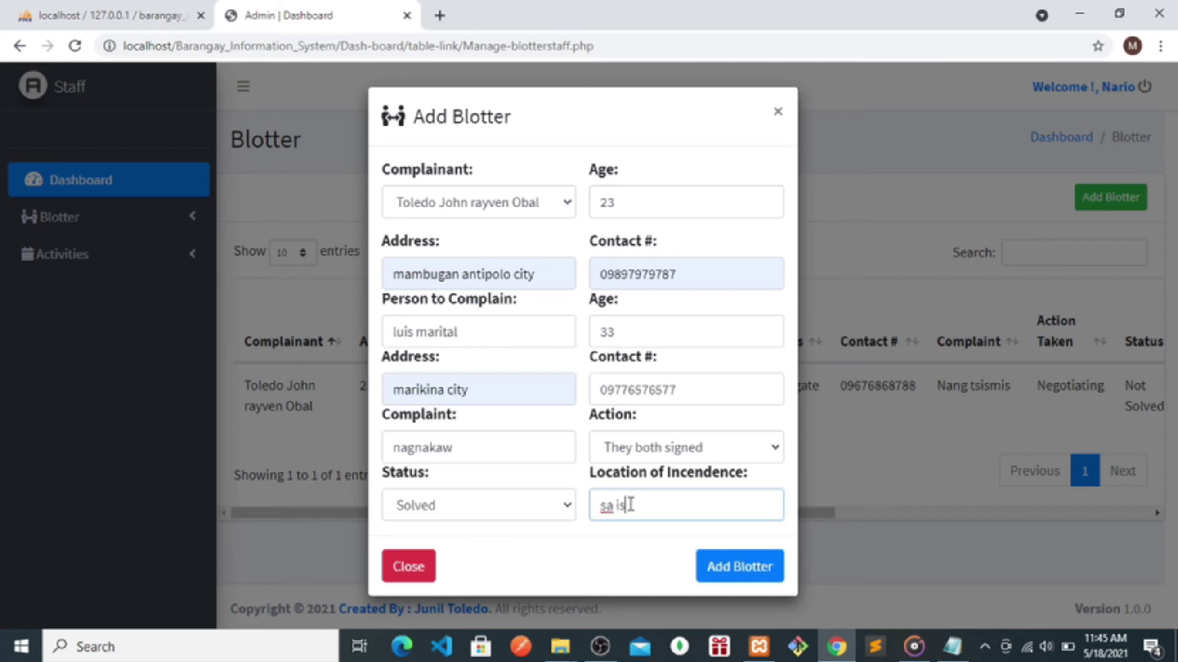
pyautogui.press('BackSpace')
pyautogui.press('BackSpace')
pyautogui.write('tan')
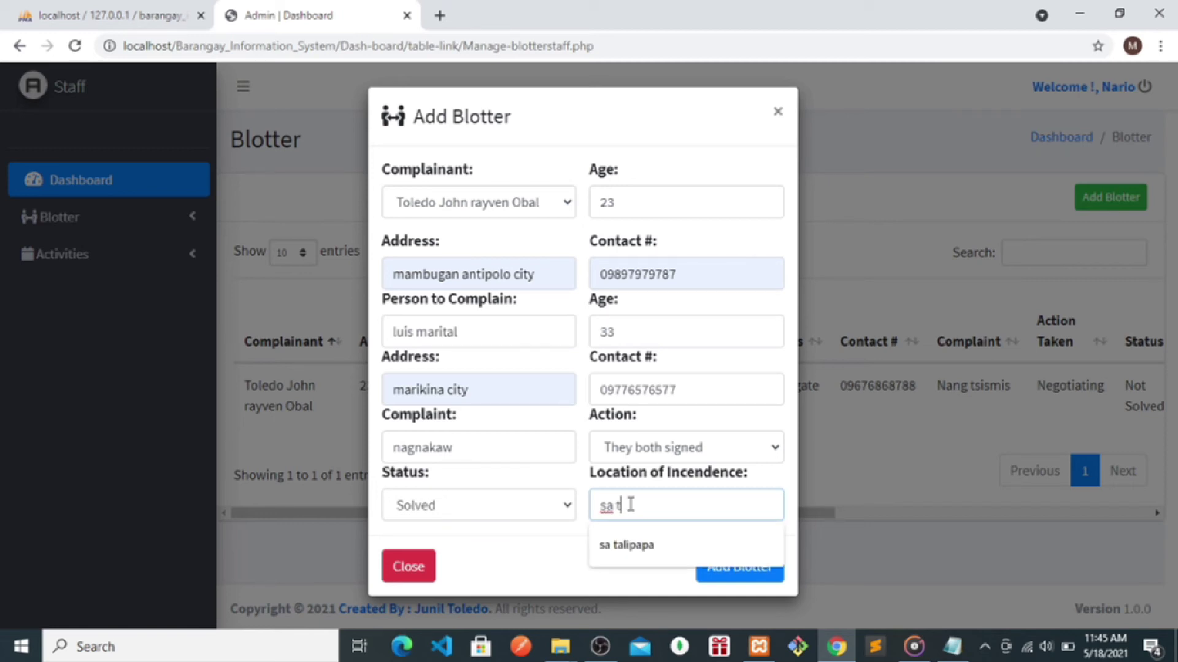
pyautogui.write('bayan')
pyautogui.click(727, 571)
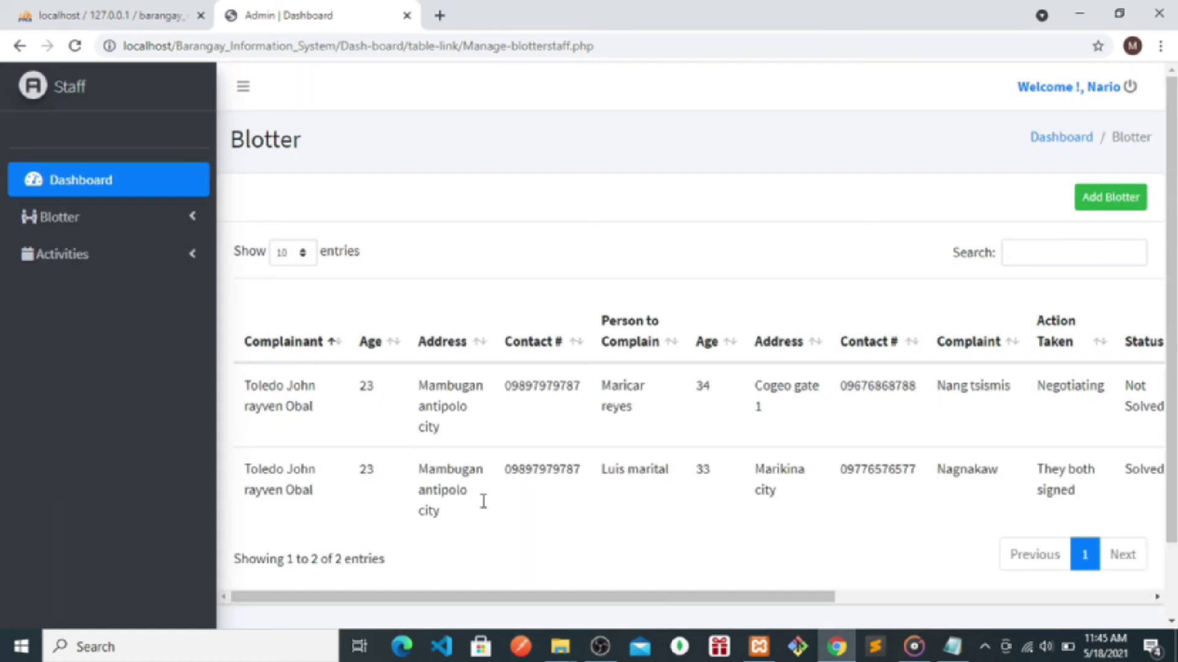
pyautogui.click(65, 261)
pyautogui.click(87, 298)
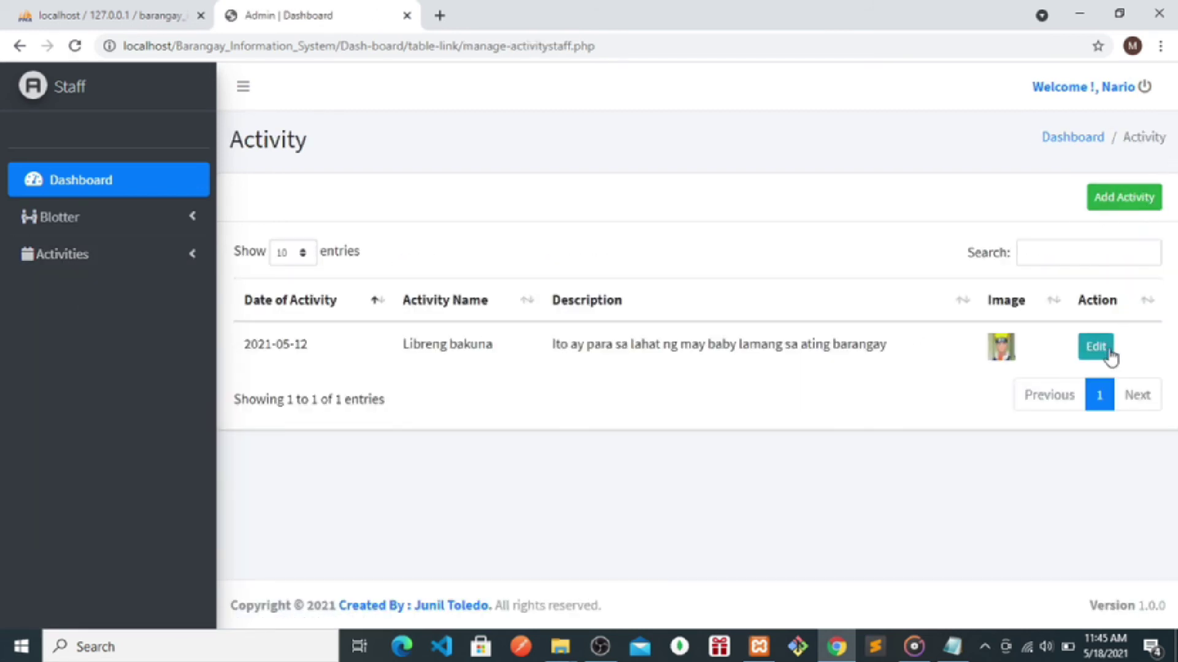
# - Start a new activity dated 05/19/2021 named 'alerto'
pyautogui.click(1102, 208)
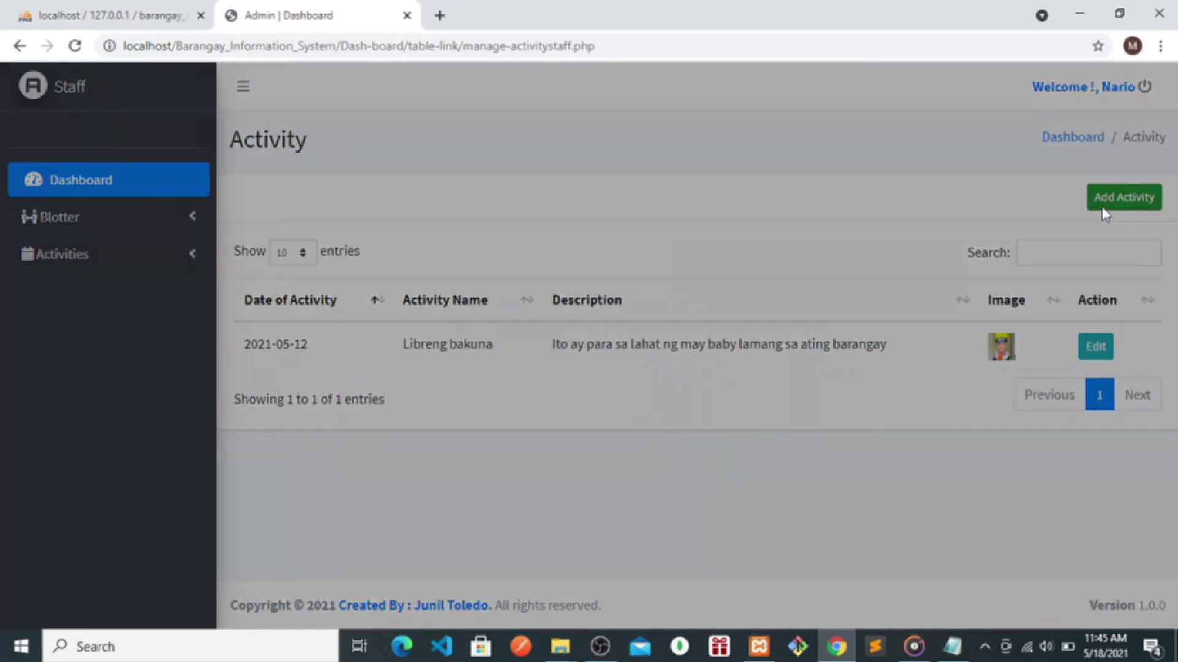
pyautogui.click(763, 202)
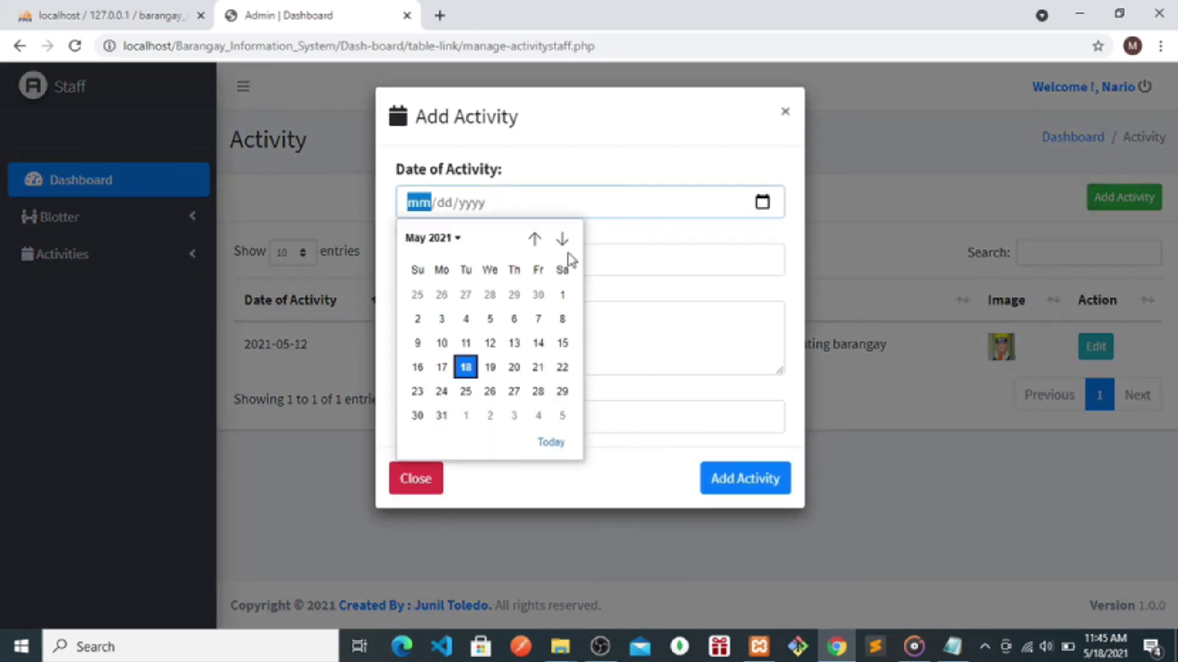
pyautogui.click(490, 366)
pyautogui.click(452, 259)
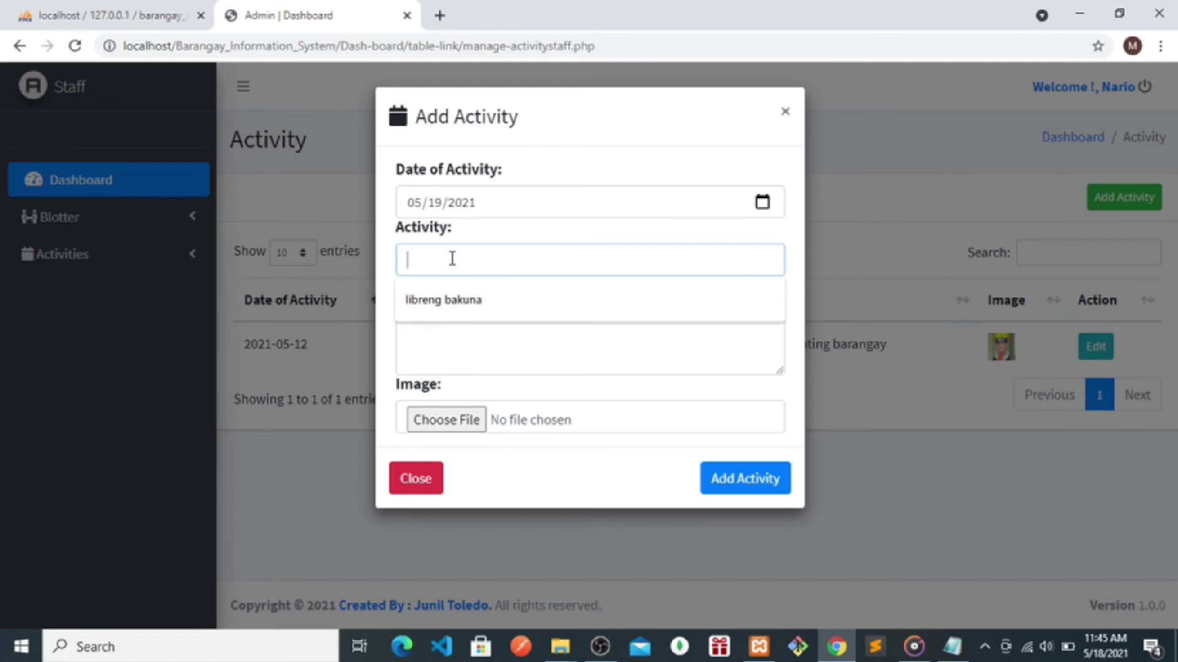
pyautogui.write('vaccition')
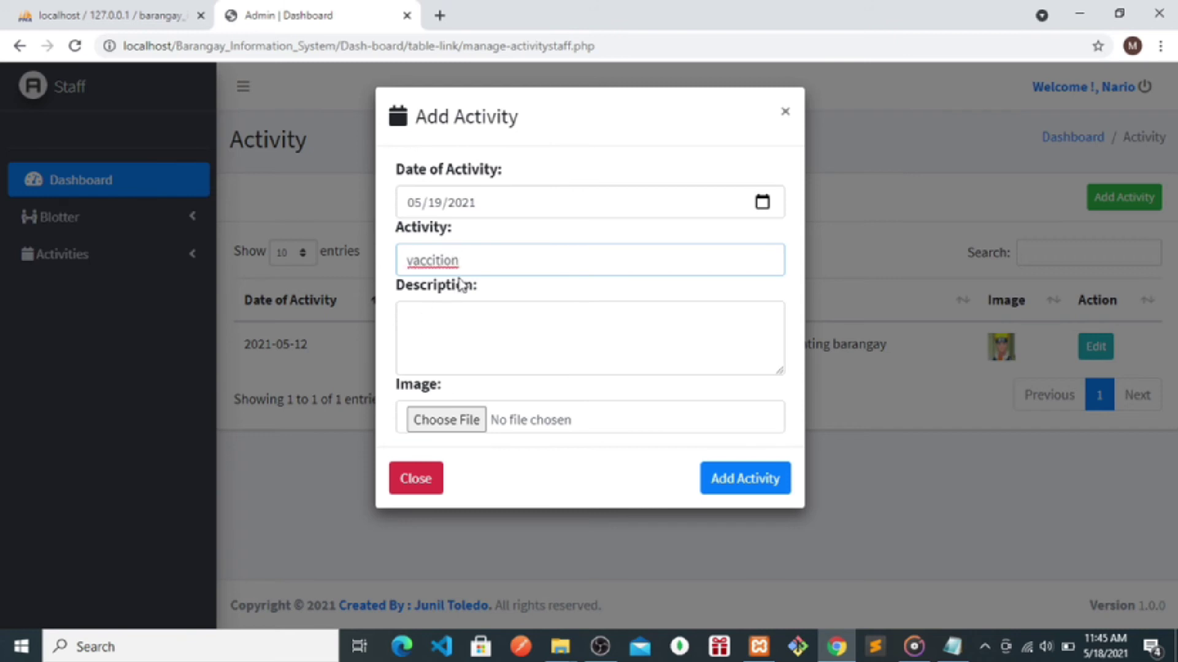
pyautogui.moveTo(476, 254); pyautogui.dragTo(375, 259)
pyautogui.press('BackSpace')
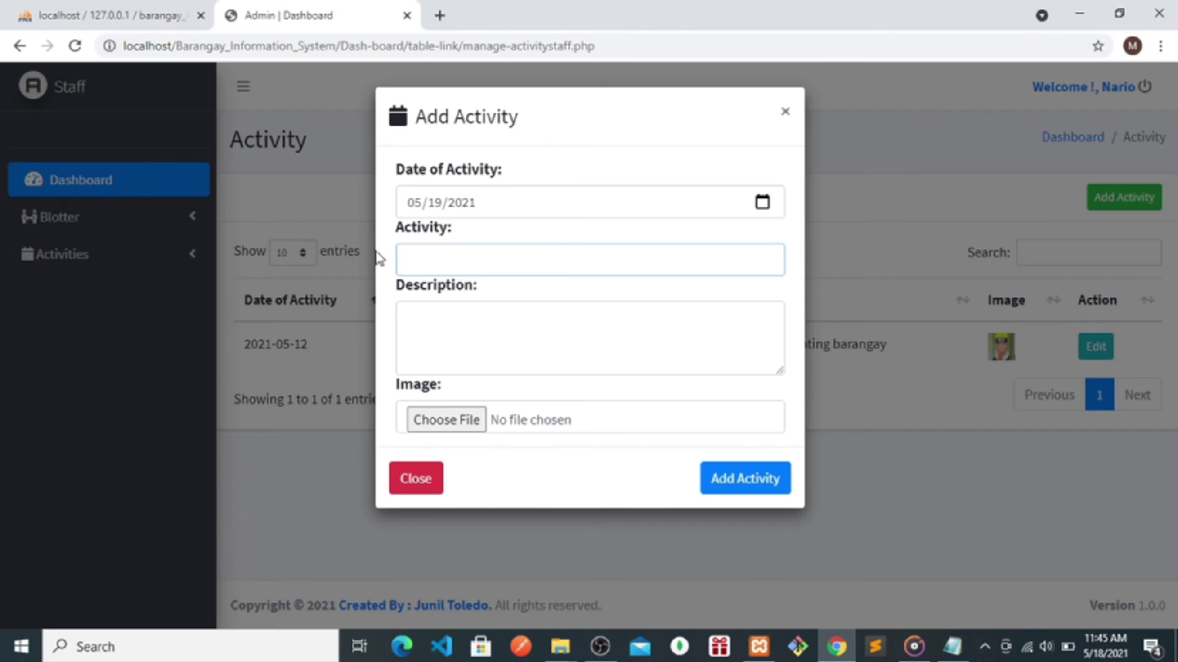
pyautogui.write('ia')
pyautogui.write('aler')
pyautogui.press('BackSpace')
pyautogui.press('BackSpace')
pyautogui.write('erto')
# - Write a description about keeping children indoors because of covid19, then choose an image file
pyautogui.click(428, 324)
pyautogui.write('iwasan nat')
pyautogui.write('yi')
pyautogui.write('in a')
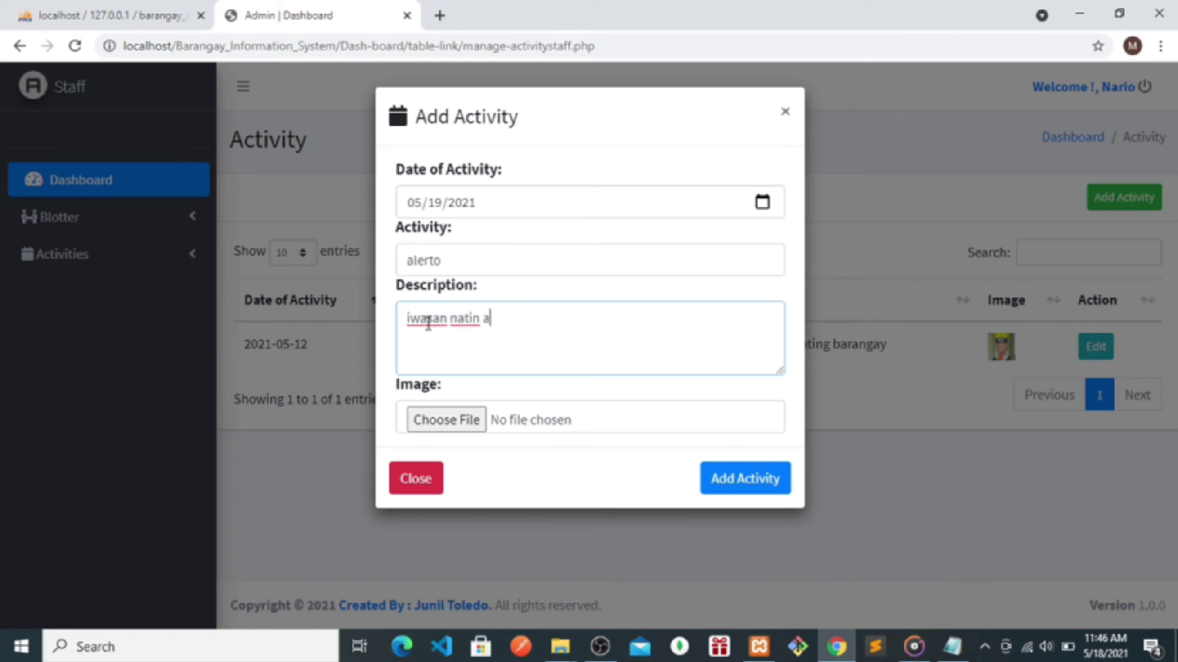
pyautogui.write('ng ating anak na lumabas dahil sa vo')
pyautogui.press('BackSpace')
pyautogui.write('covid1')
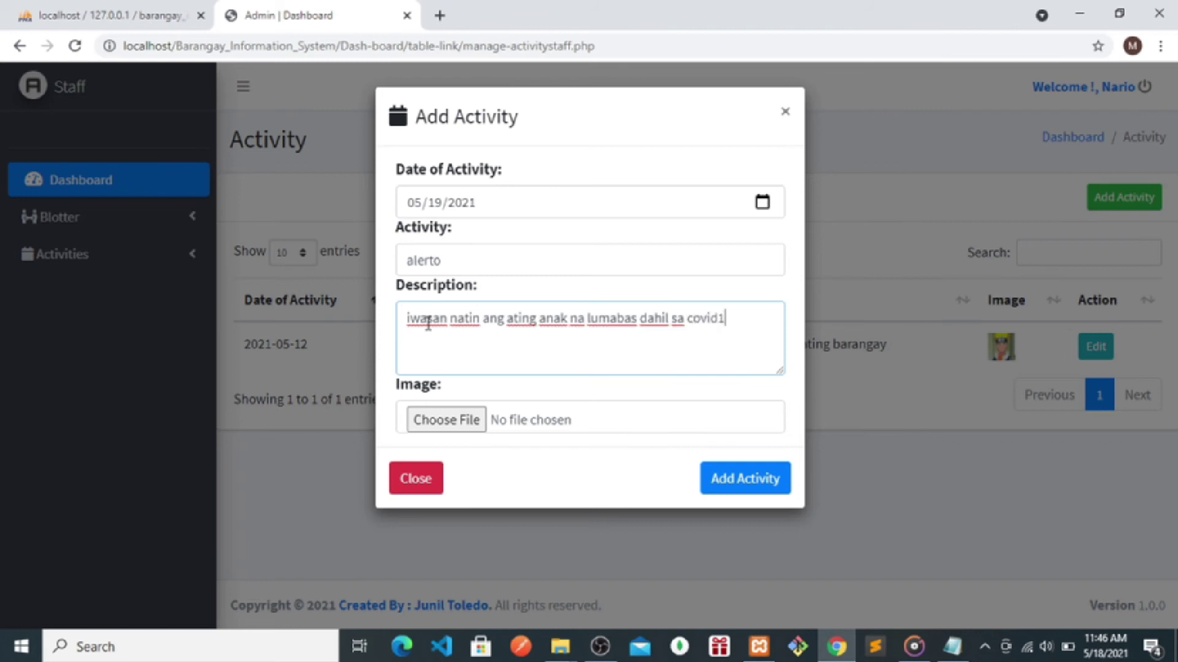
pyautogui.write('9')
pyautogui.click(446, 422)
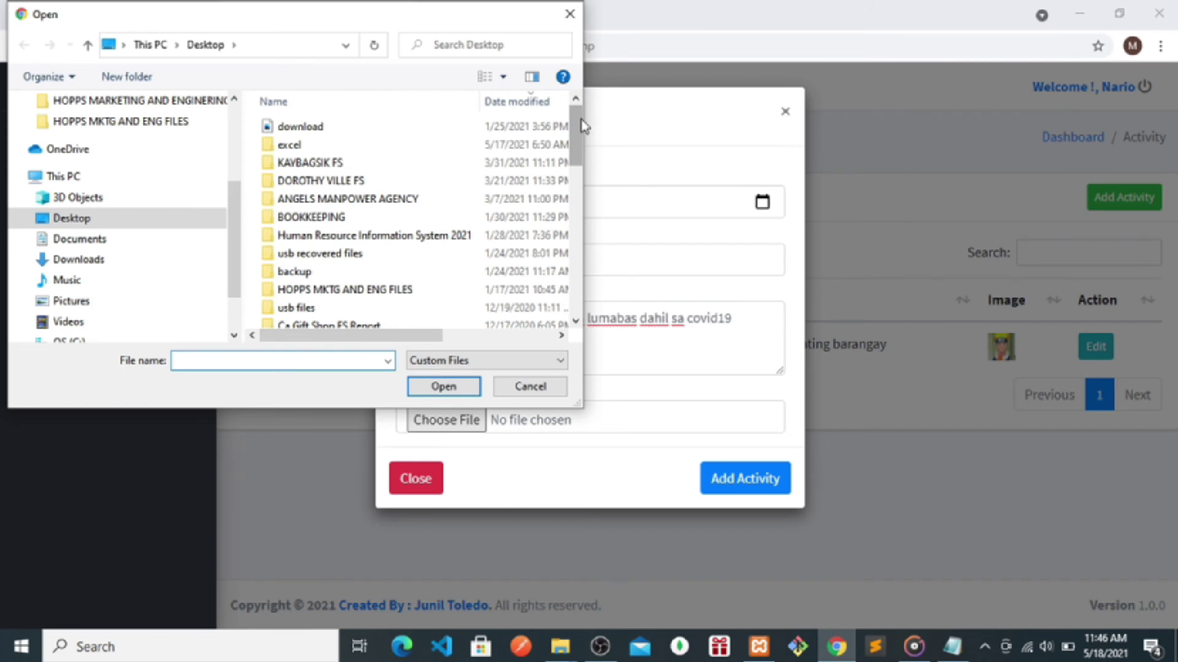
# - Attach download.jpg from the Desktop and save the new activity
pyautogui.moveTo(582, 120); pyautogui.dragTo(581, 267)
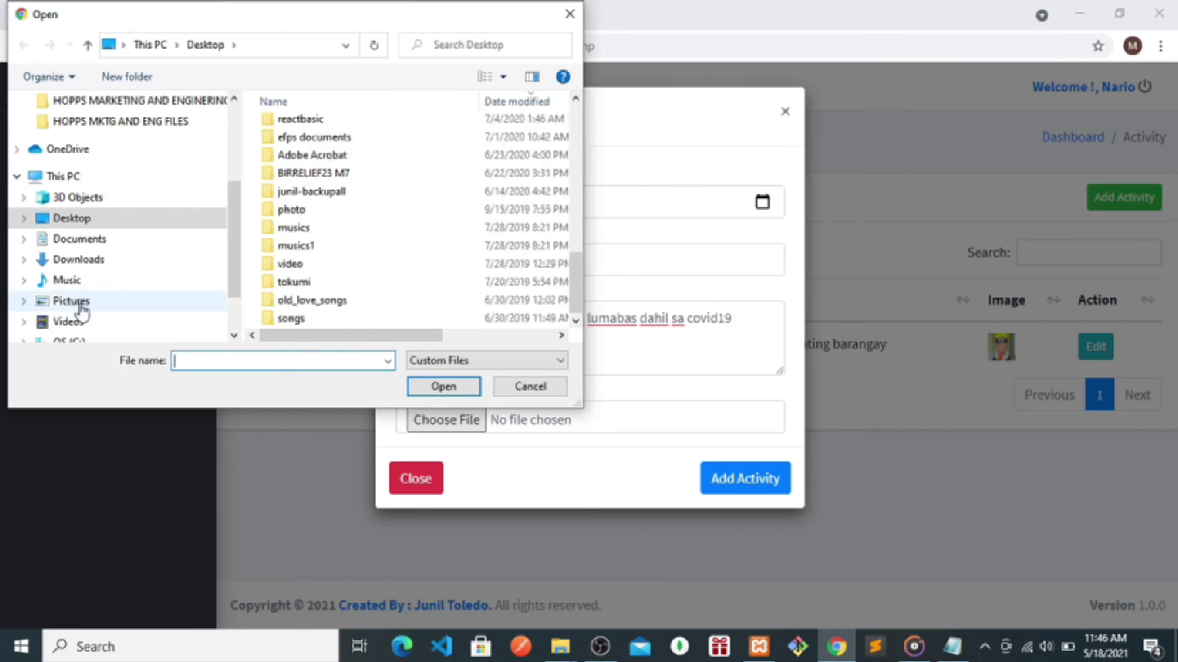
pyautogui.click(81, 306)
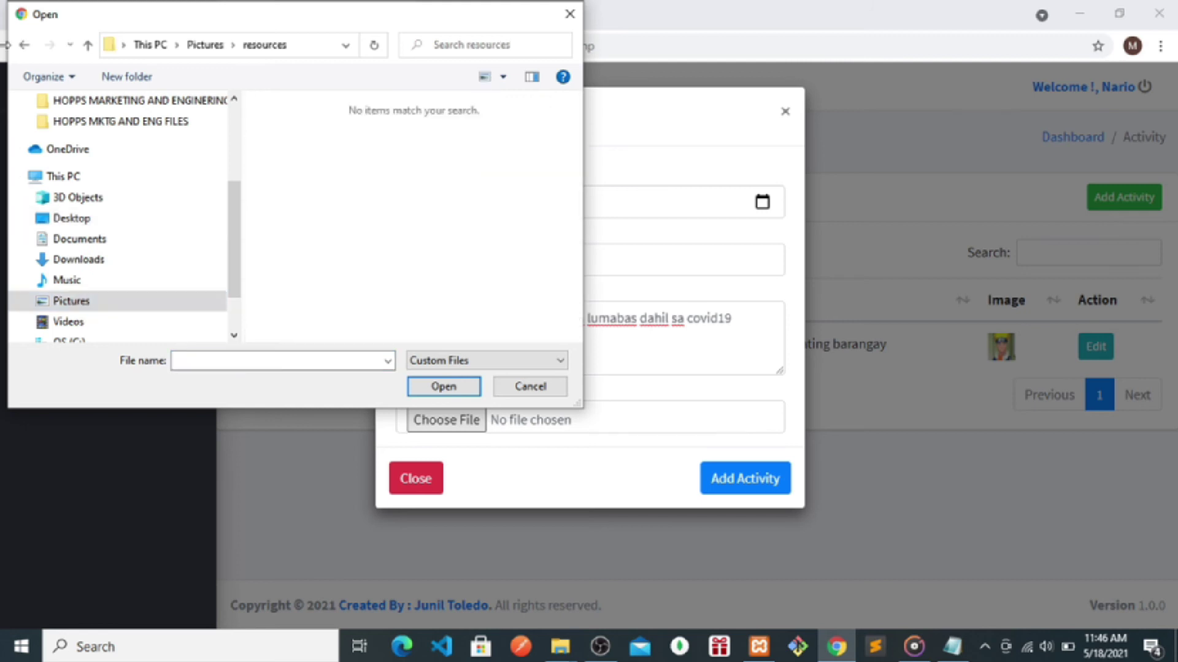
pyautogui.click(25, 44)
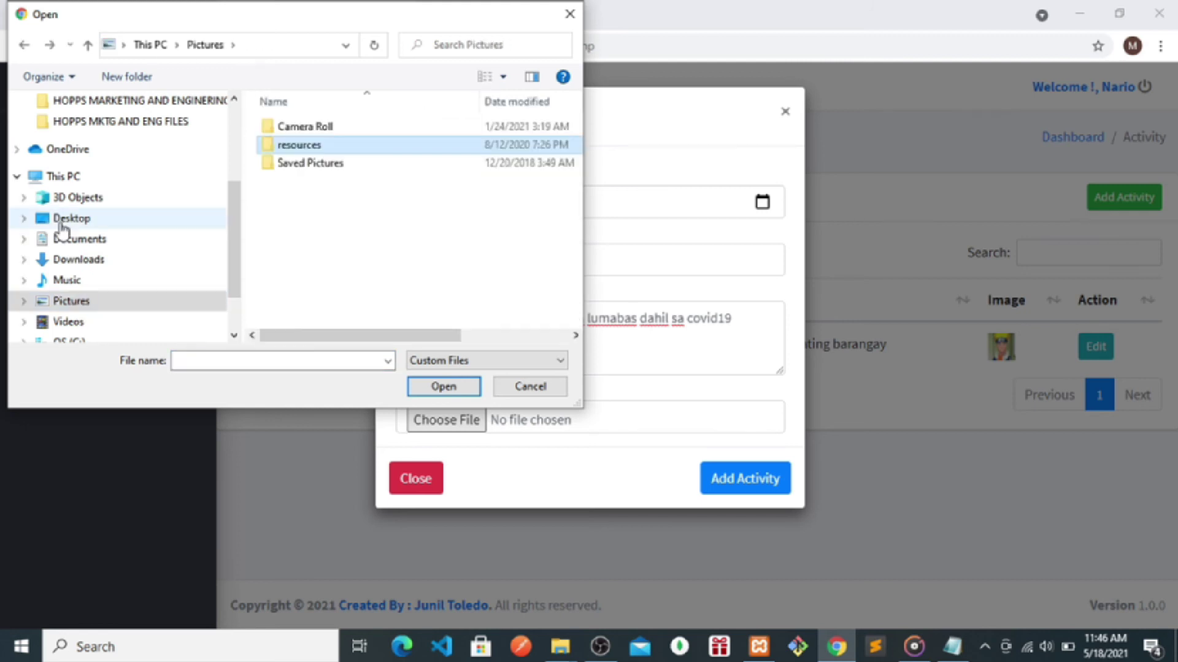
pyautogui.click(62, 221)
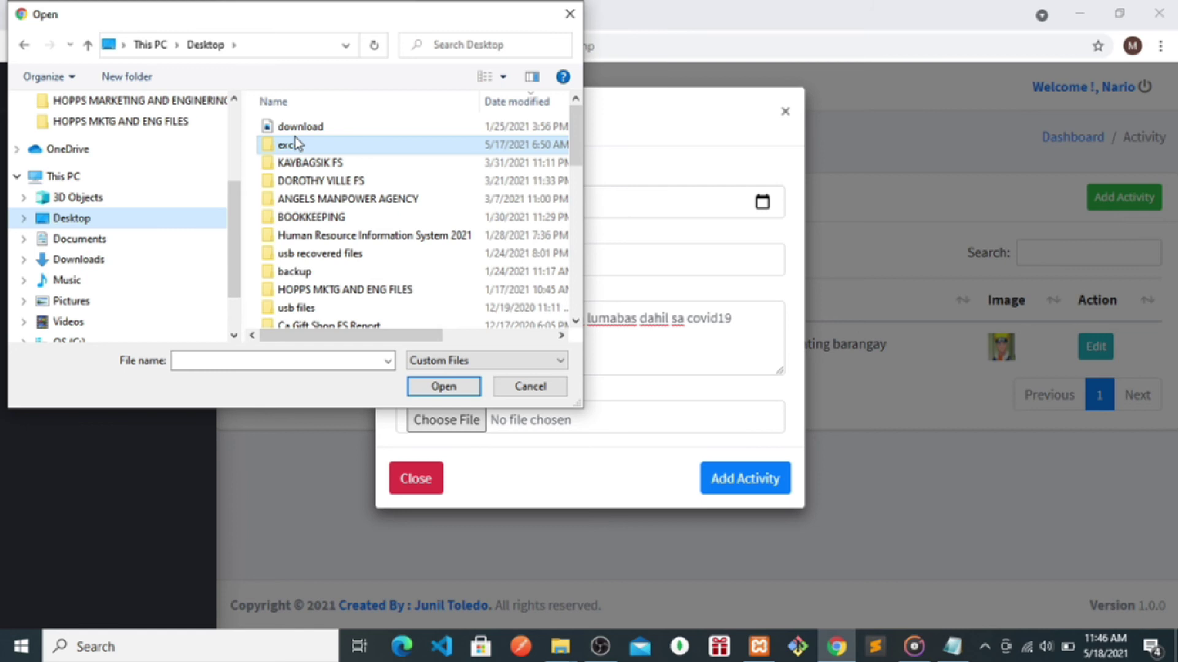
pyautogui.click(298, 126)
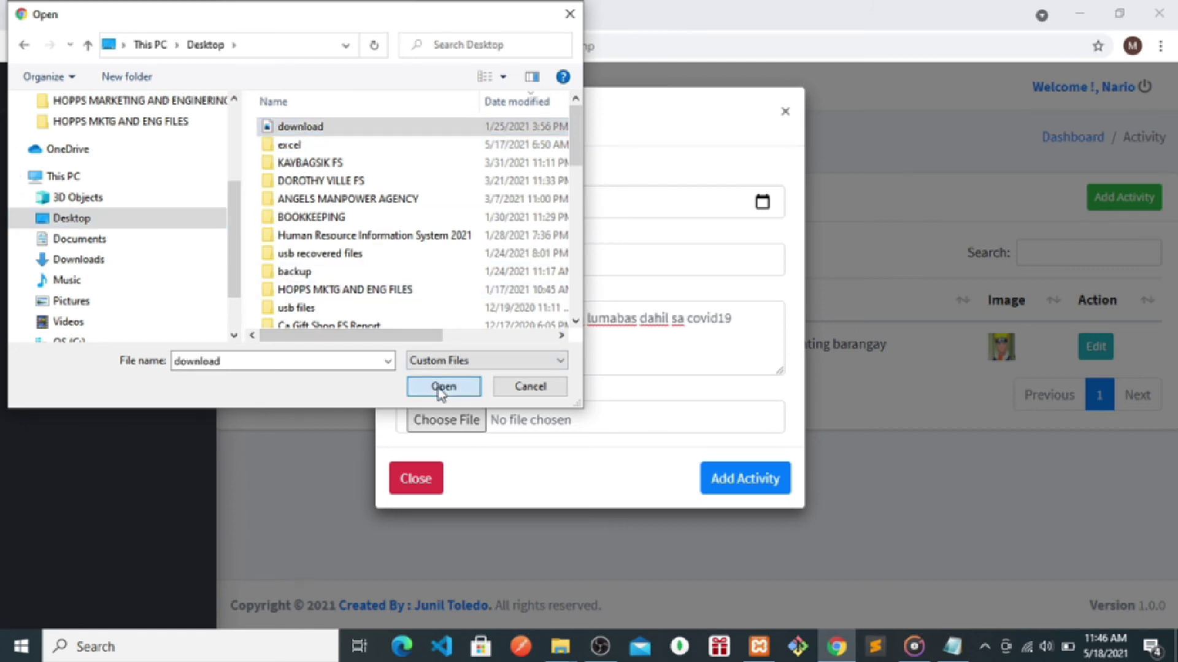
pyautogui.click(443, 386)
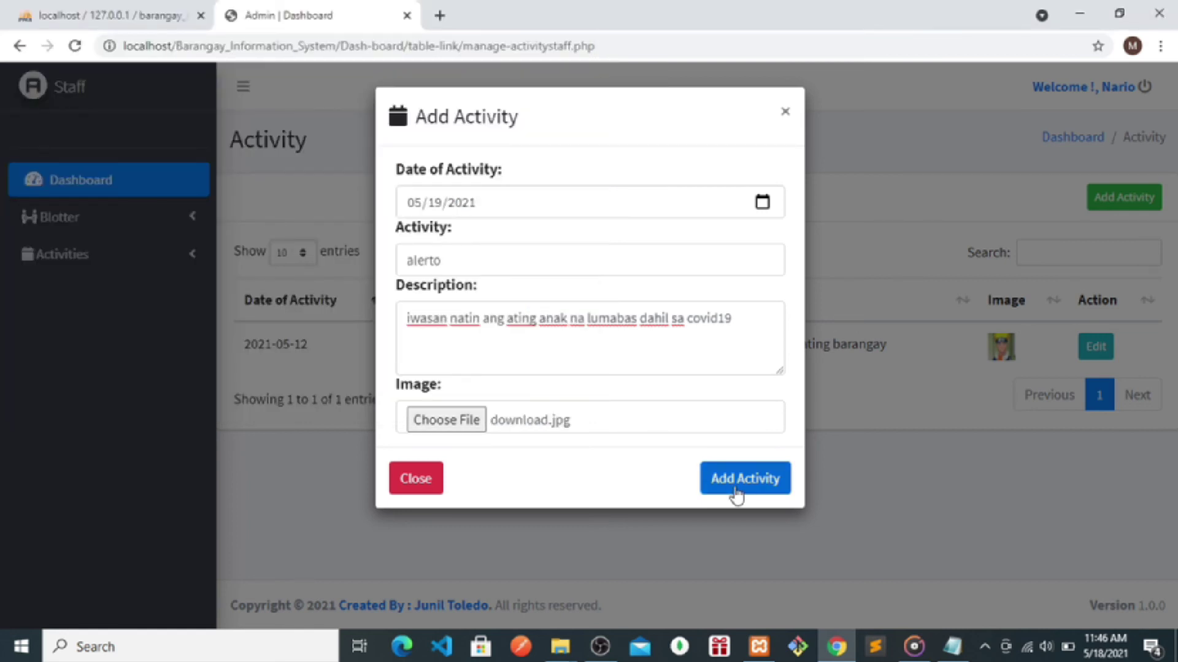
pyautogui.click(736, 497)
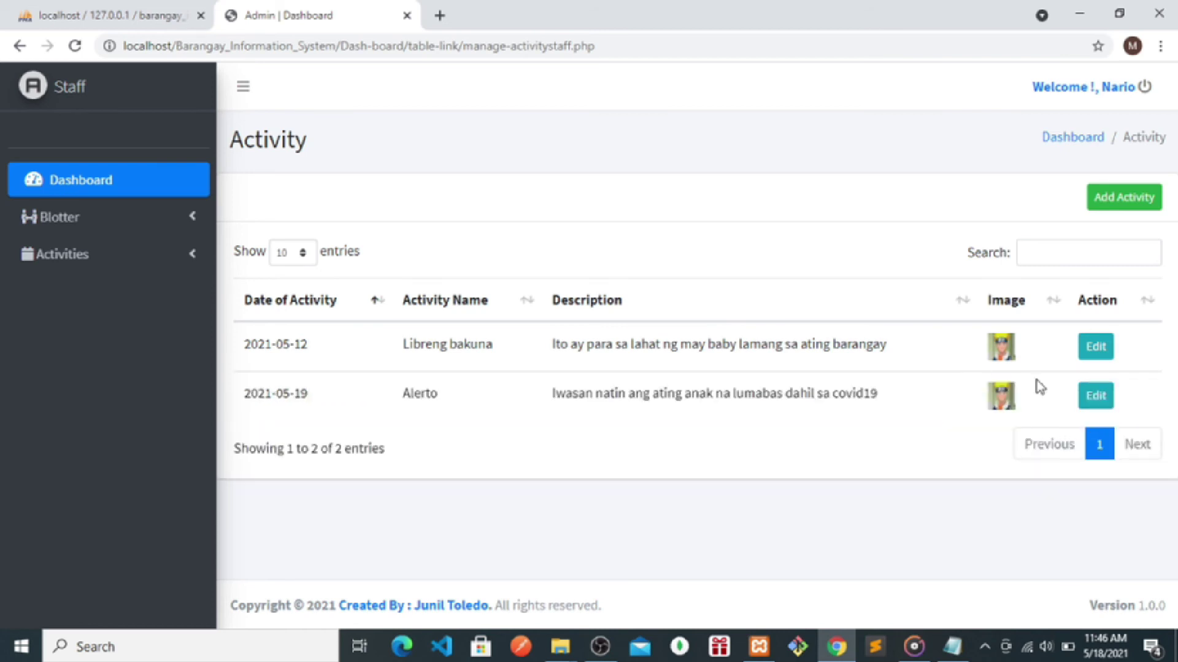
# - Open and close the Alerto edit form, then go to Change Password
pyautogui.click(1095, 395)
pyautogui.click(411, 427)
pyautogui.click(1144, 87)
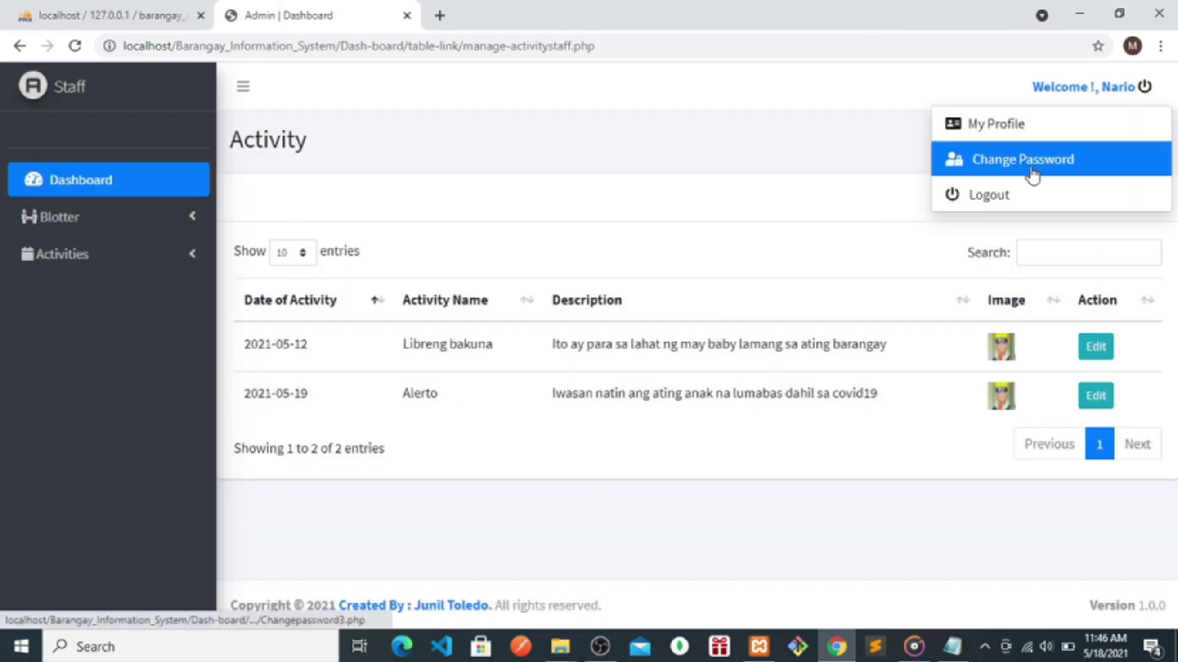
pyautogui.click(1032, 174)
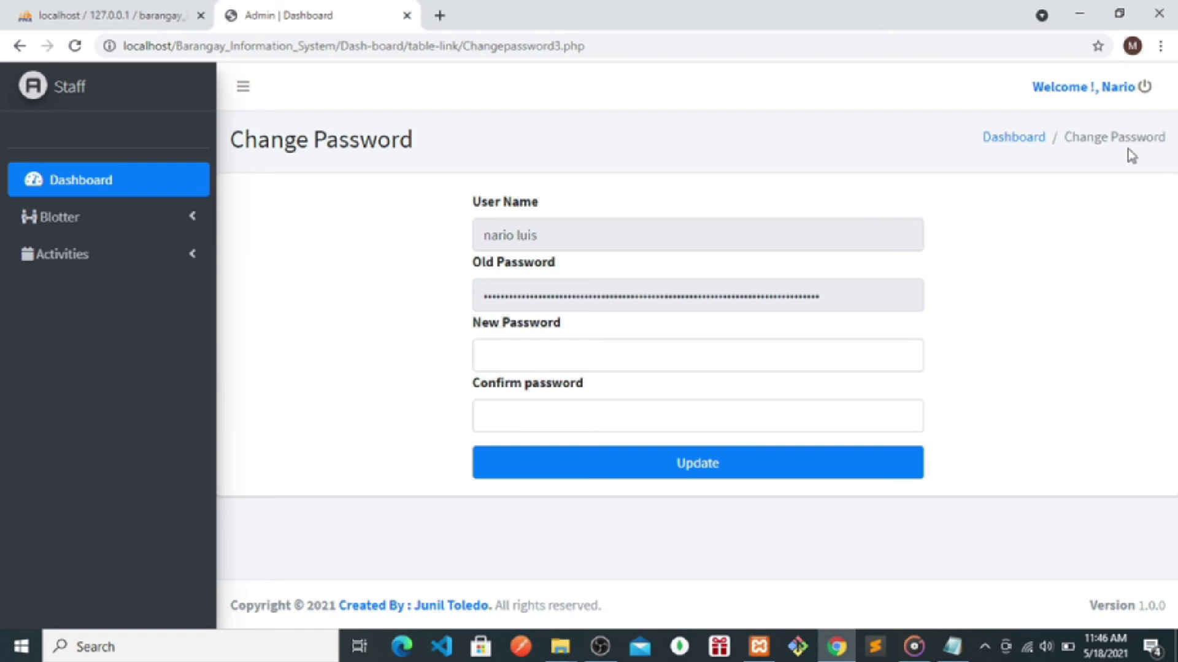
# - View the staff profile, return to Change Password, and bring up the login notes
pyautogui.click(1142, 87)
pyautogui.click(1000, 125)
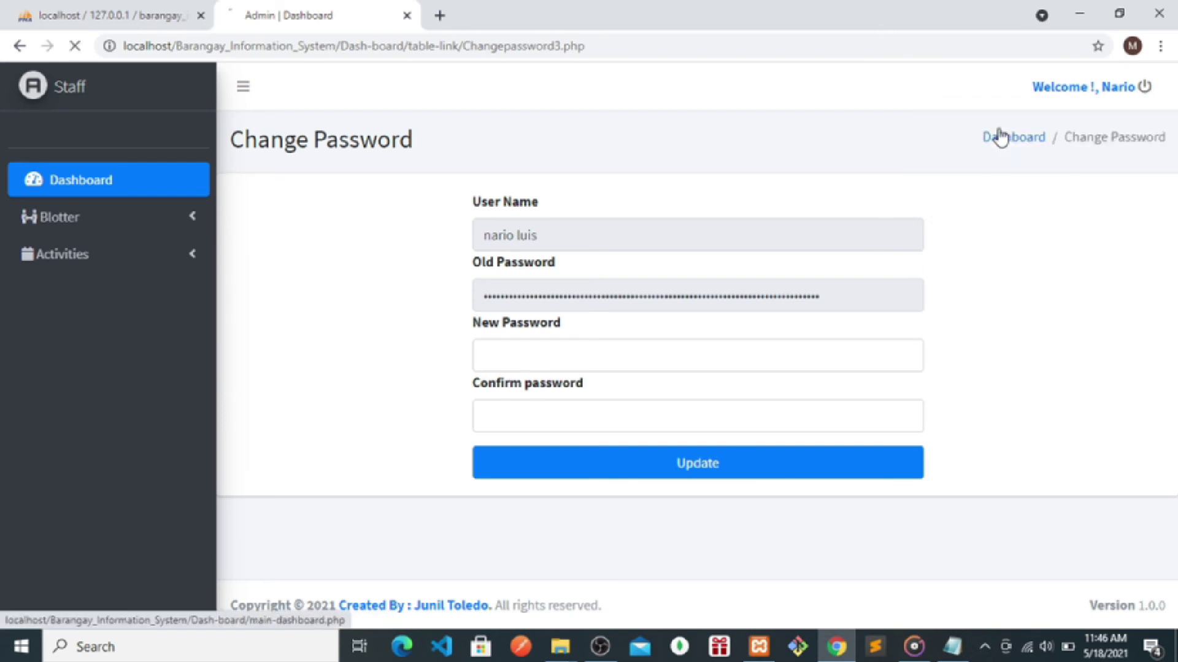
pyautogui.click(1144, 87)
pyautogui.click(986, 175)
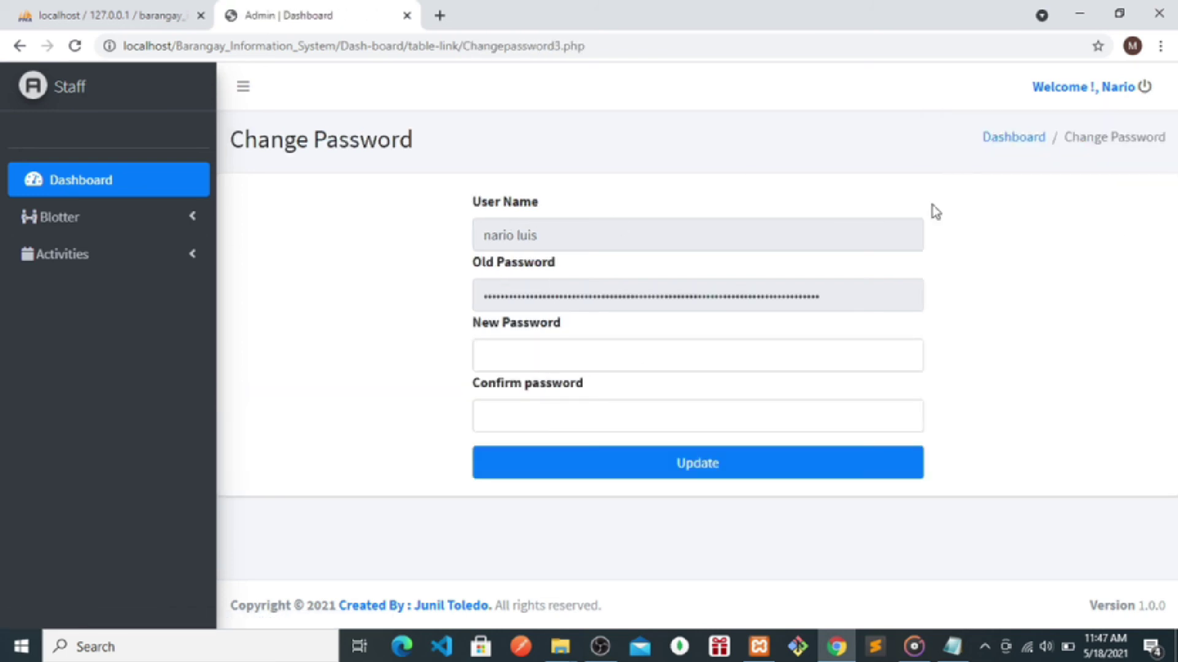
pyautogui.click(1135, 92)
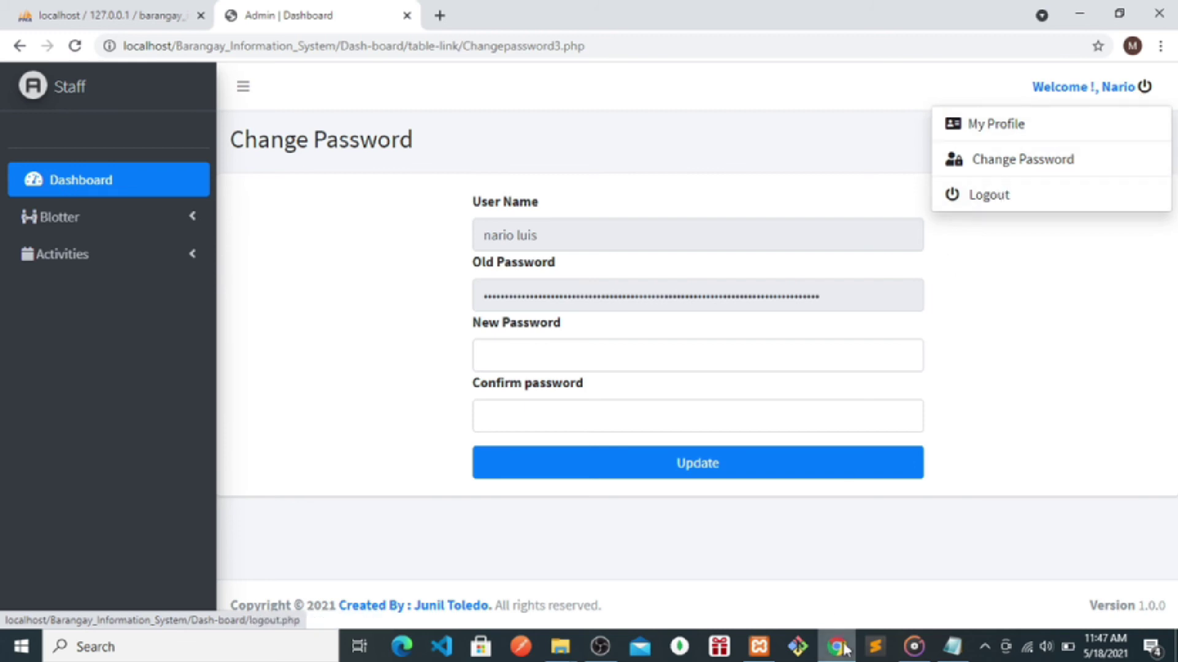
pyautogui.click(952, 647)
# - Note going to the zone leader to approve permit or clearance requests, removing 'barangay'
pyautogui.write('a')
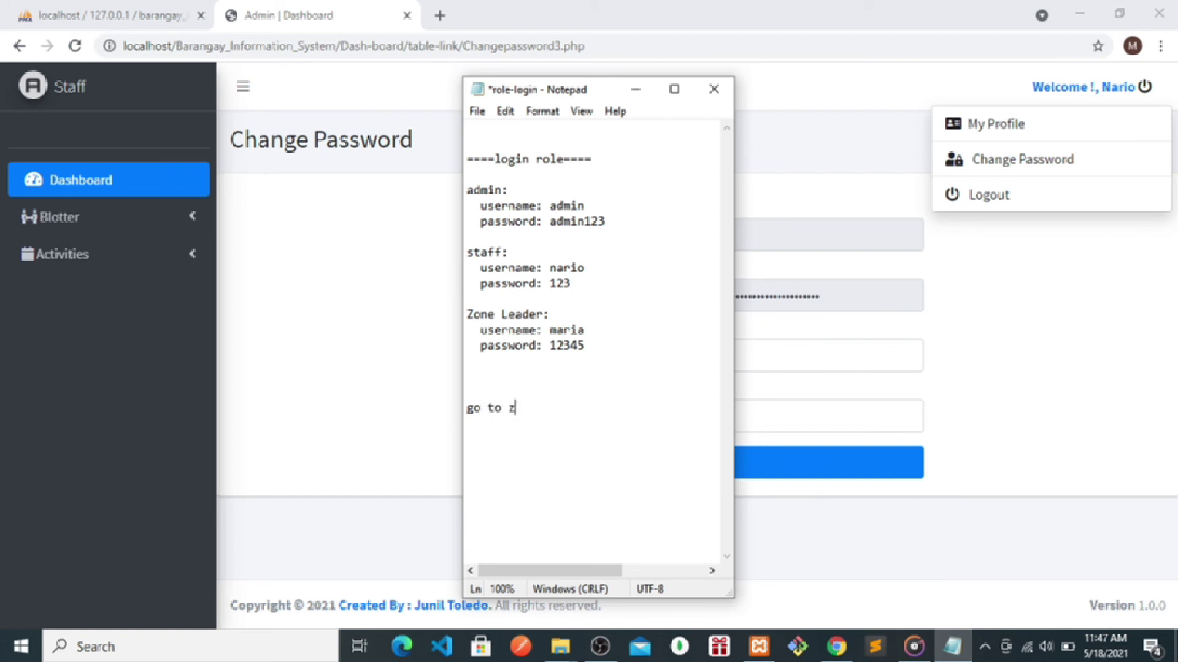
pyautogui.write('o to zone leader to approved')
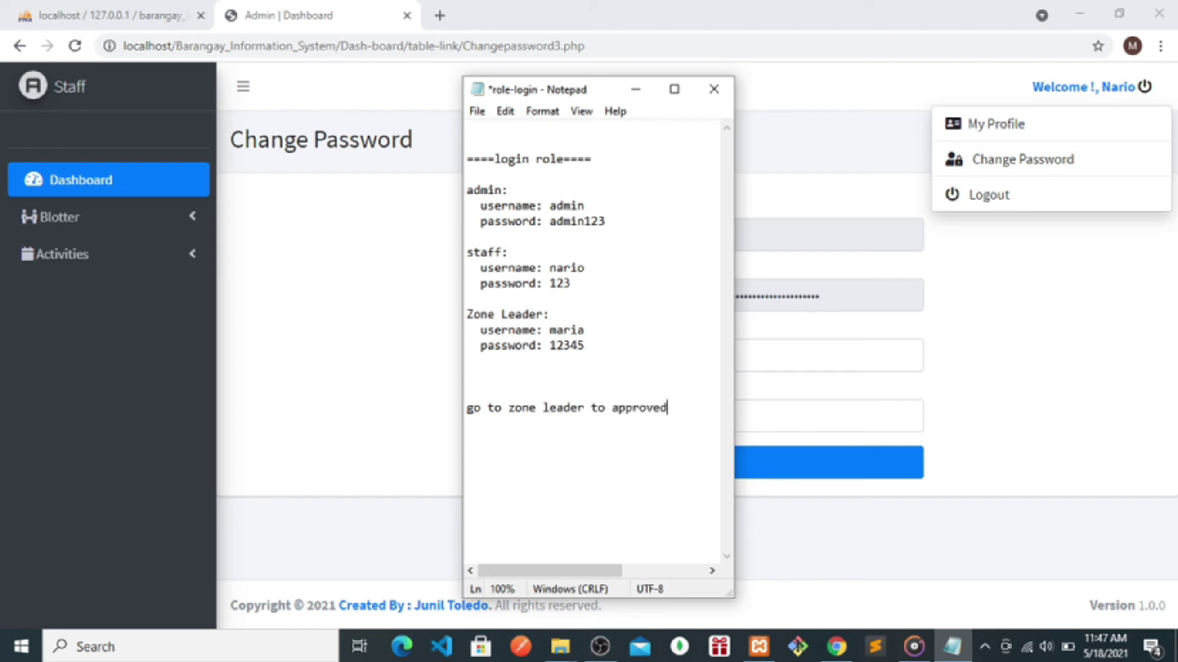
pyautogui.write(' some requ')
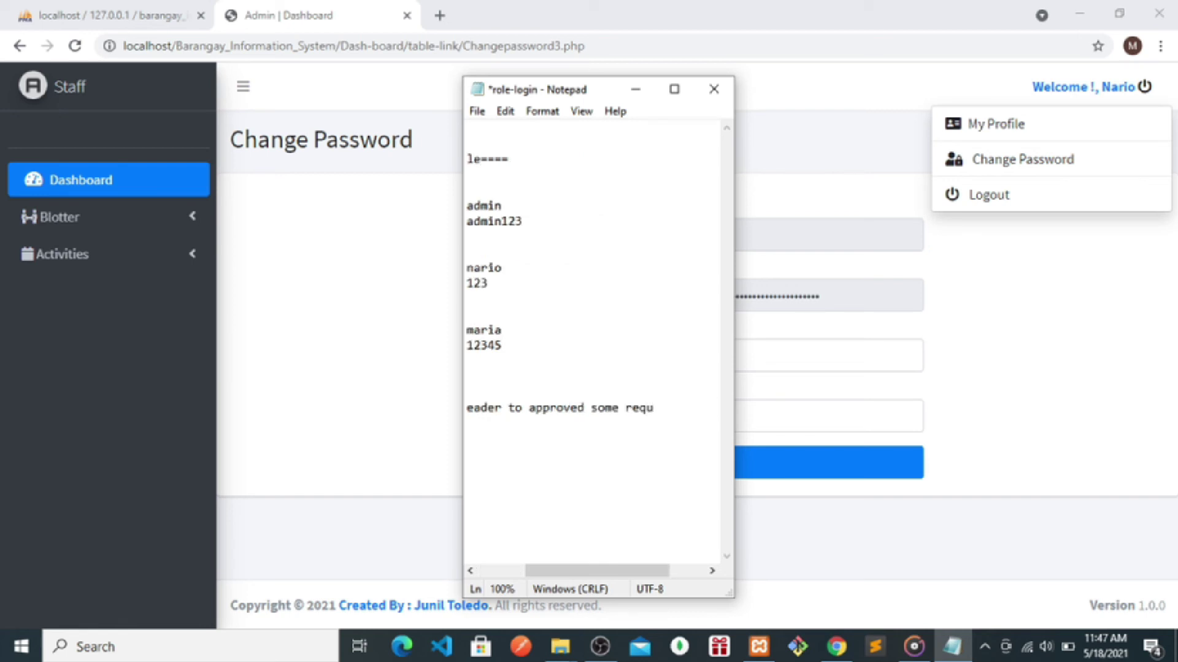
pyautogui.write('permit or')
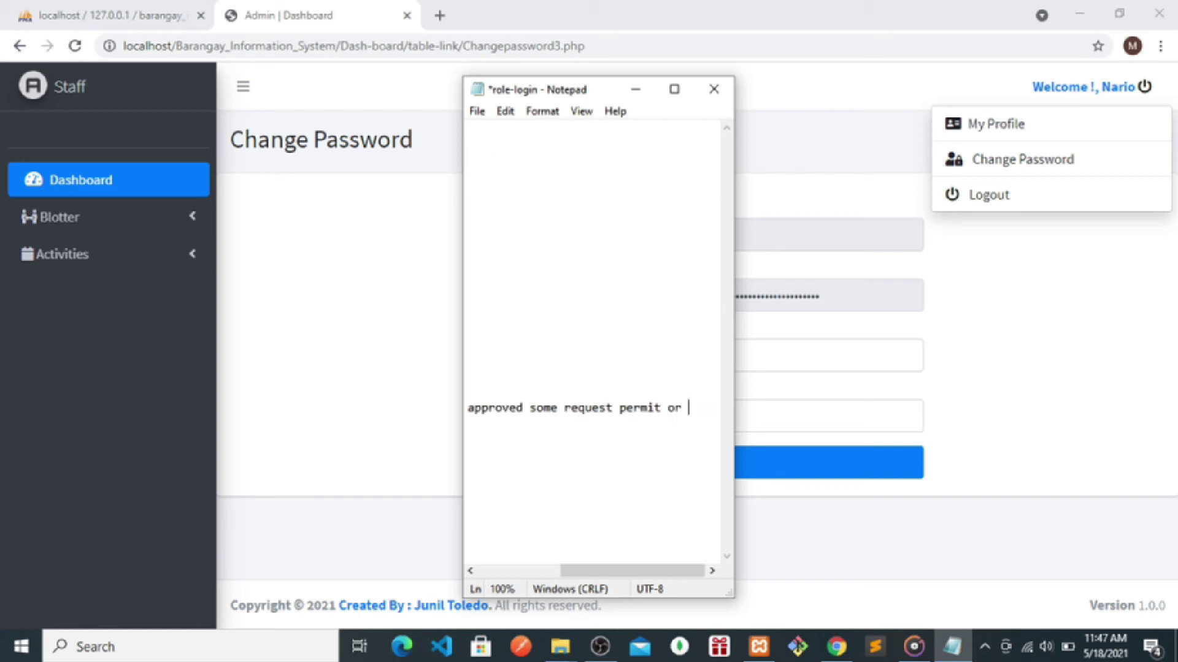
pyautogui.write(' clearance')
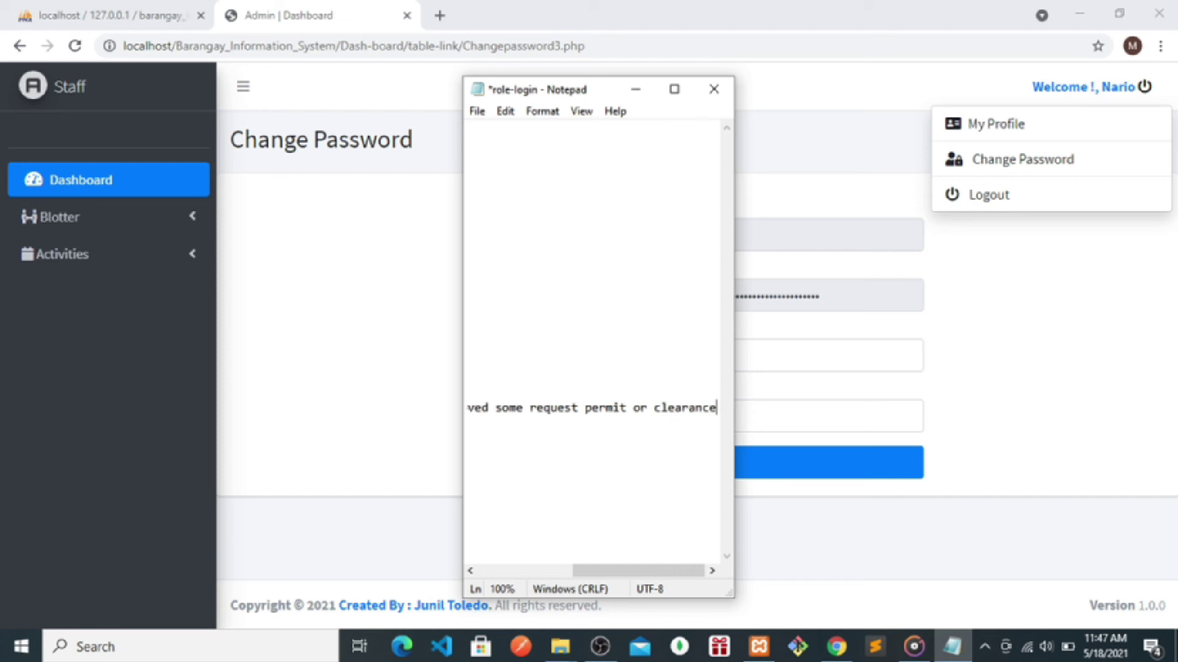
pyautogui.write(' form')
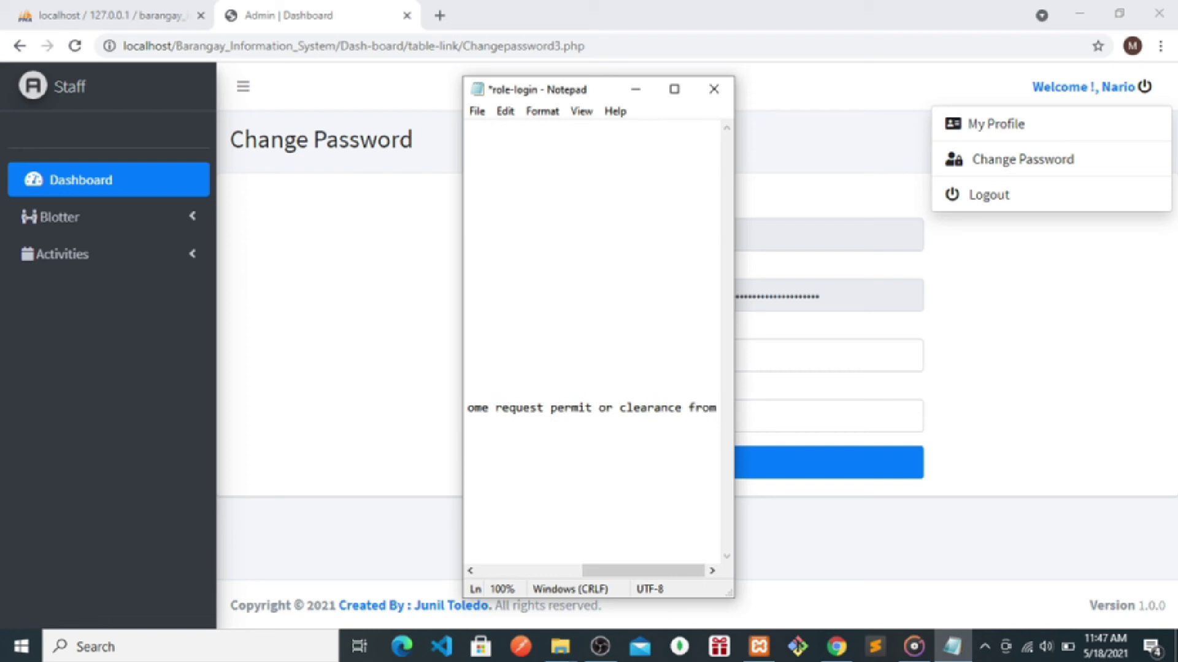
pyautogui.write(' baranga')
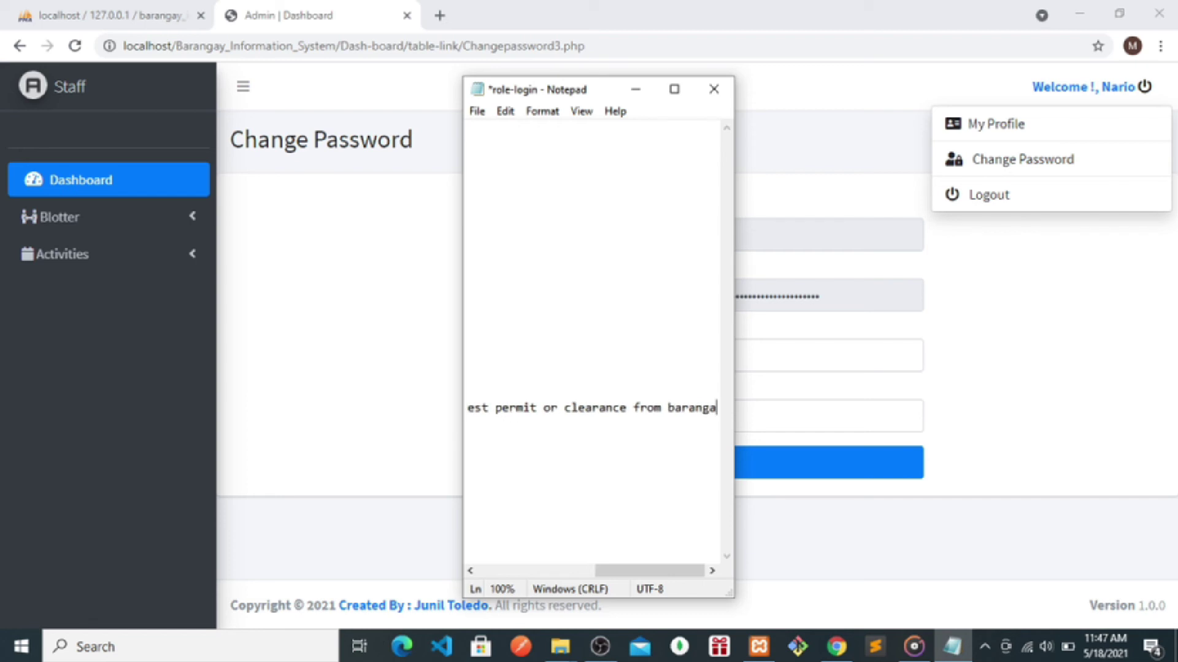
pyautogui.write('y')
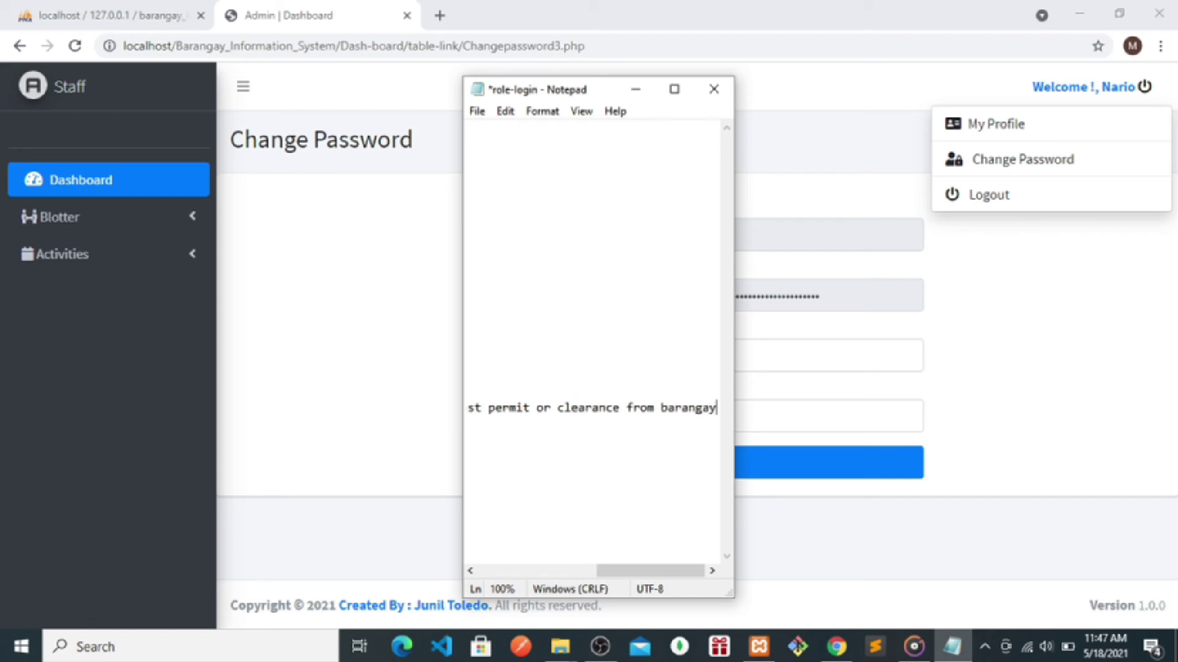
pyautogui.press('BackSpace')
pyautogui.press('BackSpace')
pyautogui.press('BackSpace')
pyautogui.press('BackSpace')
pyautogui.press('BackSpace')
pyautogui.press('BackSpace')
pyautogui.click(80, 13)
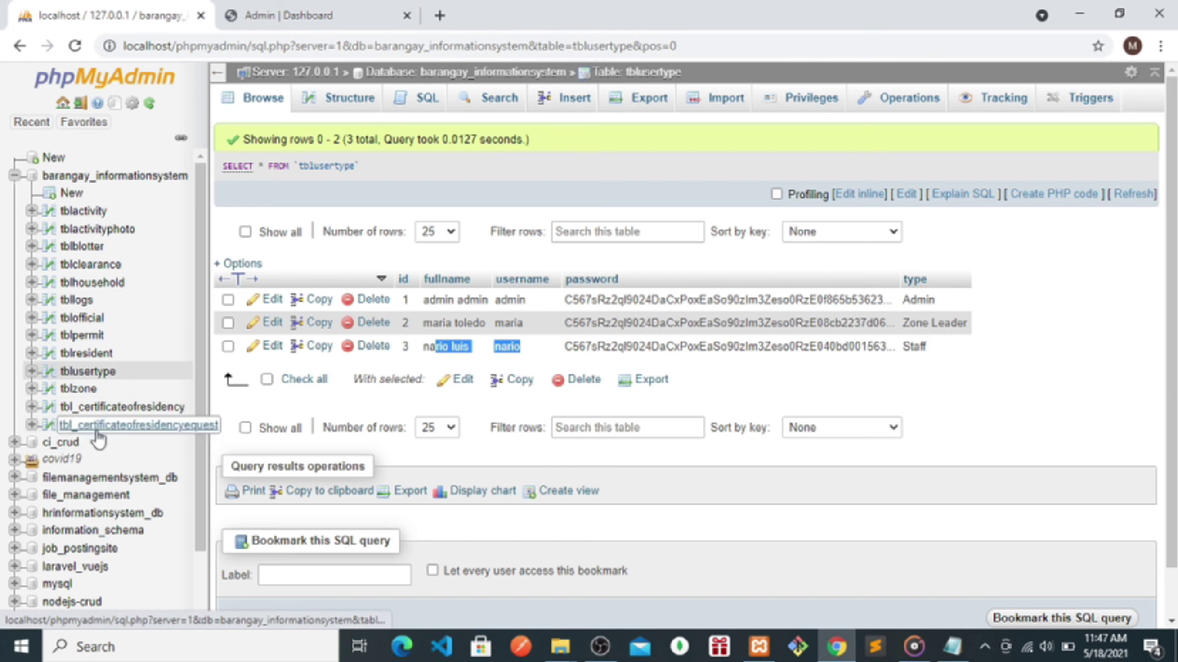
pyautogui.click(364, 8)
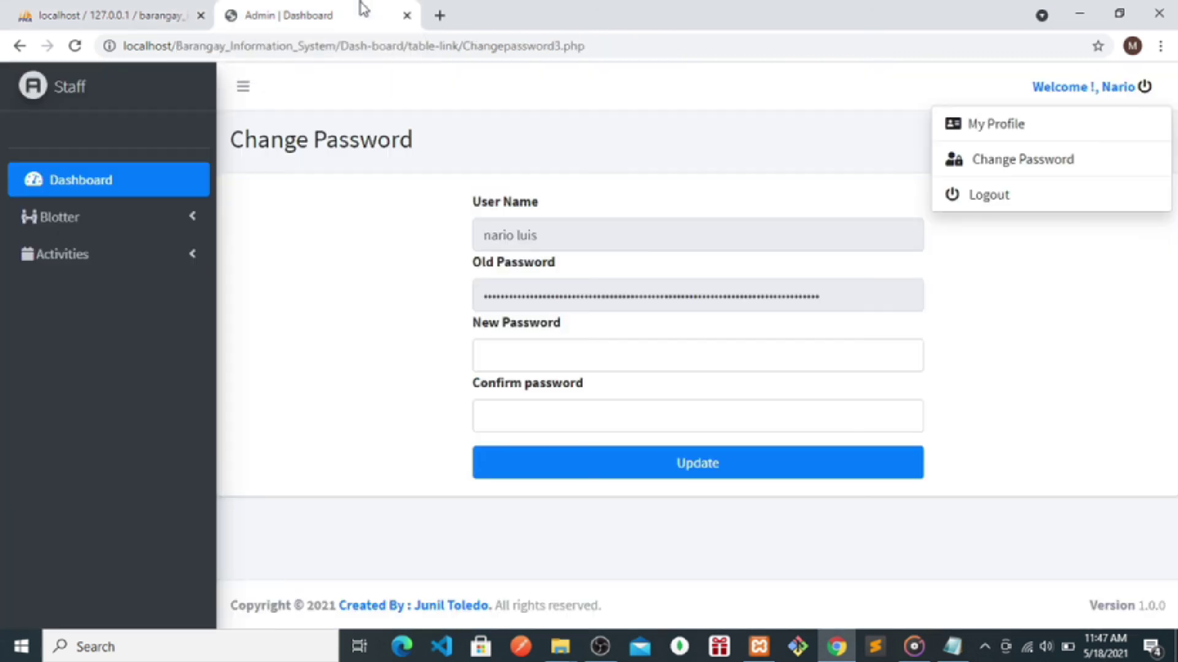
pyautogui.click(950, 653)
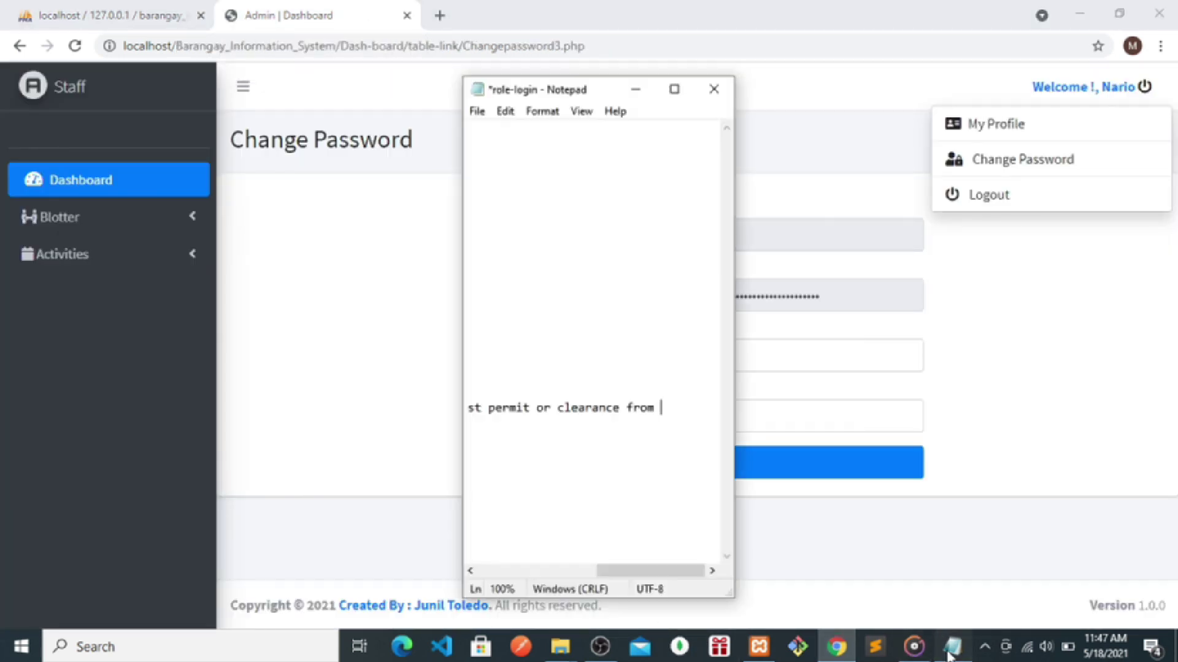
# - End the note with 'resident', review the line in maximized Notepad, then minimize it
pyautogui.write('sident')
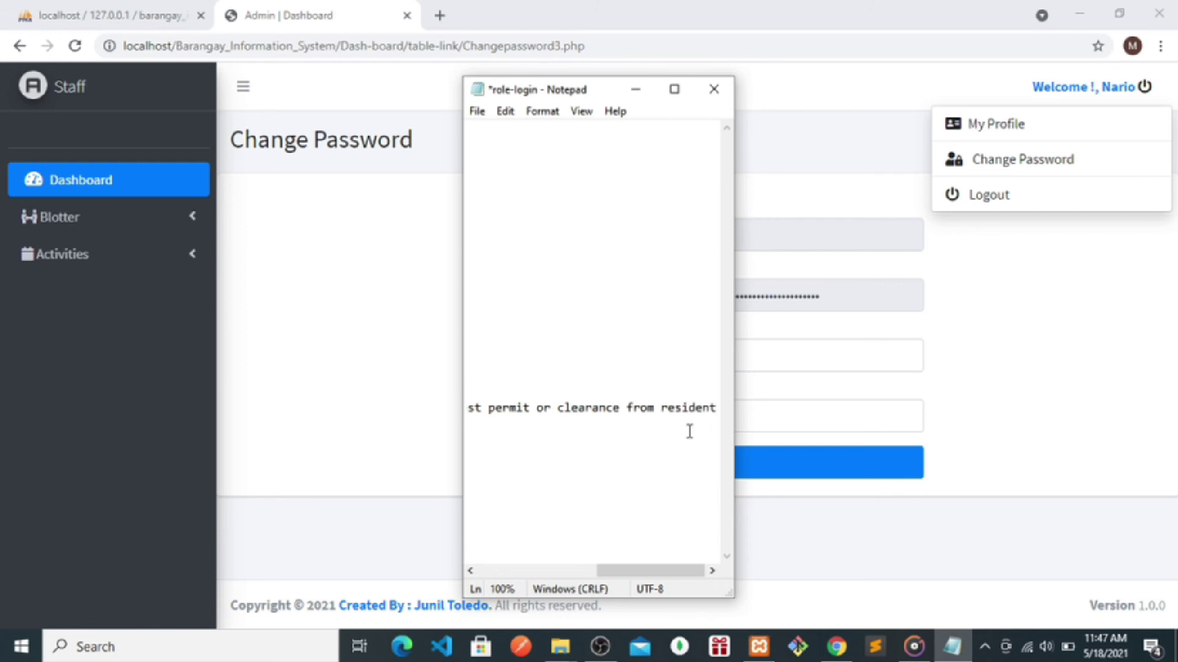
pyautogui.moveTo(715, 408); pyautogui.dragTo(437, 416)
pyautogui.press('Down')
pyautogui.click(674, 89)
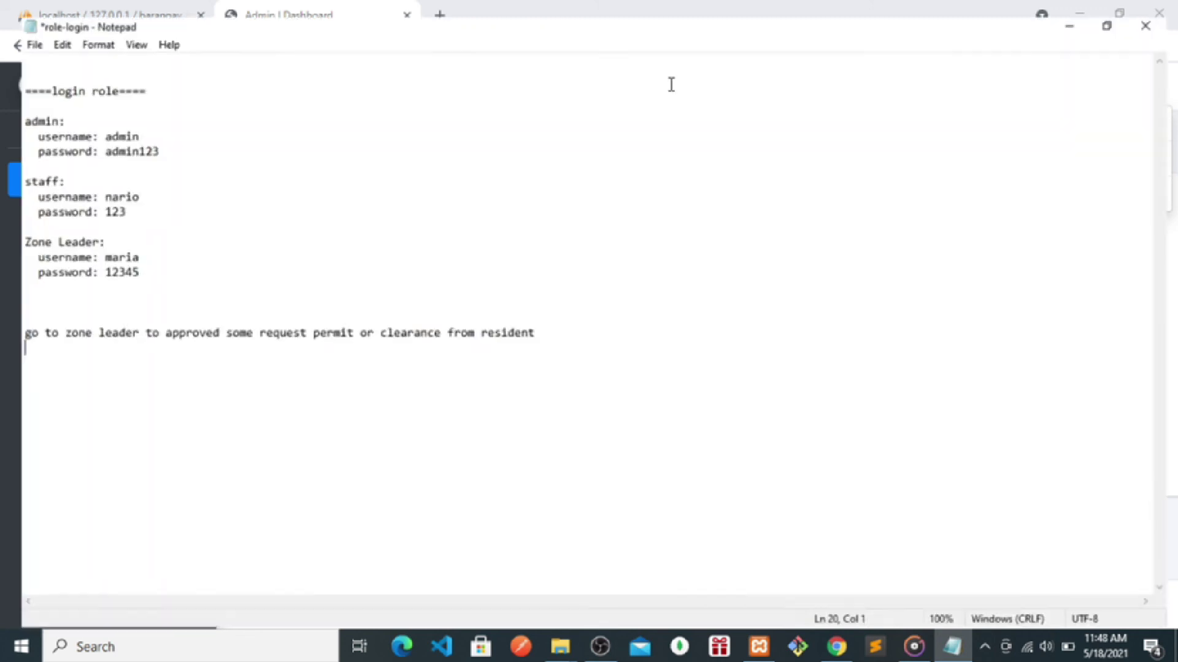
pyautogui.moveTo(570, 332); pyautogui.dragTo(2, 326)
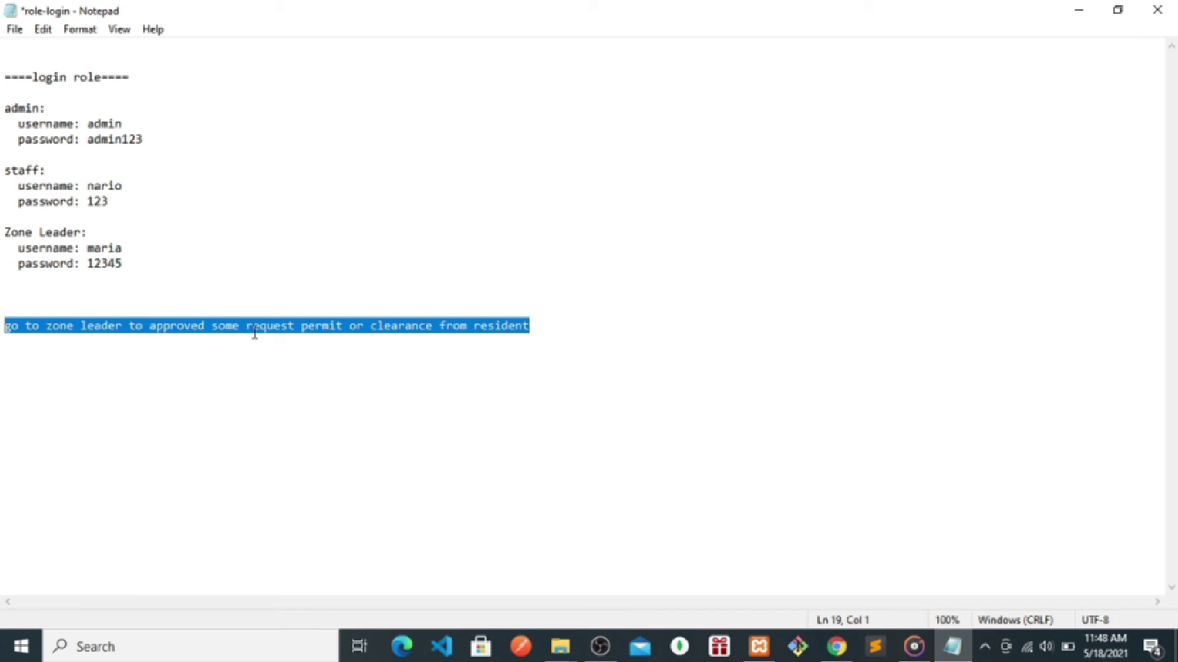
pyautogui.click(1079, 9)
pyautogui.click(1043, 244)
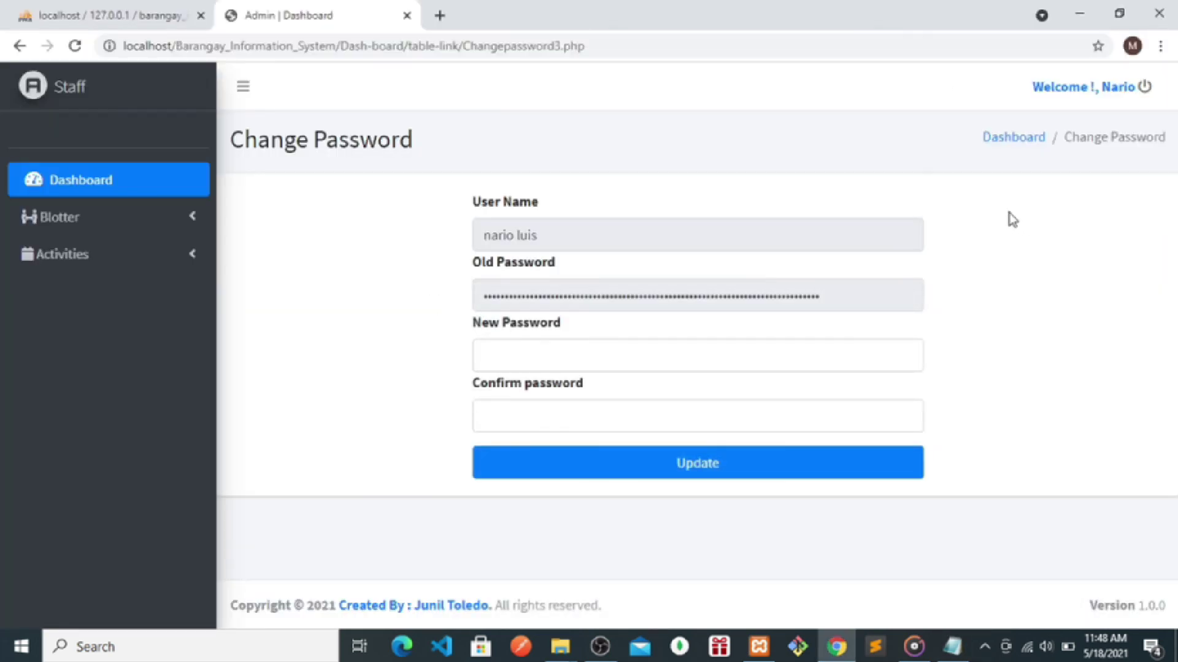
# - Log out of the staff account
pyautogui.click(1133, 87)
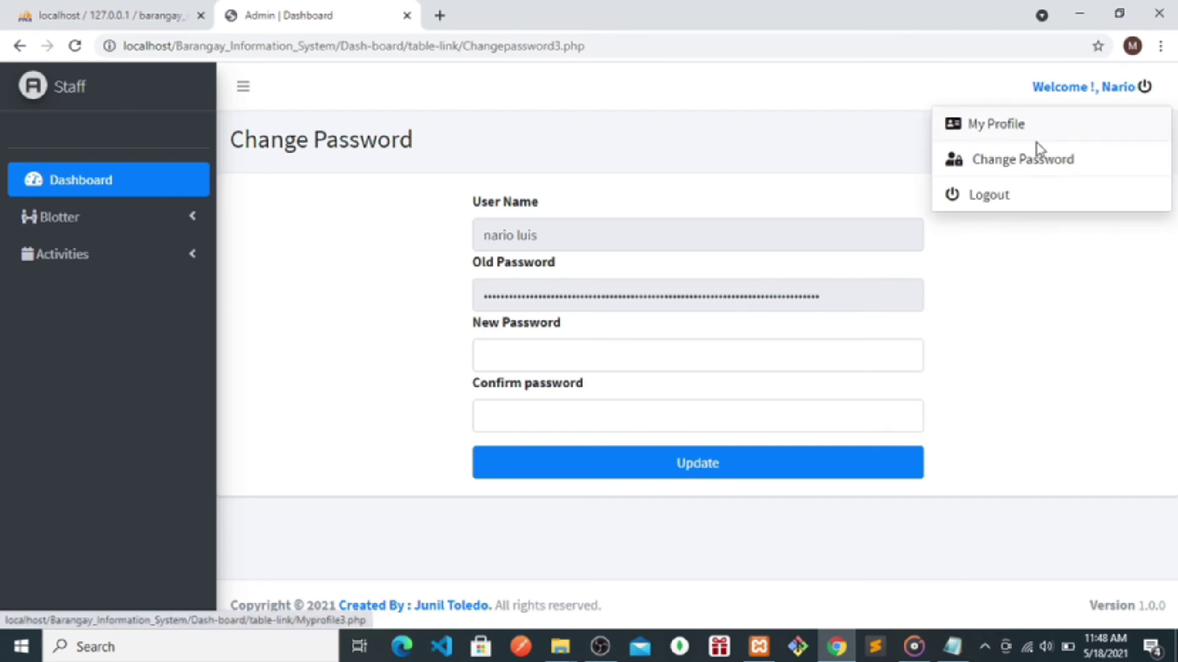
pyautogui.click(991, 194)
pyautogui.click(671, 144)
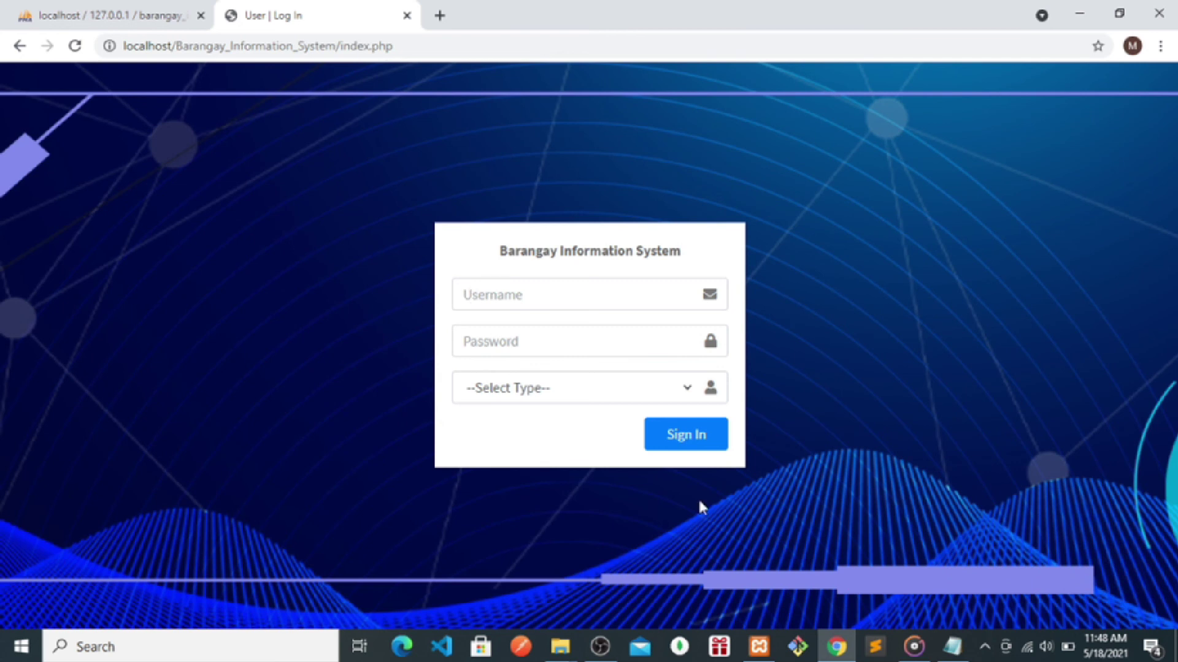
# - Copy the zone leader username from the login notes in Notepad
pyautogui.moveTo(953, 646)
pyautogui.click(907, 620)
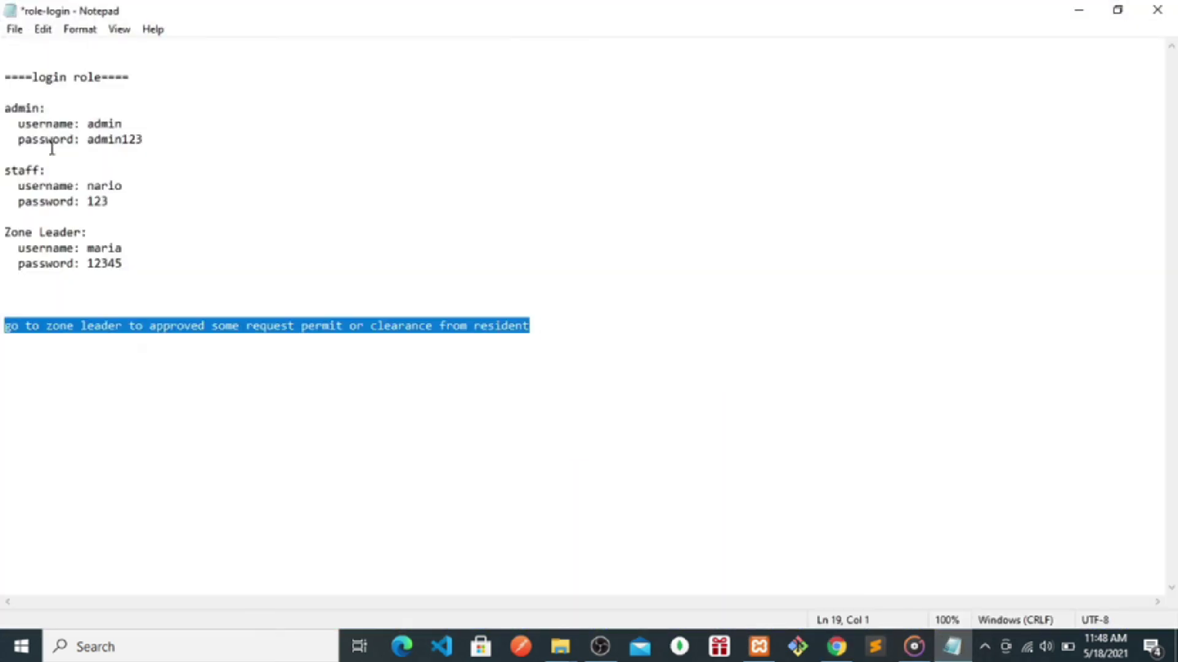
pyautogui.doubleClick(102, 259)
pyautogui.doubleClick(104, 249)
pyautogui.rightClick(105, 252)
pyautogui.click(145, 314)
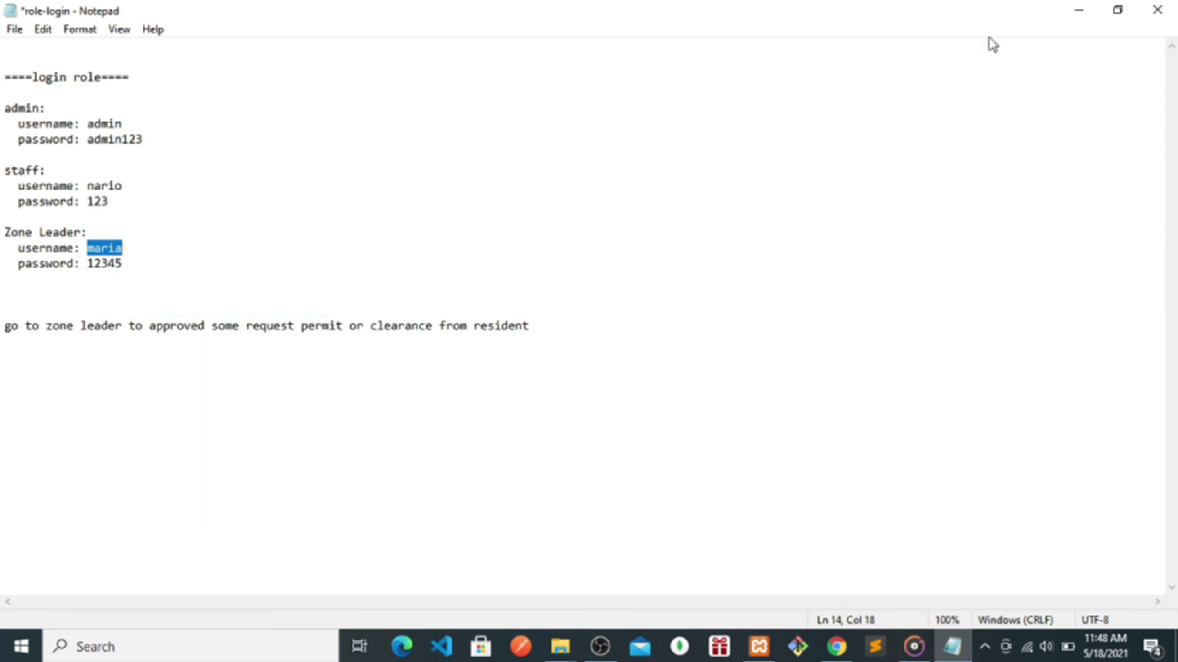
pyautogui.click(1090, 12)
# - Paste the username, enter the password and try signing in as Admin
pyautogui.click(507, 297)
pyautogui.hotkey('ctrl', 'v')
pyautogui.click(482, 345)
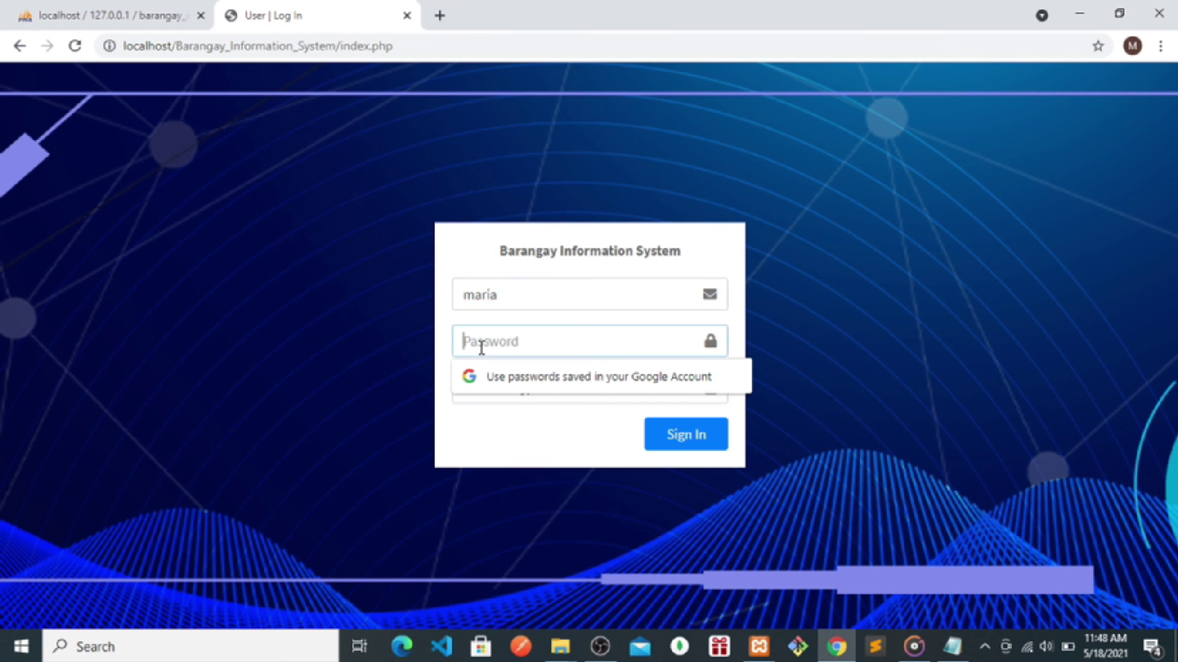
pyautogui.write('12')
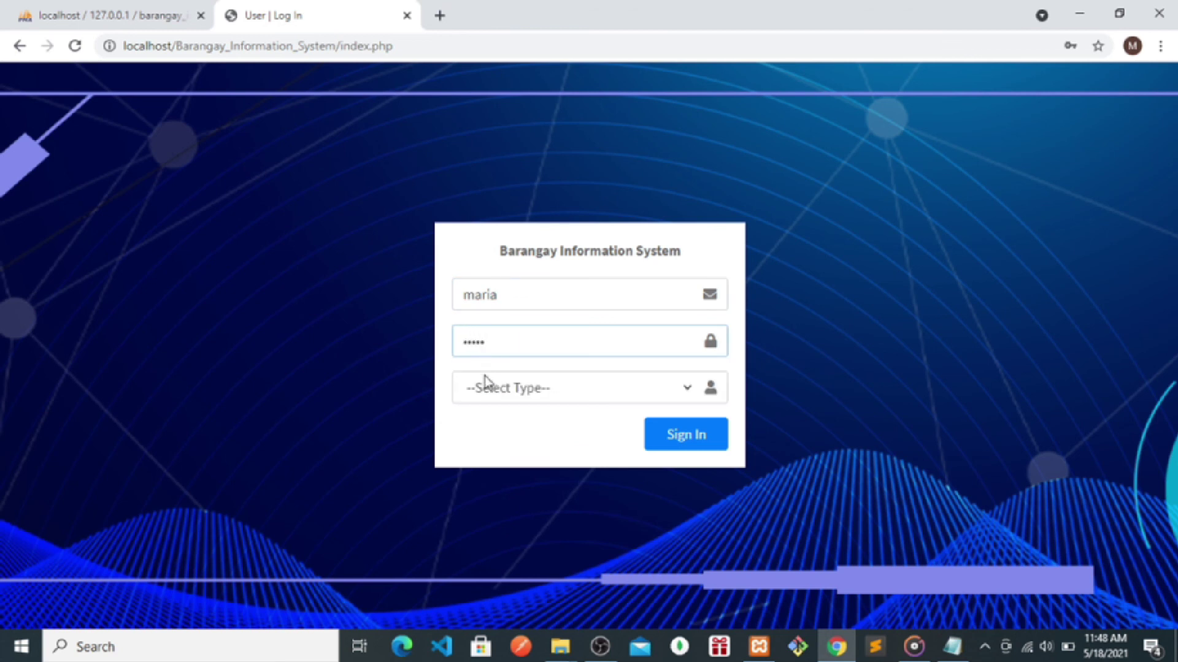
pyautogui.click(482, 388)
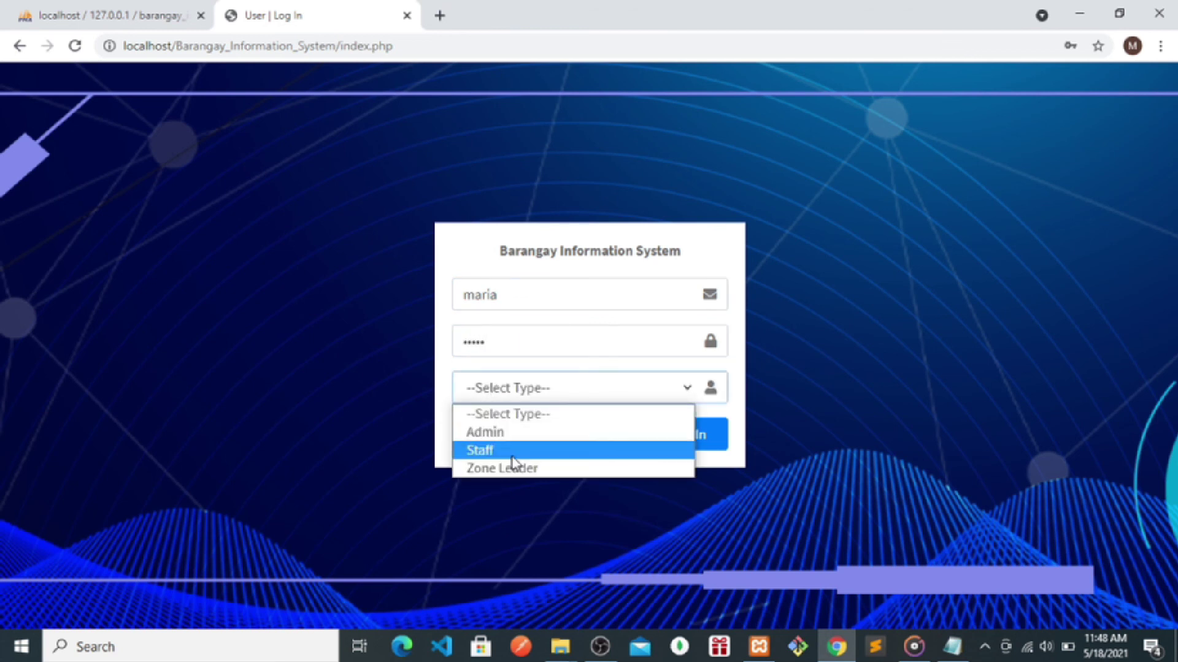
pyautogui.click(494, 433)
pyautogui.click(720, 441)
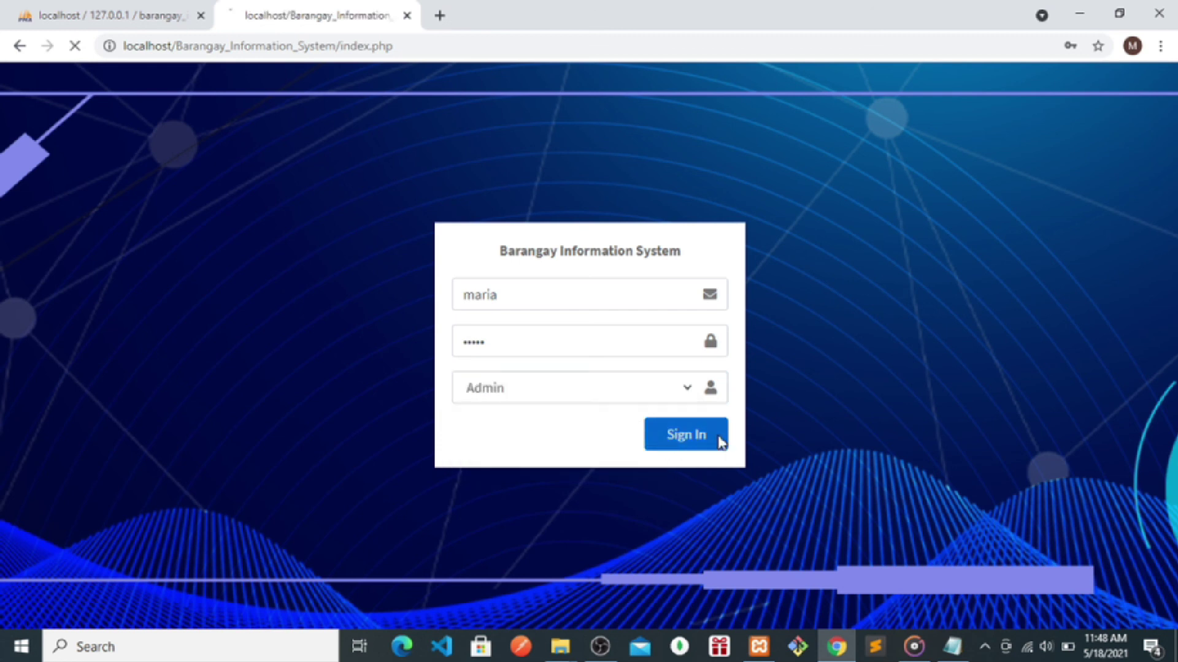
# - Retry sign-in with the suggested username and the Staff account type
pyautogui.click(539, 329)
pyautogui.write('ma')
pyautogui.click(482, 368)
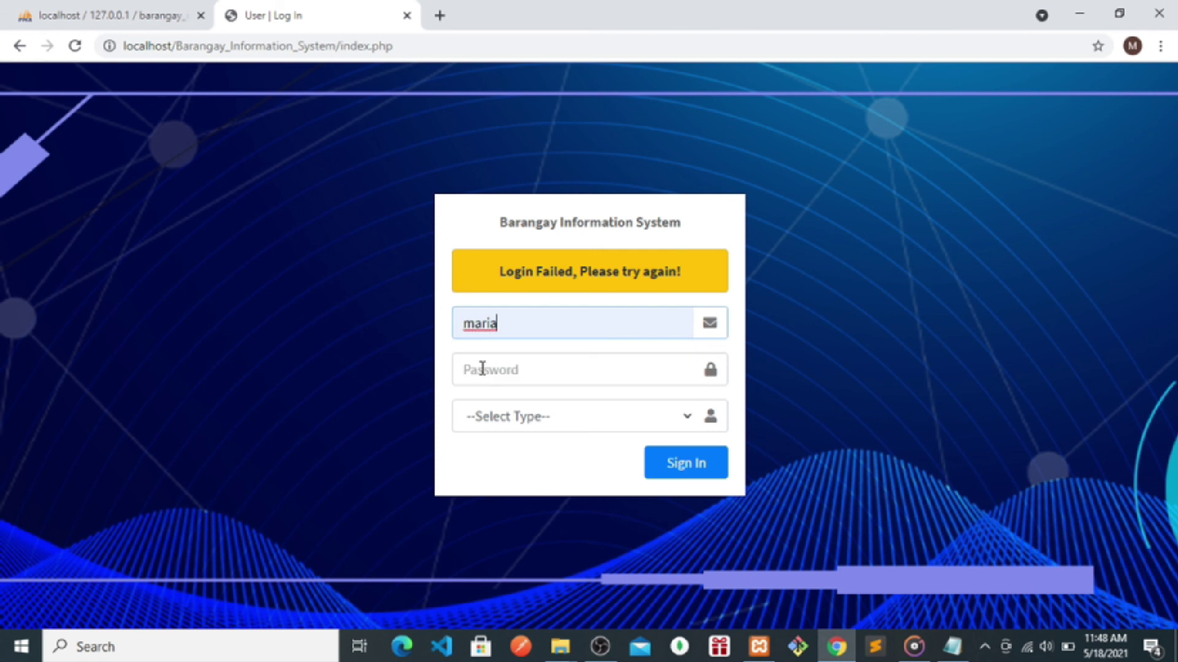
pyautogui.click(489, 378)
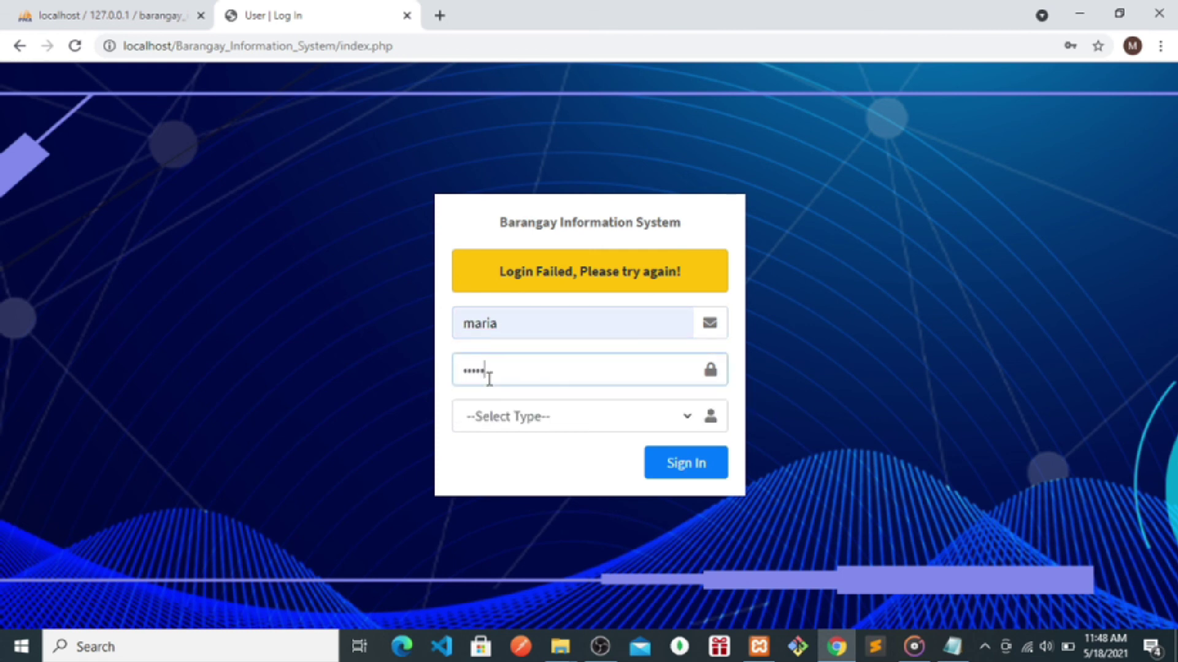
pyautogui.click(475, 418)
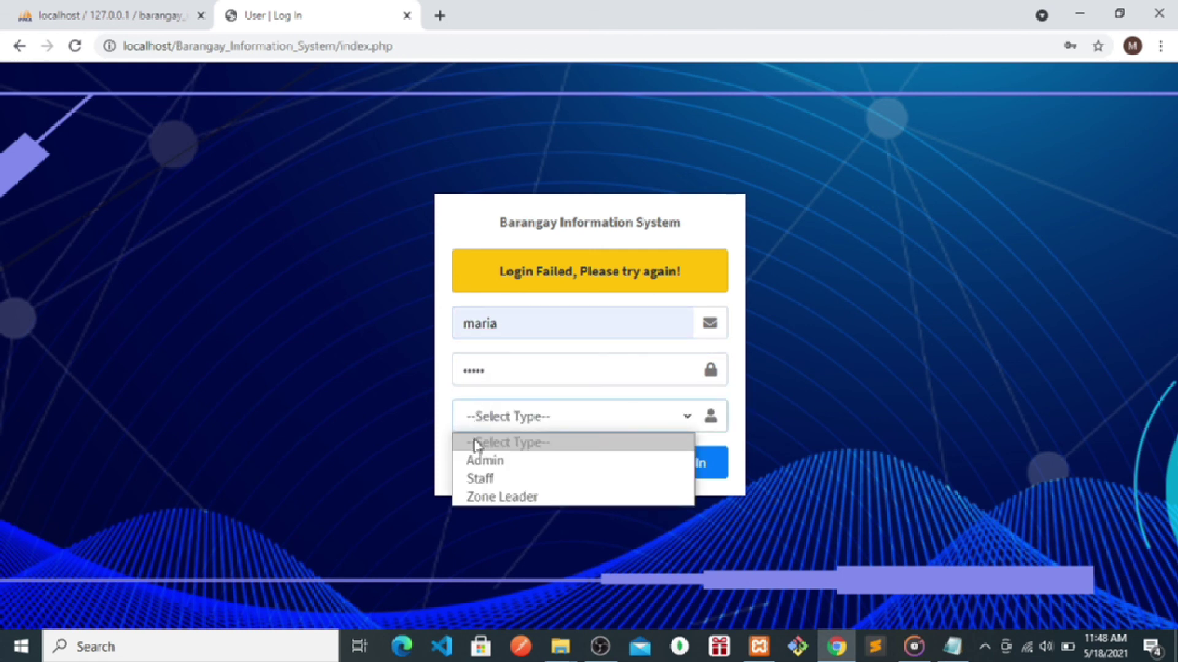
pyautogui.click(475, 485)
pyautogui.click(690, 481)
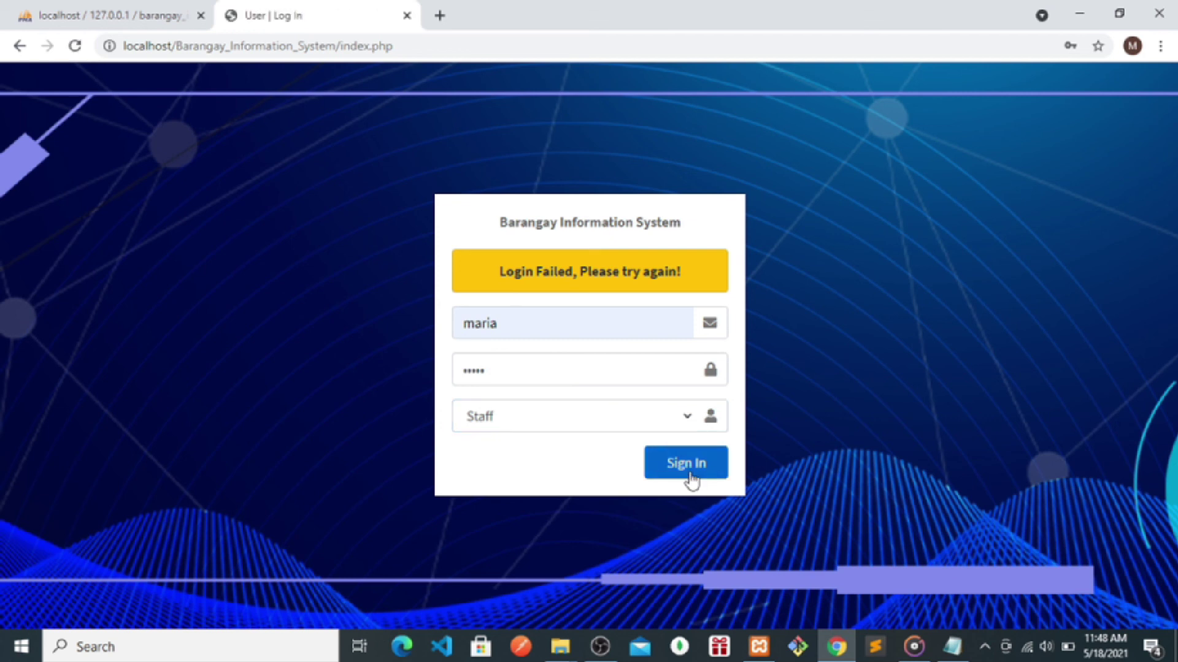
# - Sign in with the zone leader username and password as Zone Leader
pyautogui.click(502, 316)
pyautogui.write('maria')
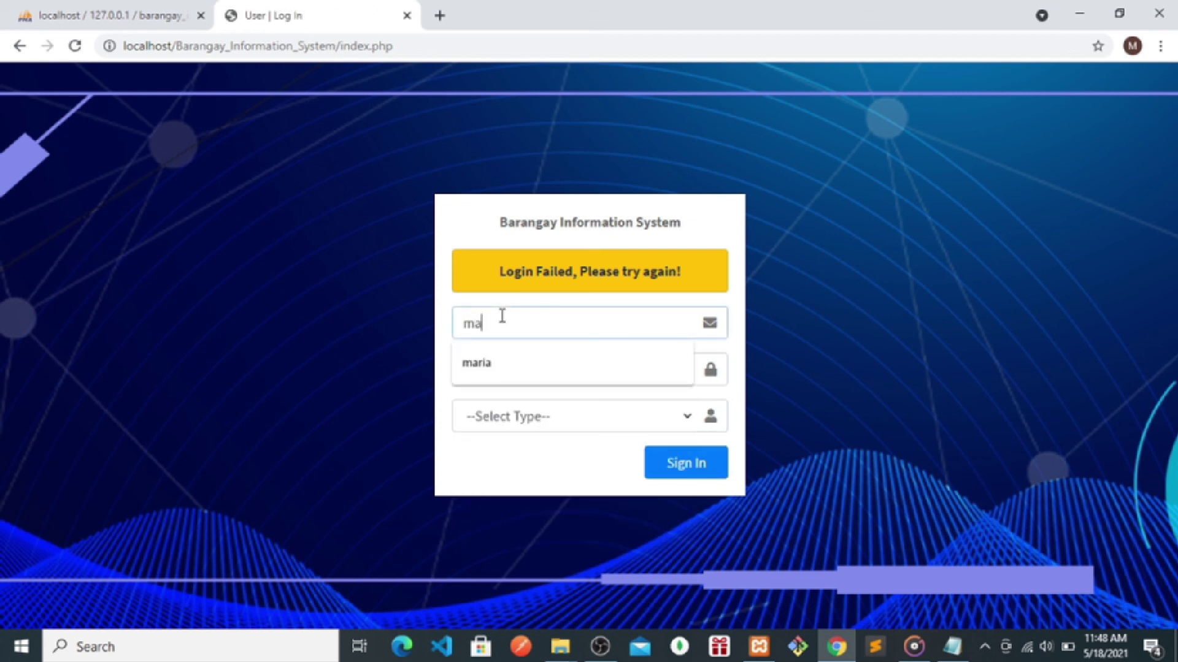
pyautogui.click(485, 369)
pyautogui.write('m')
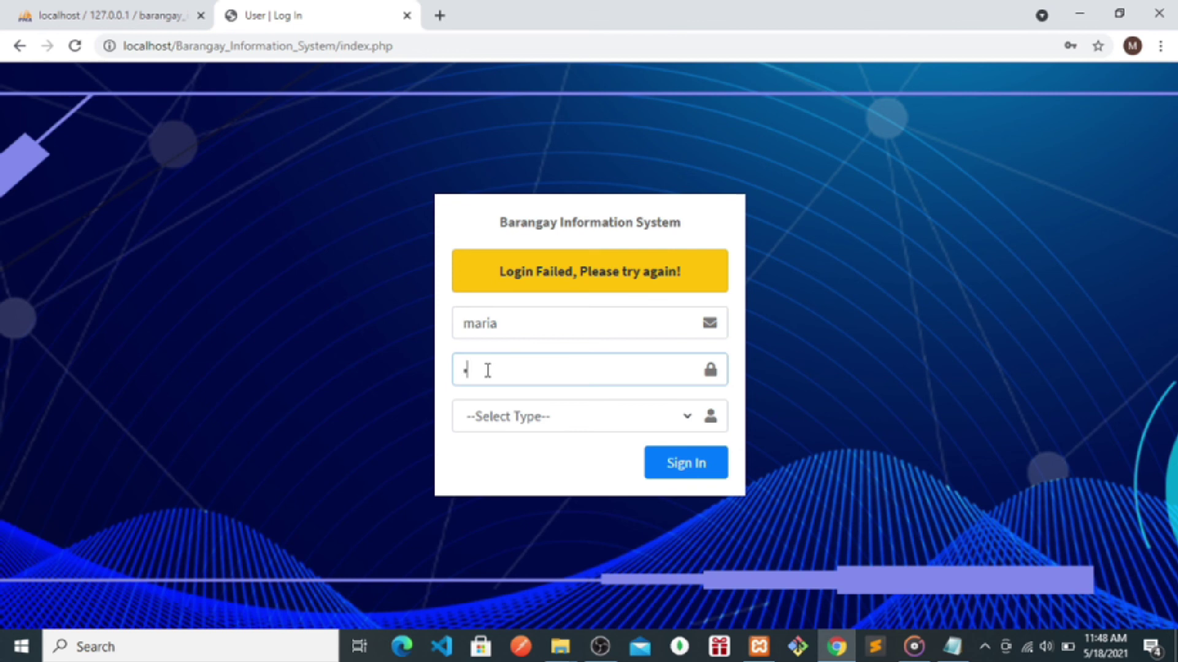
pyautogui.click(484, 420)
pyautogui.click(488, 494)
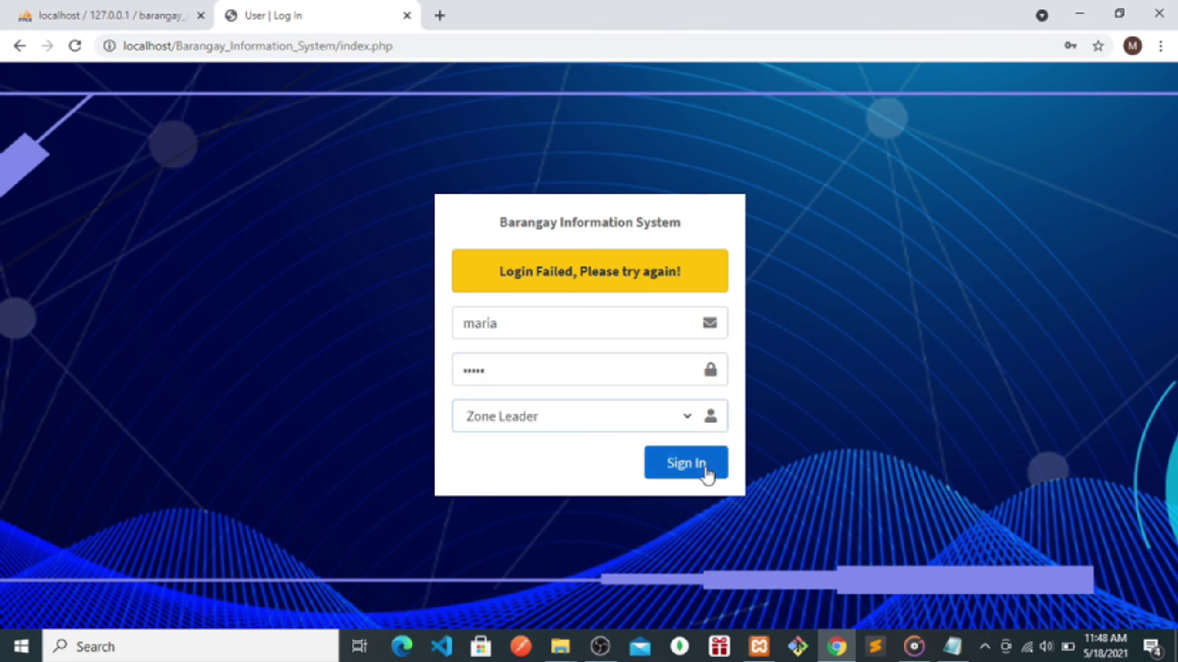
pyautogui.click(705, 473)
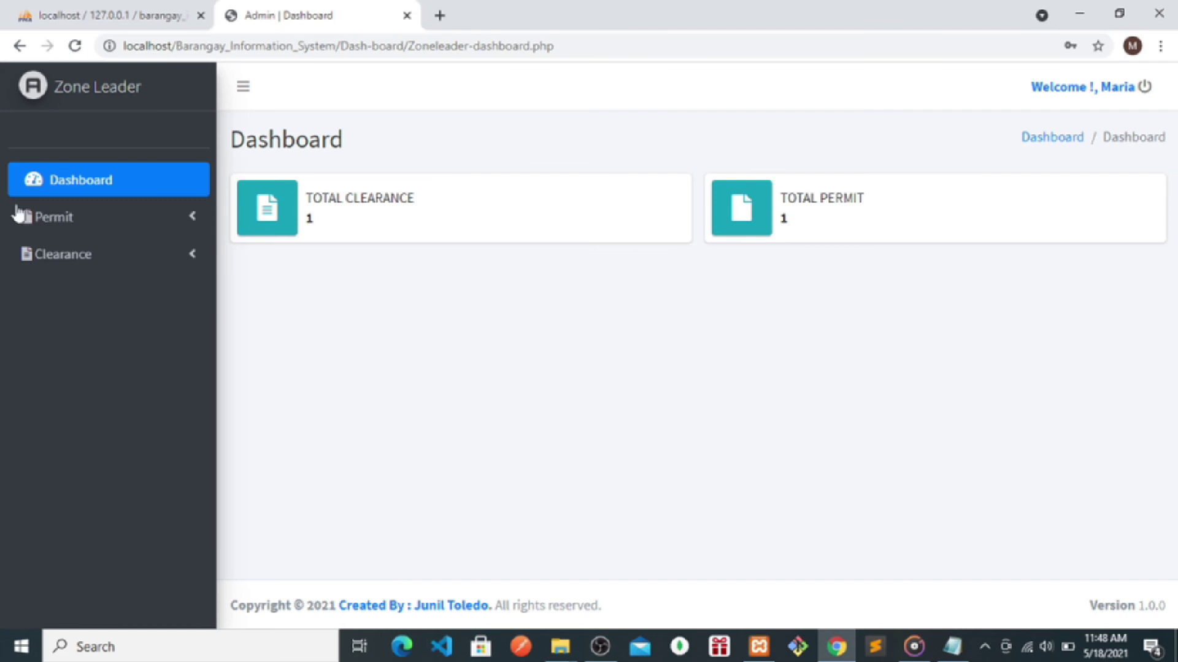
# - Open Manage Permit under Permit and dismiss the browser's password warning
pyautogui.click(61, 228)
pyautogui.click(74, 266)
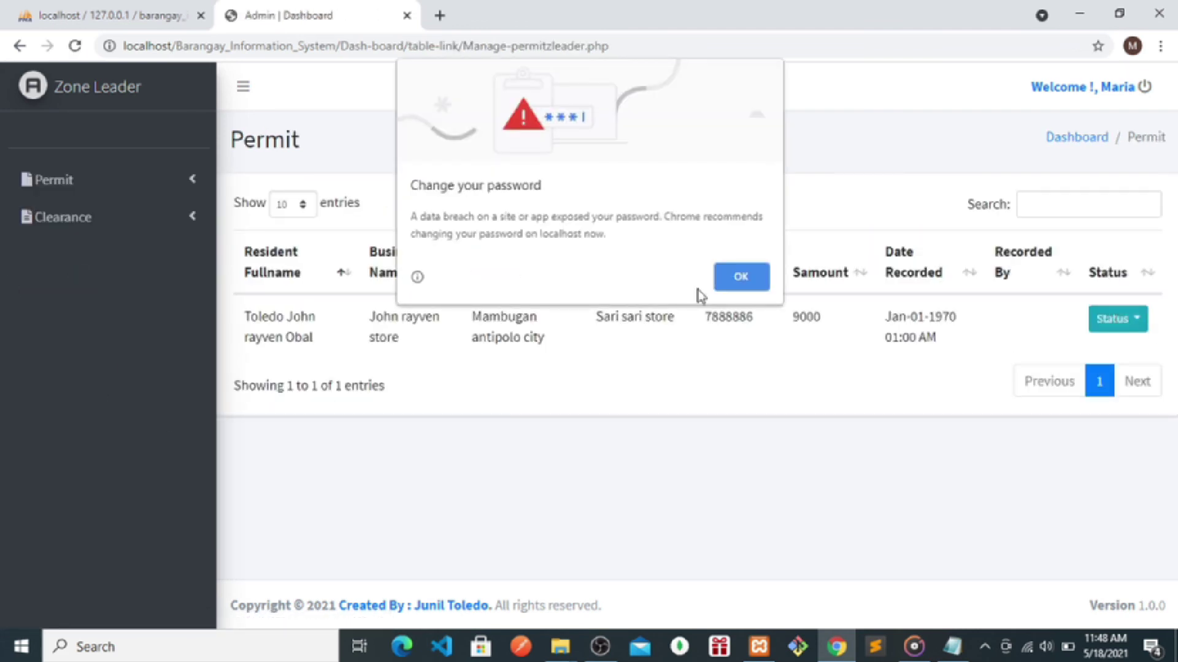
pyautogui.click(740, 275)
# - Select the resident name and business details in the permit row, then switch to the notes
pyautogui.moveTo(319, 339); pyautogui.dragTo(237, 328)
pyautogui.moveTo(547, 338); pyautogui.dragTo(384, 317)
pyautogui.click(680, 416)
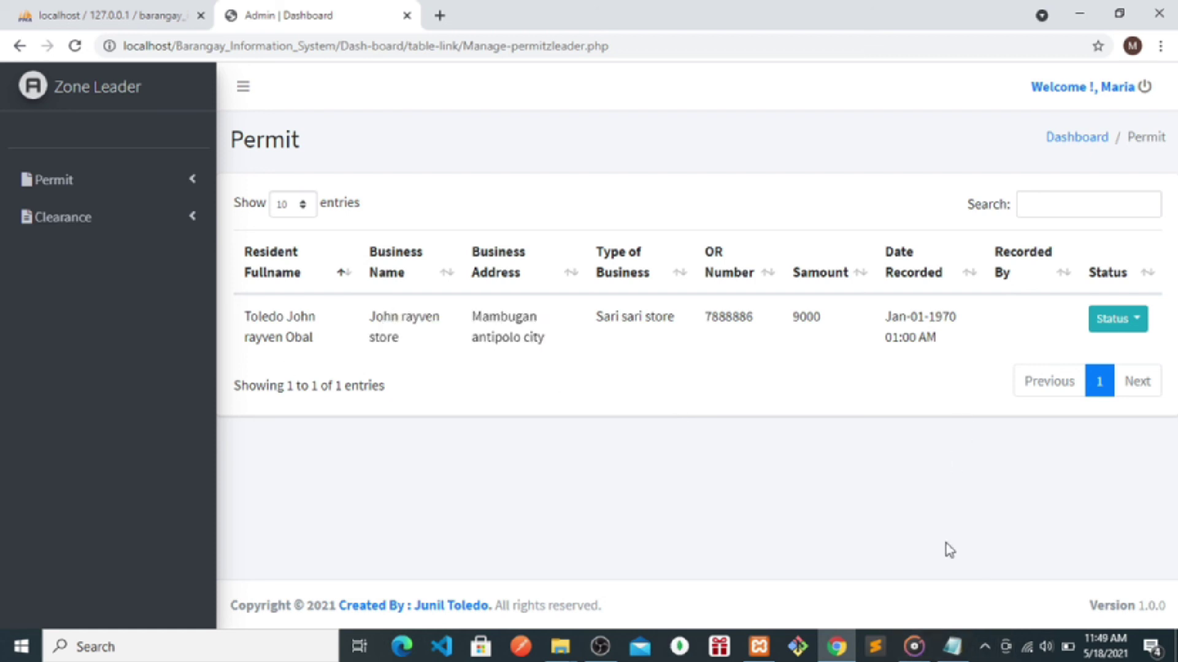
pyautogui.click(952, 646)
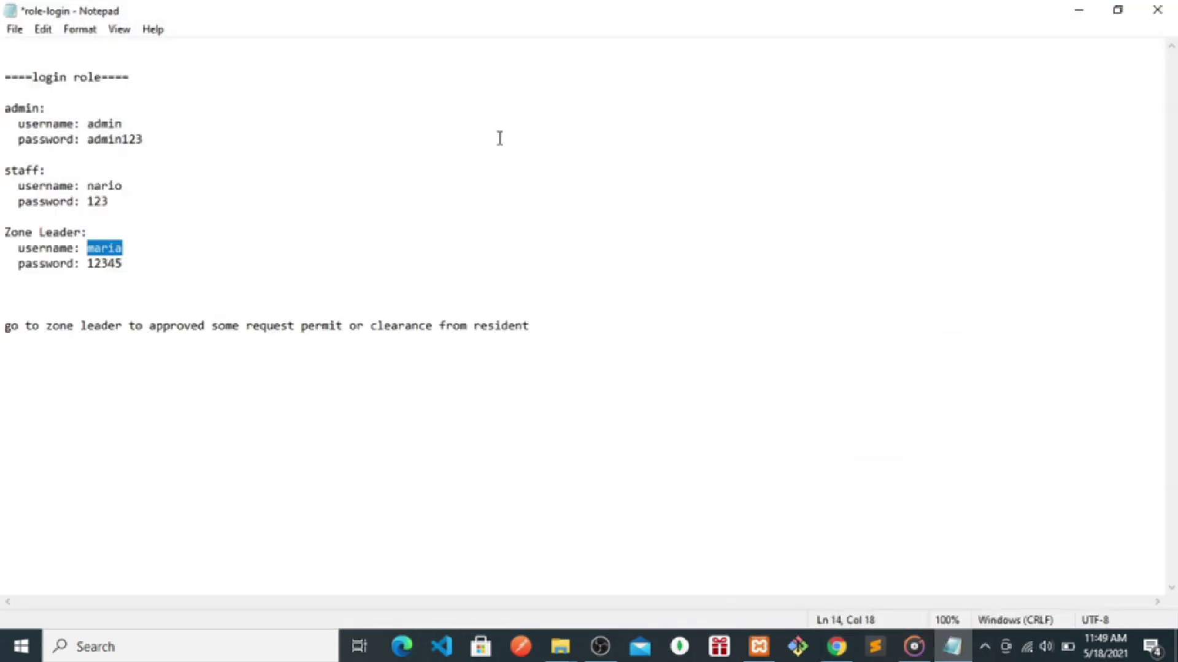
# - Copy the resident's full name from the permit table
pyautogui.doubleClick(791, 8)
pyautogui.moveTo(311, 336); pyautogui.dragTo(248, 319)
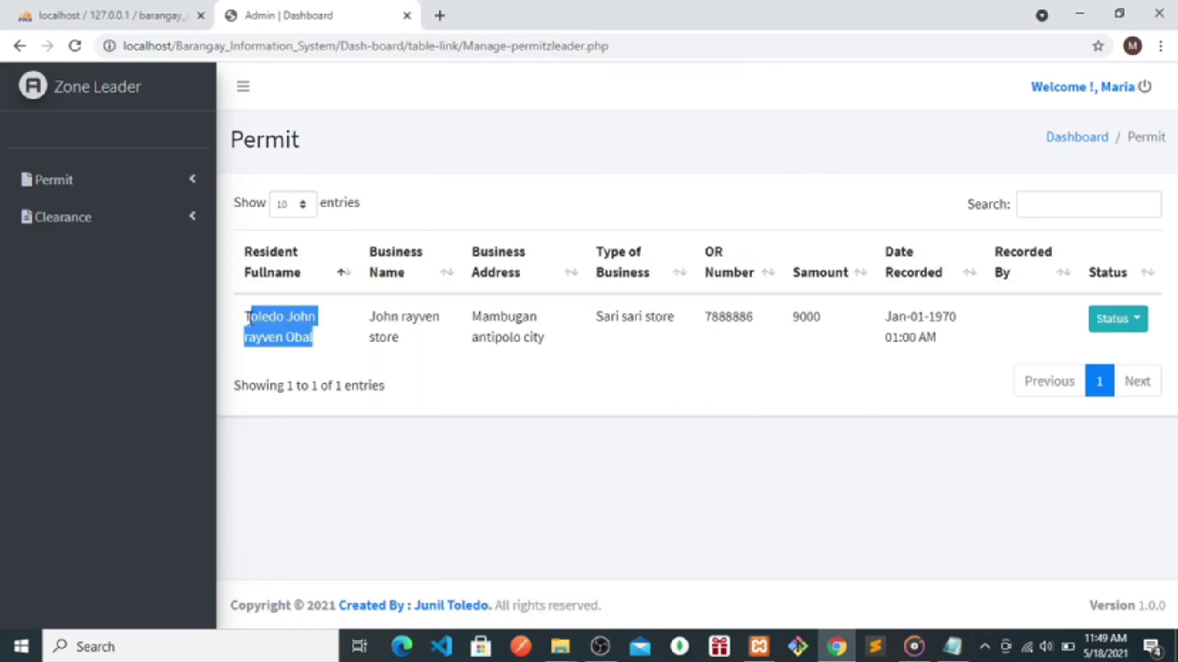
pyautogui.moveTo(325, 349); pyautogui.dragTo(241, 327)
pyautogui.rightClick(246, 318)
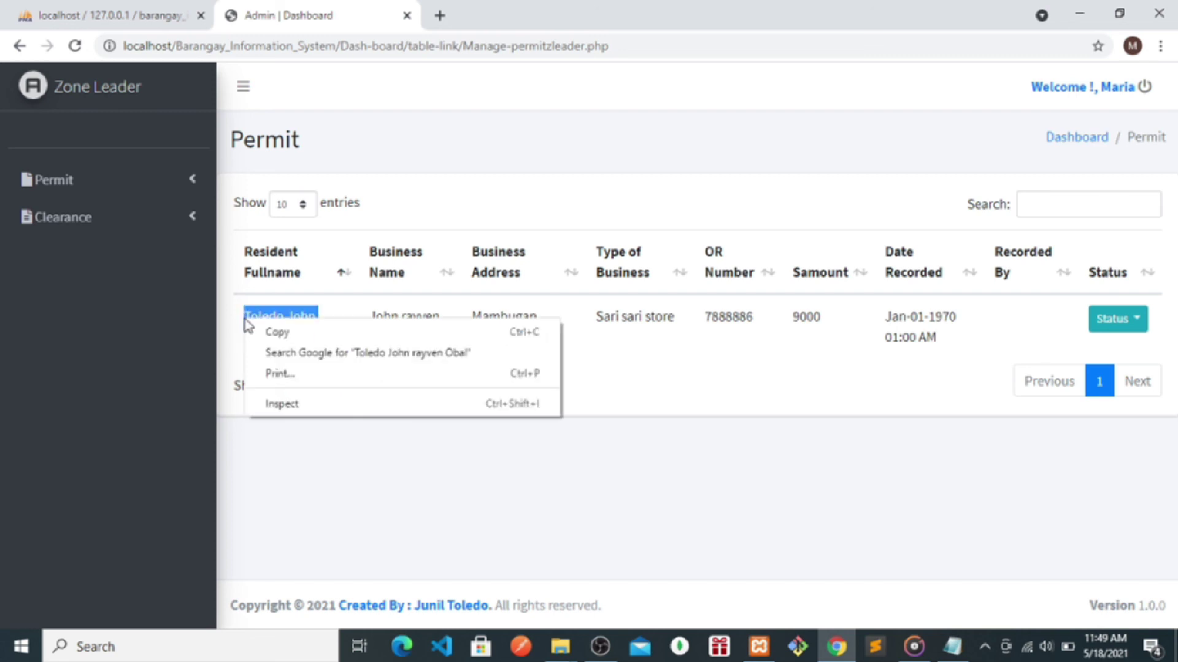
pyautogui.click(268, 330)
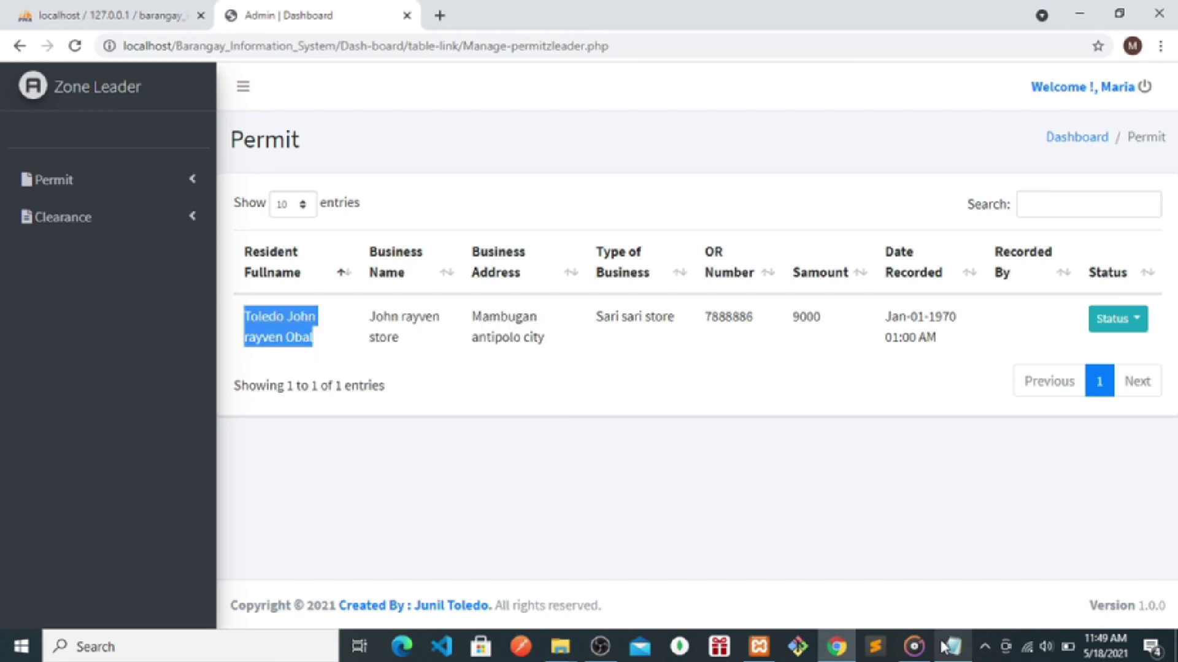
# - Bring the notes back full-screen with the cursor at the end of the instruction line
pyautogui.click(952, 646)
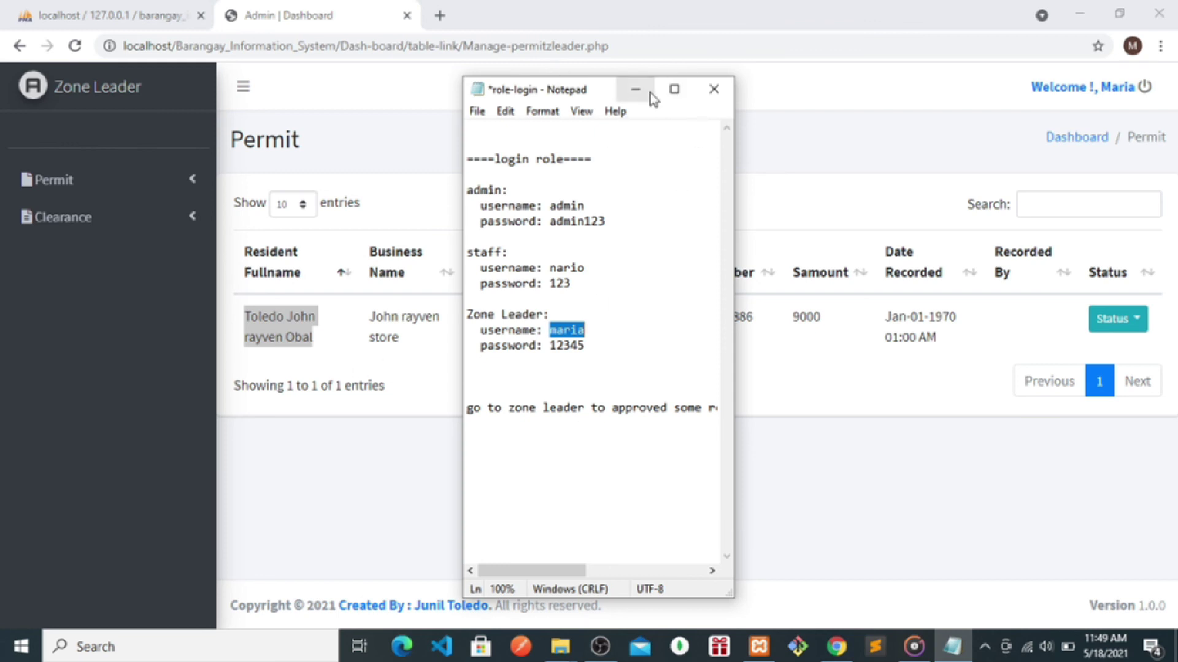
pyautogui.click(674, 89)
pyautogui.click(564, 329)
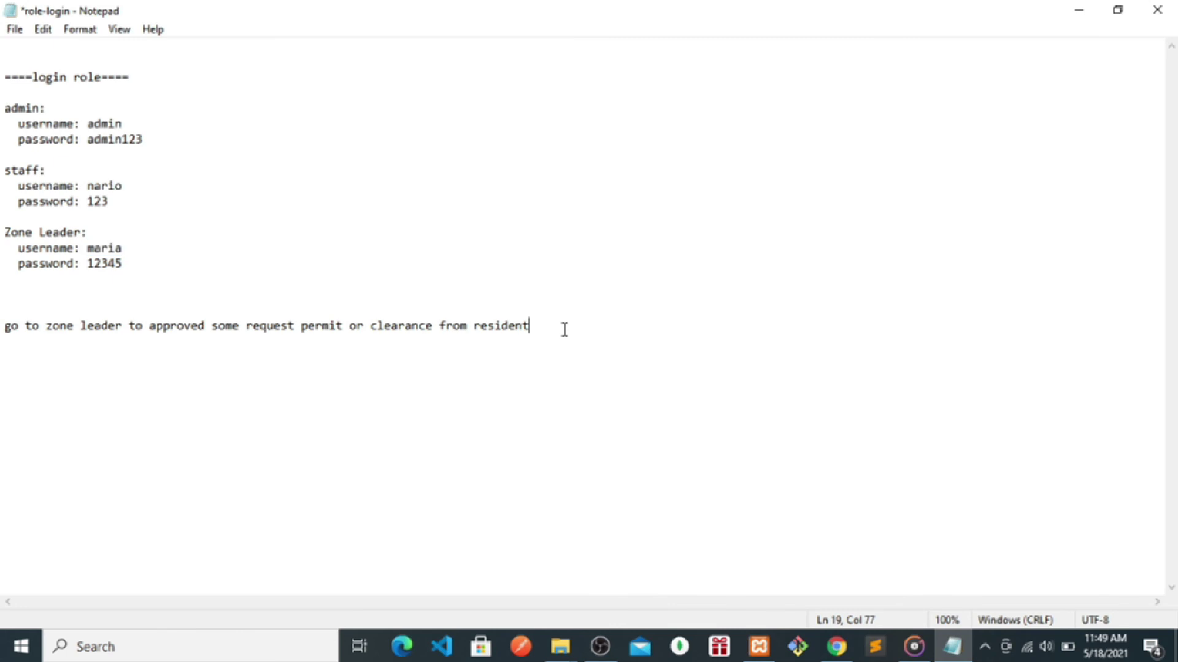
# - Add a line saying the resident was waiting for approval from zone leader
pyautogui.press('Return')
pyautogui.press('Return')
pyautogui.press('Return')
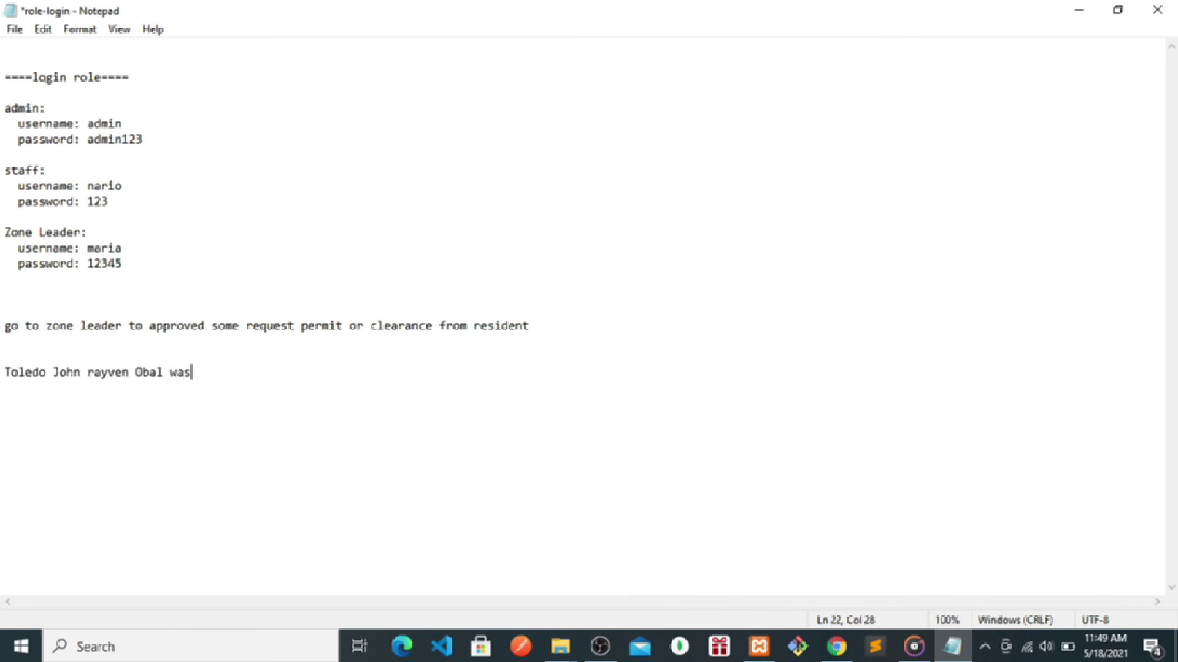
pyautogui.write(' waiting for appr')
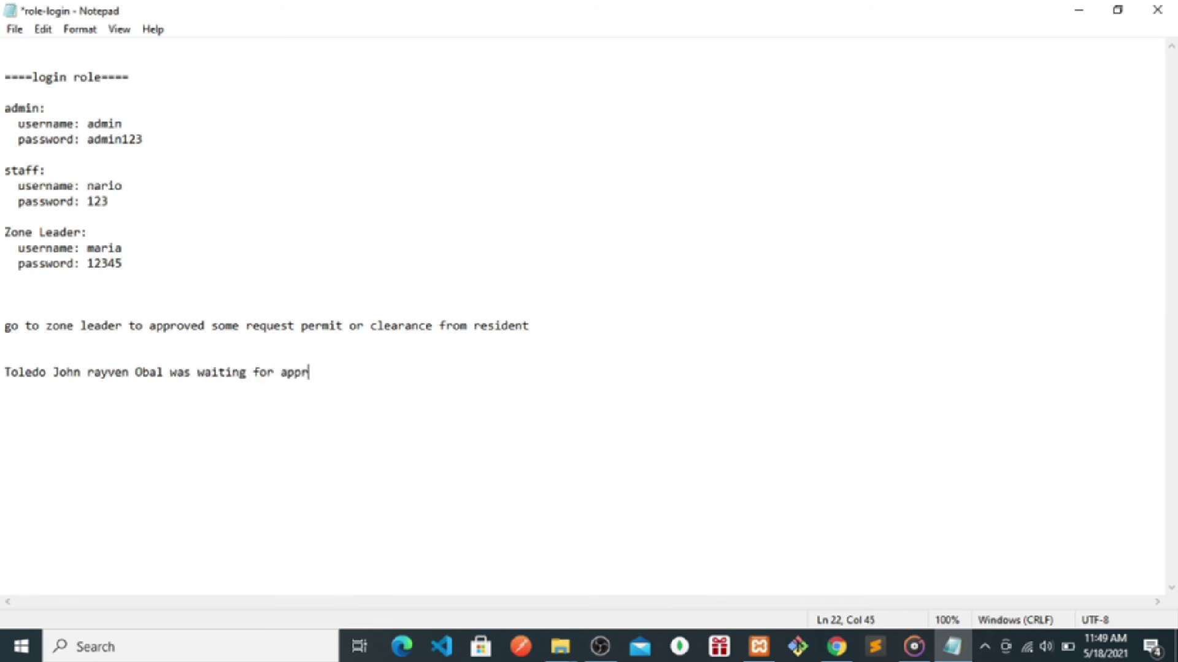
pyautogui.write('oves')
pyautogui.press('BackSpace')
pyautogui.write('al')
pyautogui.write(' from zone 1')
pyautogui.write('eader')
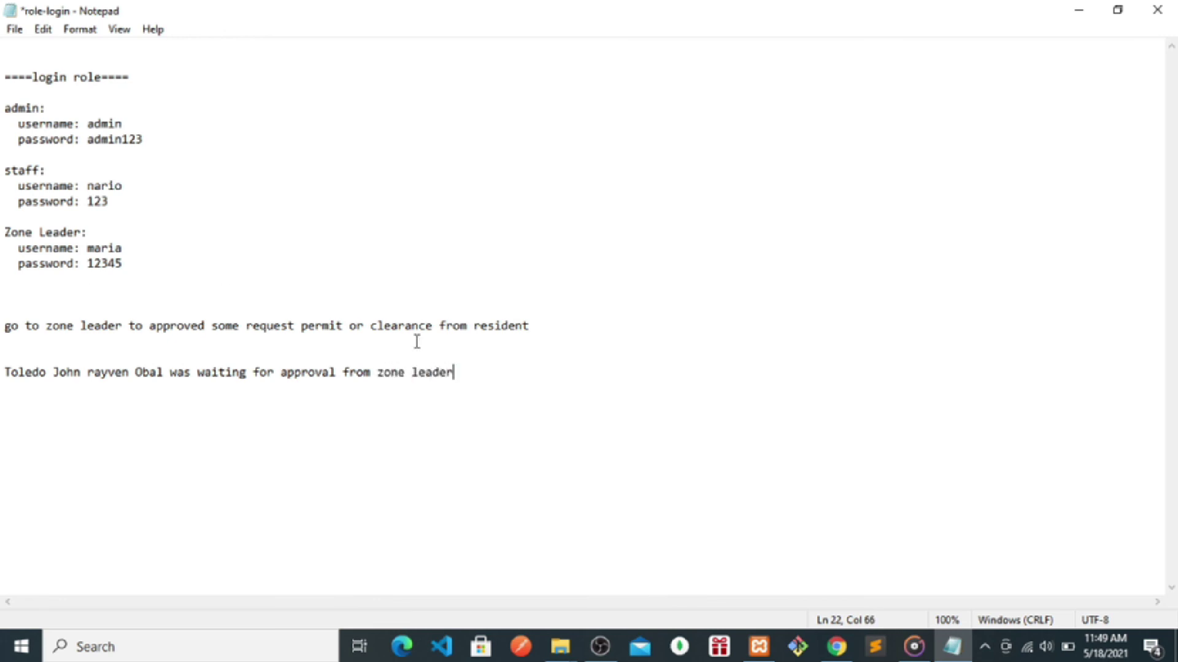
# - Return to the browser and reload the Manage Permit table
pyautogui.click(1080, 11)
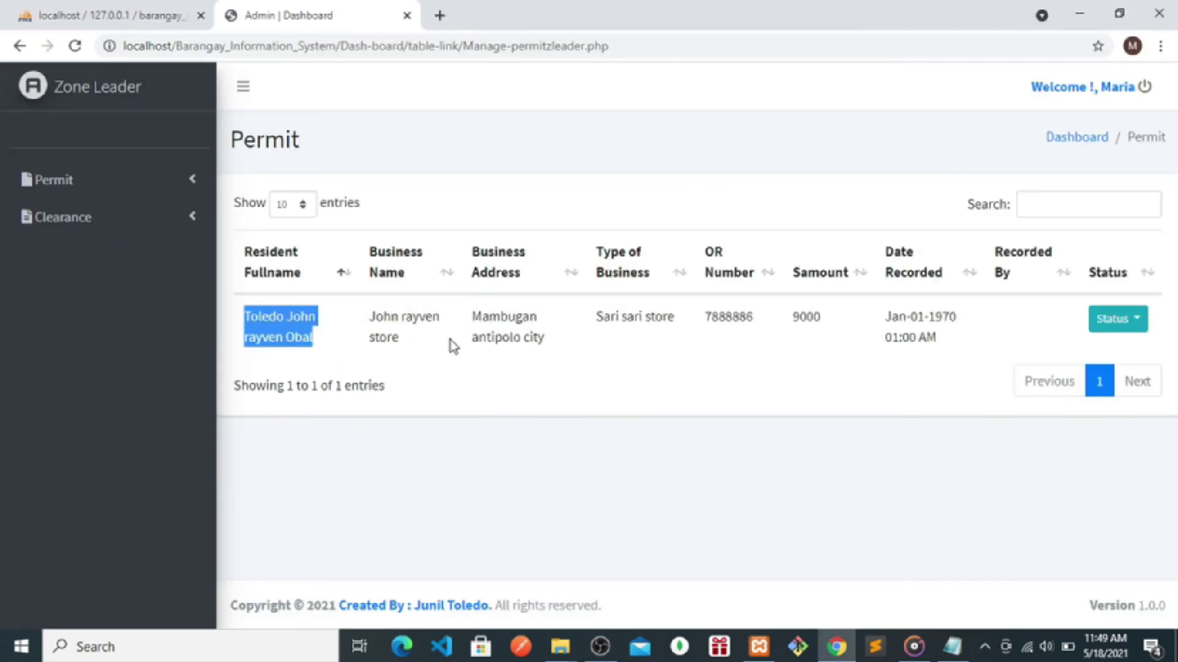
pyautogui.click(408, 341)
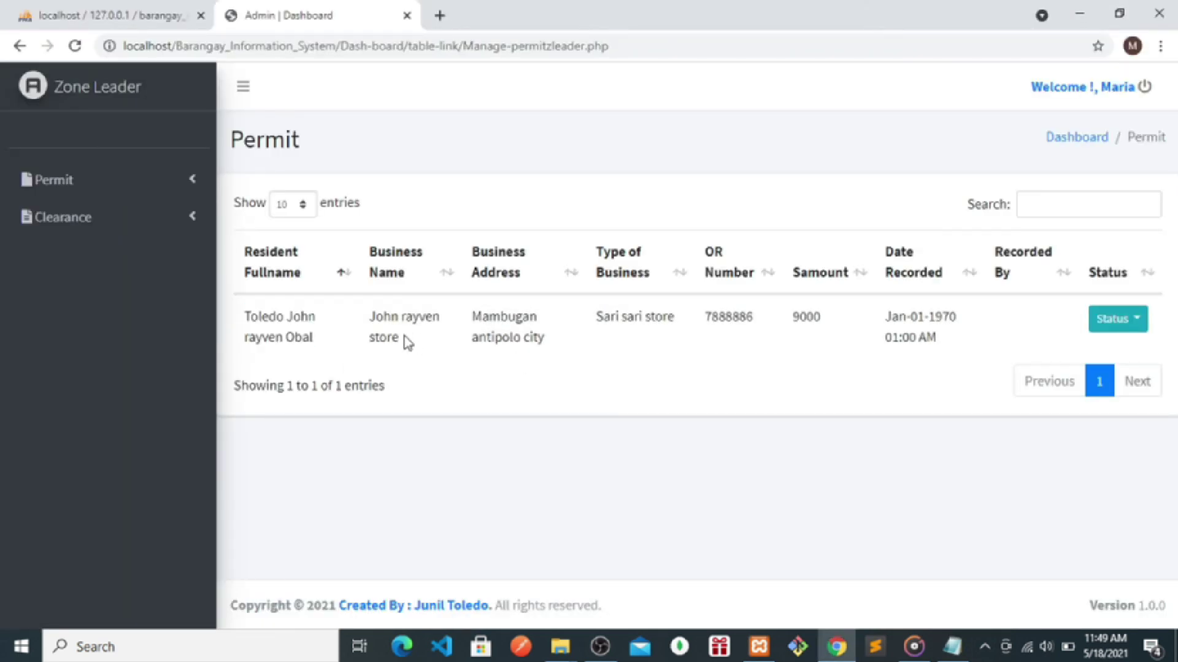
pyautogui.click(113, 187)
pyautogui.click(72, 221)
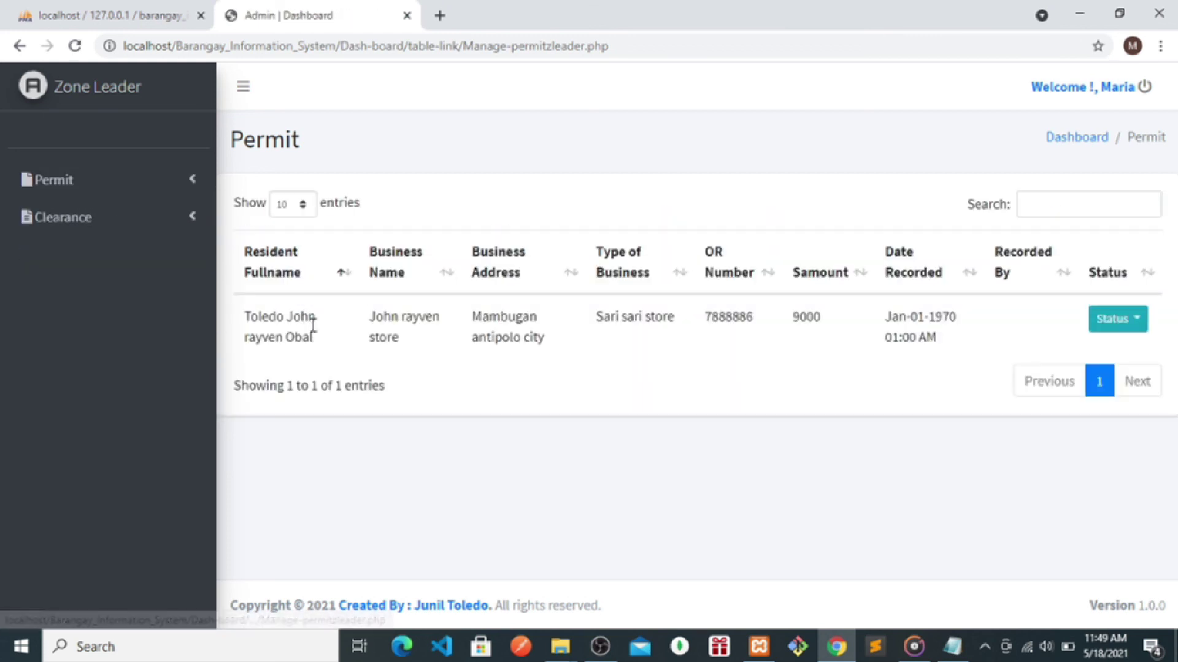
# - Append '(permit)' to the waiting-for-approval line in the notes
pyautogui.click(949, 651)
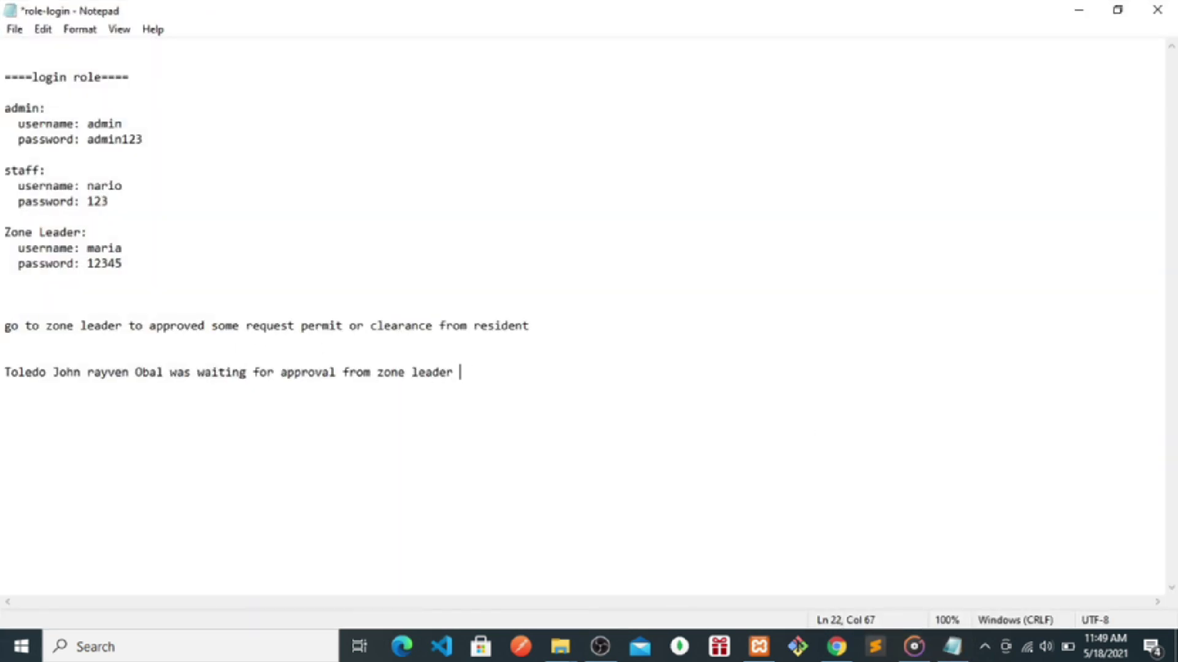
pyautogui.write('perm')
pyautogui.press('BackSpace')
pyautogui.press('BackSpace')
pyautogui.press('BackSpace')
pyautogui.write('()')
pyautogui.press('Left')
pyautogui.write('perm,i')
pyautogui.press('BackSpace')
pyautogui.press('BackSpace')
pyautogui.write('it')
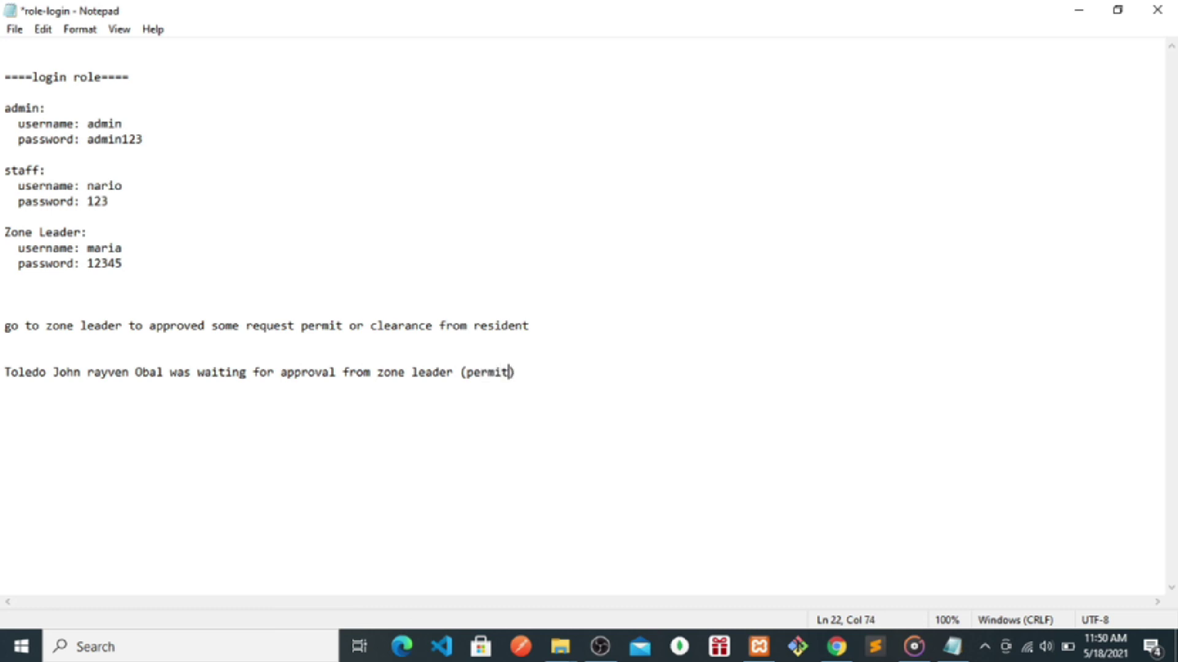
# - Set the Sari sari store permit's status to Approved, then return to the notes
pyautogui.click(1079, 10)
pyautogui.click(1115, 319)
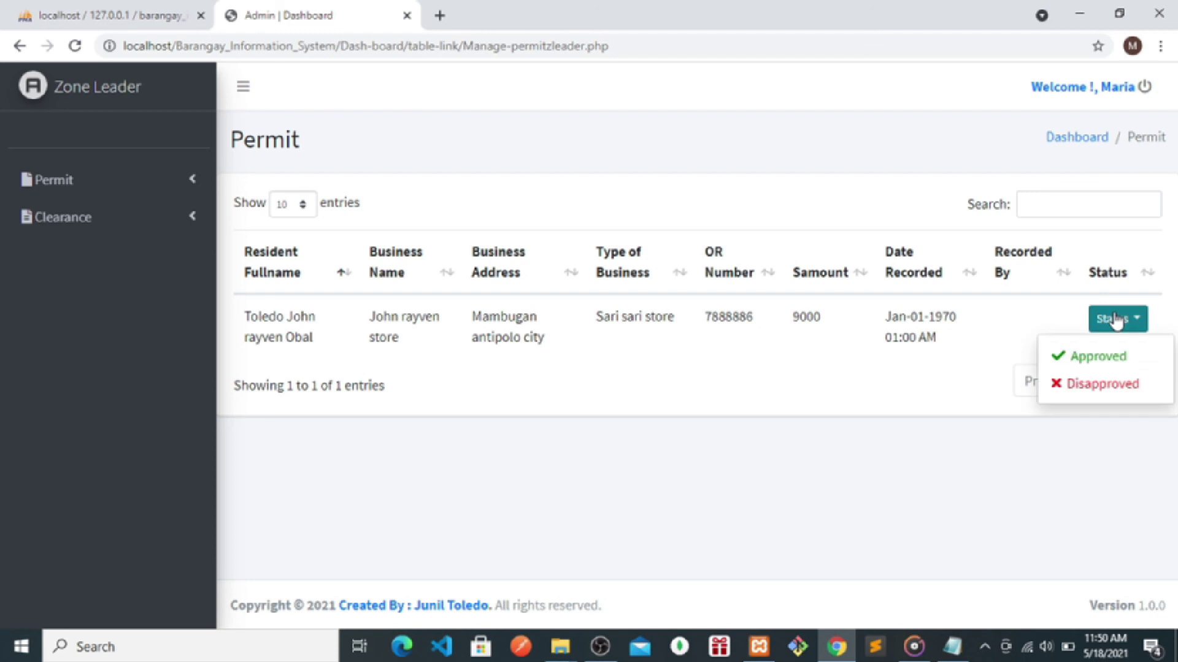
pyautogui.click(1085, 358)
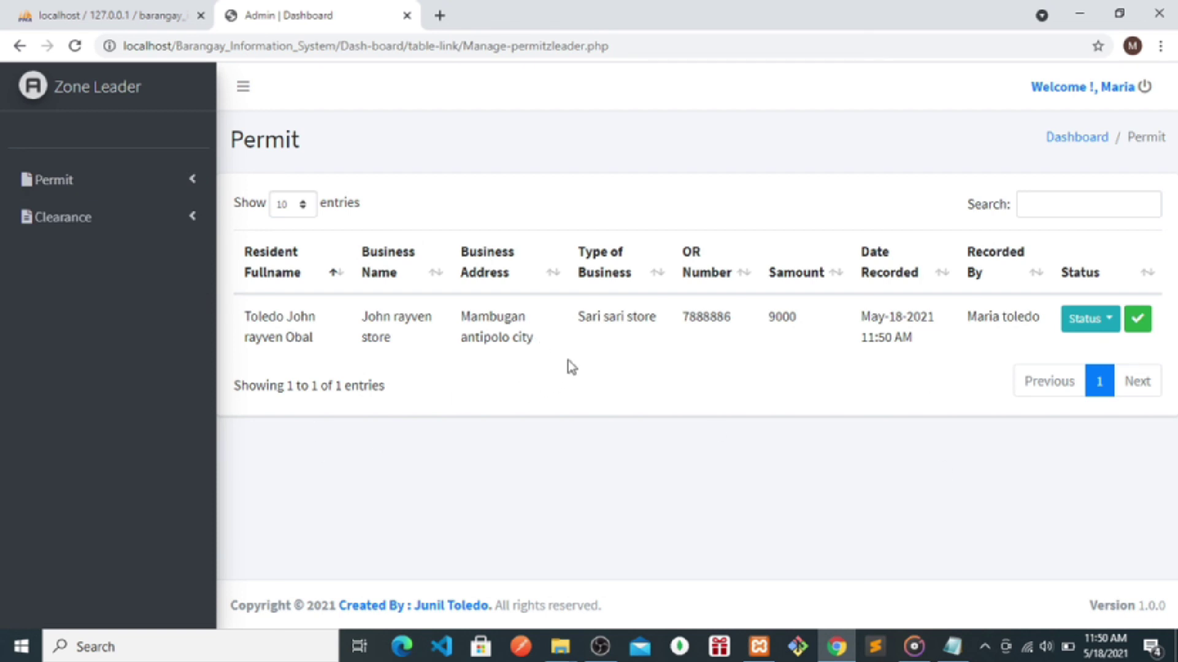
pyautogui.click(945, 658)
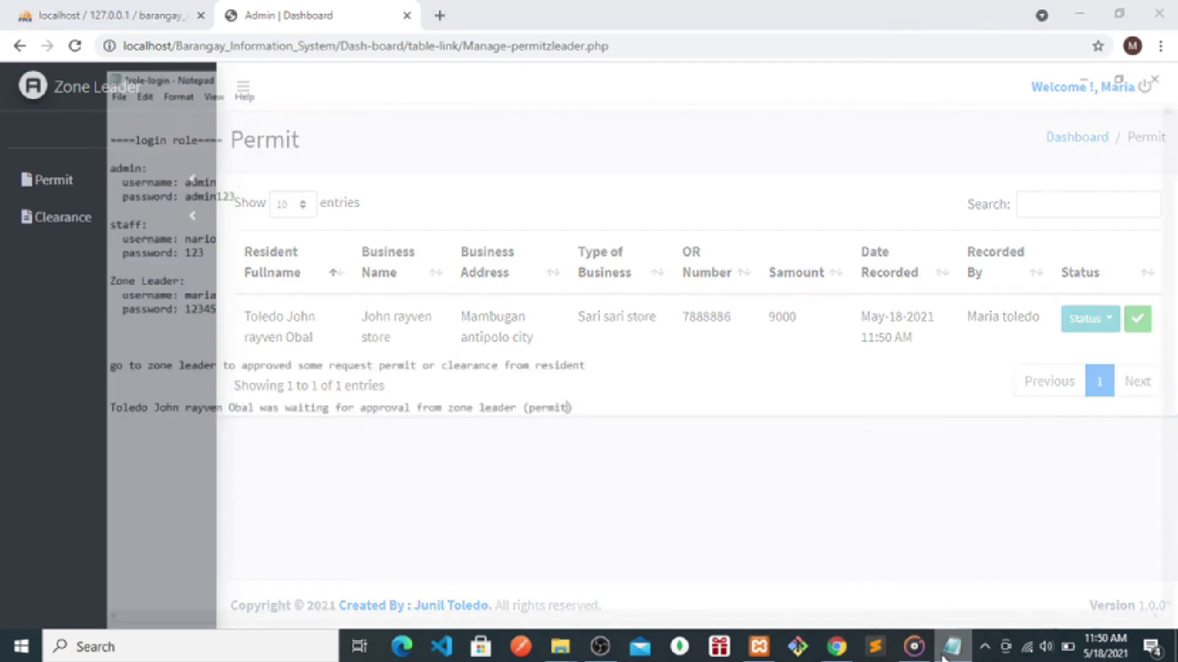
# - Note 'done to approved by zone leader' below the permit line
pyautogui.click(546, 367)
pyautogui.press('Return')
pyautogui.press('Return')
pyautogui.press('Return')
pyautogui.write('to')
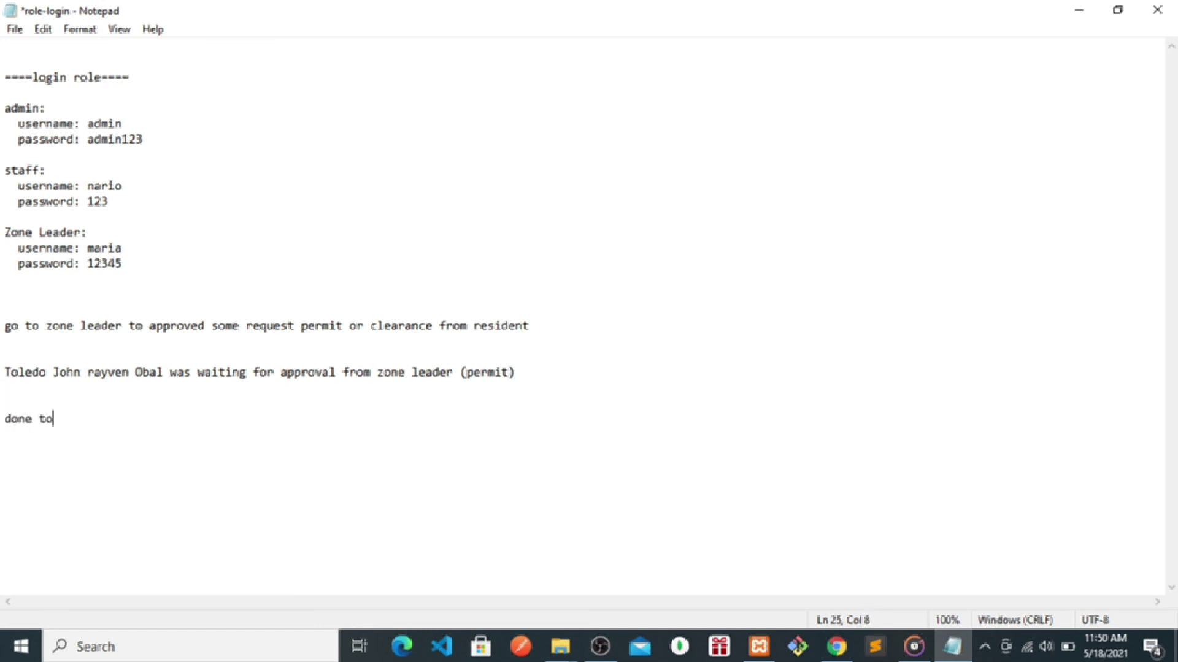
pyautogui.write(' approved by zone leader')
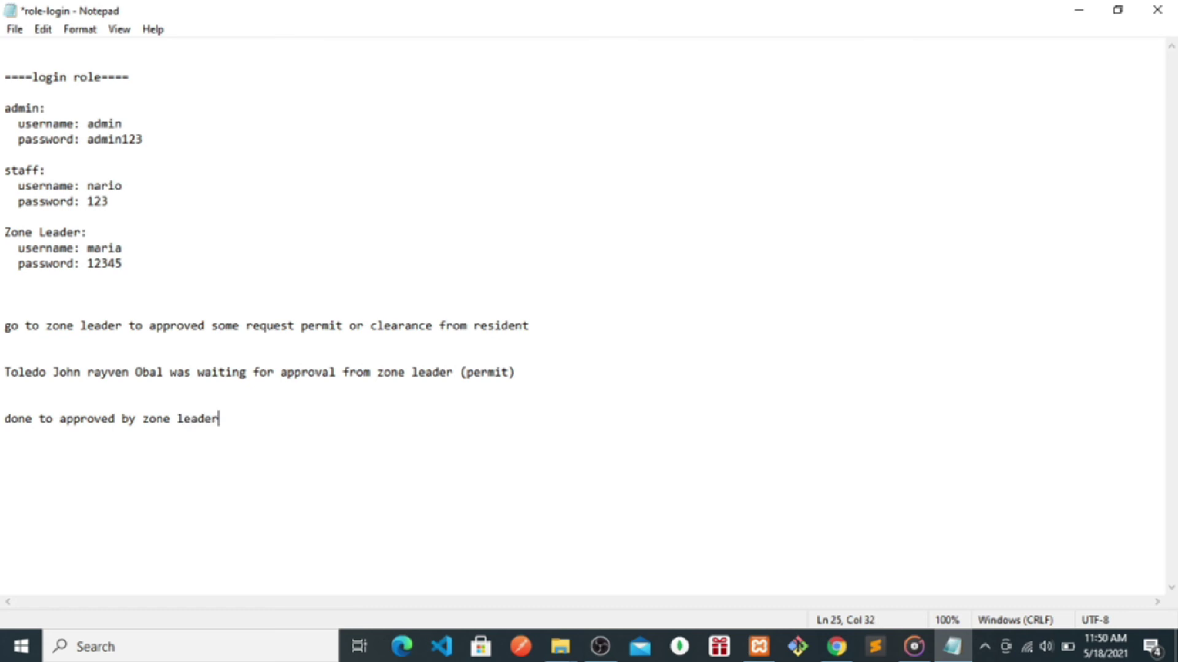
# - Open Manage Clearance under the Clearance sidebar section
pyautogui.click(1073, 13)
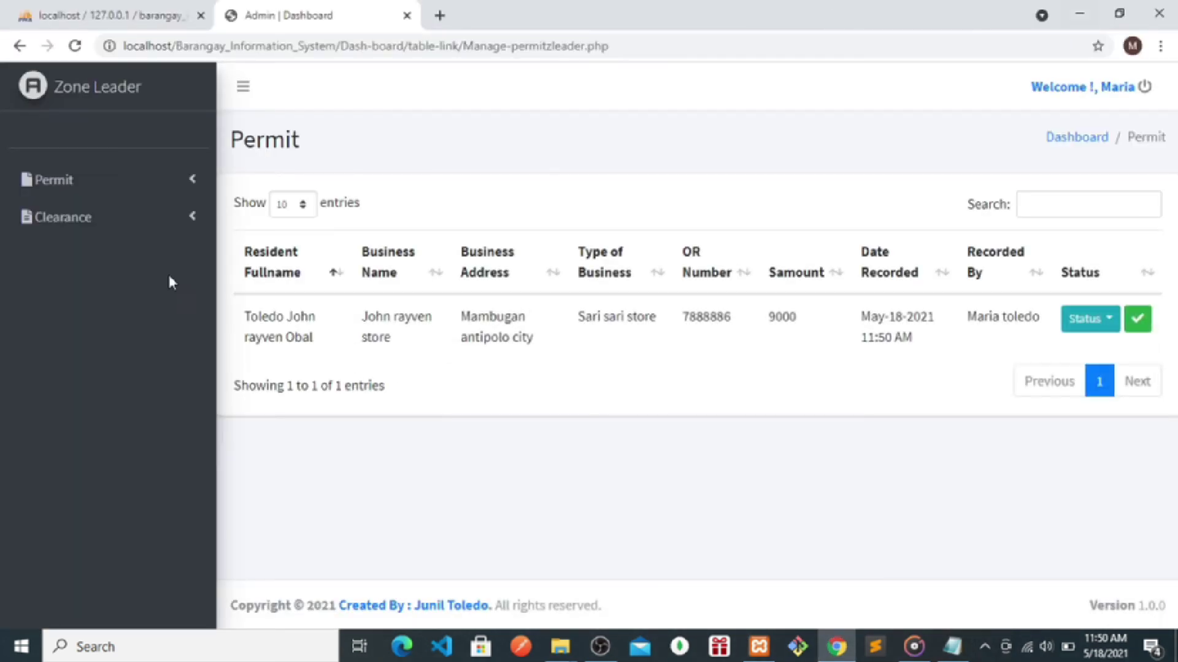
pyautogui.click(53, 232)
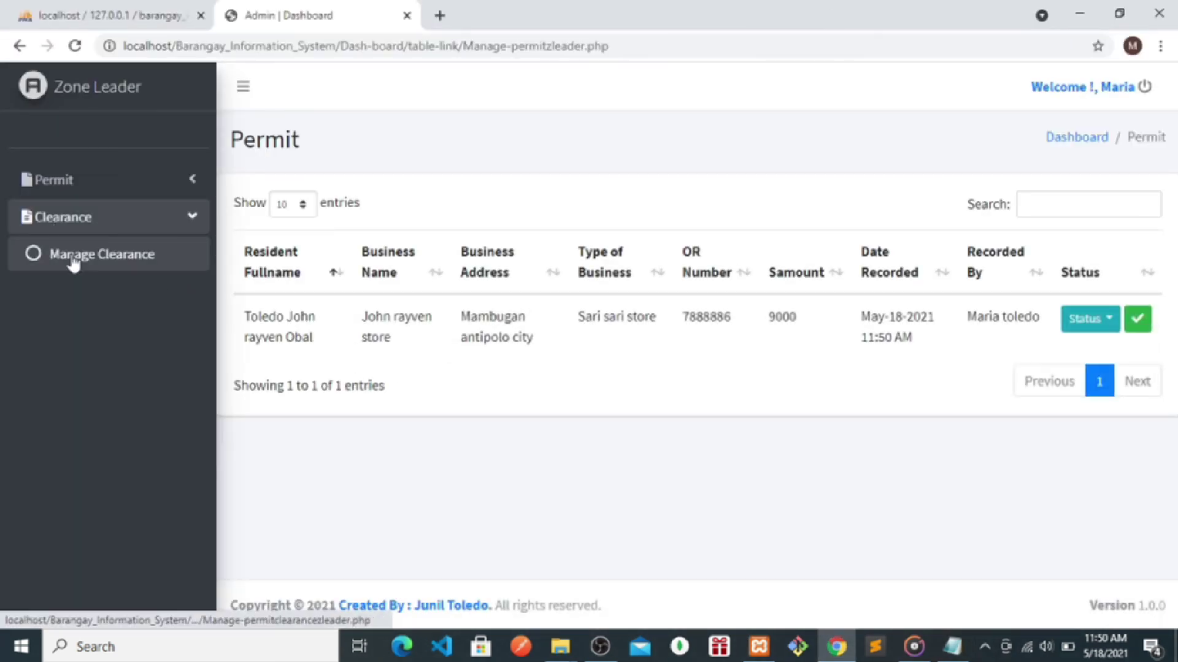
pyautogui.click(74, 258)
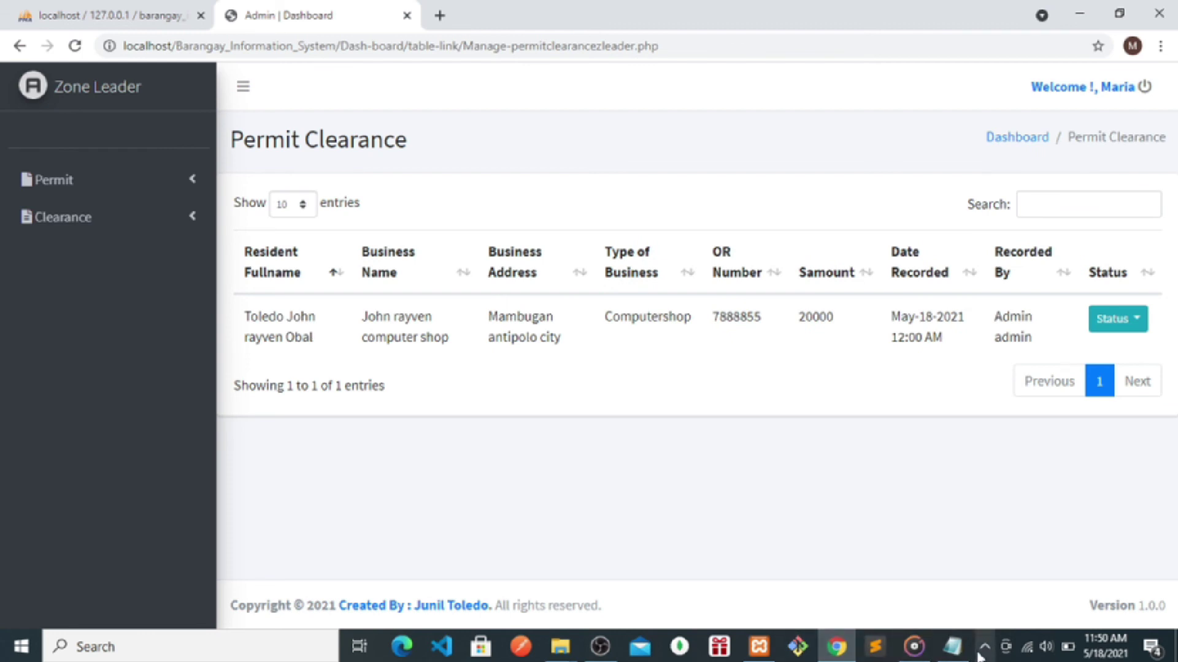
# - Add the note 'now clearance try to approved' in Notepad
pyautogui.click(952, 647)
pyautogui.press('Return')
pyautogui.press('Return')
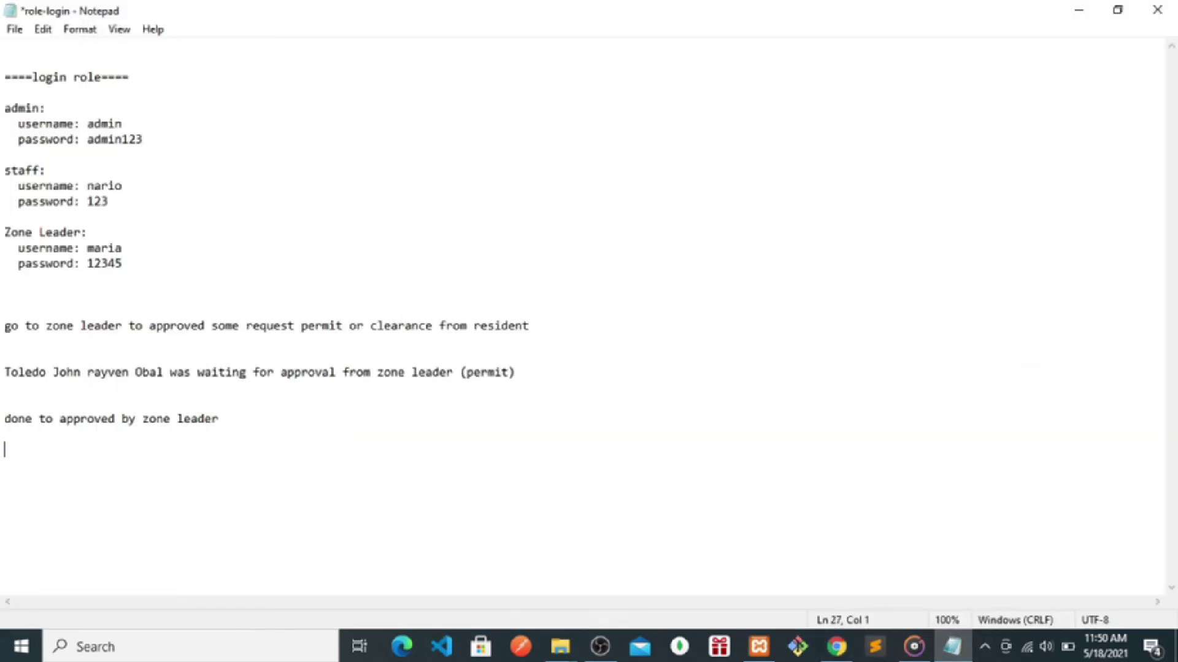
pyautogui.write('now clrrance try to approved')
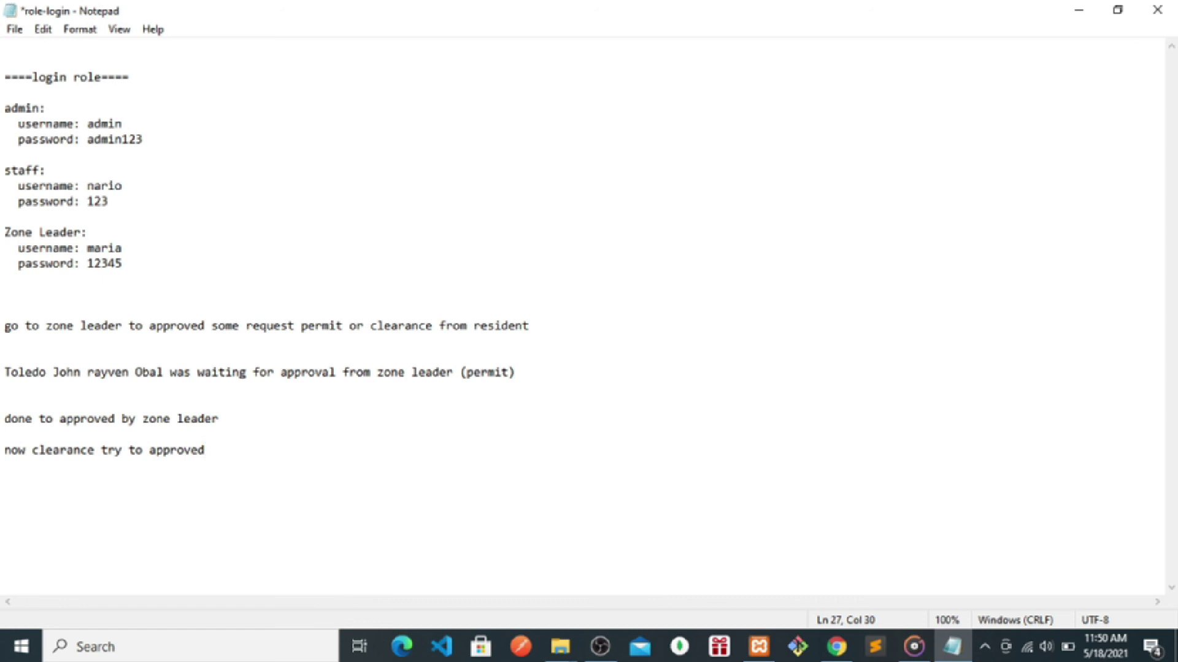
pyautogui.click(1070, 13)
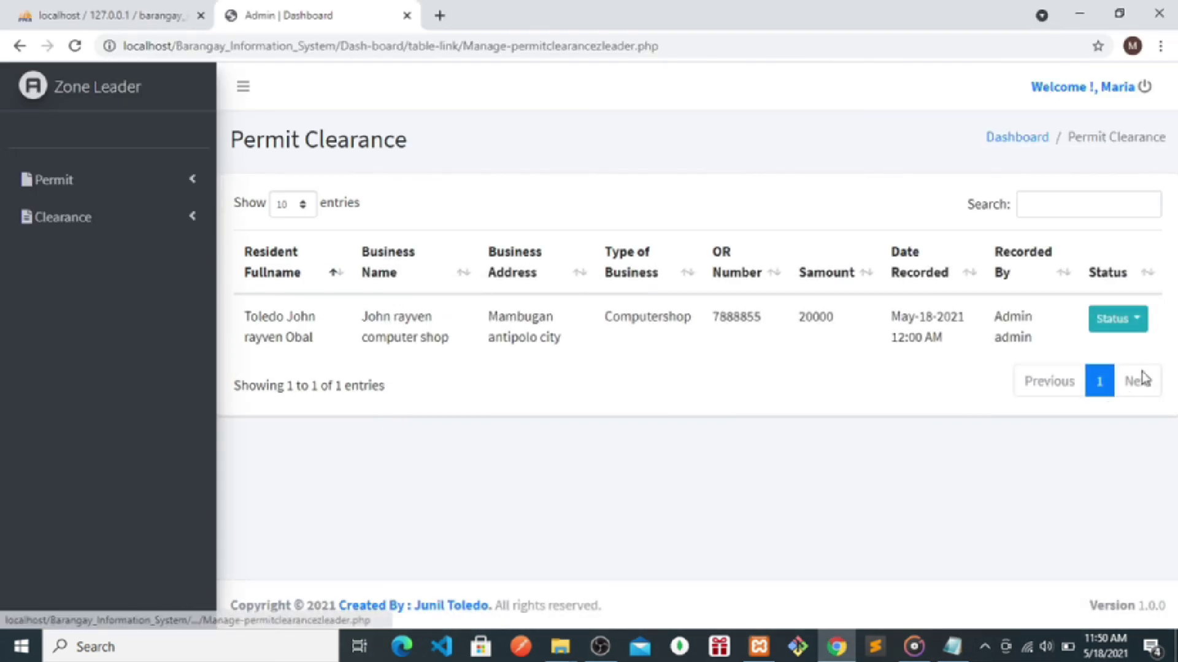
# - Set the Computershop clearance to Approved, toggling via Disapproved, and close the success message
pyautogui.click(1132, 326)
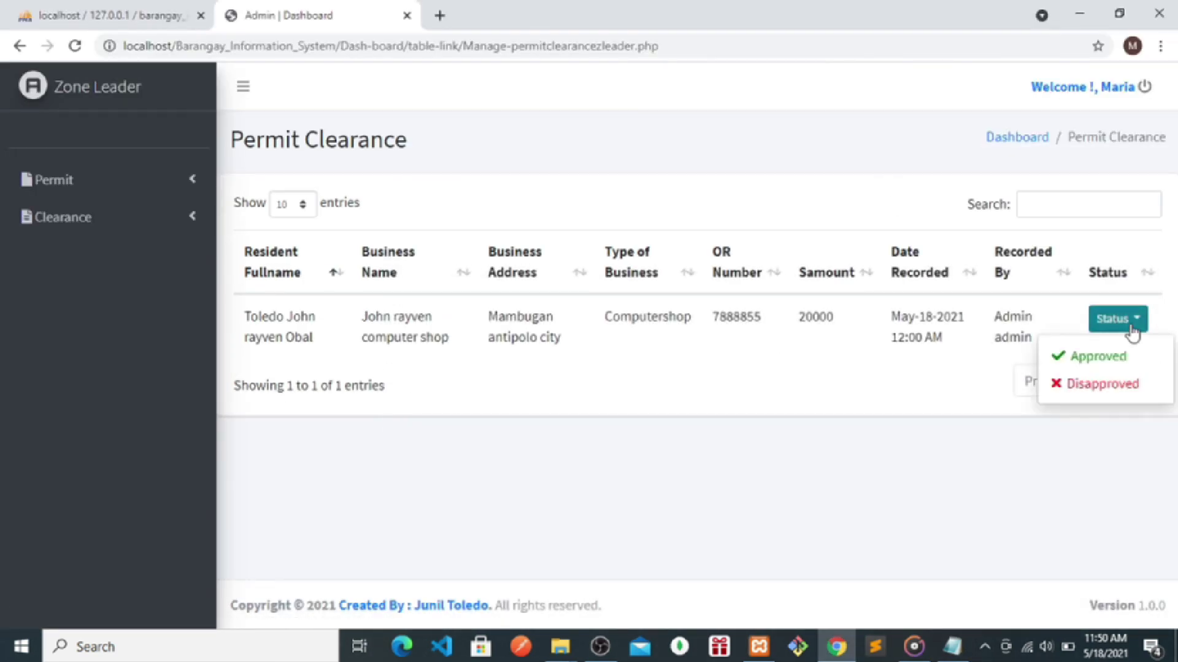
pyautogui.click(1089, 357)
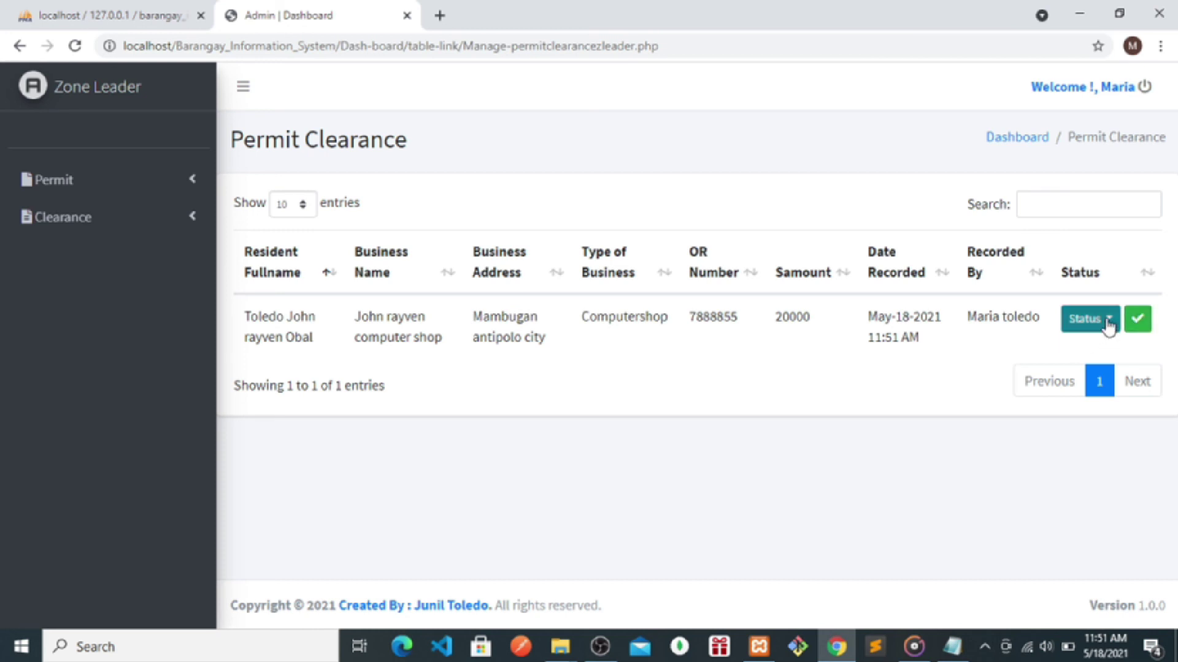
pyautogui.click(1094, 319)
pyautogui.click(1086, 387)
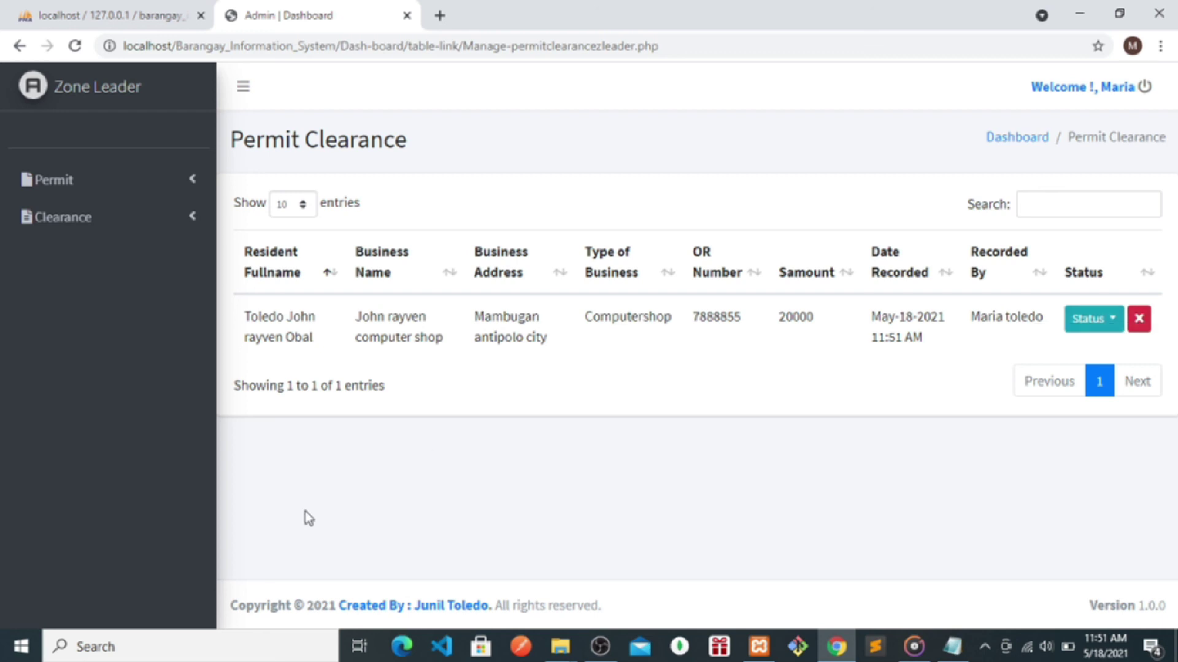
pyautogui.click(1074, 320)
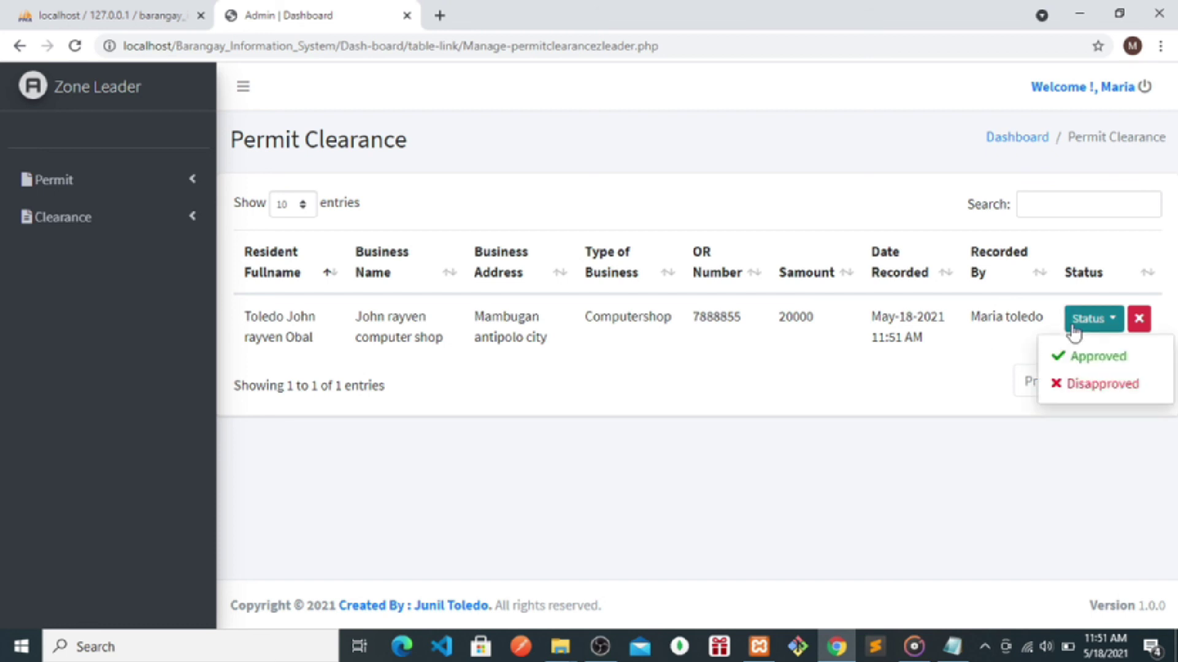
pyautogui.click(1080, 365)
pyautogui.click(750, 446)
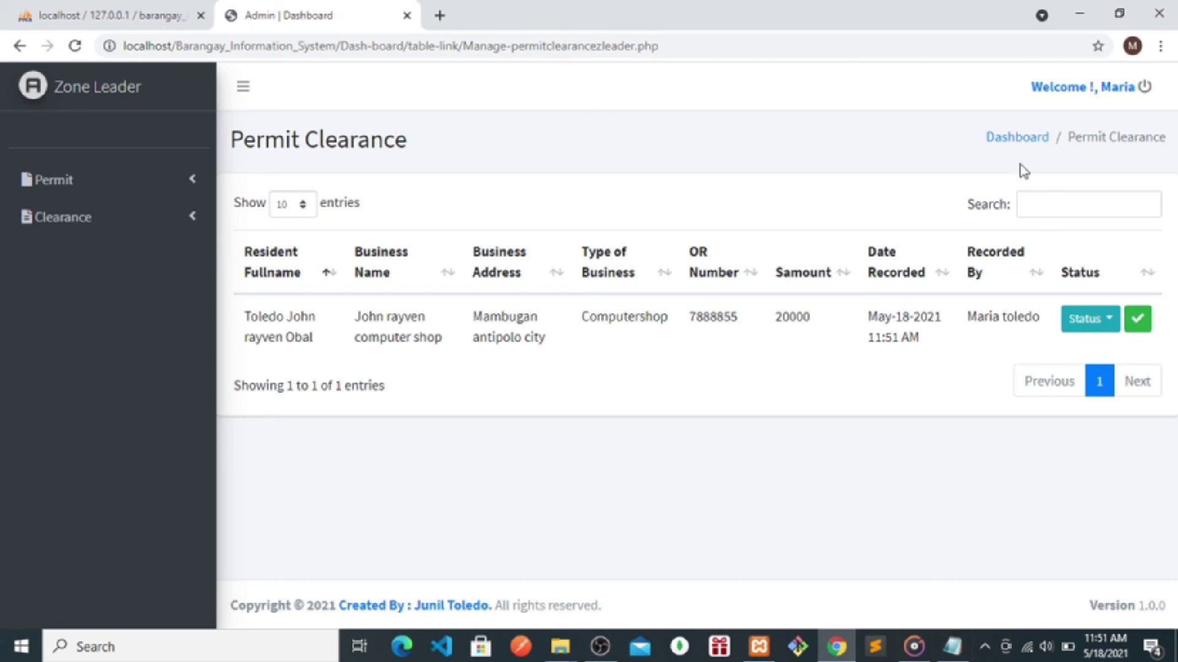
# - Add the closing line 'thank you for watching :) i hoped you like it this video'
pyautogui.click(952, 647)
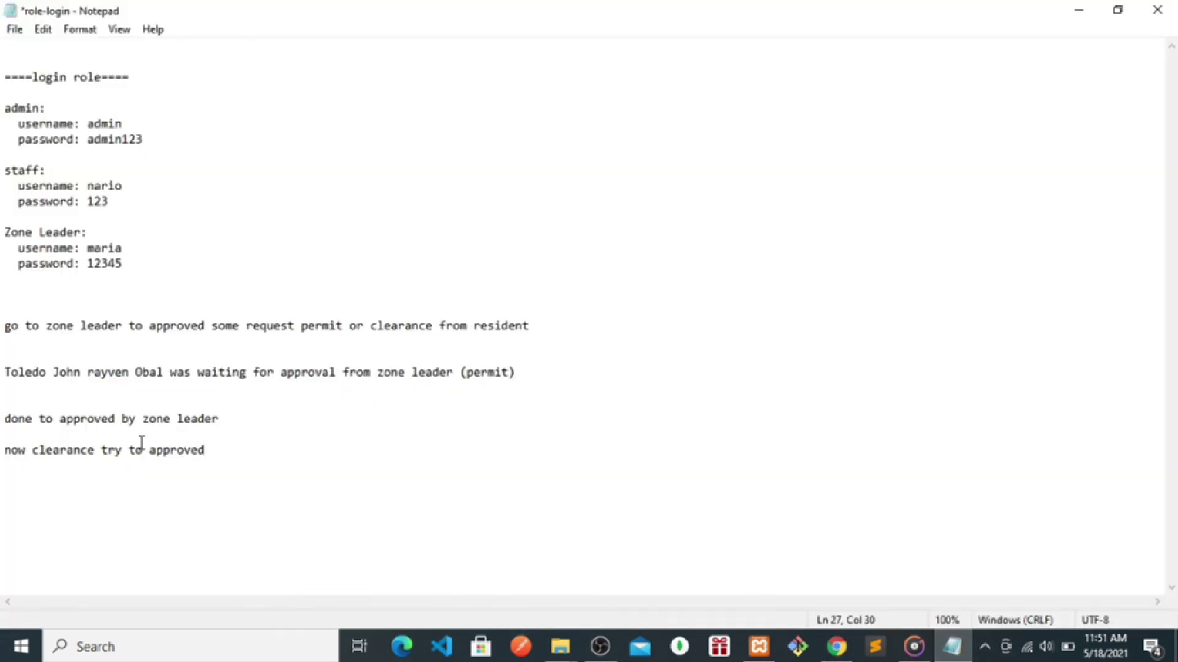
pyautogui.press('Return')
pyautogui.press('Return')
pyautogui.press('Return')
pyautogui.write('thank you fo')
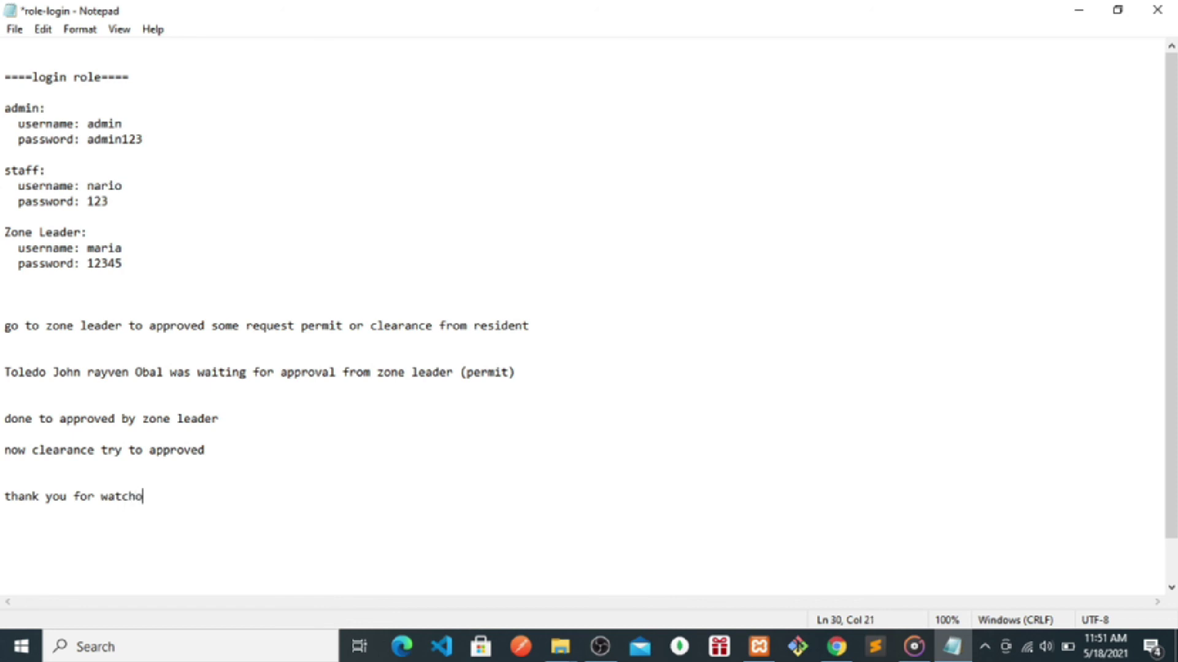
pyautogui.write('r waticnhin')
pyautogui.write('g :) i hoped you ')
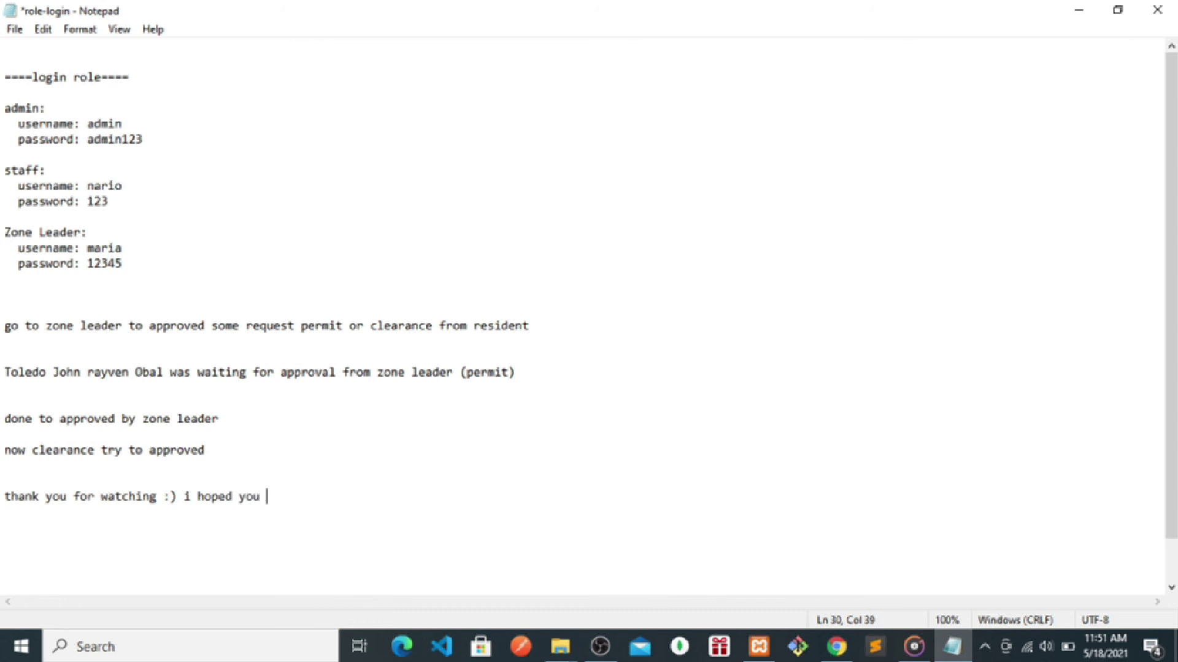
pyautogui.write('like it this video')
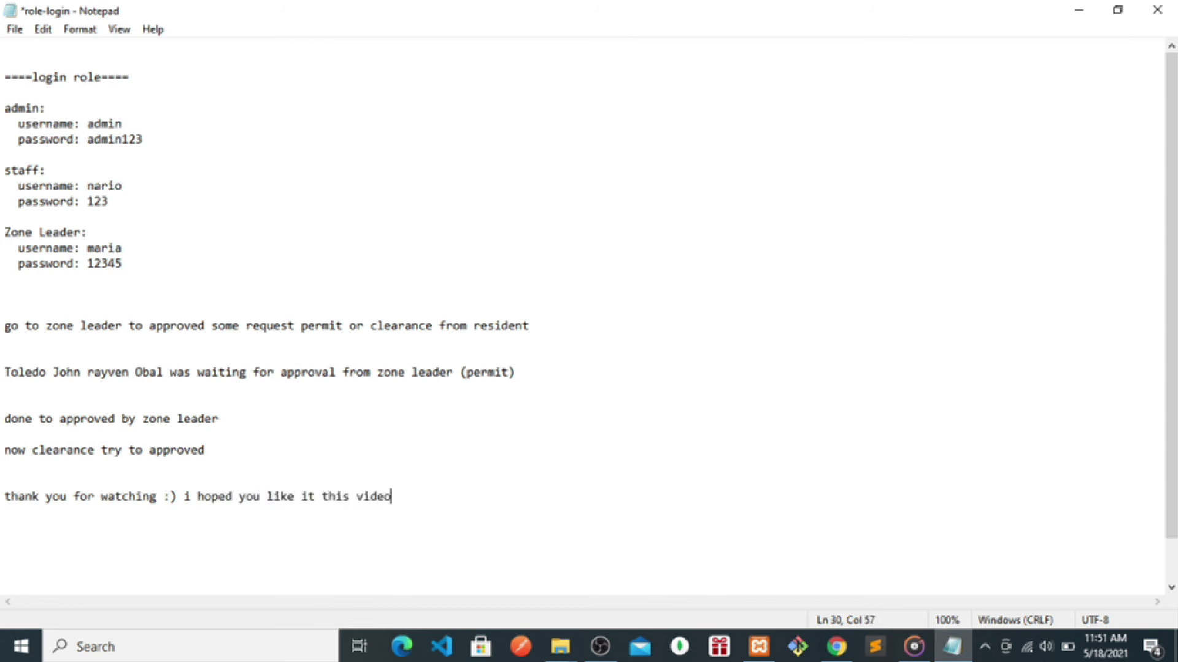
pyautogui.press('Return')
# - Delete the notes from the zone leader line onward and hide the display capture in OBS
pyautogui.moveTo(421, 497); pyautogui.dragTo(3, 327)
pyautogui.press('BackSpace')
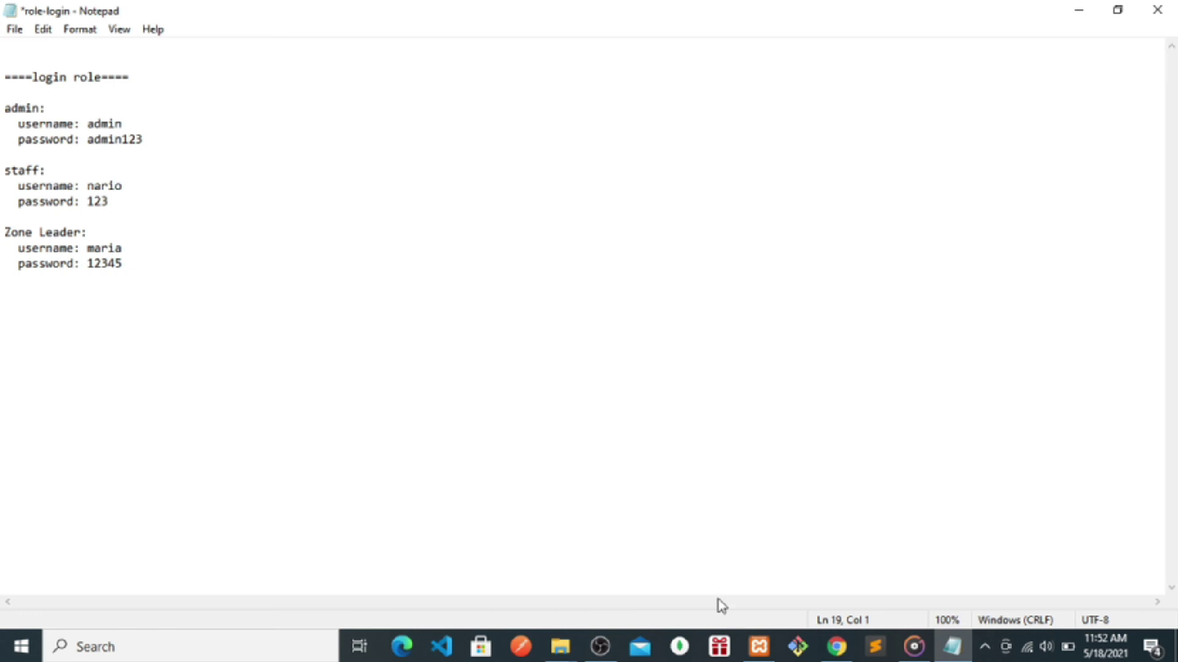
pyautogui.click(601, 657)
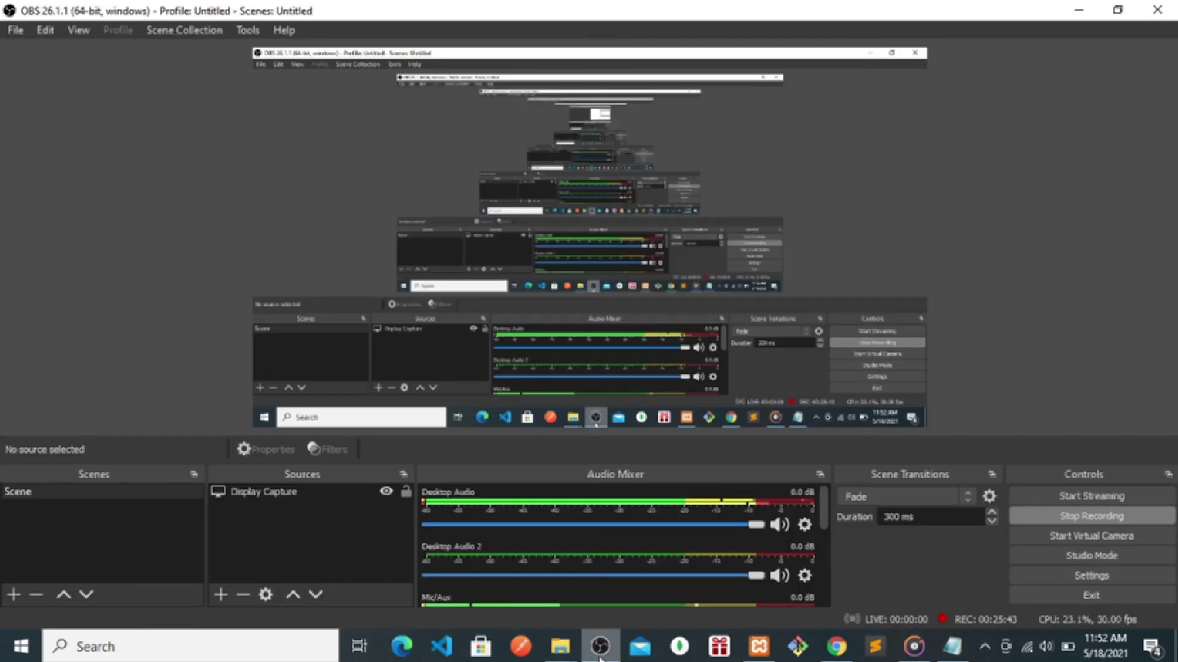
pyautogui.click(387, 492)
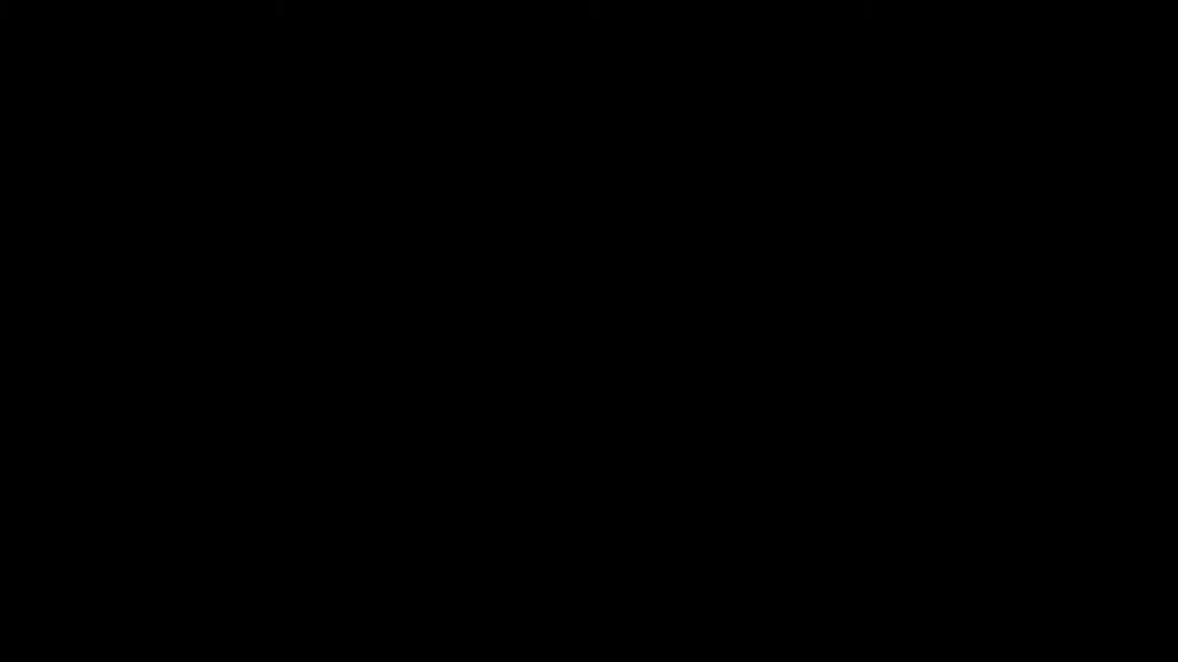